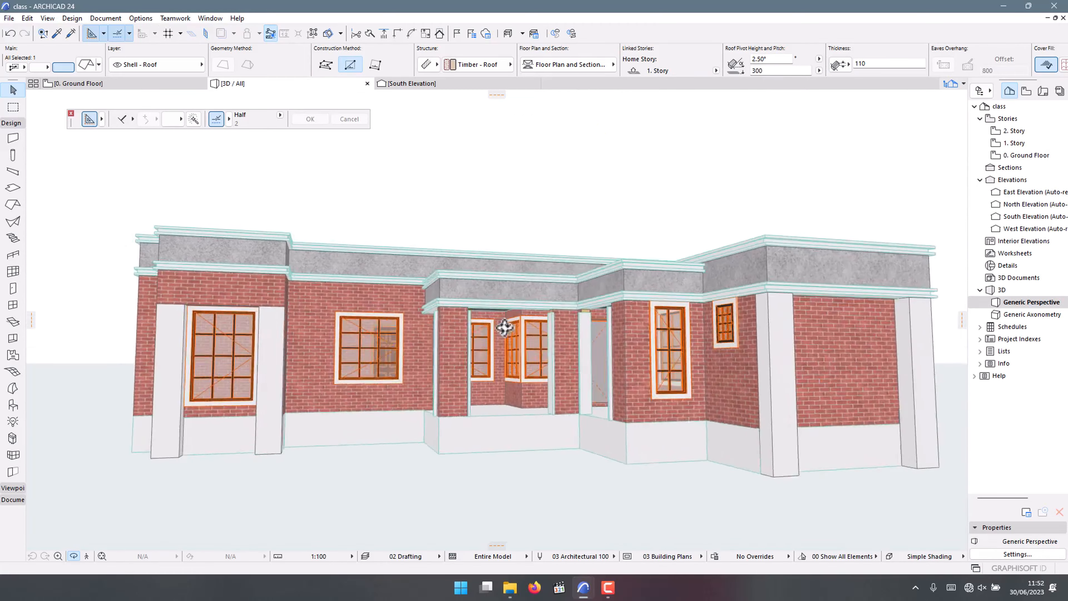
# - Set the thickness and elevation of the five white corner trim slabs on the porch pillars and adjoining wall to 2275
pyautogui.scroll(5, 477, 317)
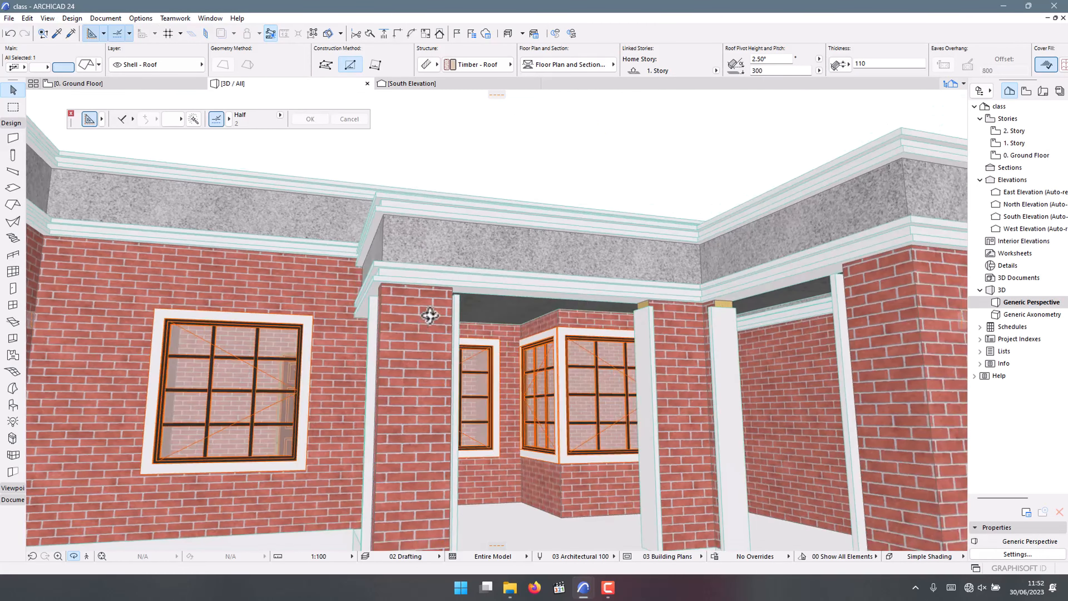
pyautogui.moveTo(418, 358); pyautogui.dragTo(398, 291, button='middle')
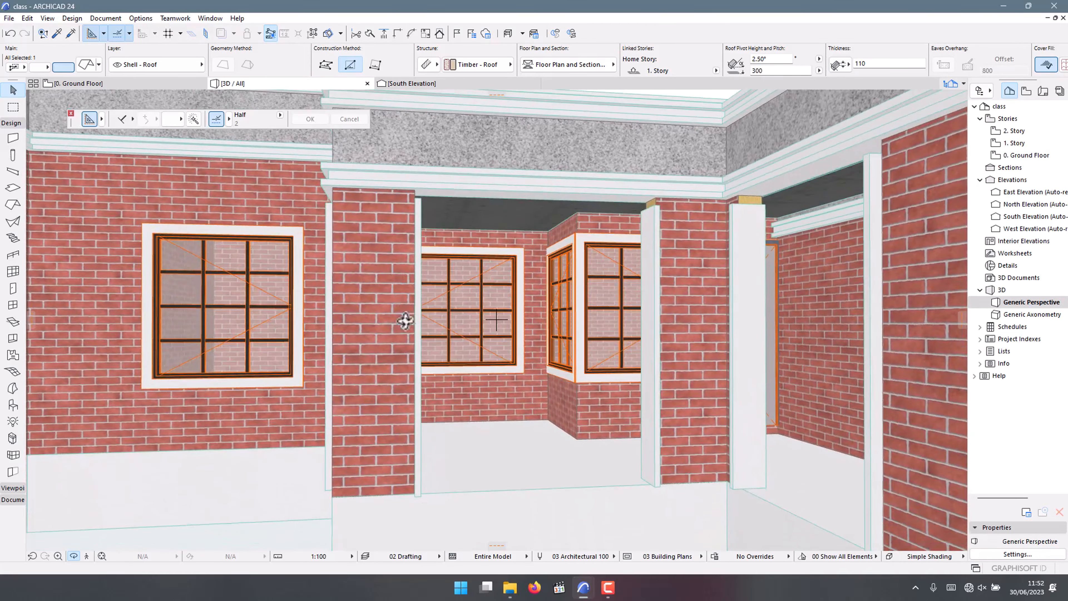
pyautogui.moveTo(408, 480); pyautogui.dragTo(428, 262)
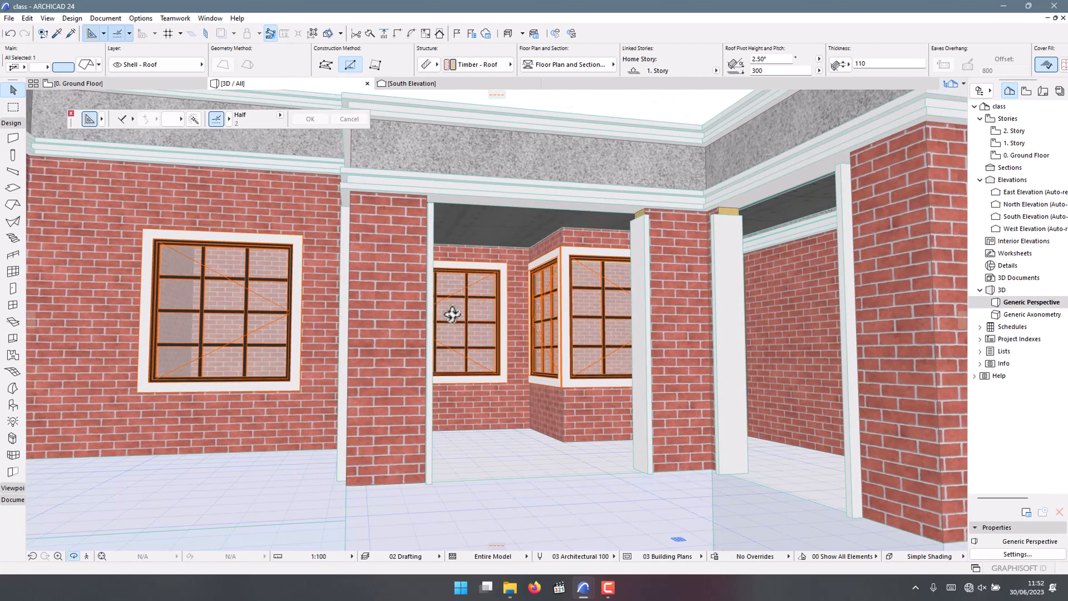
pyautogui.click(341, 214)
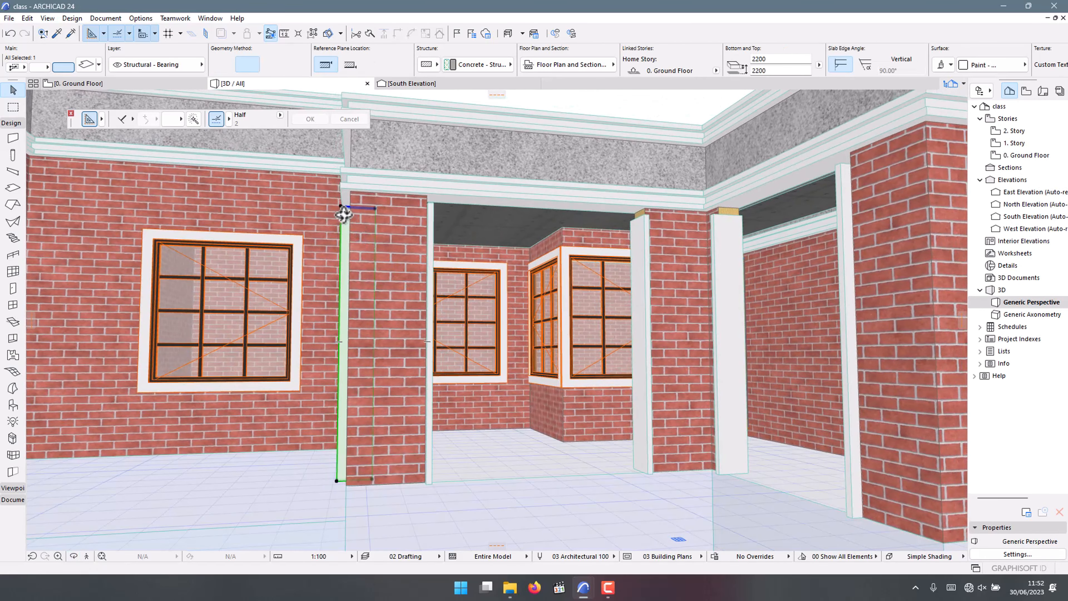
pyautogui.keyDown('shift'); pyautogui.click(432, 209); pyautogui.keyUp('shift')
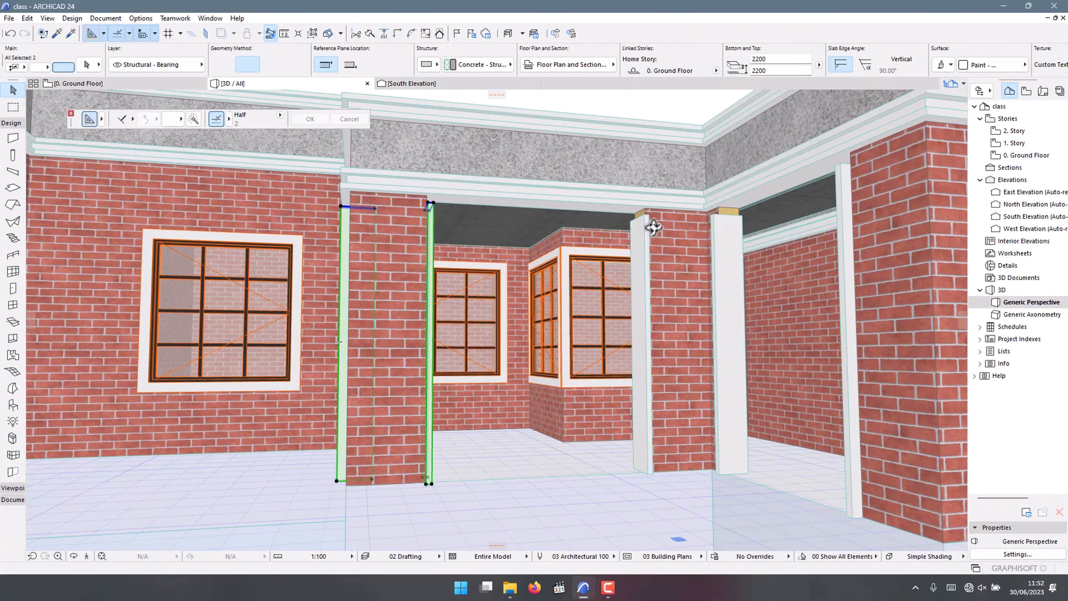
pyautogui.keyDown('shift'); pyautogui.click(646, 221); pyautogui.keyUp('shift')
pyautogui.keyDown('shift'); pyautogui.click(728, 224); pyautogui.keyUp('shift')
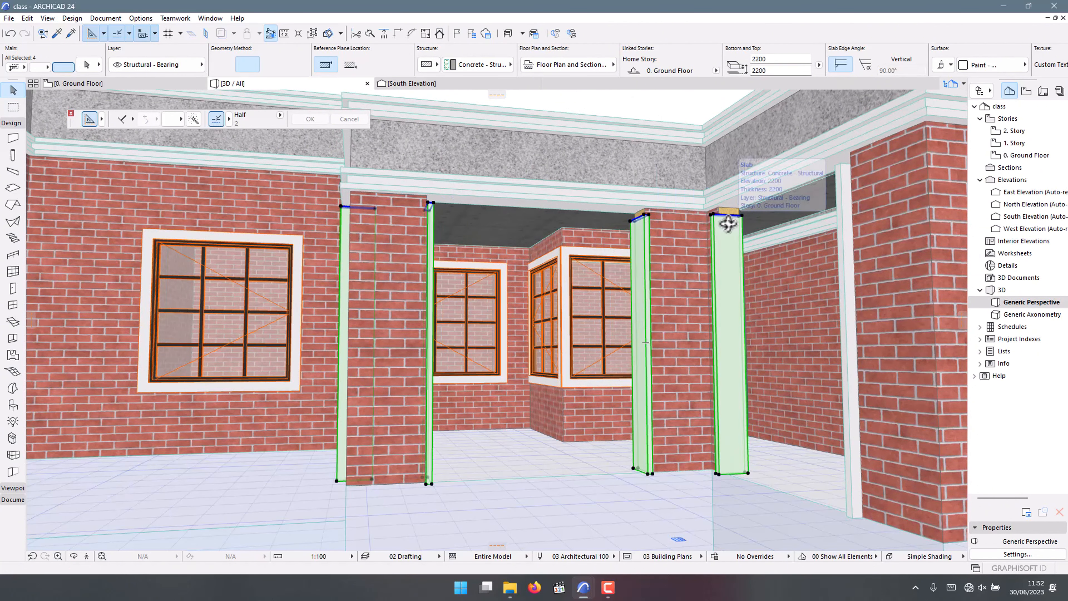
pyautogui.keyDown('shift'); pyautogui.click(840, 176); pyautogui.keyUp('shift')
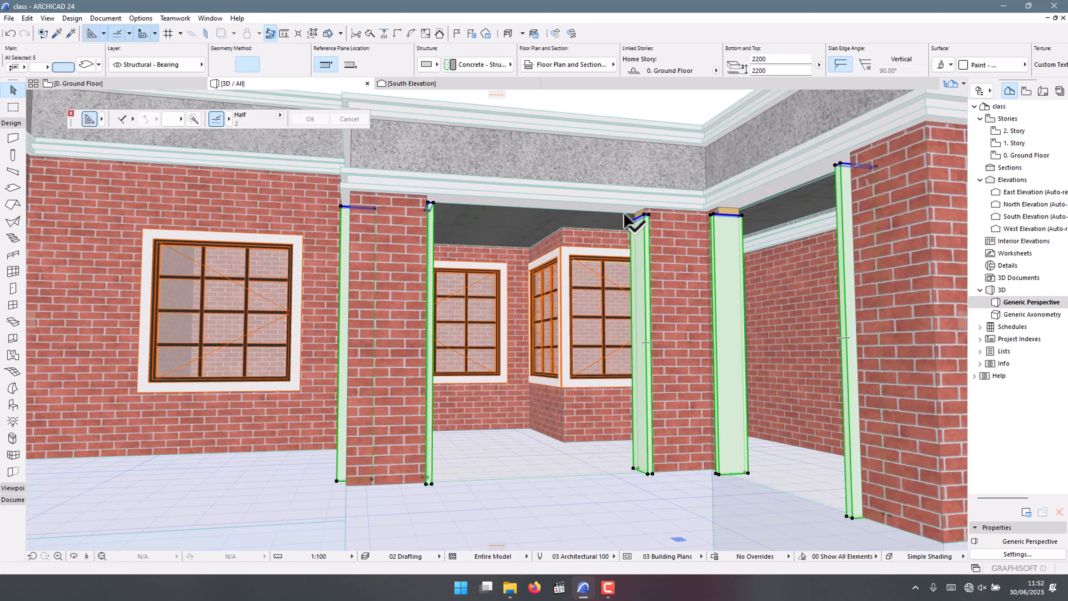
pyautogui.hotkey('ctrl', 't')
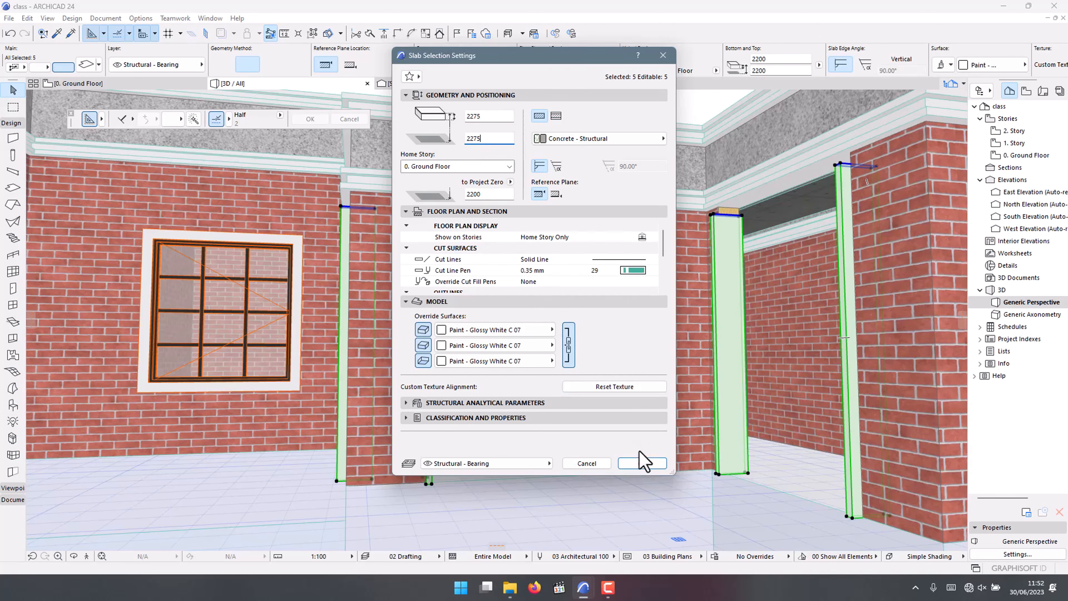
pyautogui.click(642, 463)
pyautogui.scroll(-6, 410, 327)
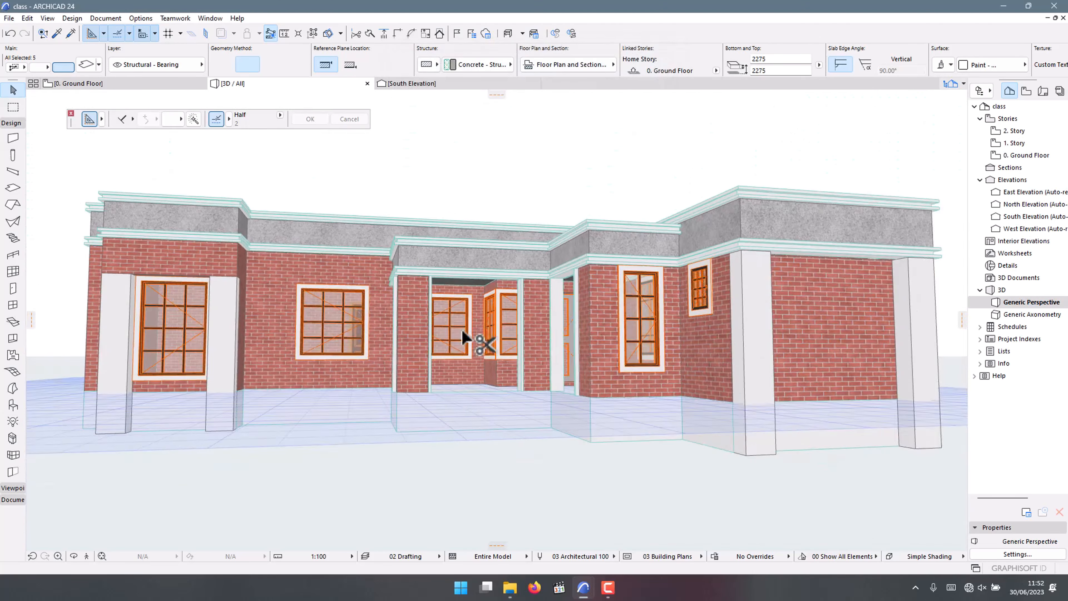
# - Examine the porch pillar trims and front facade in 3D, and inspect the front wall corner on the ground floor plan
pyautogui.scroll(3, 462, 336)
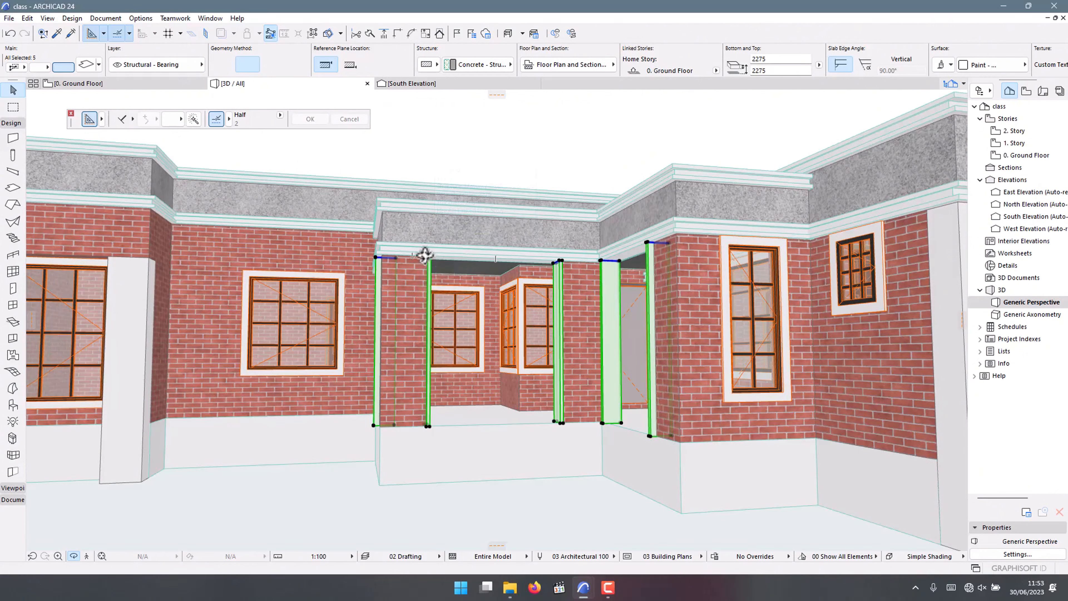
pyautogui.keyDown('shift'); pyautogui.moveTo(424, 255); pyautogui.dragTo(593, 276, button='middle'); pyautogui.keyUp('shift')
pyautogui.scroll(3, 587, 366)
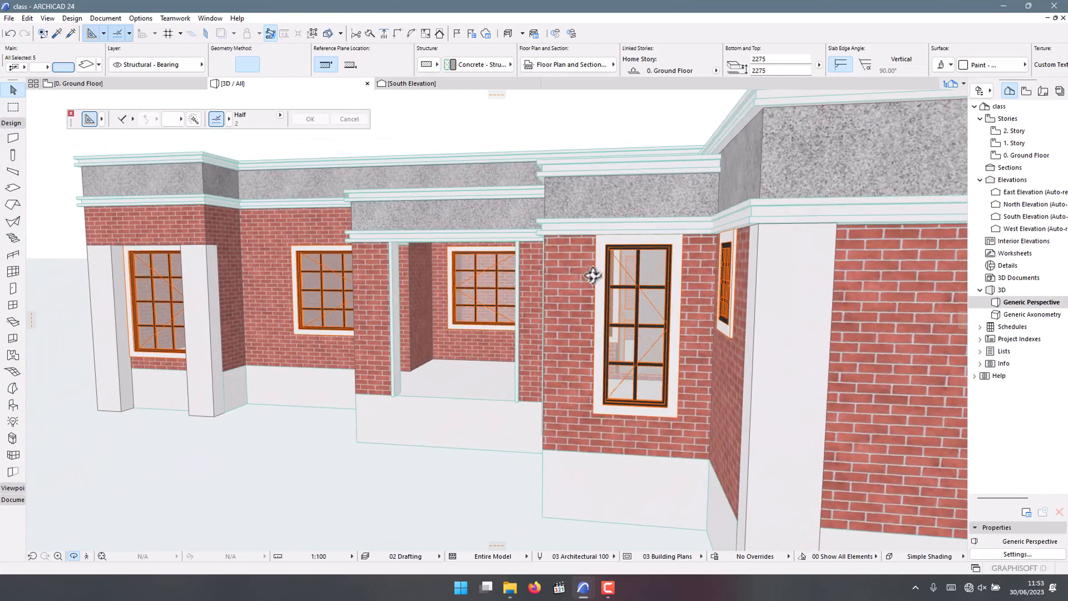
pyautogui.keyDown('shift'); pyautogui.moveTo(547, 413); pyautogui.dragTo(709, 420, button='middle'); pyautogui.keyUp('shift')
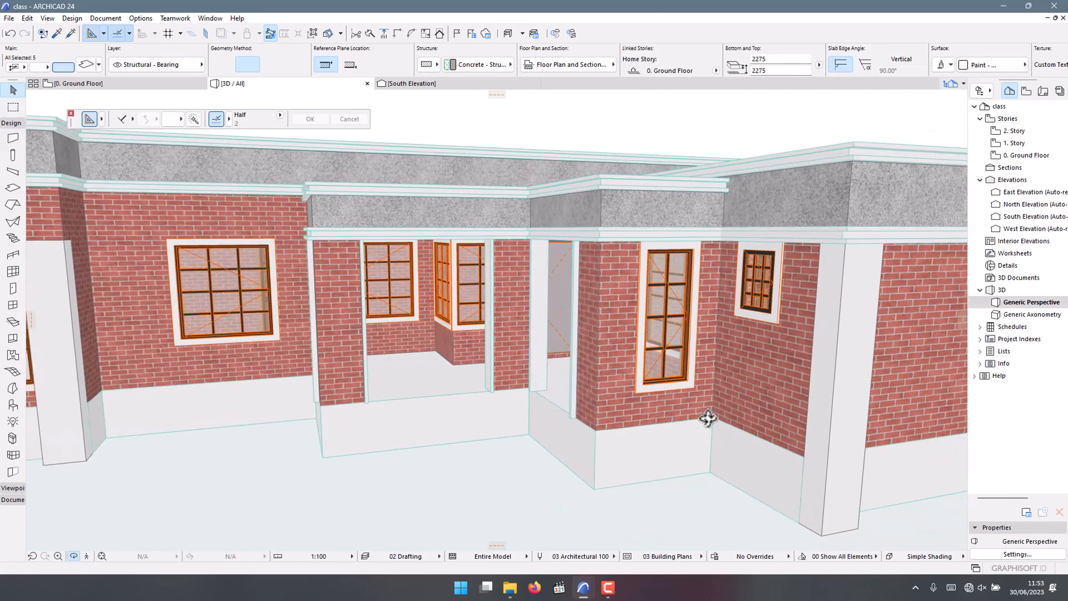
pyautogui.keyDown('shift'); pyautogui.moveTo(854, 431); pyautogui.dragTo(295, 235, button='middle'); pyautogui.keyUp('shift')
pyautogui.click(101, 86)
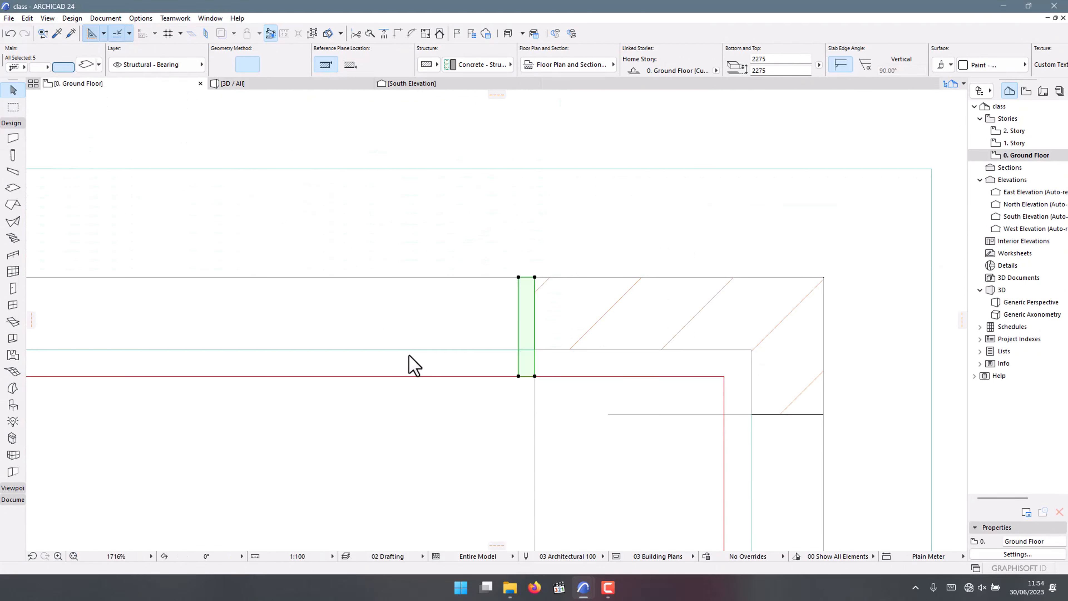
pyautogui.scroll(-5, 412, 363)
pyautogui.scroll(4, 418, 351)
pyautogui.scroll(2, 370, 383)
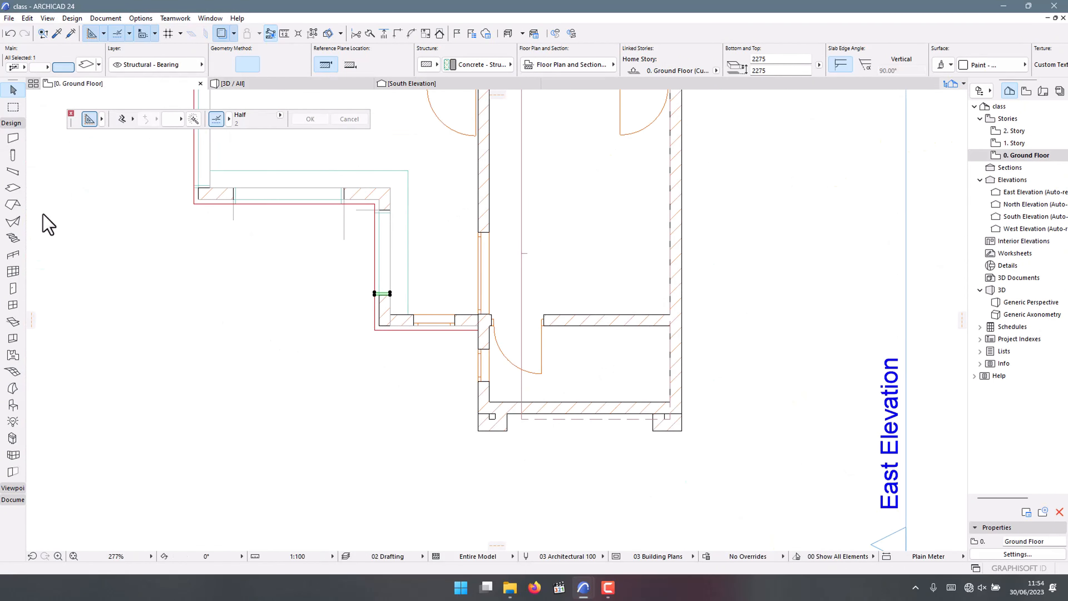
# - Draw a guide polyline from the projecting front wall's outer corner, 506 mm along its outer face and straight out from the wall
pyautogui.click(12, 123)
pyautogui.click(13, 146)
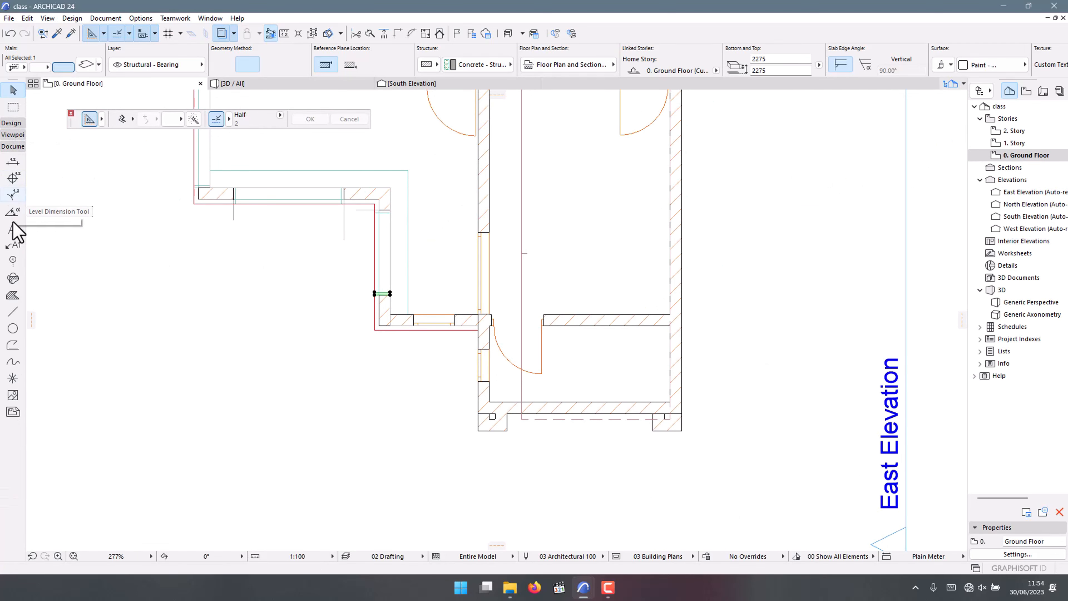
pyautogui.click(12, 312)
pyautogui.scroll(3, 426, 393)
pyautogui.press('Escape')
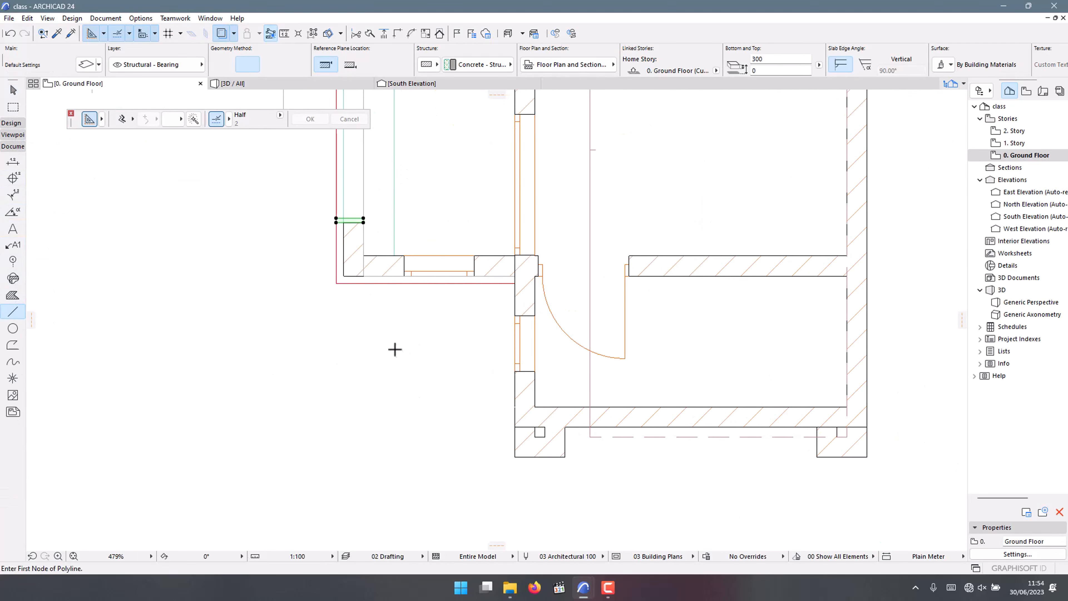
pyautogui.scroll(7, 360, 278)
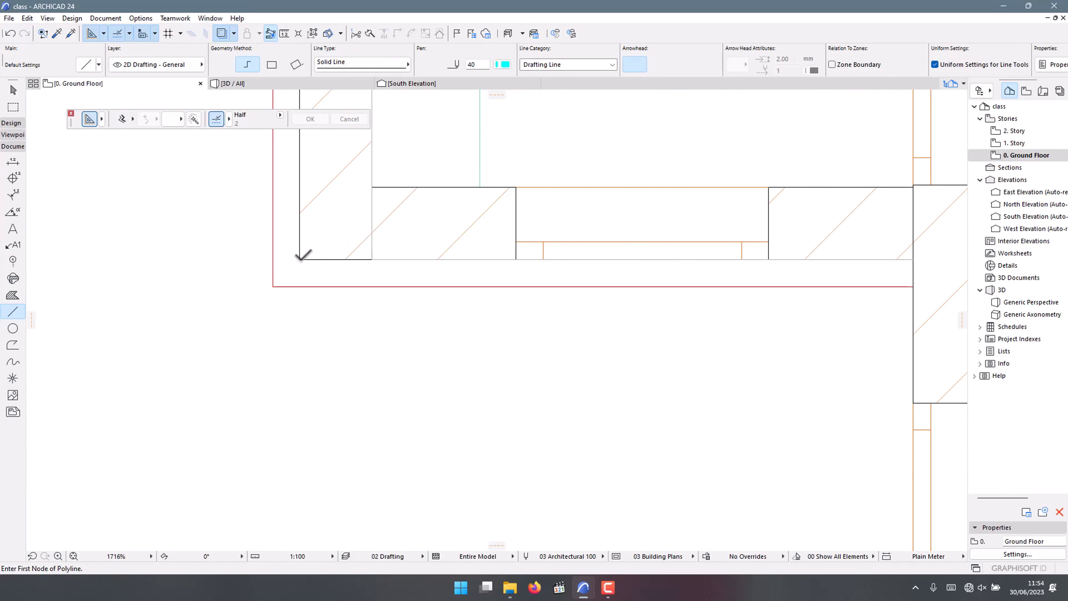
pyautogui.click(300, 259)
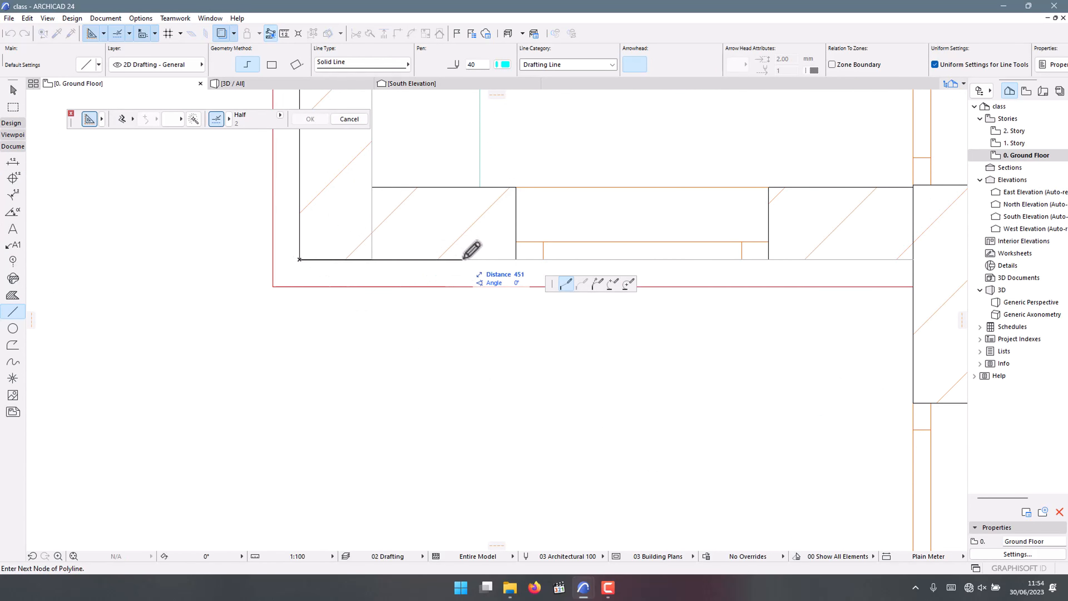
pyautogui.write('5')
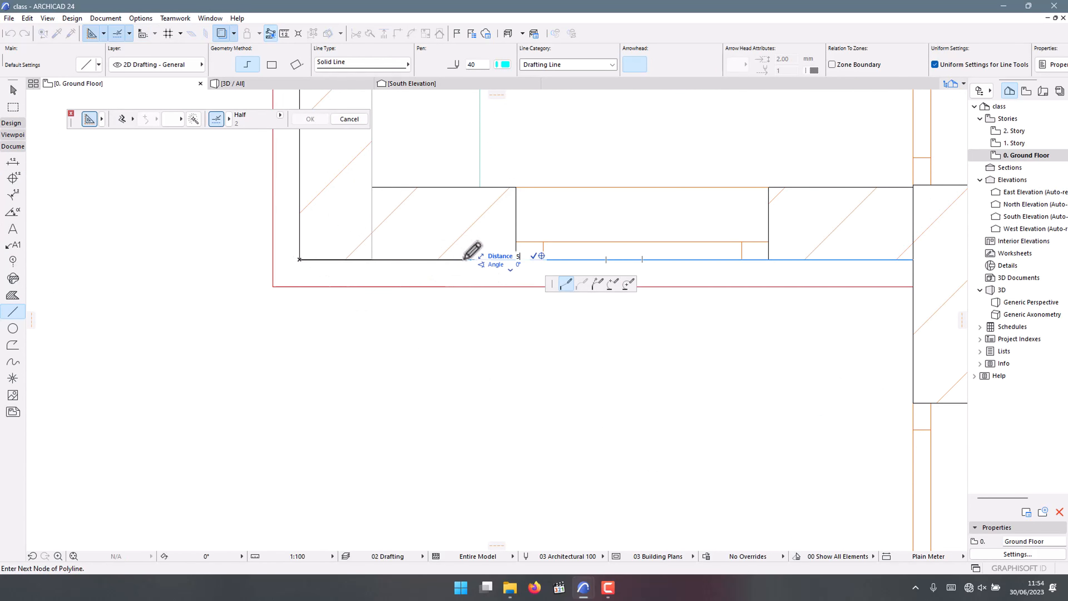
pyautogui.write('06')
pyautogui.press('Return')
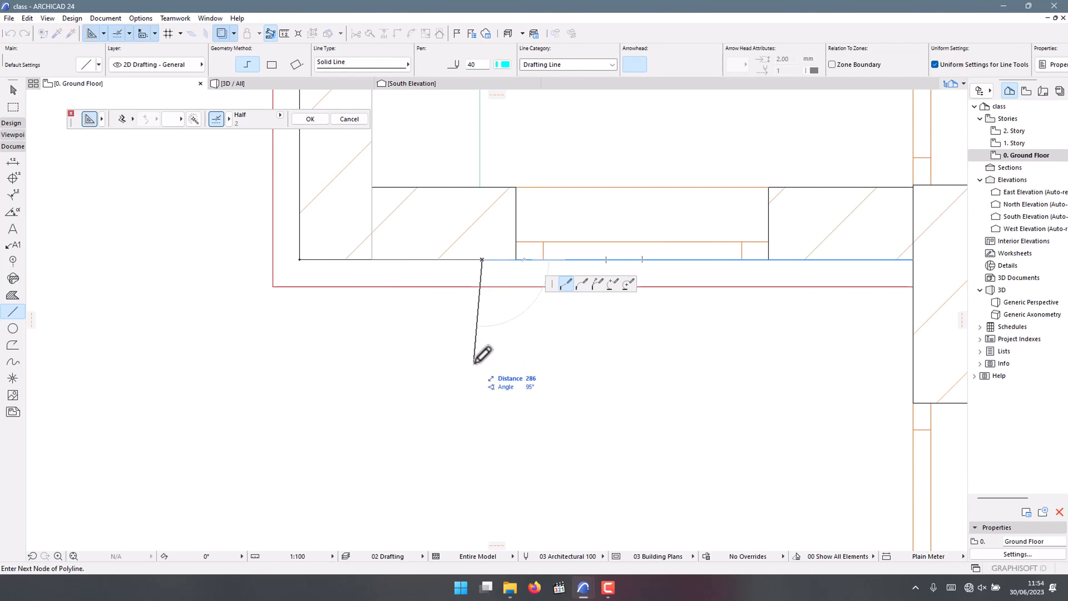
pyautogui.doubleClick(483, 383)
pyautogui.scroll(-2, 424, 286)
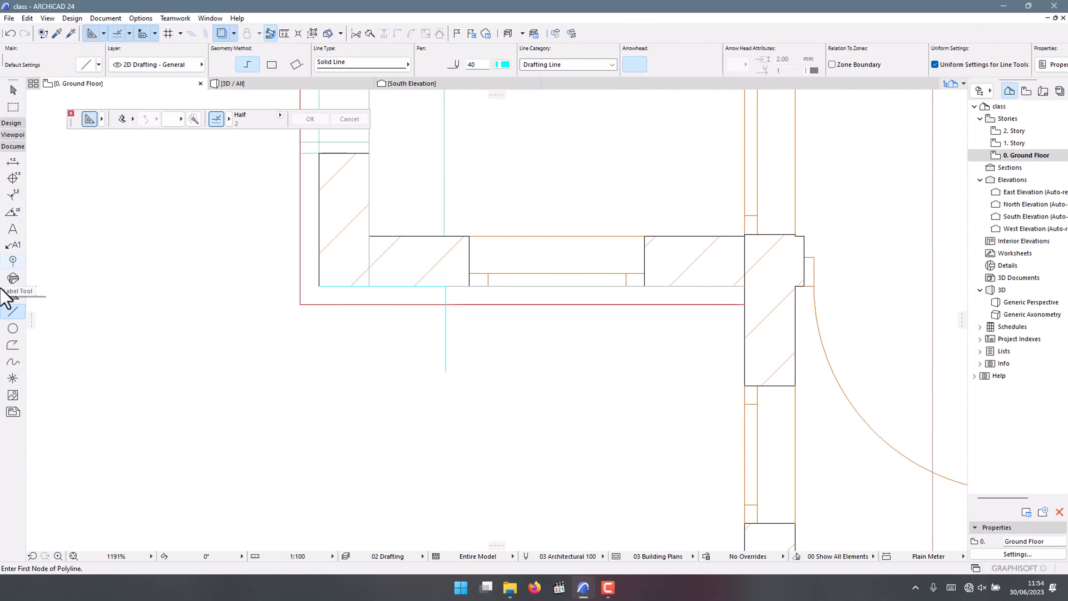
# - Draw a wall about 75 mm long from the guide polyline's bend to the red outline, with its reference line on the Outside Face
pyautogui.click(10, 123)
pyautogui.click(7, 139)
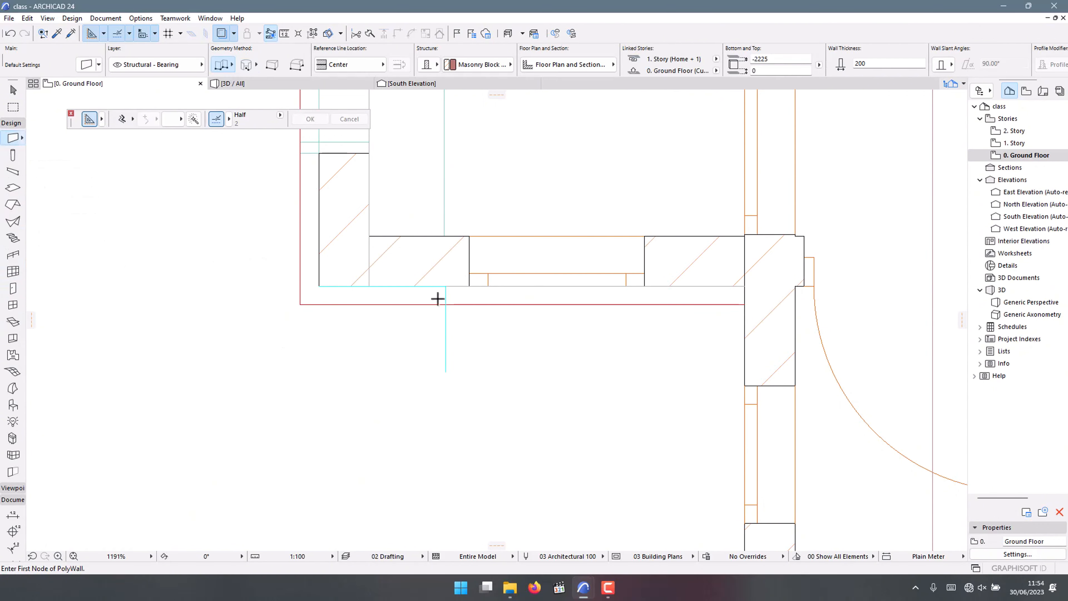
pyautogui.scroll(4, 438, 297)
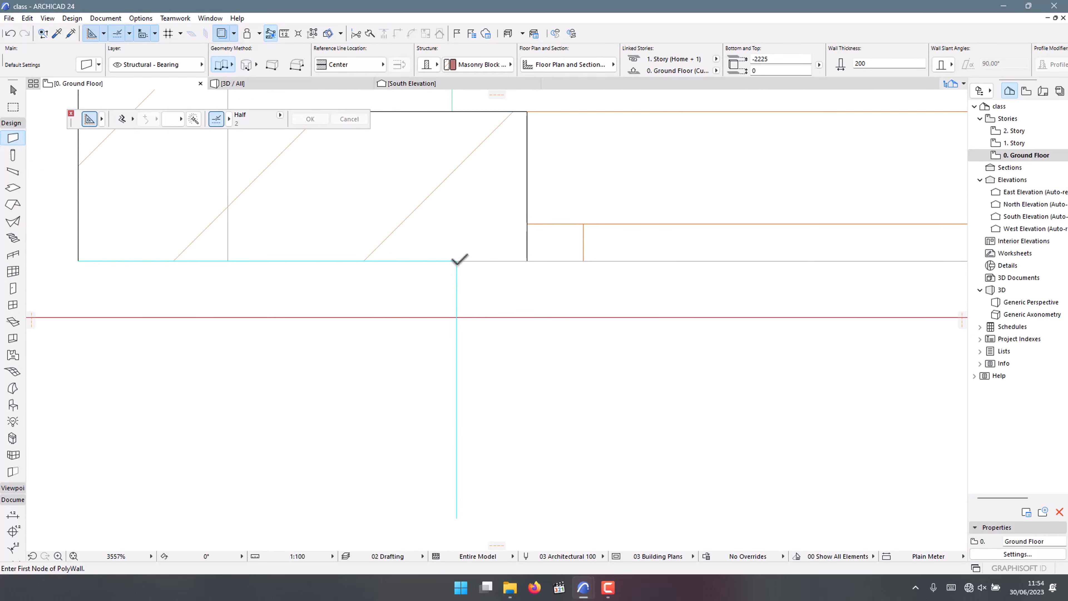
pyautogui.click(457, 261)
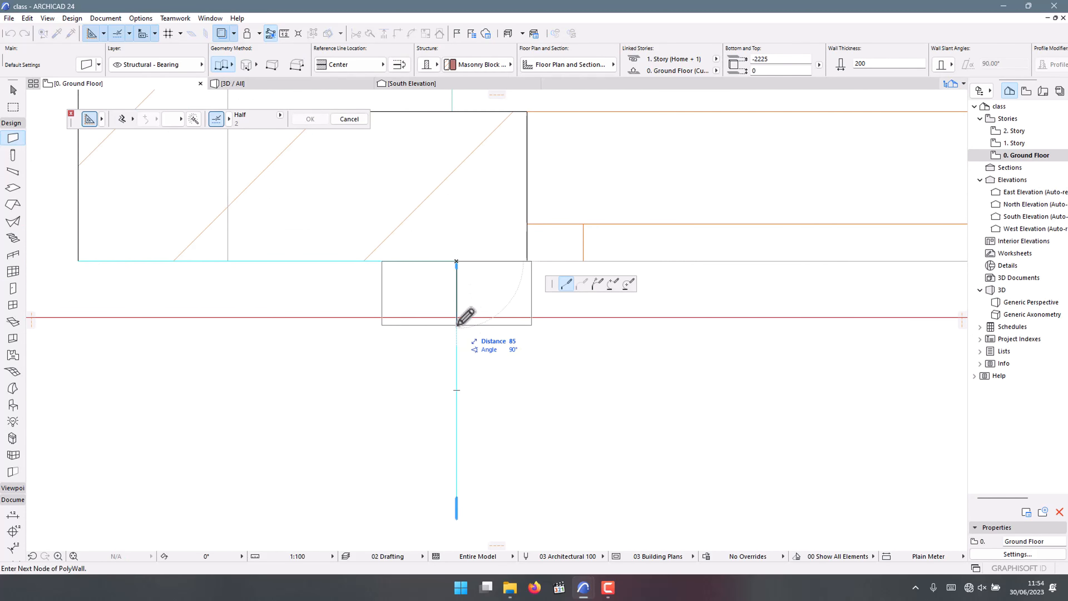
pyautogui.click(370, 65)
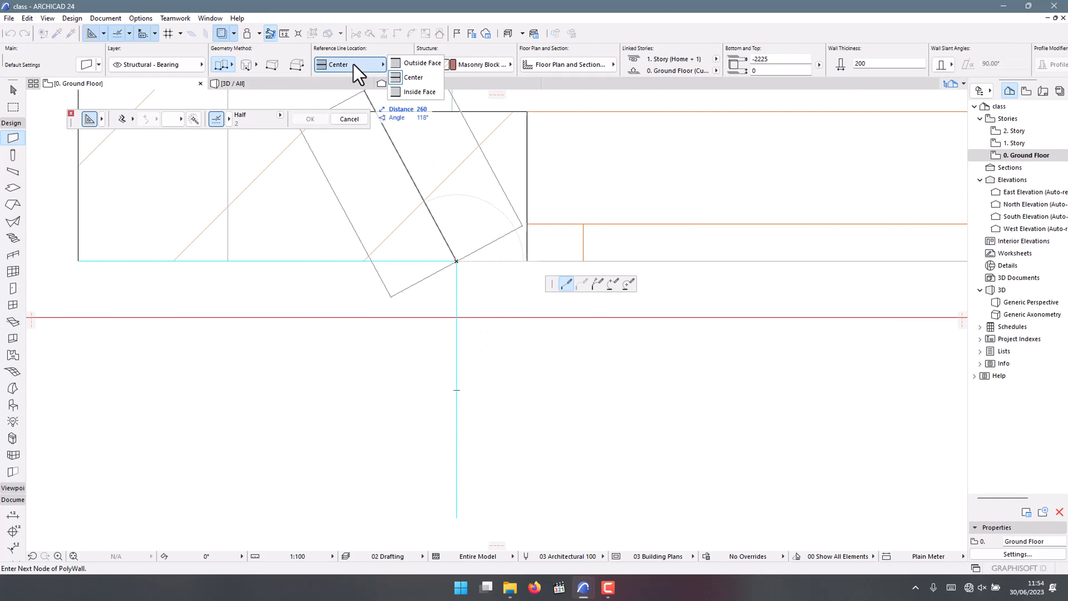
pyautogui.click(416, 96)
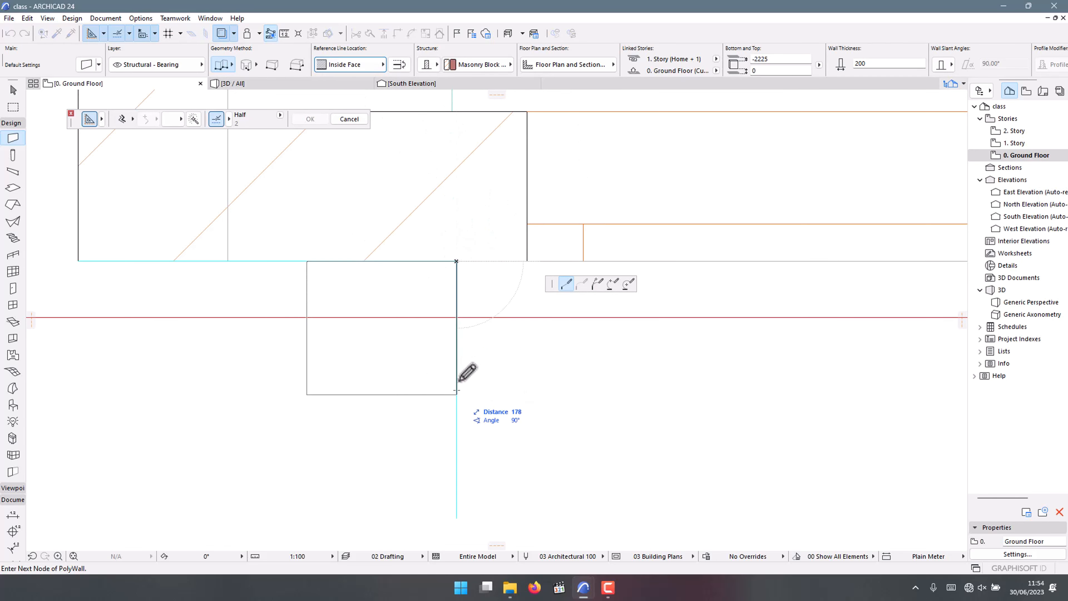
pyautogui.click(349, 66)
pyautogui.click(414, 67)
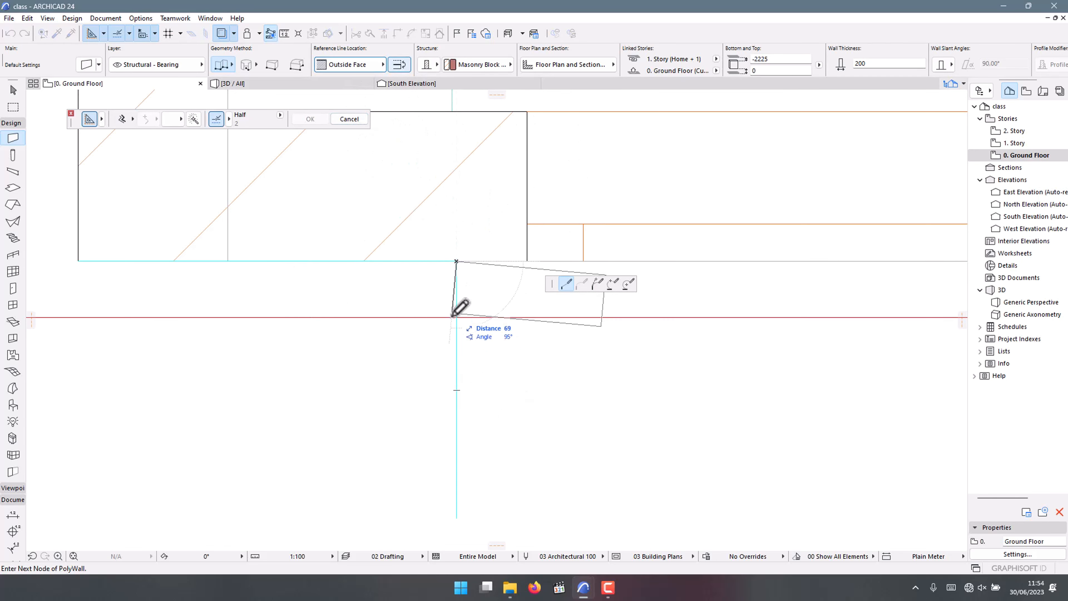
pyautogui.scroll(-3, 458, 318)
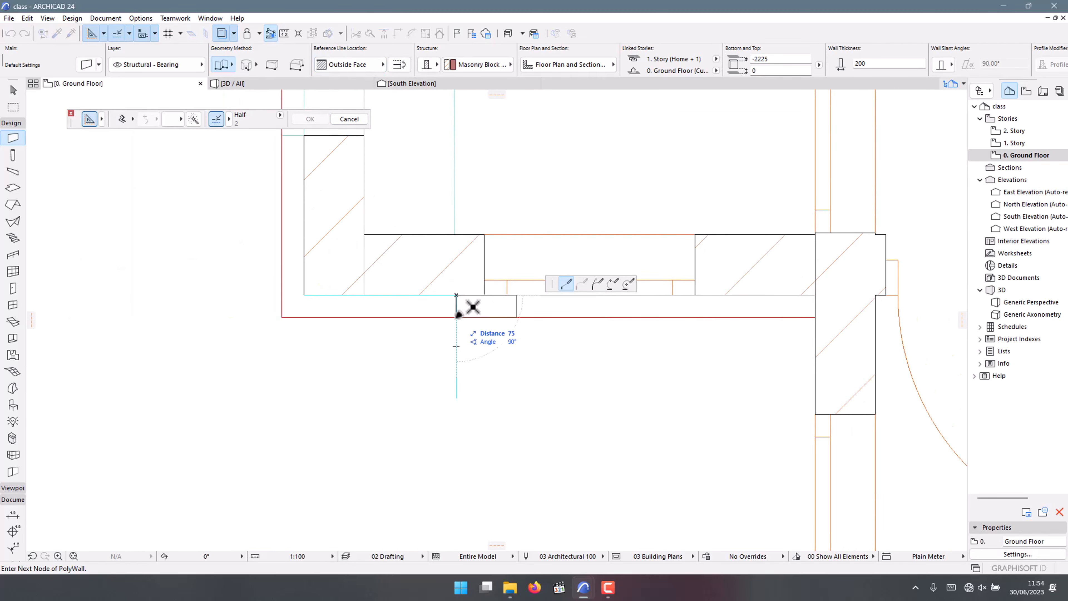
pyautogui.scroll(3, 456, 295)
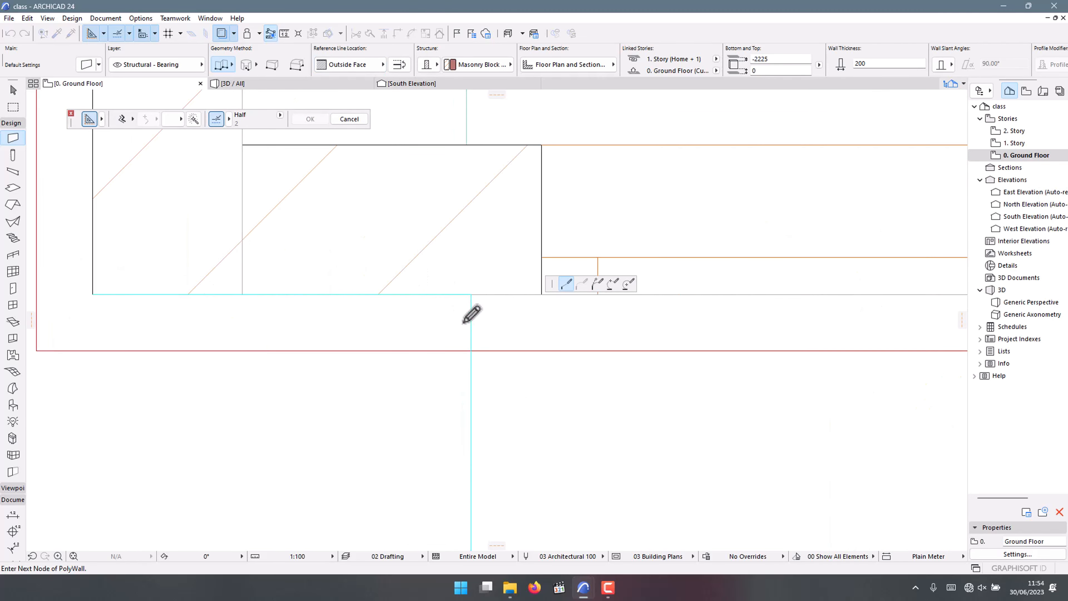
pyautogui.doubleClick(471, 351)
pyautogui.press('Escape')
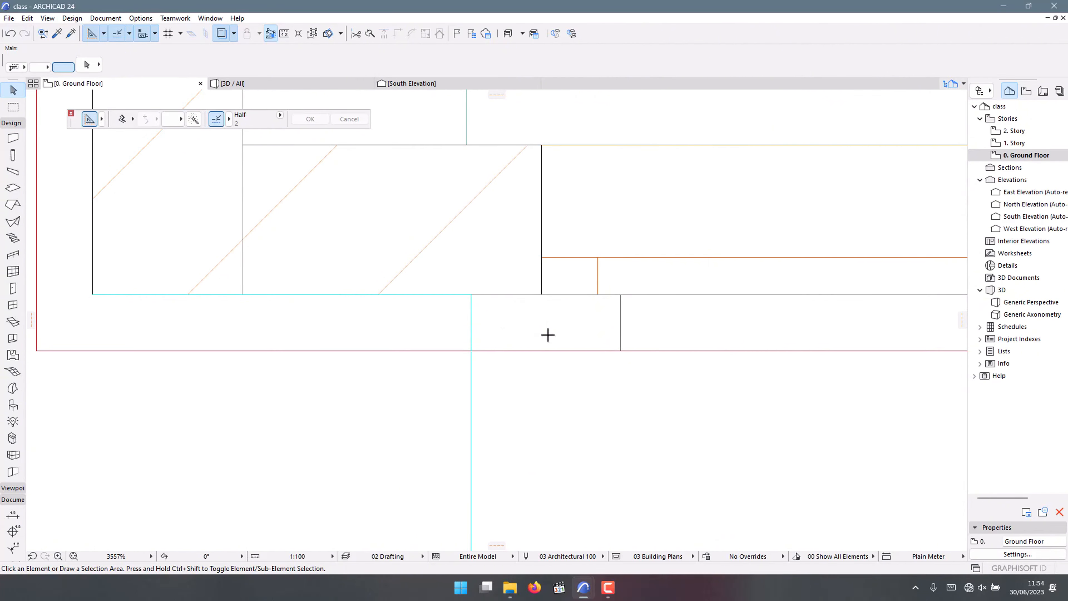
# - Give the short wall a -725 top offset, 75 mm thickness and Paint - Glossy White C 07 on all surfaces, and view it in 3D
pyautogui.click(549, 335)
pyautogui.hotkey('ctrl', 't')
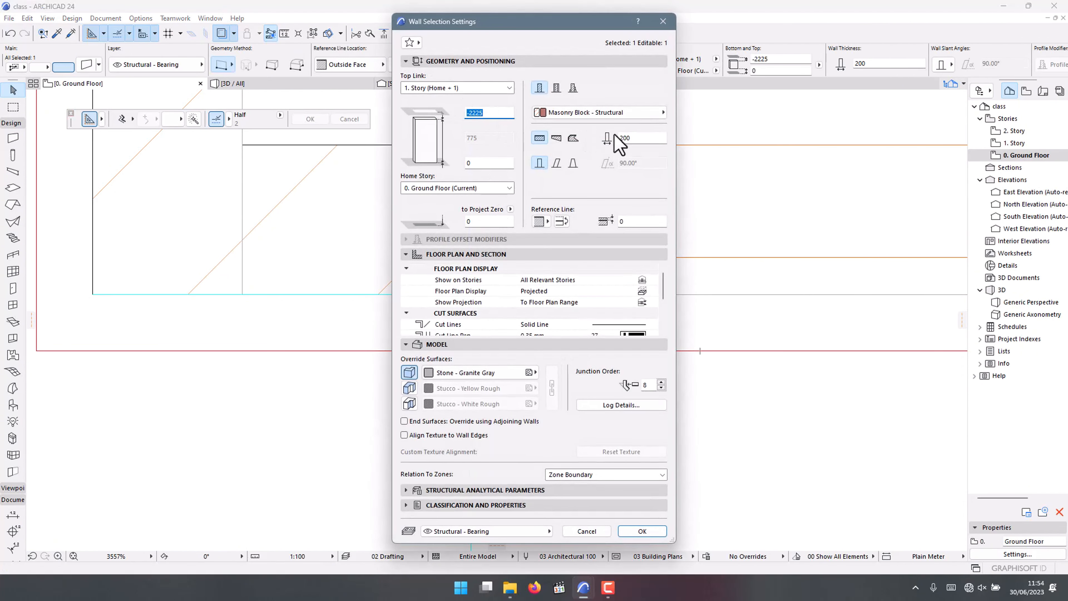
pyautogui.click(642, 138)
pyautogui.click(410, 387)
pyautogui.click(408, 404)
pyautogui.click(463, 371)
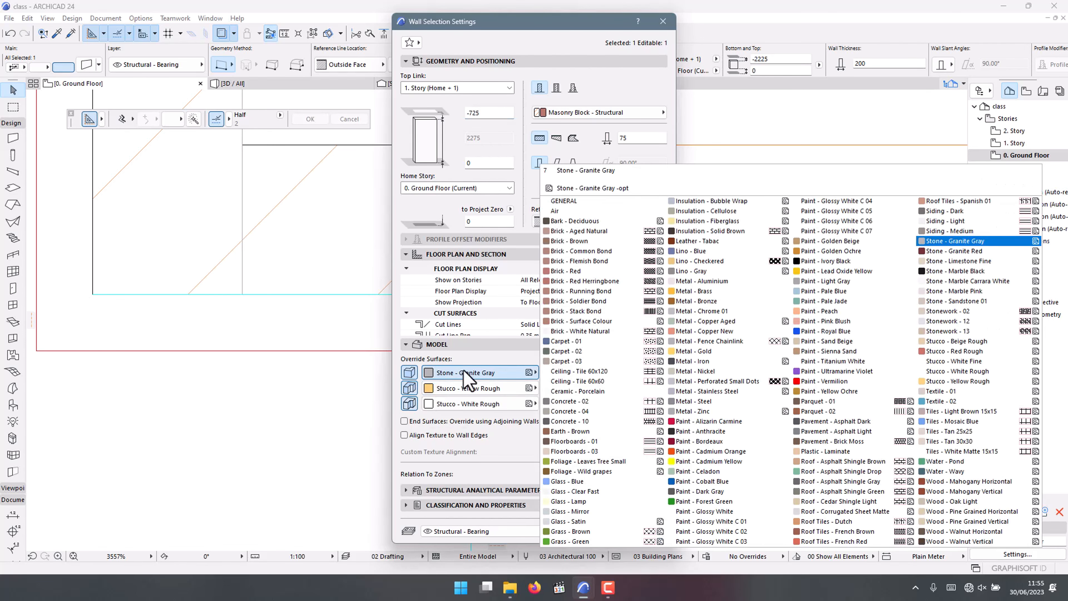
pyautogui.click(868, 231)
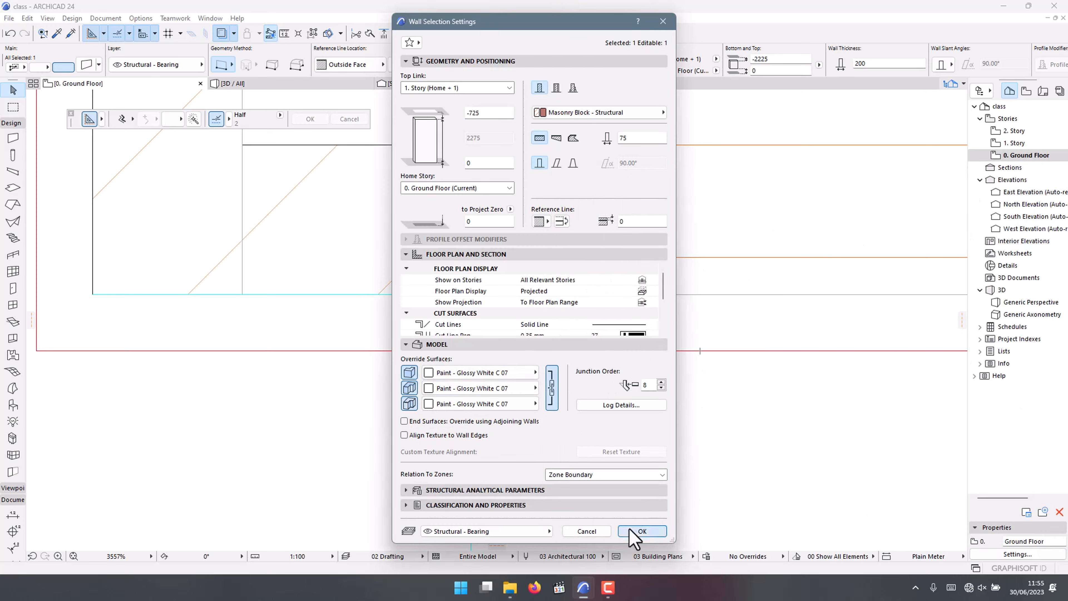
pyautogui.click(639, 532)
pyautogui.click(331, 88)
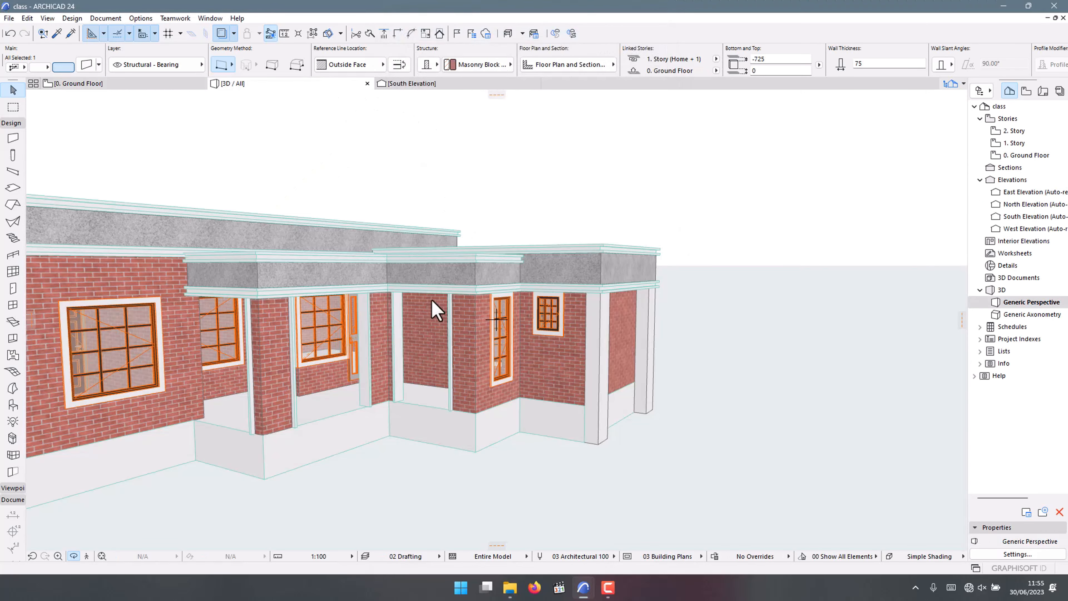
pyautogui.scroll(6, 493, 318)
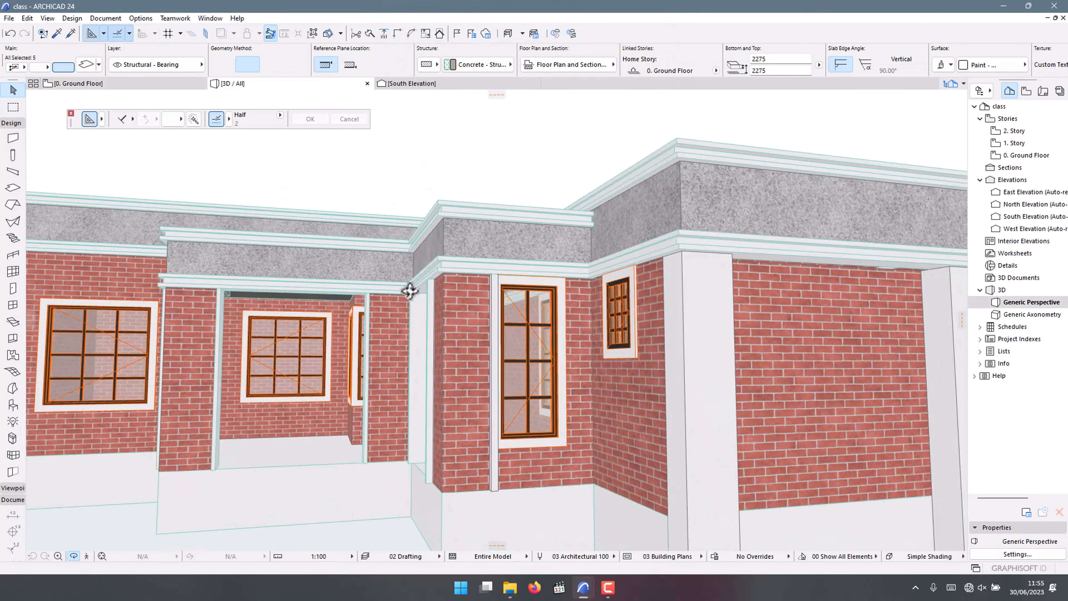
pyautogui.scroll(-5, 500, 458)
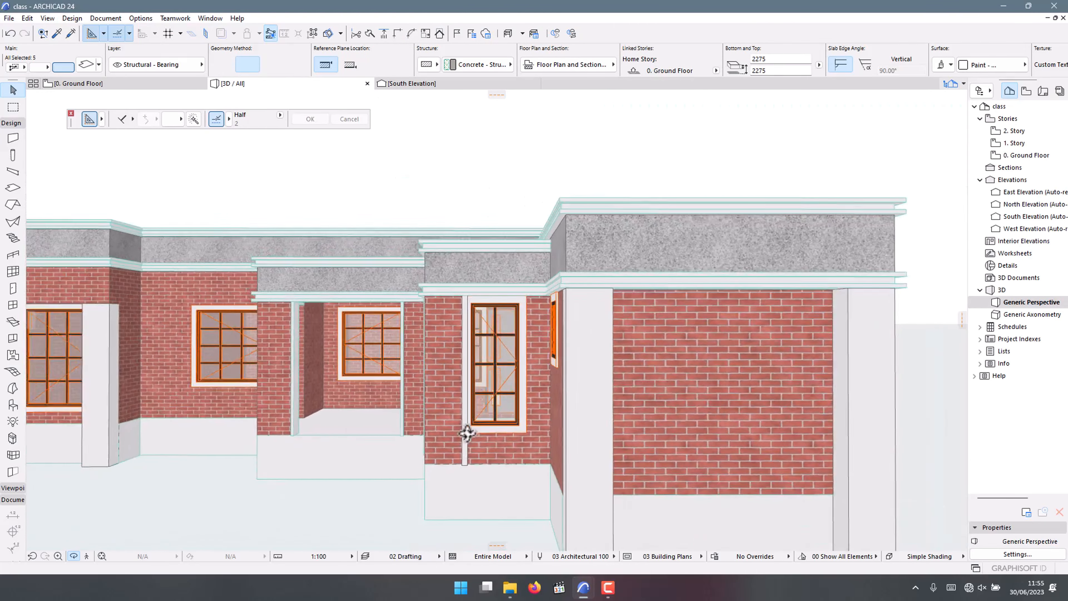
pyautogui.scroll(3, 467, 434)
pyautogui.keyDown('shift'); pyautogui.moveTo(466, 436); pyautogui.dragTo(511, 386, button='middle'); pyautogui.keyUp('shift')
pyautogui.press('Escape')
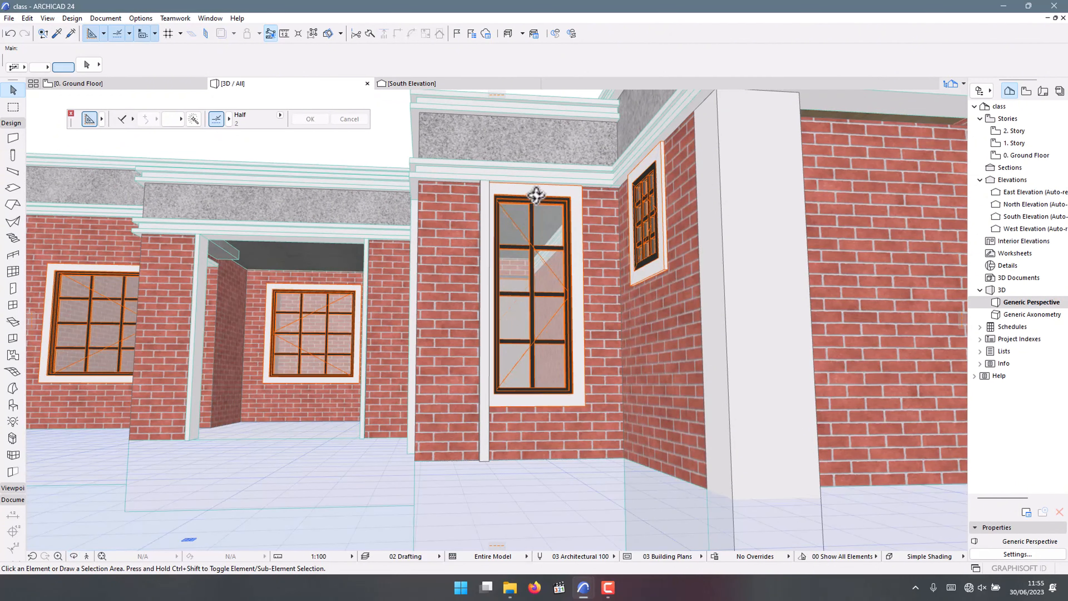
pyautogui.scroll(2, 533, 214)
pyautogui.click(532, 218)
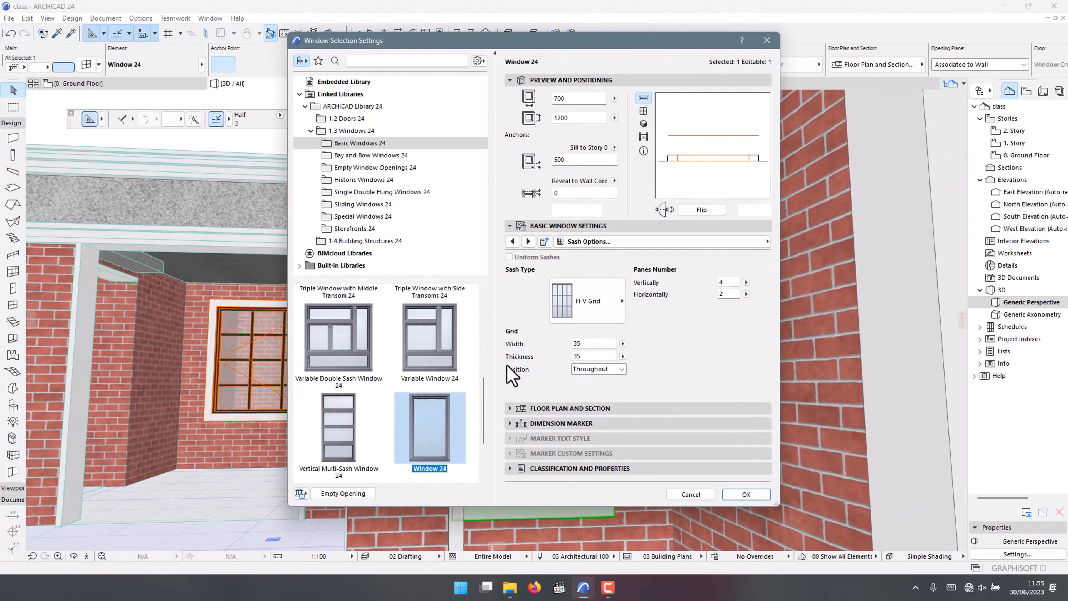
pyautogui.click(620, 228)
pyautogui.click(622, 229)
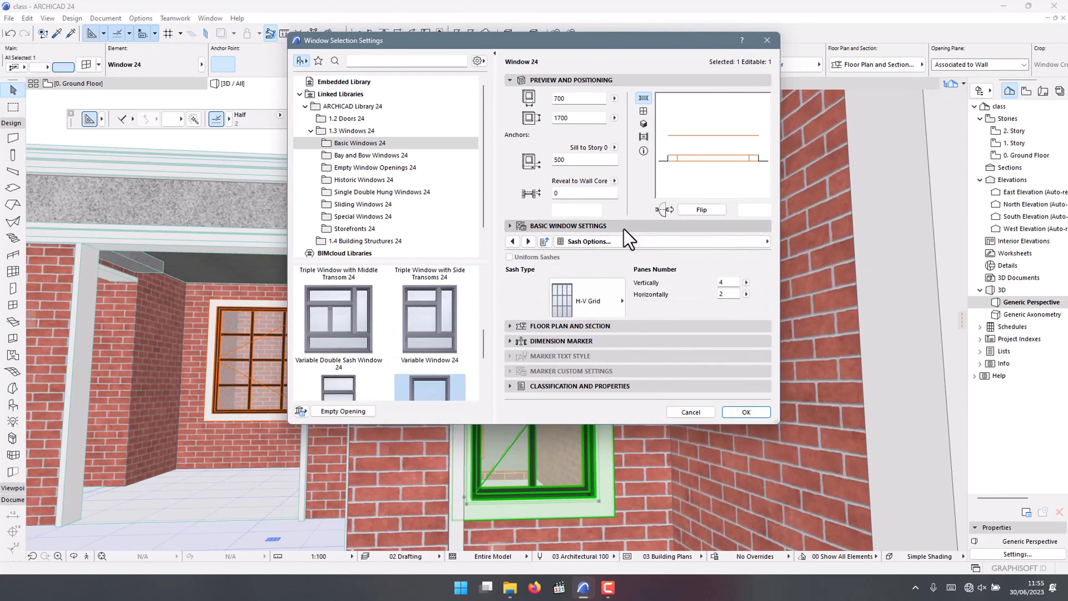
pyautogui.click(621, 229)
pyautogui.click(622, 229)
pyautogui.click(639, 242)
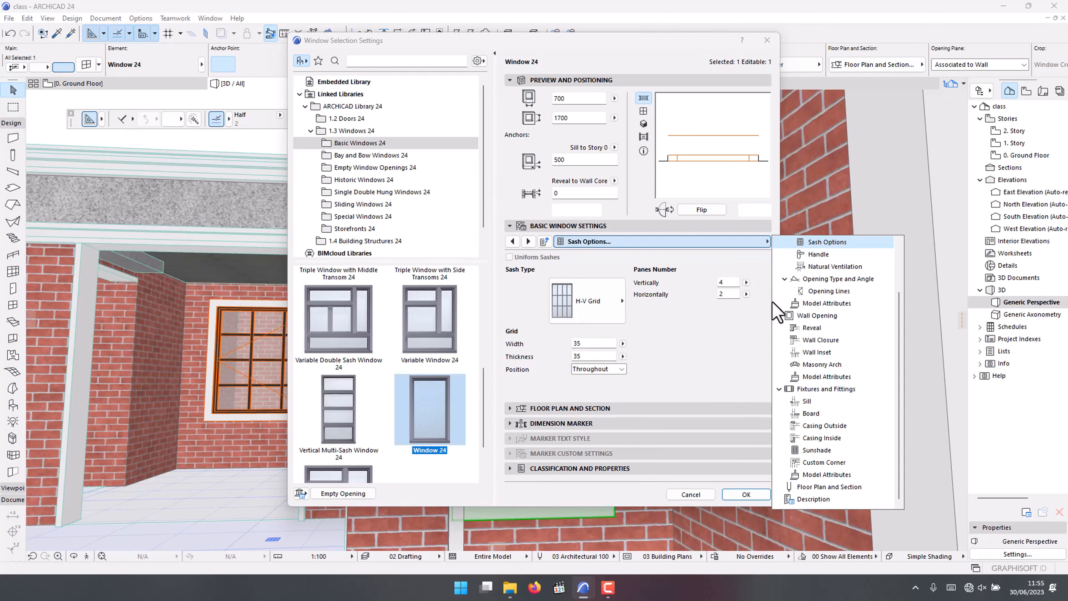
pyautogui.click(799, 304)
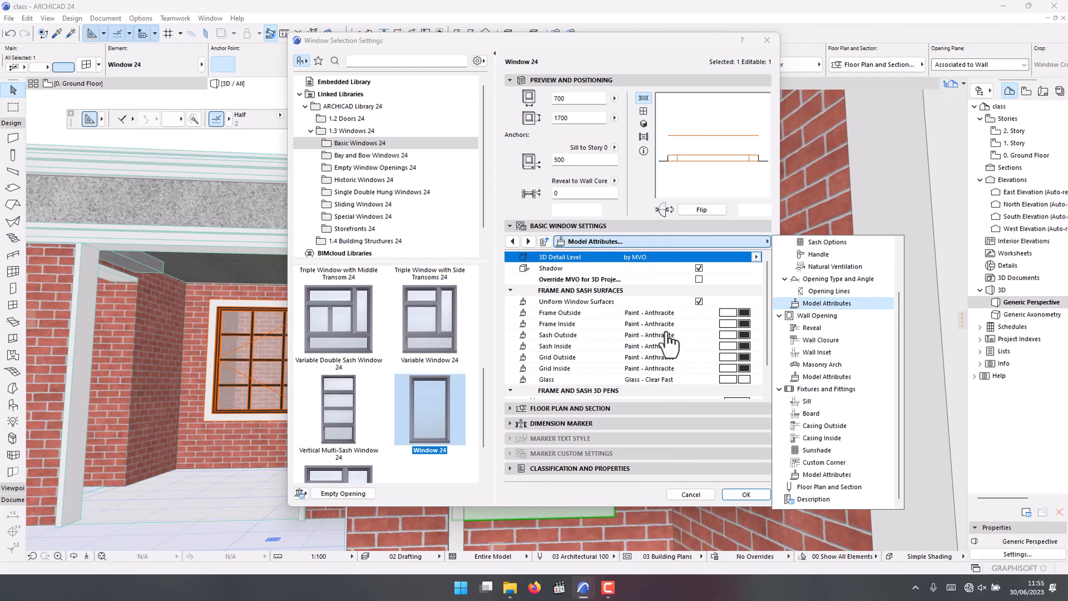
pyautogui.click(767, 39)
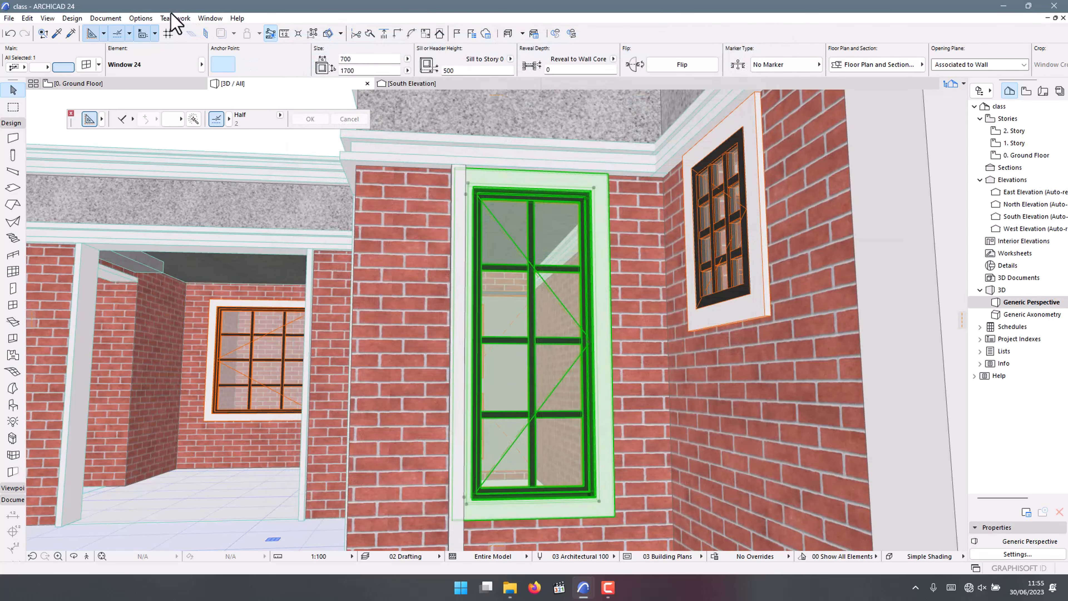
# - Set the outside casing surface of the tall front window to Paint - Anthracite
pyautogui.scroll(1, 497, 198)
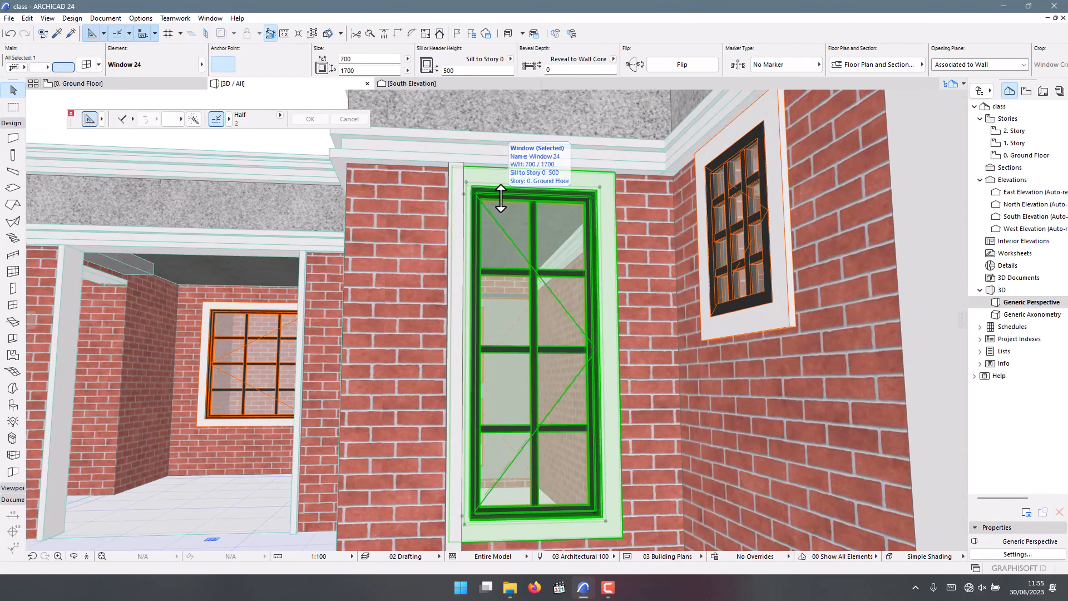
pyautogui.doubleClick(500, 197)
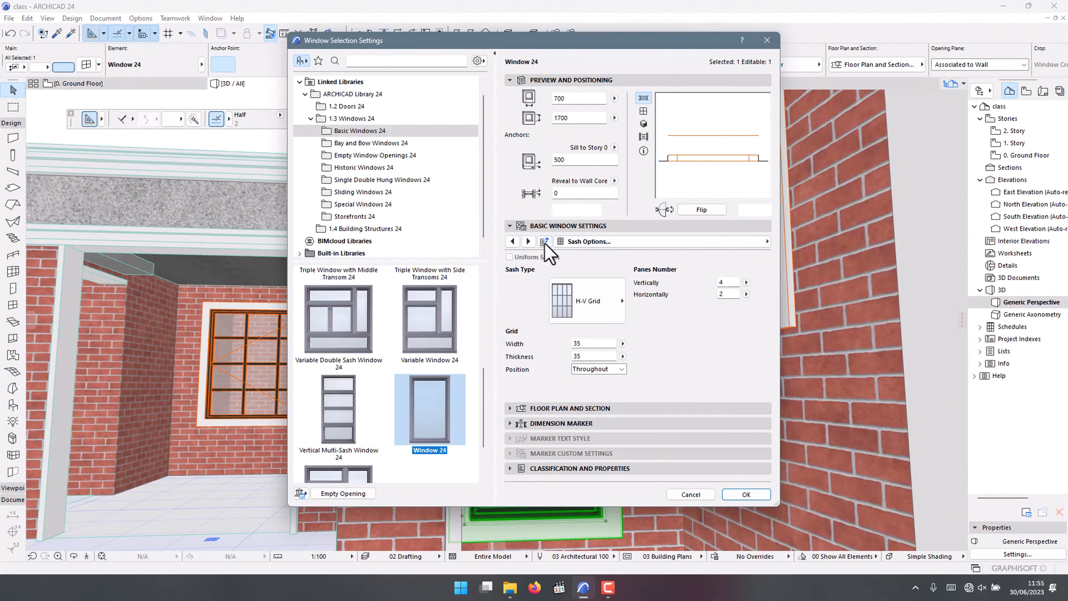
pyautogui.click(529, 241)
pyautogui.click(711, 241)
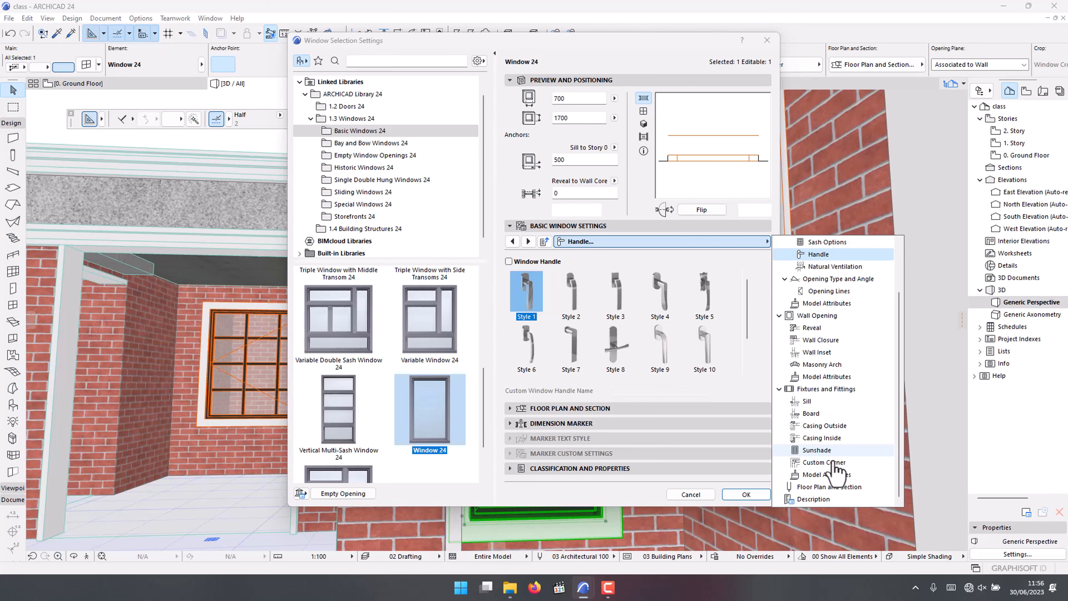
pyautogui.click(831, 475)
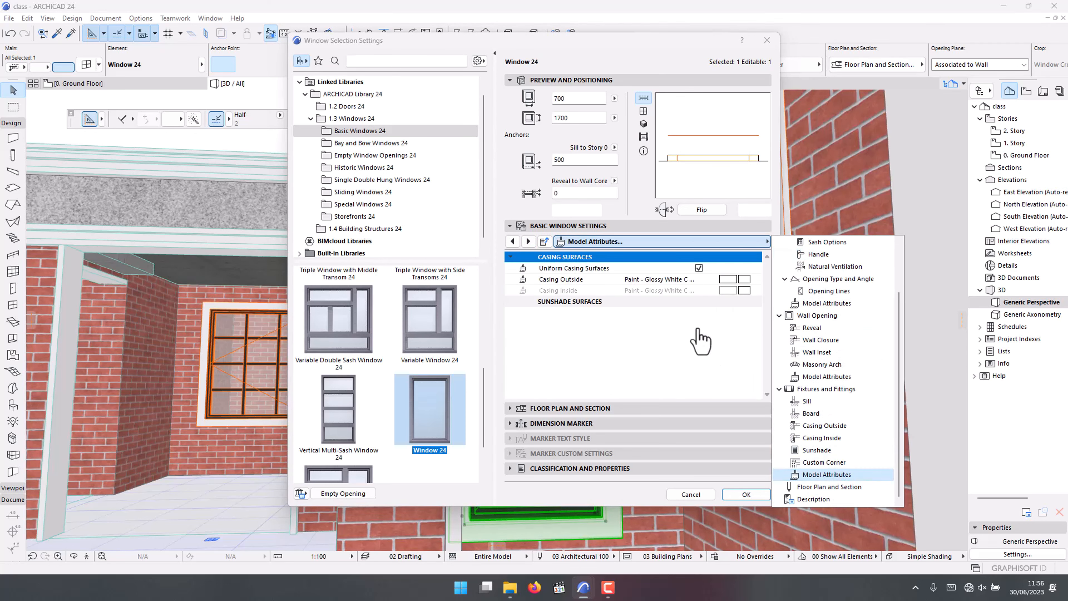
pyautogui.click(746, 281)
pyautogui.click(744, 279)
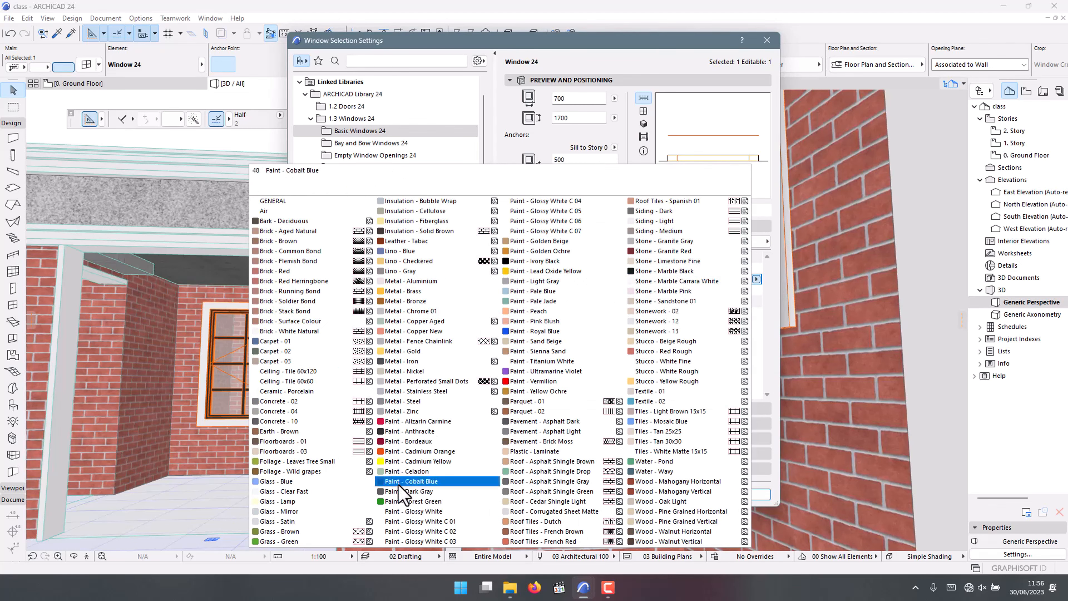
pyautogui.click(414, 434)
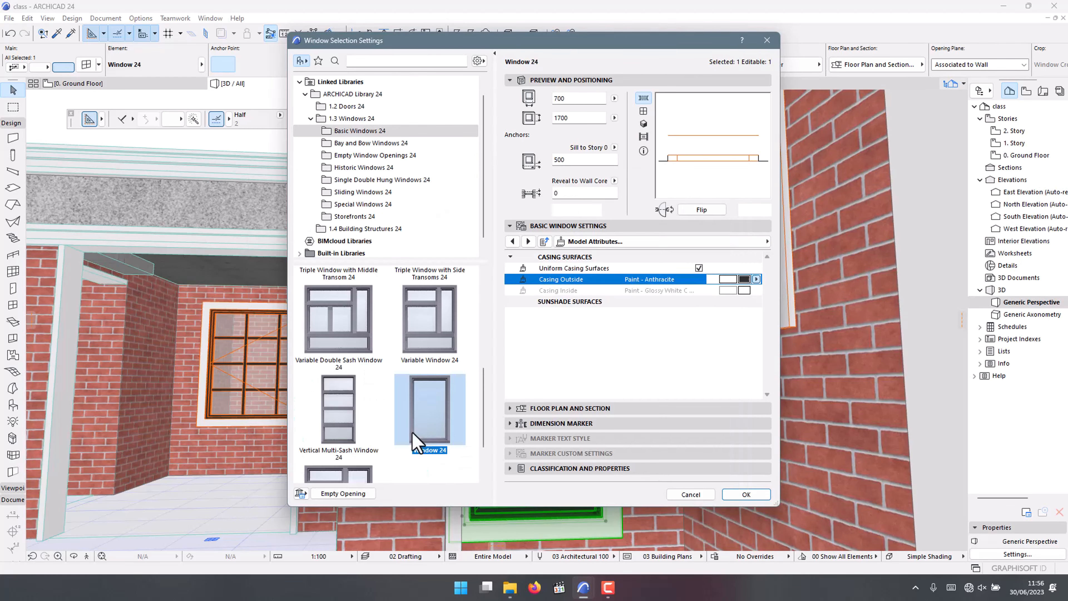
pyautogui.click(746, 494)
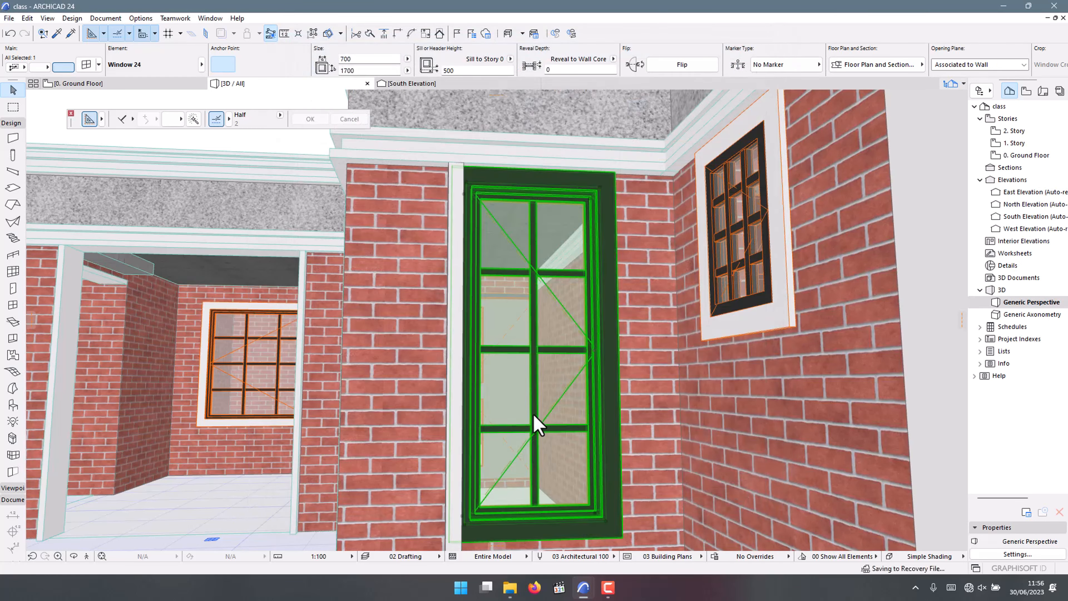
# - Try moving the tall window in the South Elevation until its dark casing meets the white vertical trim, and check it in 3D
pyautogui.scroll(-3, 534, 413)
pyautogui.scroll(-2, 541, 387)
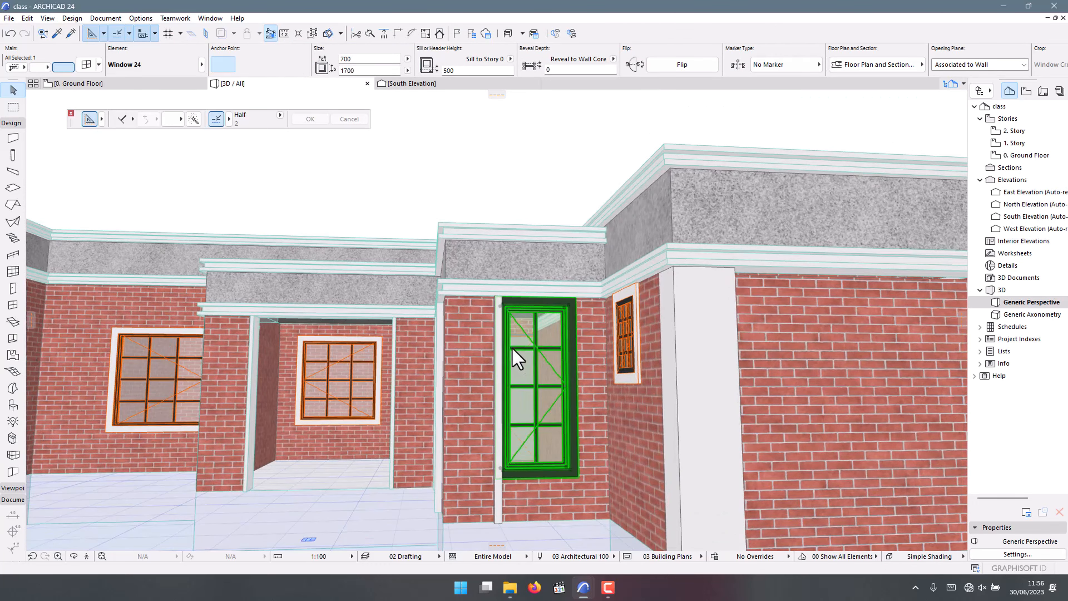
pyautogui.scroll(3, 537, 348)
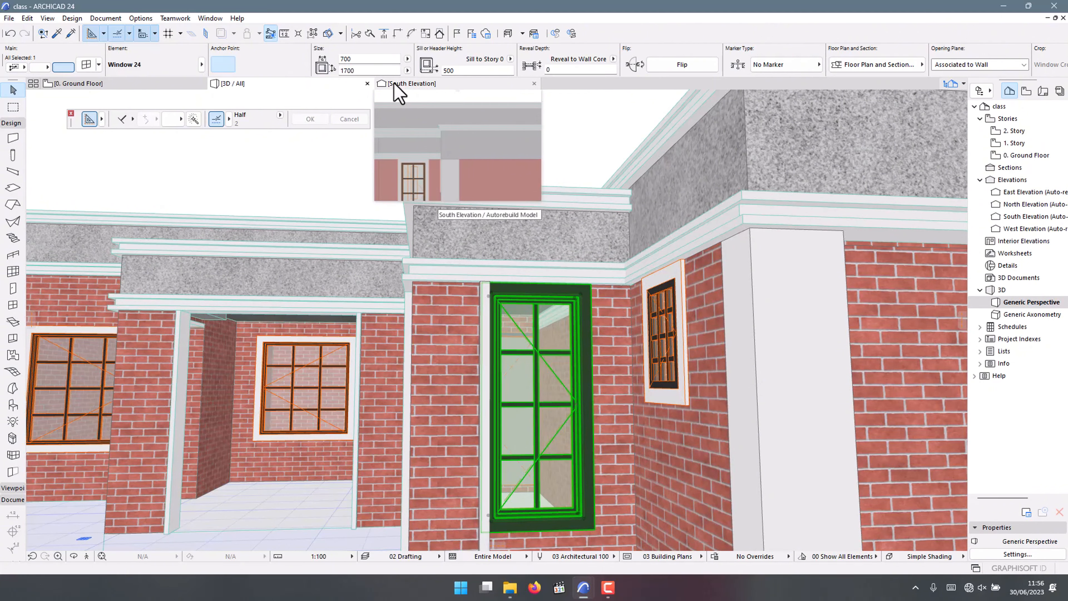
pyautogui.click(397, 86)
pyautogui.scroll(-4, 477, 344)
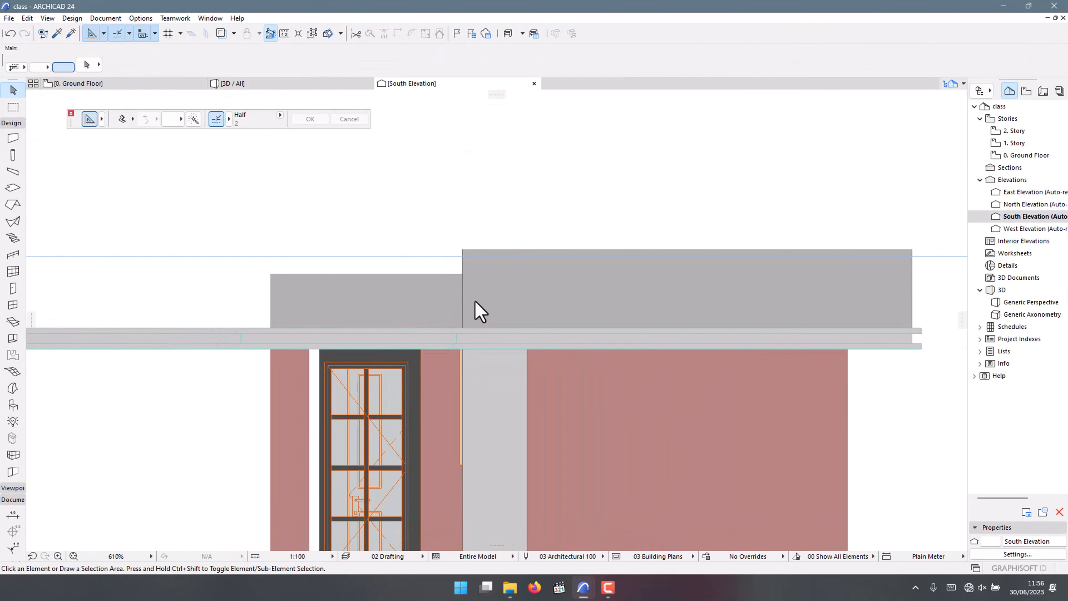
pyautogui.scroll(-2, 475, 302)
pyautogui.scroll(5, 398, 310)
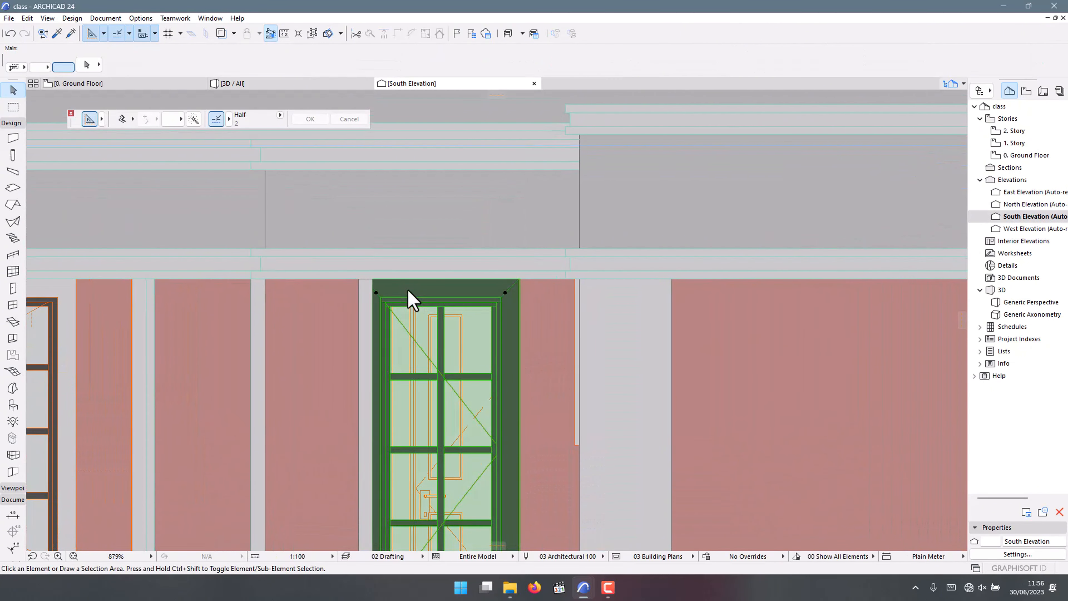
pyautogui.click(408, 290)
pyautogui.scroll(2, 389, 298)
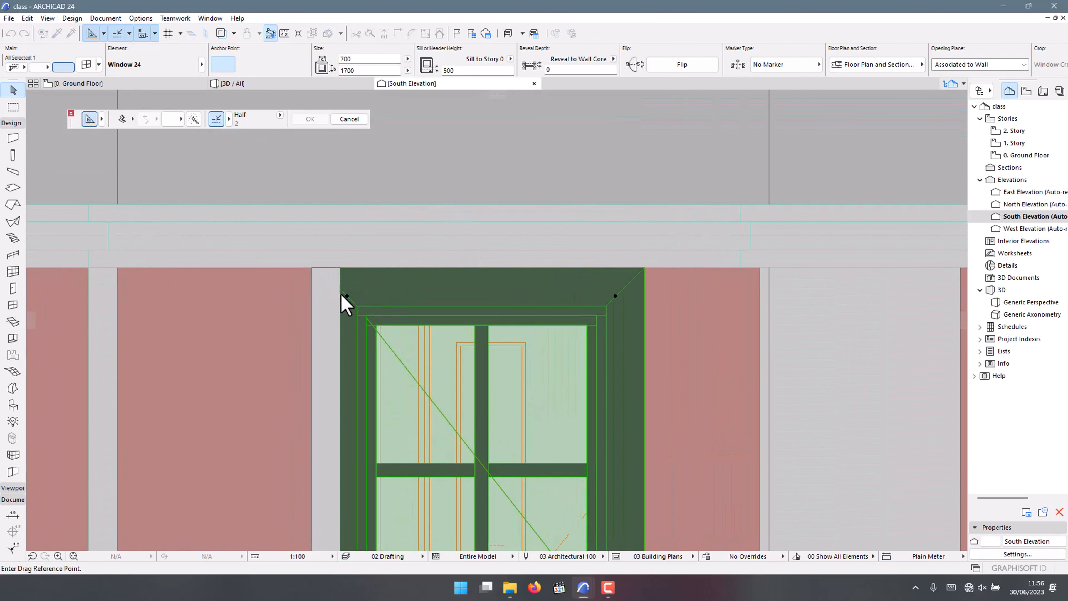
pyautogui.click(346, 281)
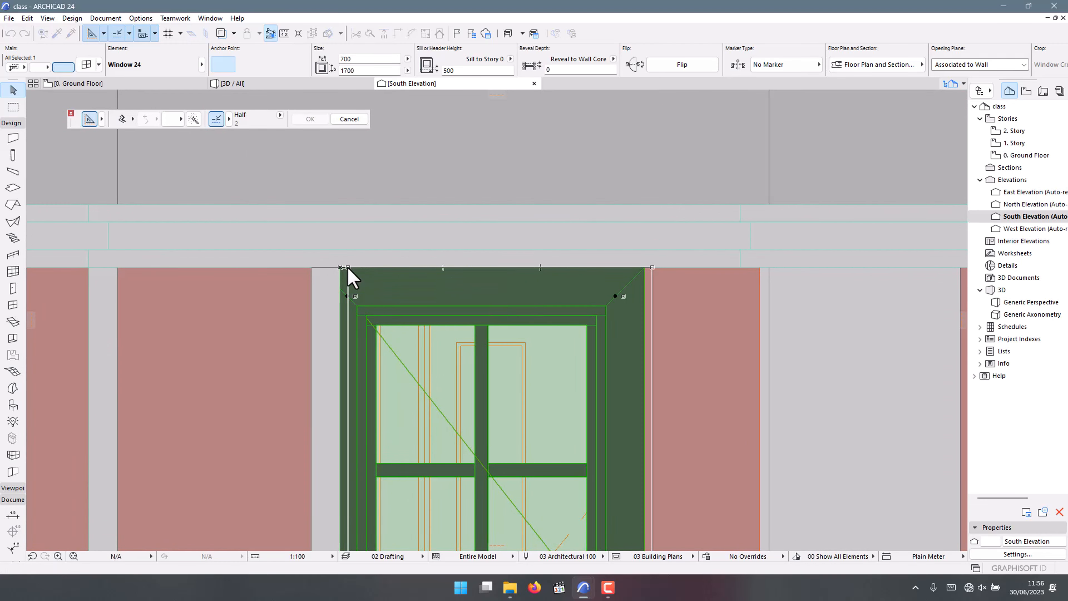
pyautogui.click(353, 278)
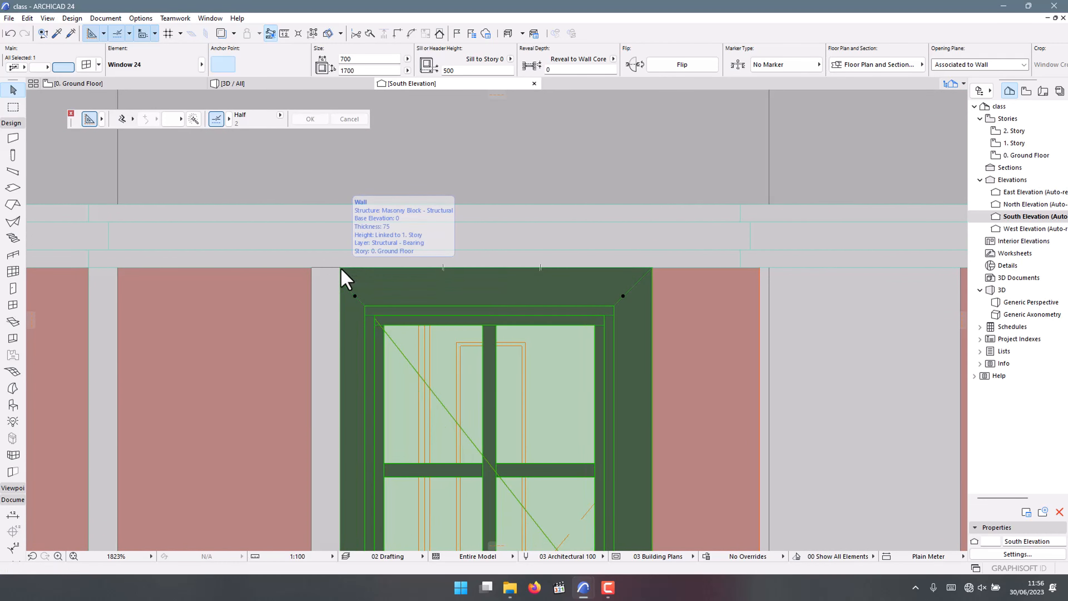
pyautogui.click(305, 86)
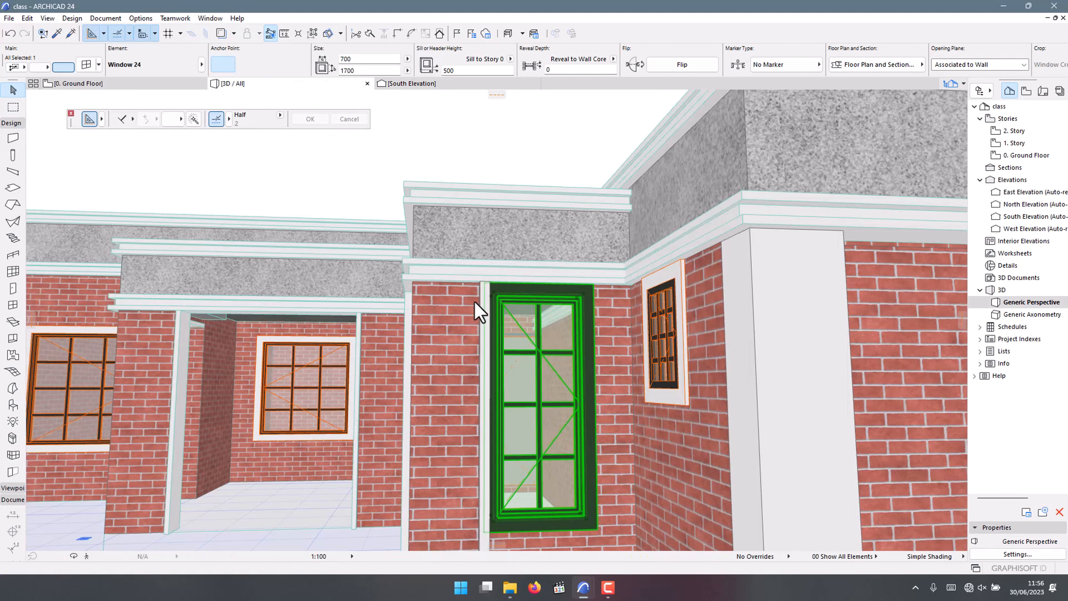
pyautogui.scroll(3, 522, 310)
pyautogui.keyDown('shift'); pyautogui.moveTo(522, 297); pyautogui.dragTo(491, 304, button='middle'); pyautogui.keyUp('shift')
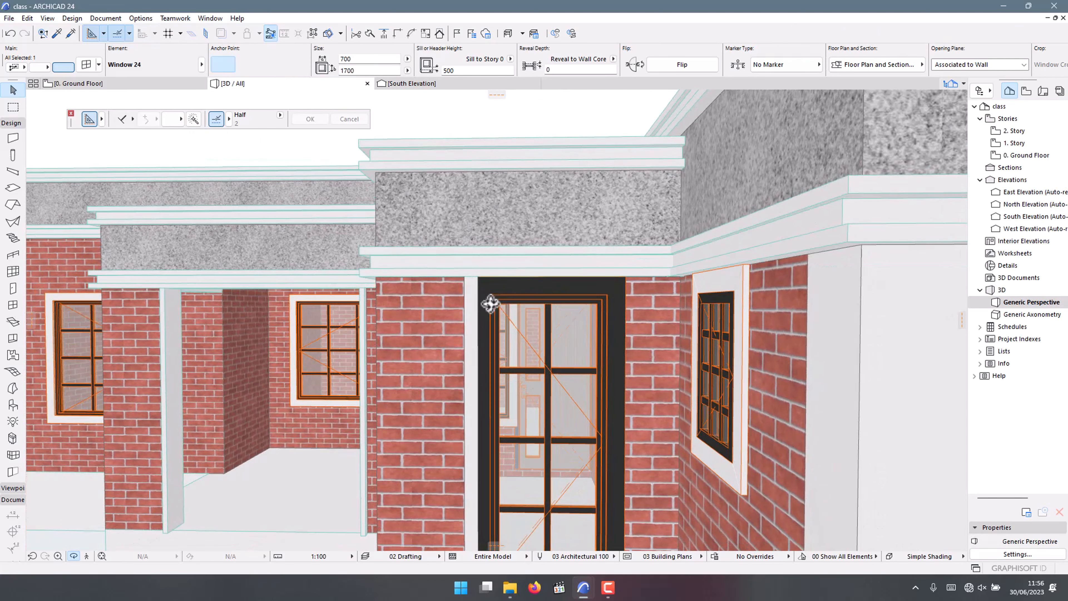
# - In the South Elevation, move the window clear of the white trim, align its casing's upper corner with the trim's edge, and review it in 3D
pyautogui.click(467, 84)
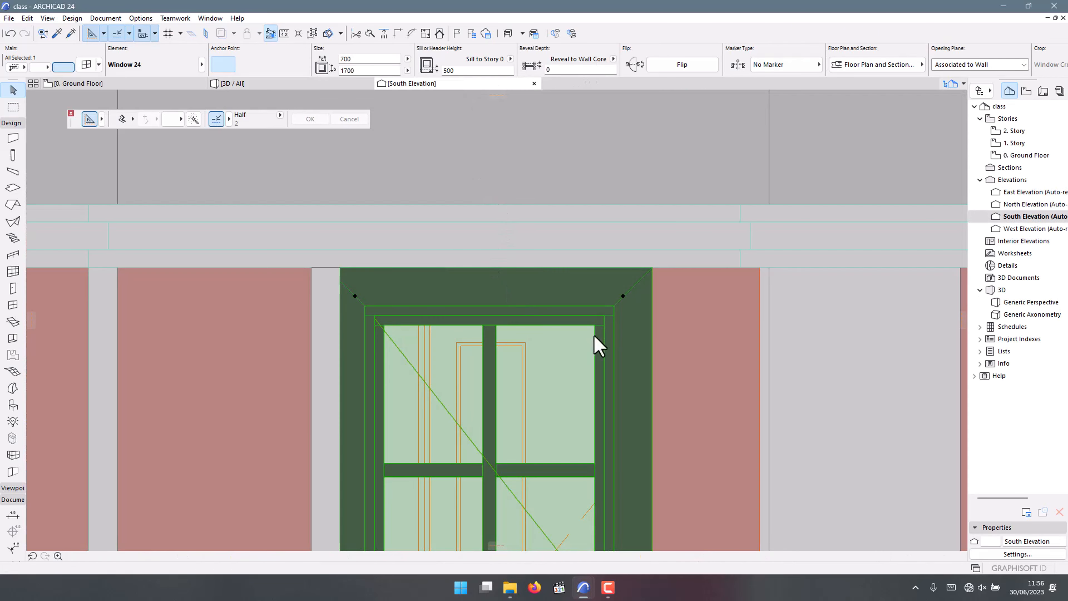
pyautogui.click(624, 296)
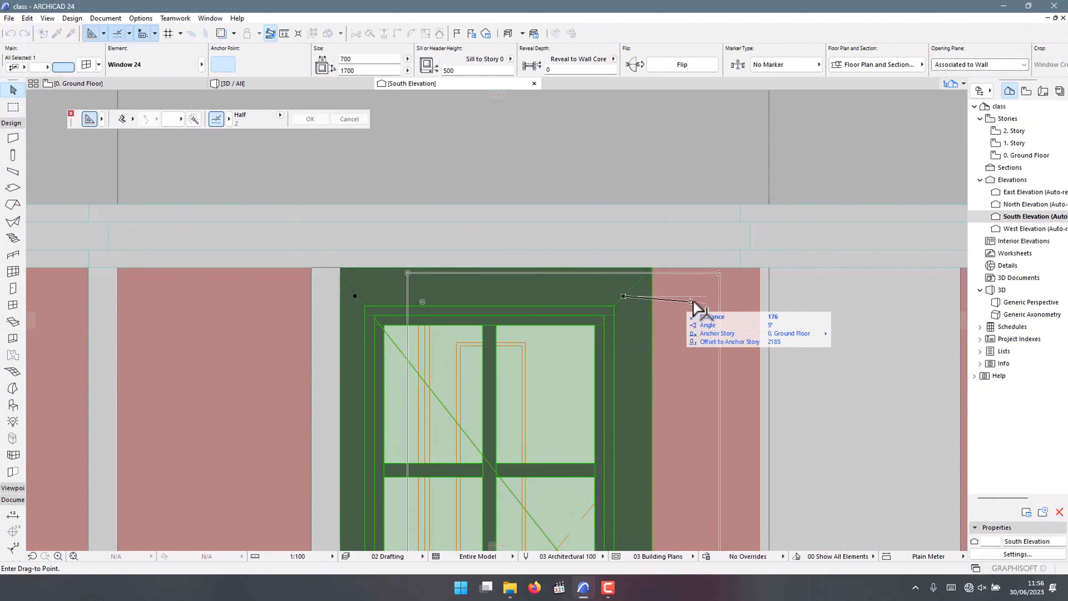
pyautogui.click(703, 296)
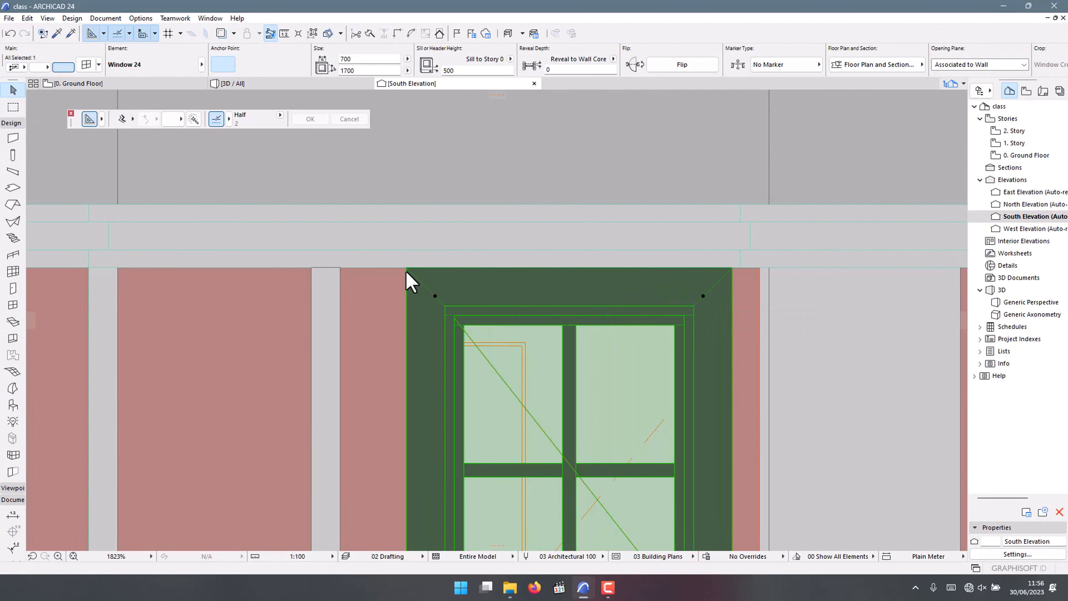
pyautogui.click(407, 268)
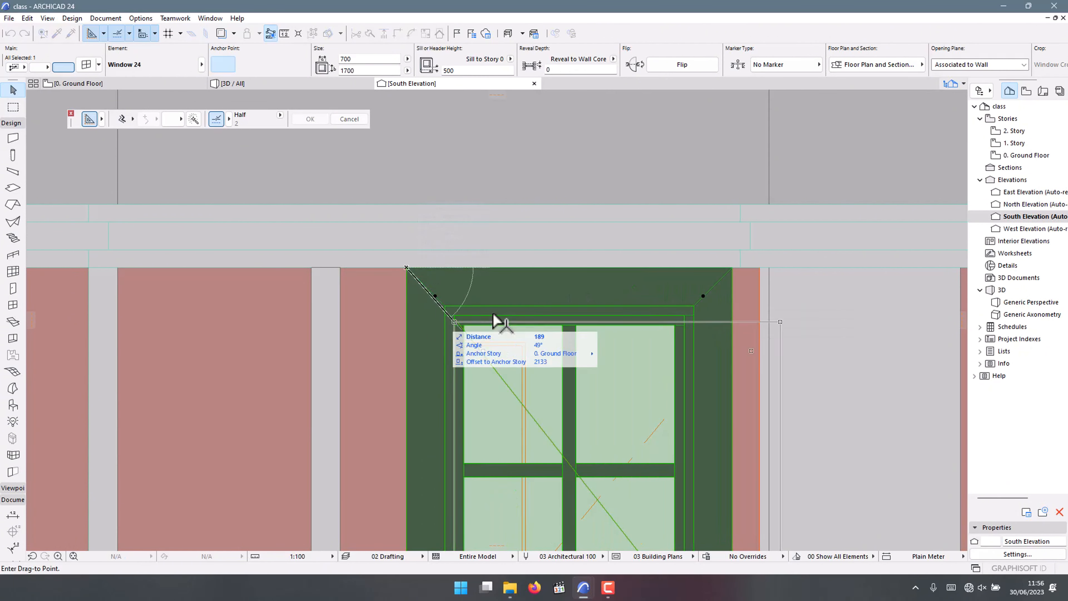
pyautogui.click(341, 269)
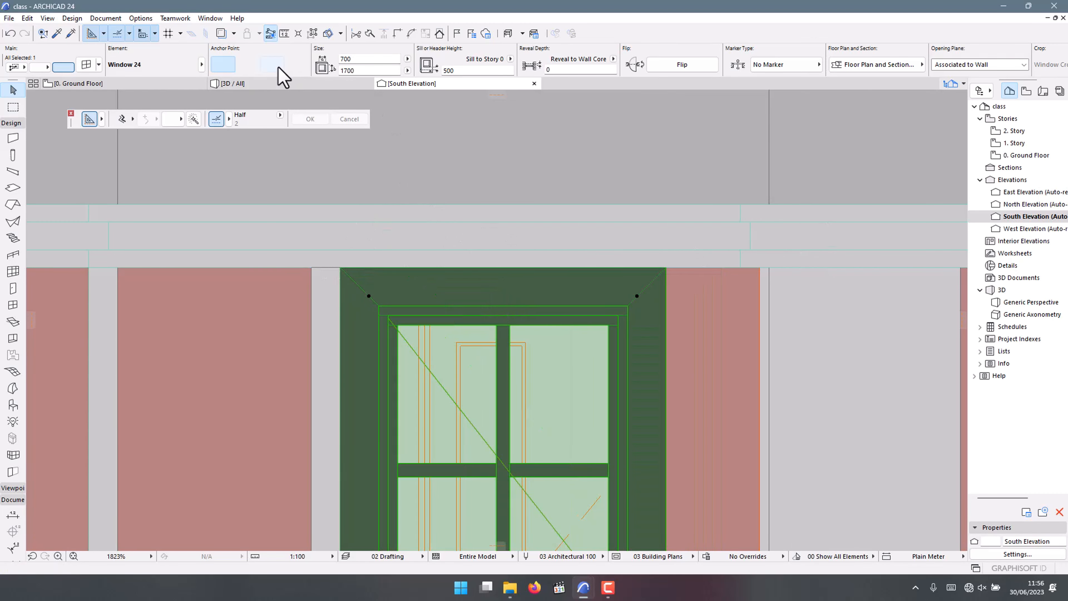
pyautogui.click(248, 84)
pyautogui.moveTo(470, 314); pyautogui.dragTo(471, 317, button='middle')
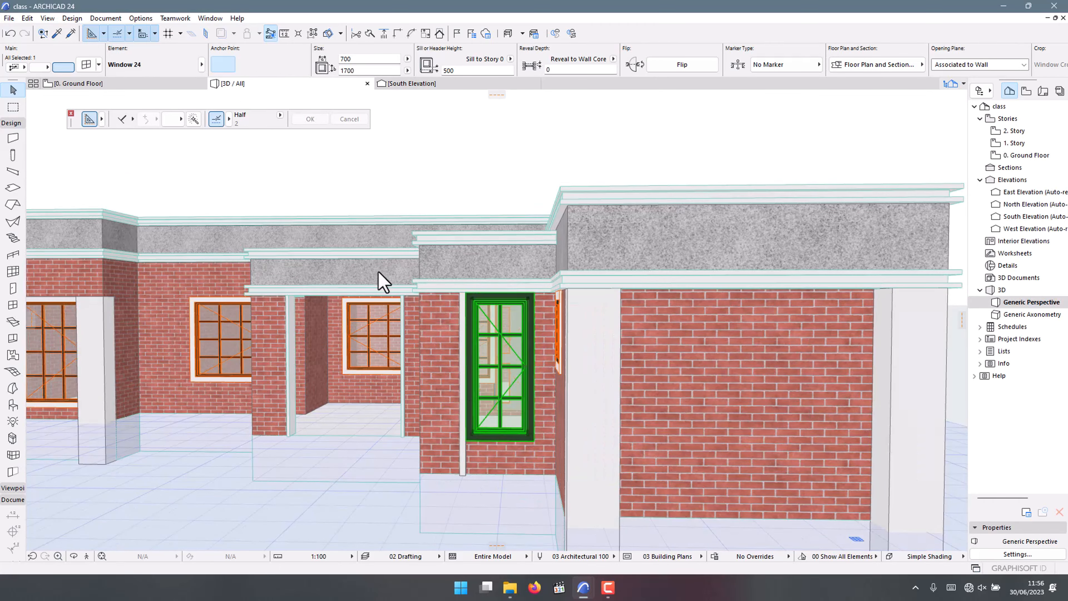
pyautogui.keyDown('shift'); pyautogui.moveTo(382, 284); pyautogui.dragTo(603, 274, button='middle'); pyautogui.keyUp('shift')
# - Try copying the short trim wall on the ground floor plan to the outer face of the front corner pillar, and undo the copy
pyautogui.click(104, 80)
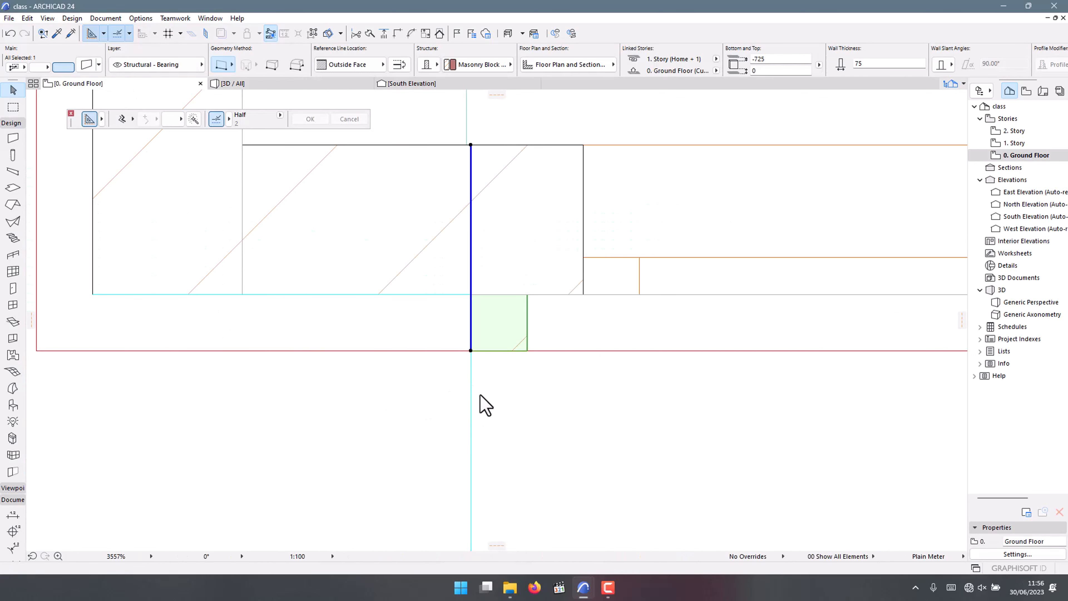
pyautogui.scroll(-4, 477, 345)
pyautogui.hotkey('ctrl', 'shift', 'd')
pyautogui.scroll(2, 482, 325)
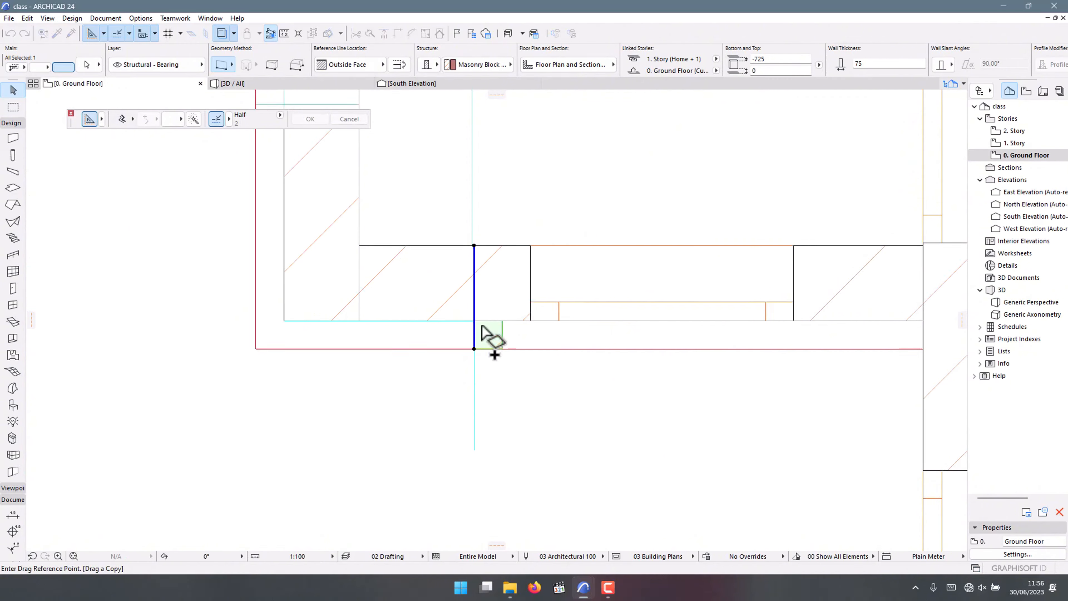
pyautogui.click(471, 320)
pyautogui.scroll(-3, 400, 320)
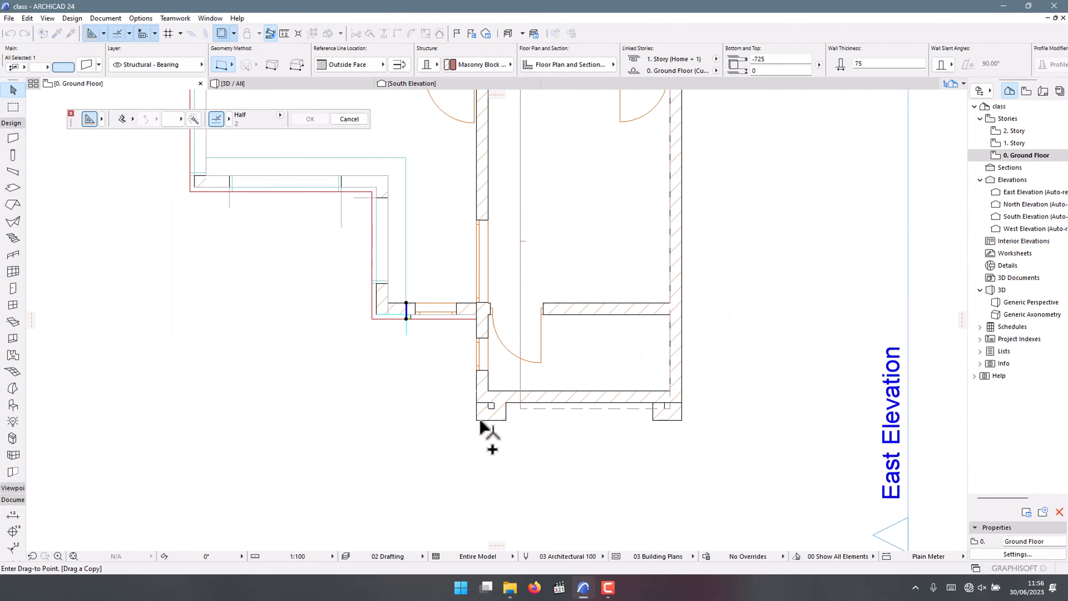
pyautogui.scroll(4, 479, 413)
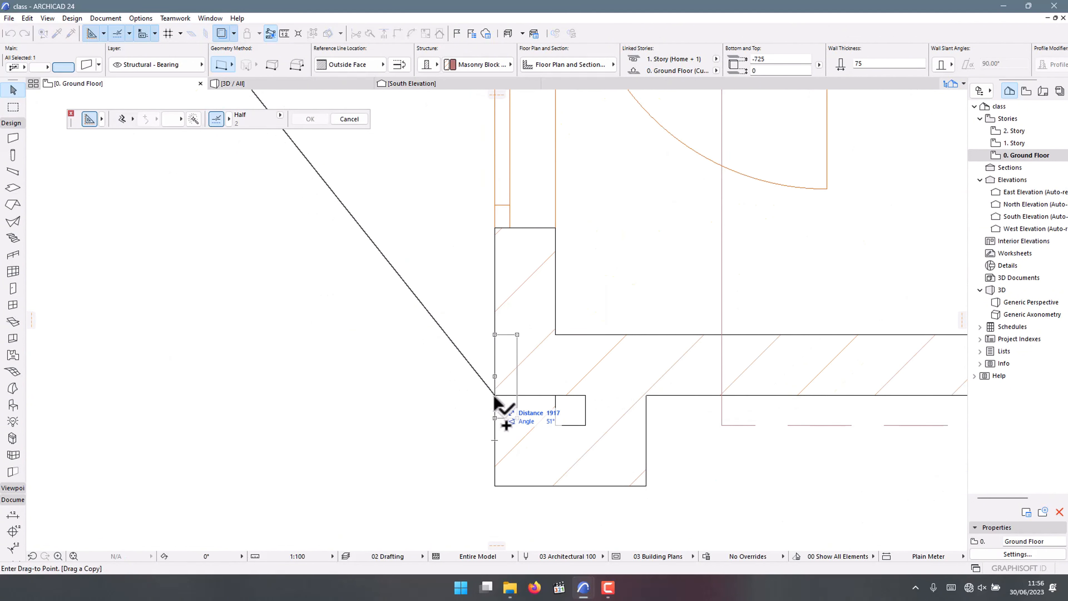
pyautogui.click(499, 400)
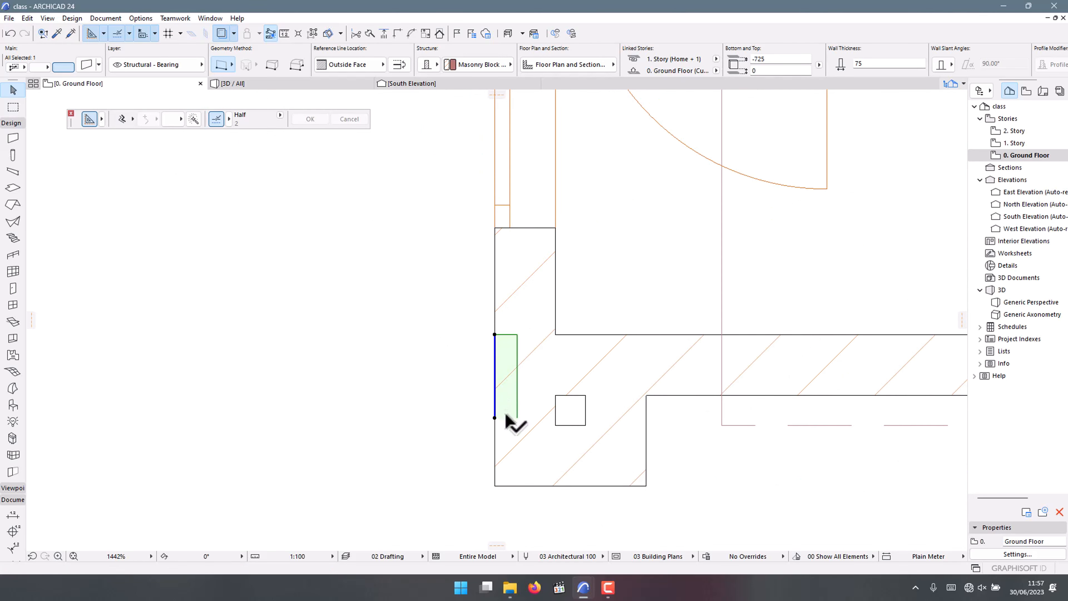
pyautogui.hotkey('ctrl', 'z')
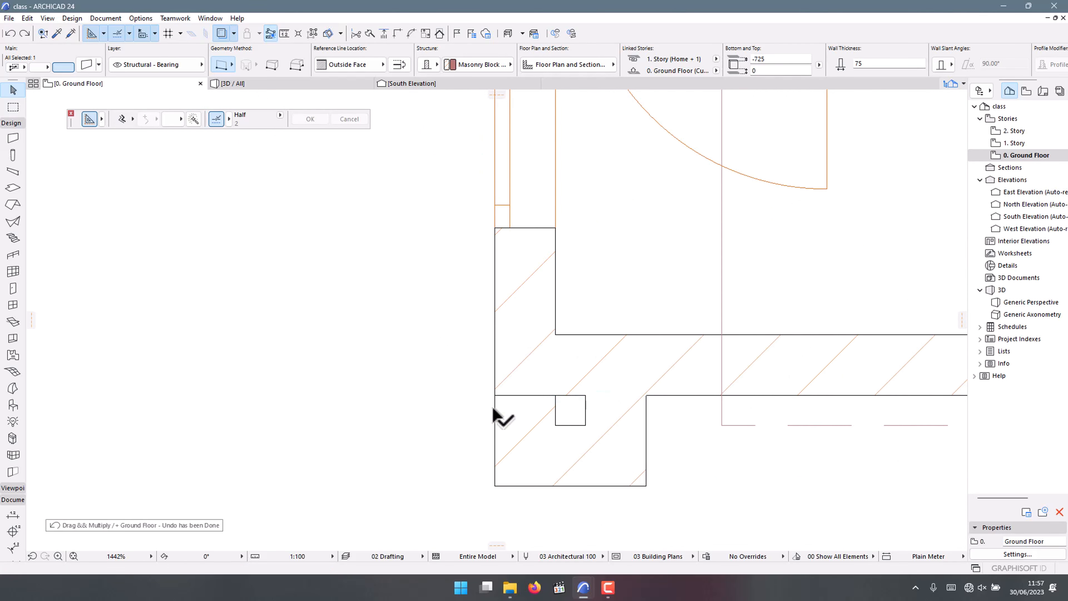
# - On the ground floor plan, draw a guide polyline up the front corner pillar's outer side and outward from its junction with the wall
pyautogui.scroll(-3, 506, 415)
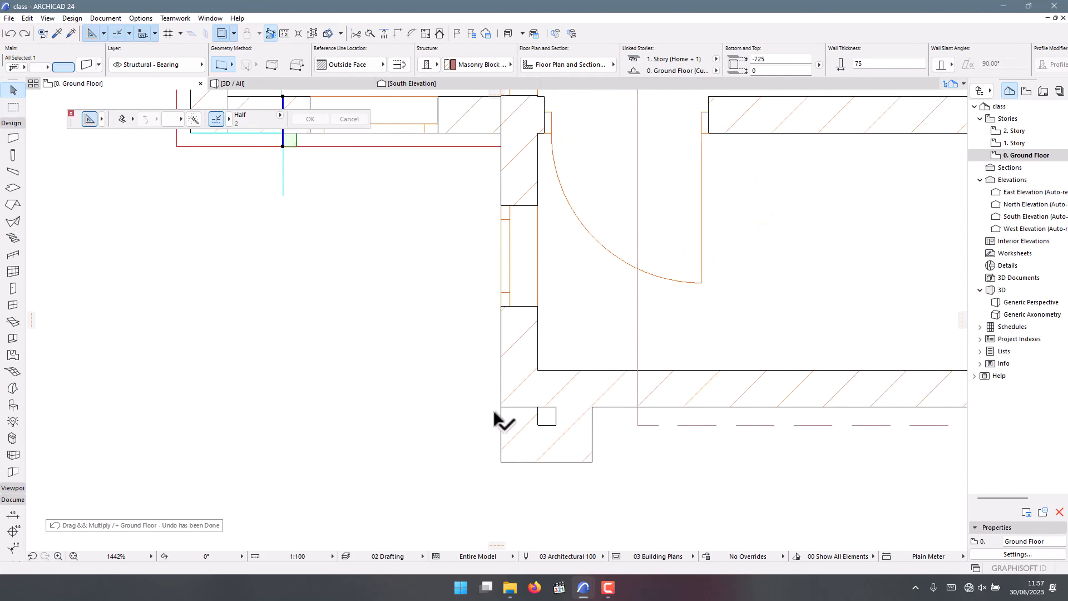
pyautogui.click(12, 123)
pyautogui.click(12, 311)
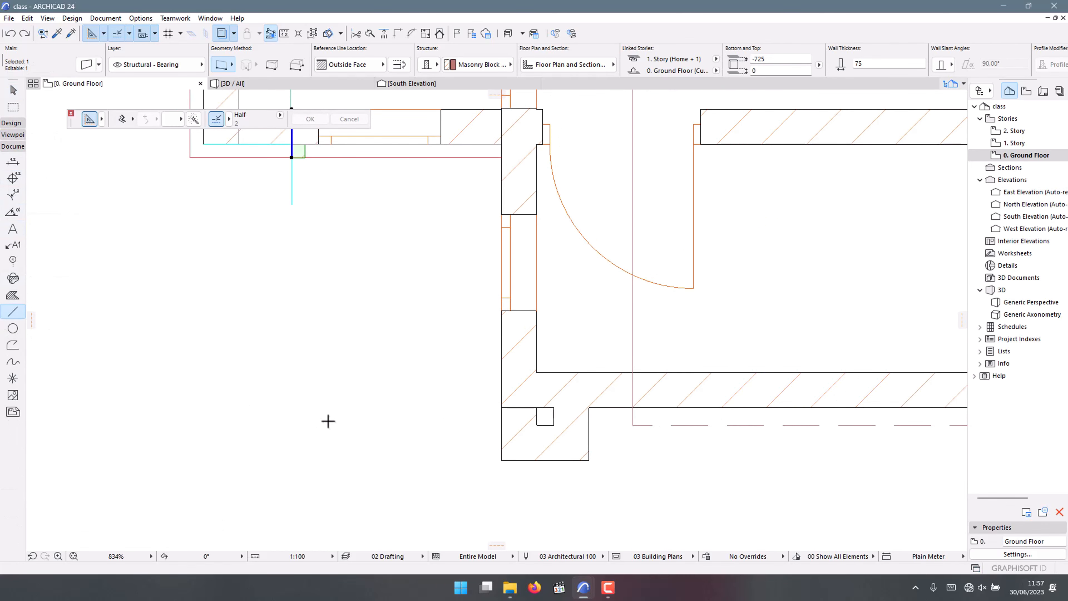
pyautogui.scroll(4, 524, 422)
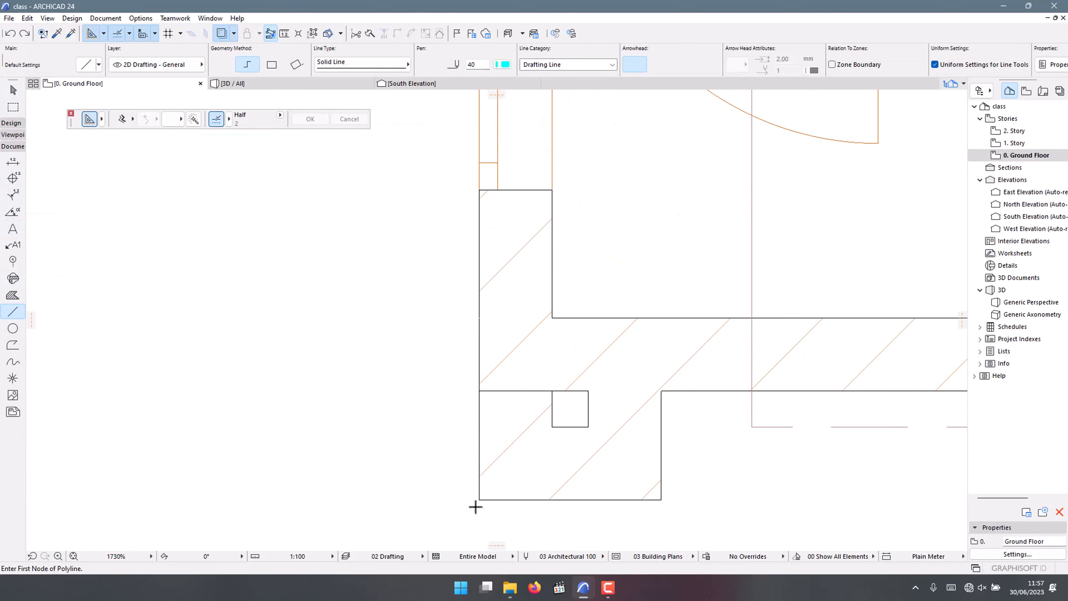
pyautogui.click(479, 499)
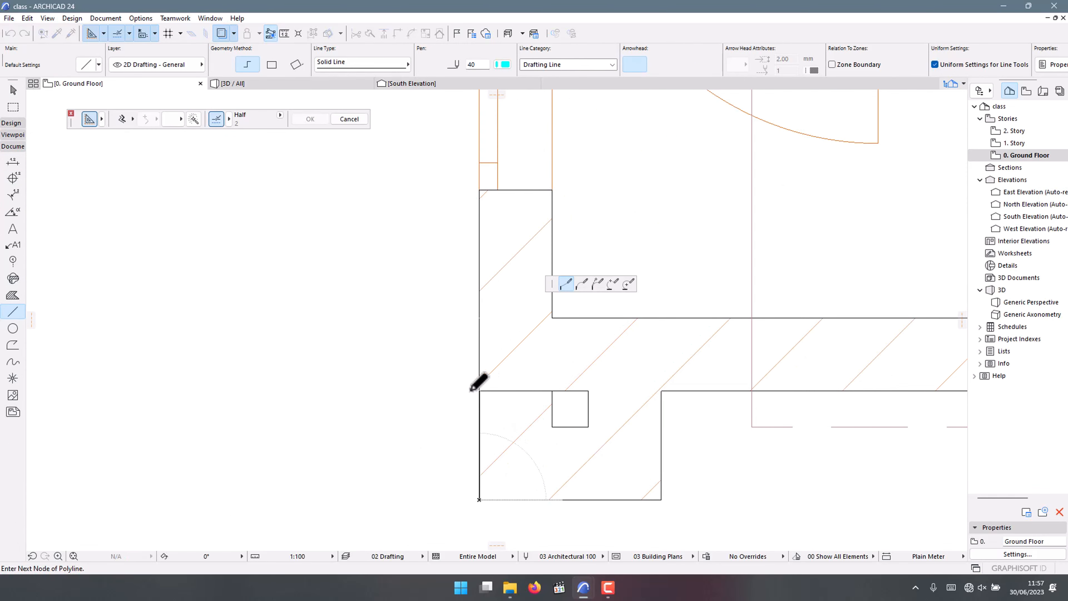
pyautogui.click(479, 391)
pyautogui.doubleClick(357, 391)
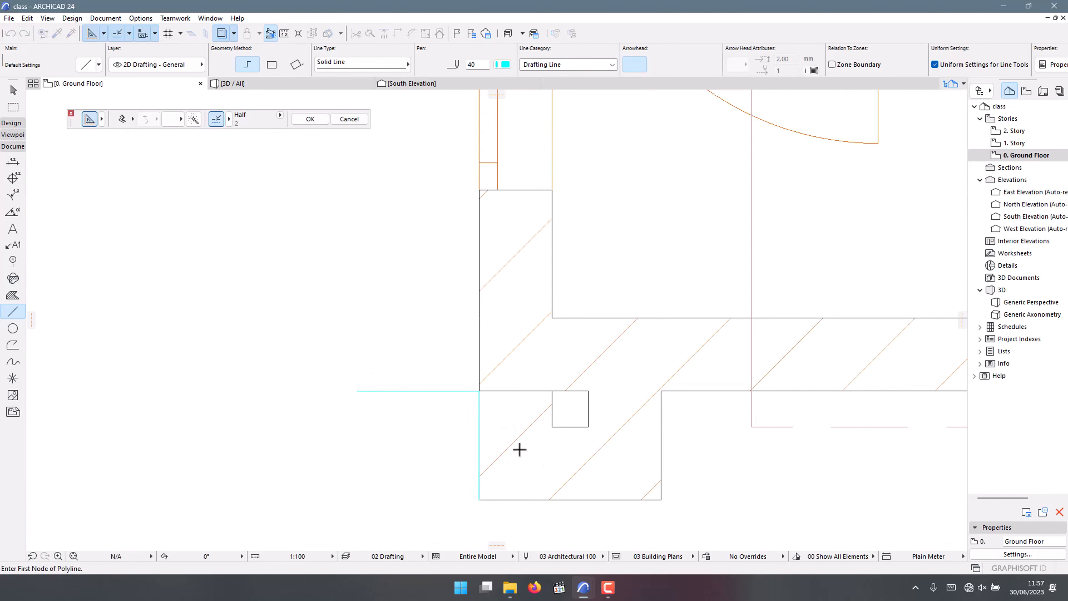
pyautogui.scroll(-5, 519, 449)
pyautogui.press('Escape')
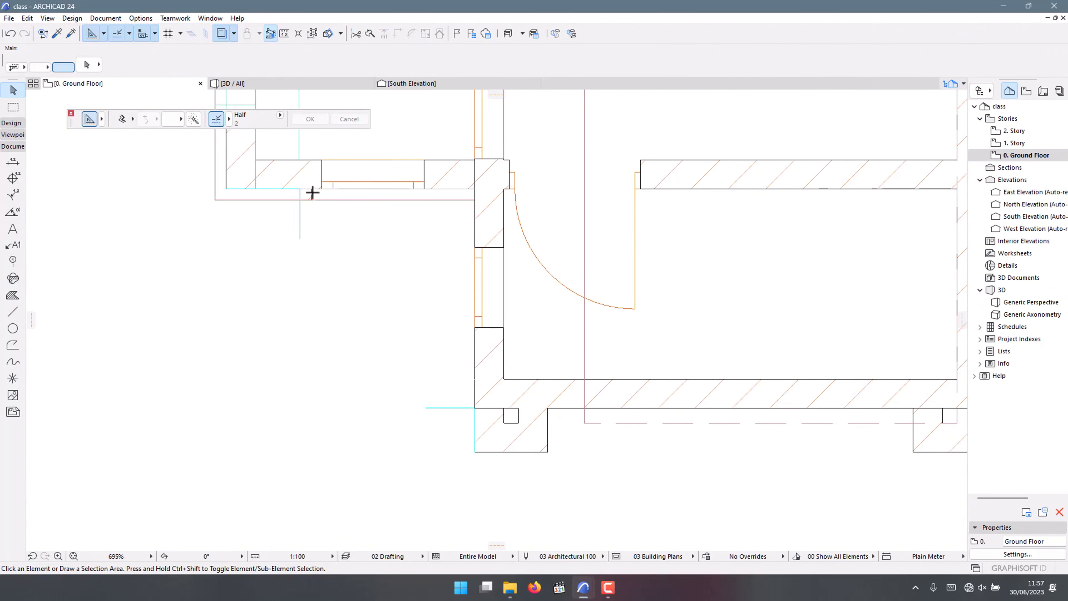
# - Copy the short trim wall beside the front window to the guide line's corner at the front pillar
pyautogui.click(311, 194)
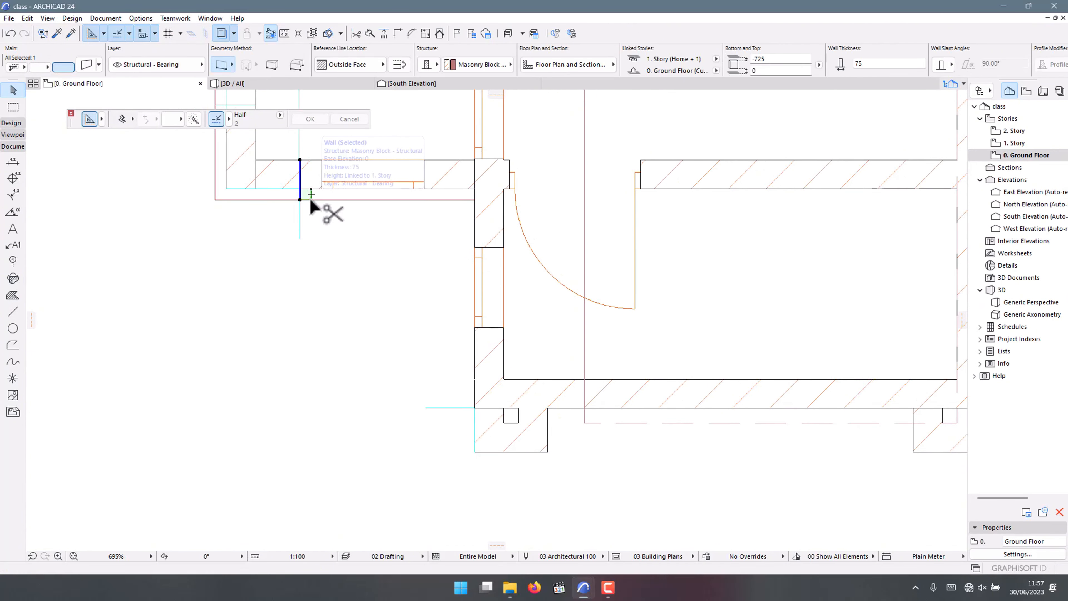
pyautogui.hotkey('ctrl', 'd')
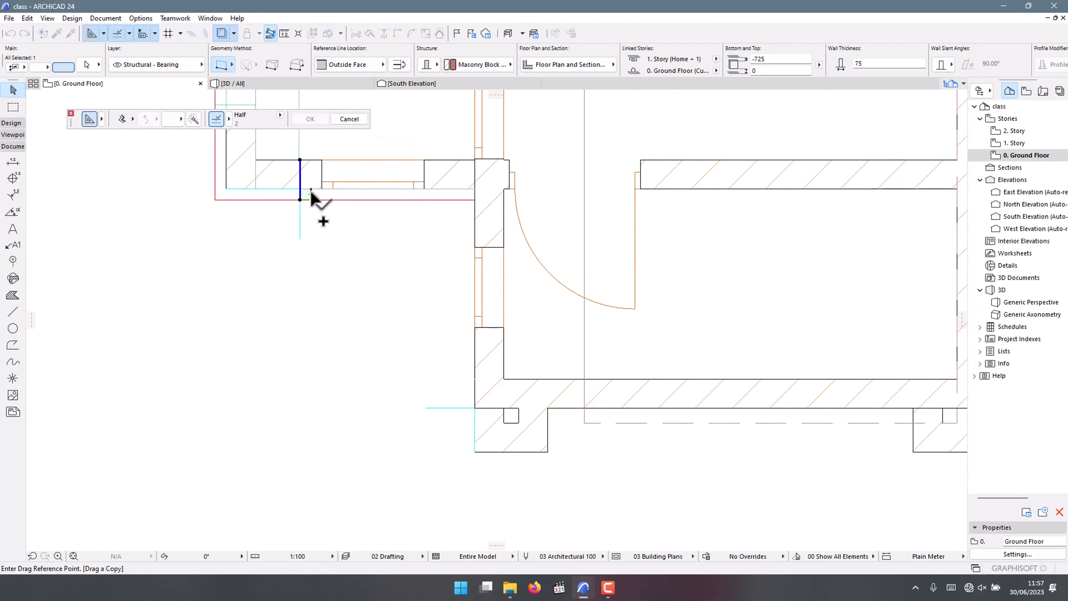
pyautogui.scroll(4, 478, 405)
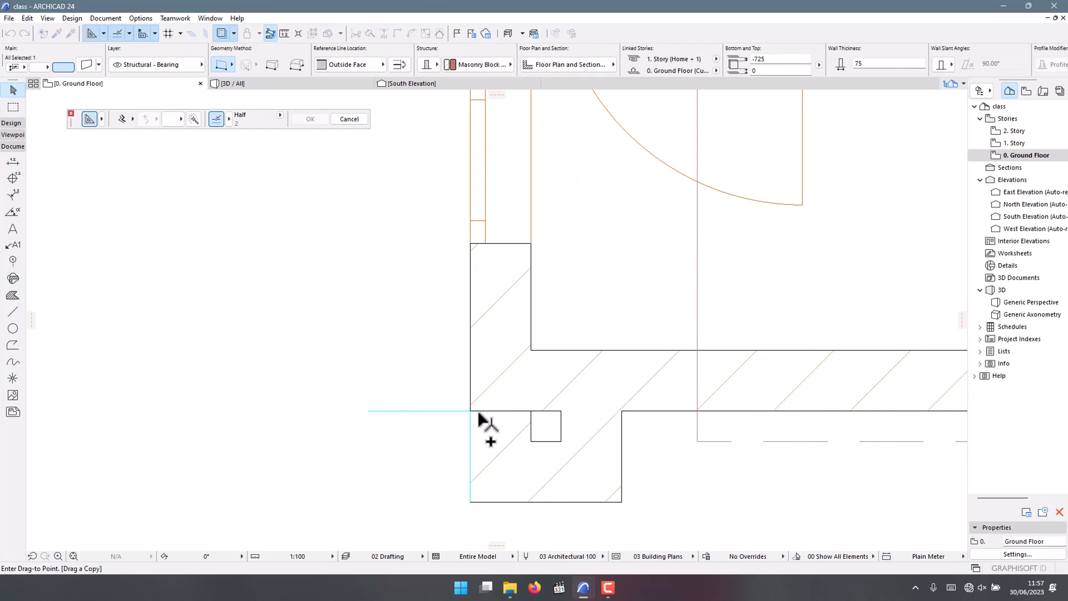
pyautogui.click(470, 410)
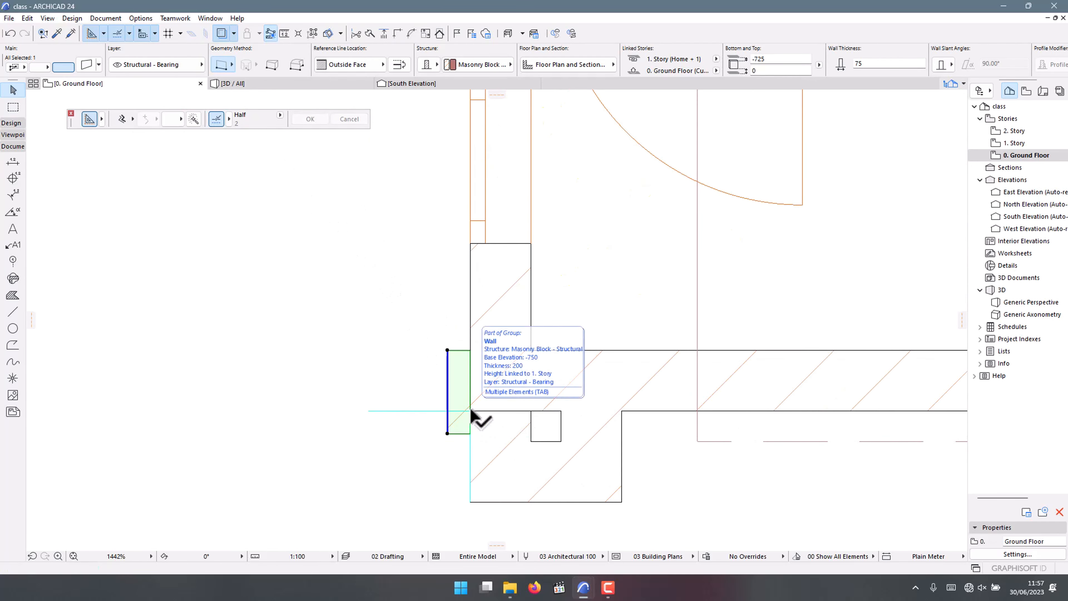
# - Rotate the copied trim wall by 90° about the guide corner and shorten it to end at the main wall's outer face
pyautogui.hotkey('ctrl', 'e')
pyautogui.click(470, 411)
pyautogui.click(470, 434)
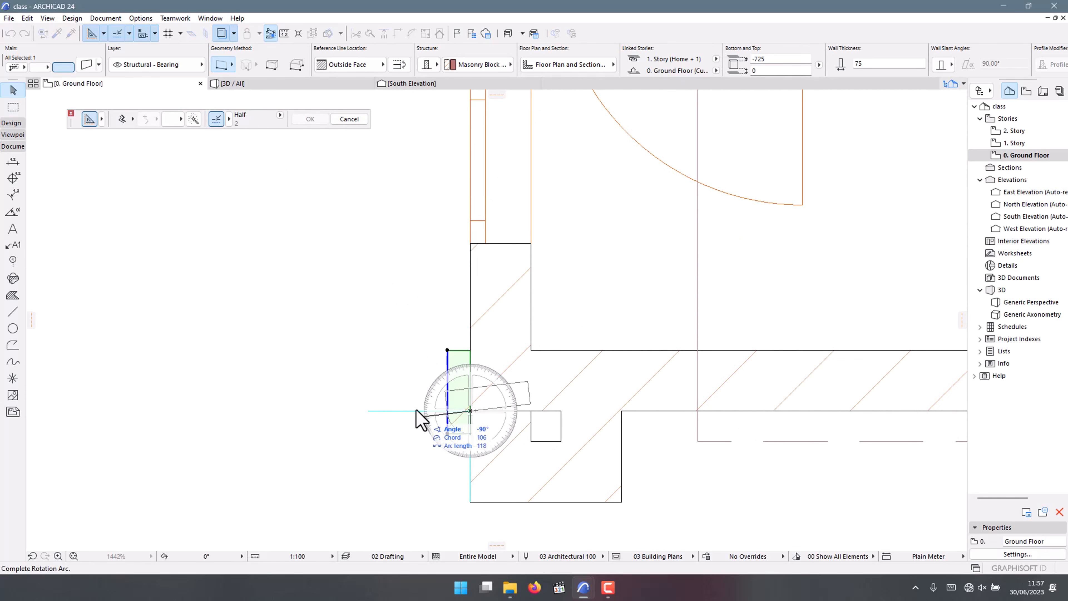
pyautogui.click(417, 411)
pyautogui.scroll(2, 506, 372)
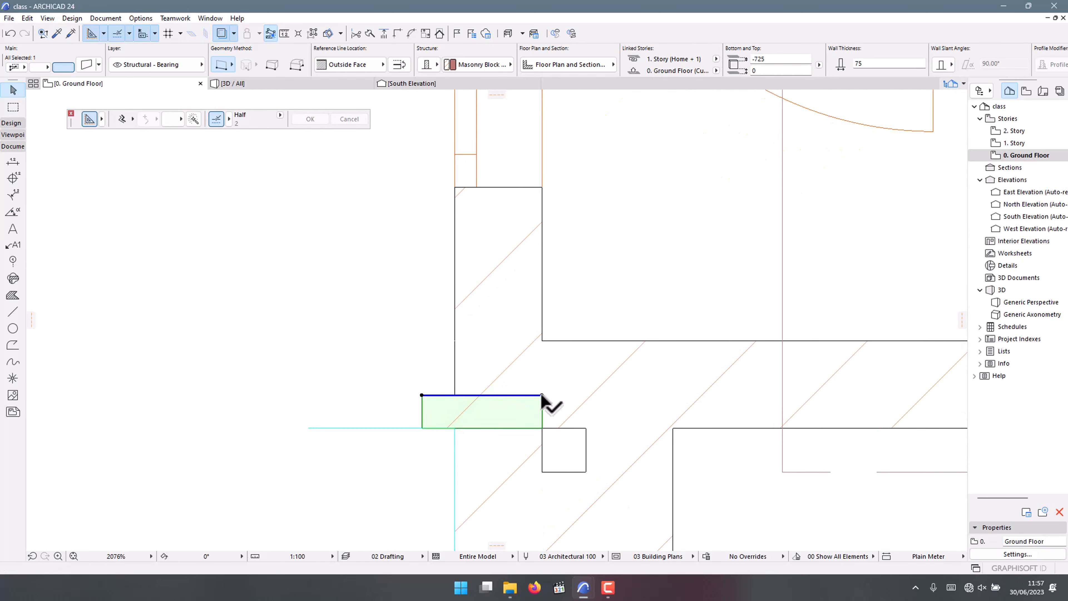
pyautogui.click(542, 396)
pyautogui.click(455, 395)
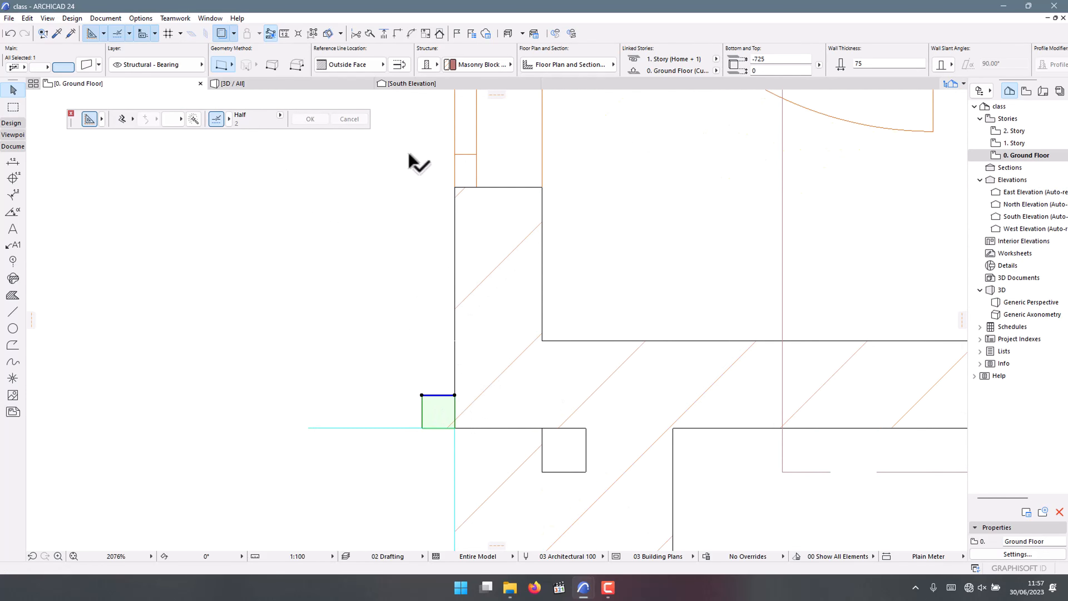
# - Select the grouped brick walls around the front porch in the 3D view
pyautogui.click(293, 84)
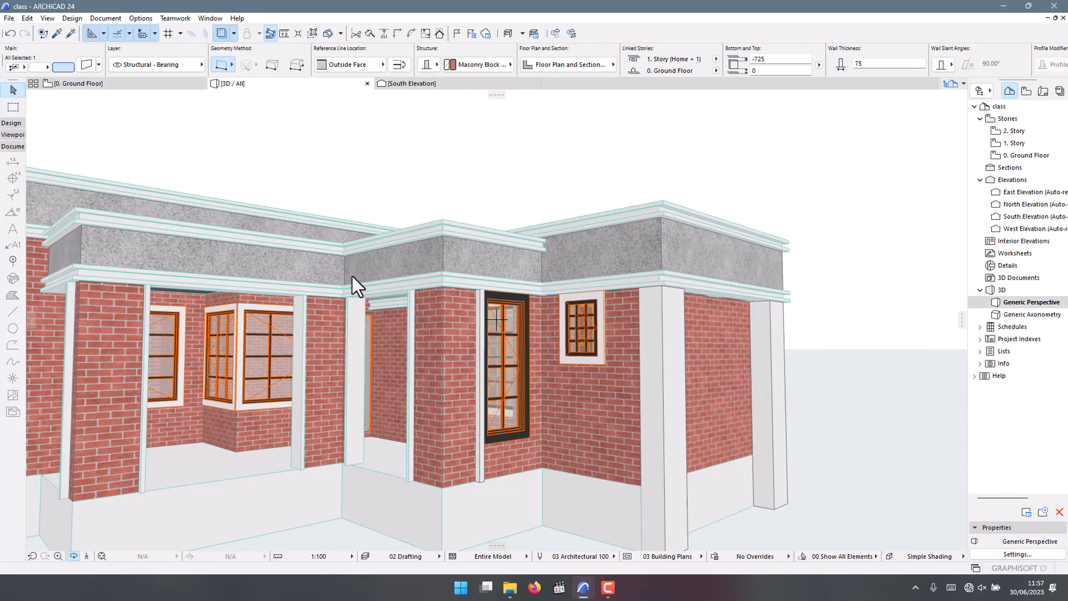
pyautogui.scroll(-4, 661, 334)
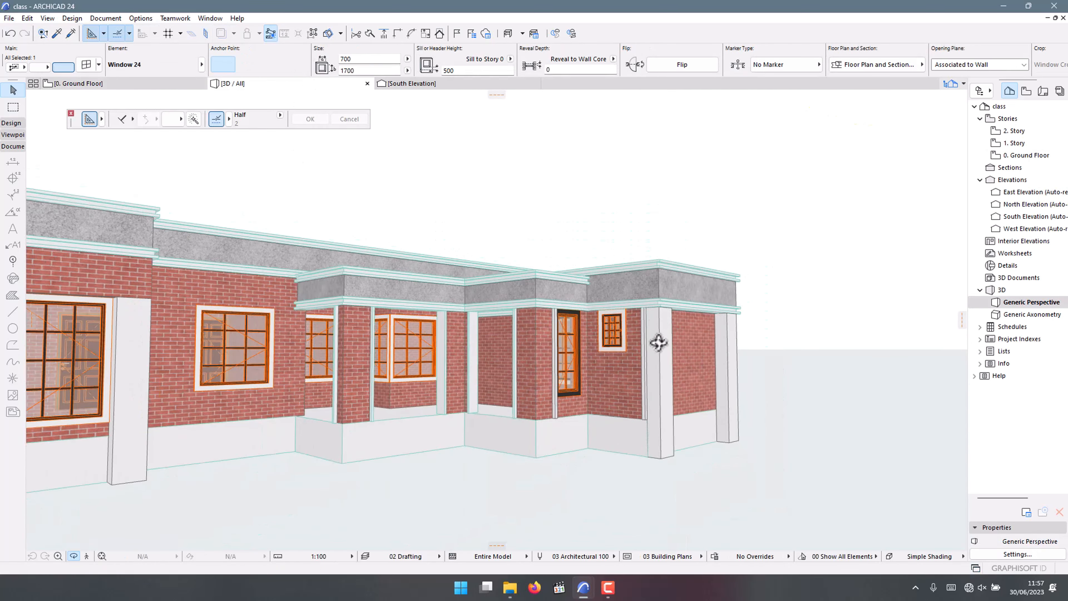
pyautogui.moveTo(658, 343); pyautogui.dragTo(365, 318)
pyautogui.click(359, 332)
pyautogui.scroll(2, 369, 314)
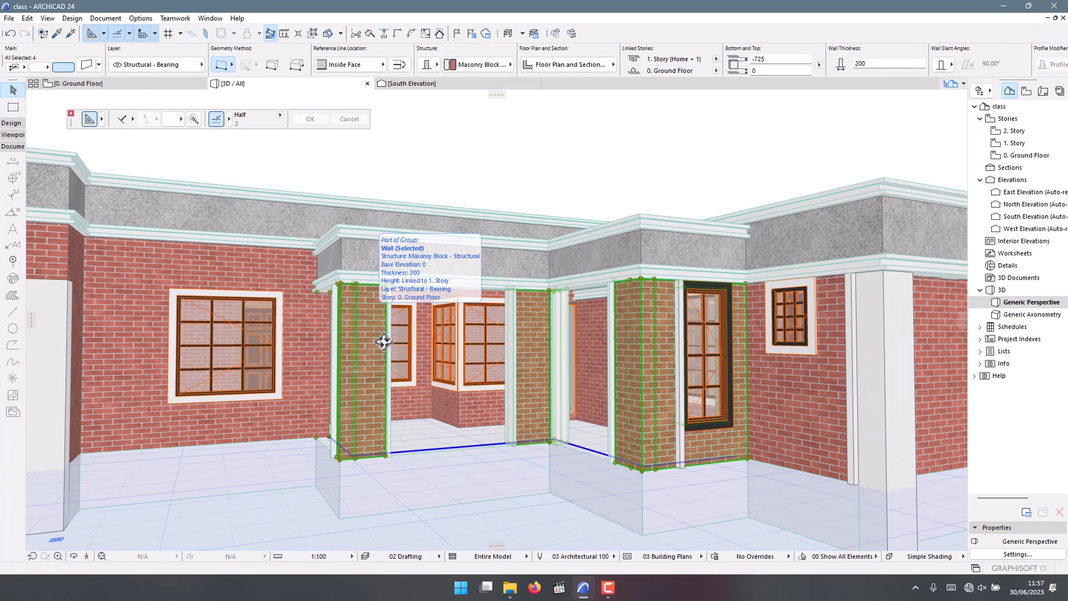
# - Create the surface Paint - Glossy White C 08 as a duplicate of Paint - Glossy White C 07
pyautogui.click(141, 18)
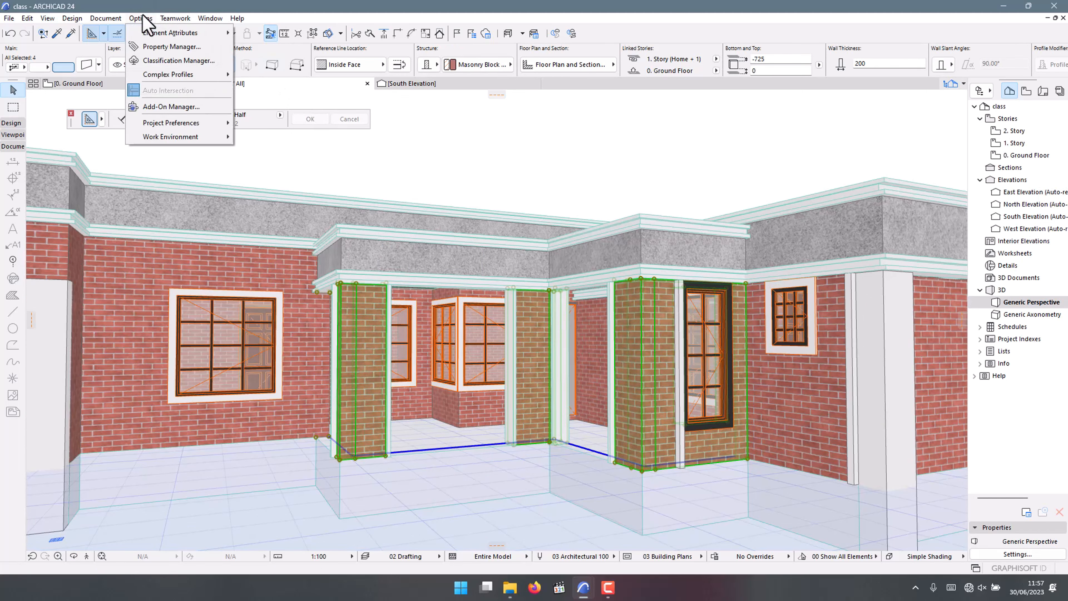
pyautogui.moveTo(185, 34)
pyautogui.click(274, 86)
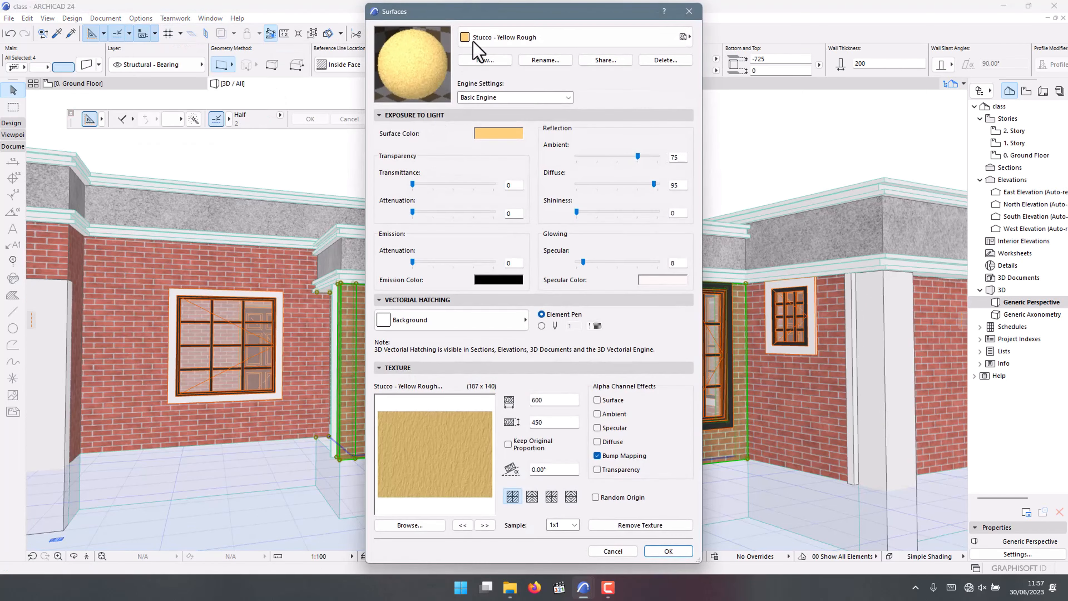
pyautogui.click(479, 41)
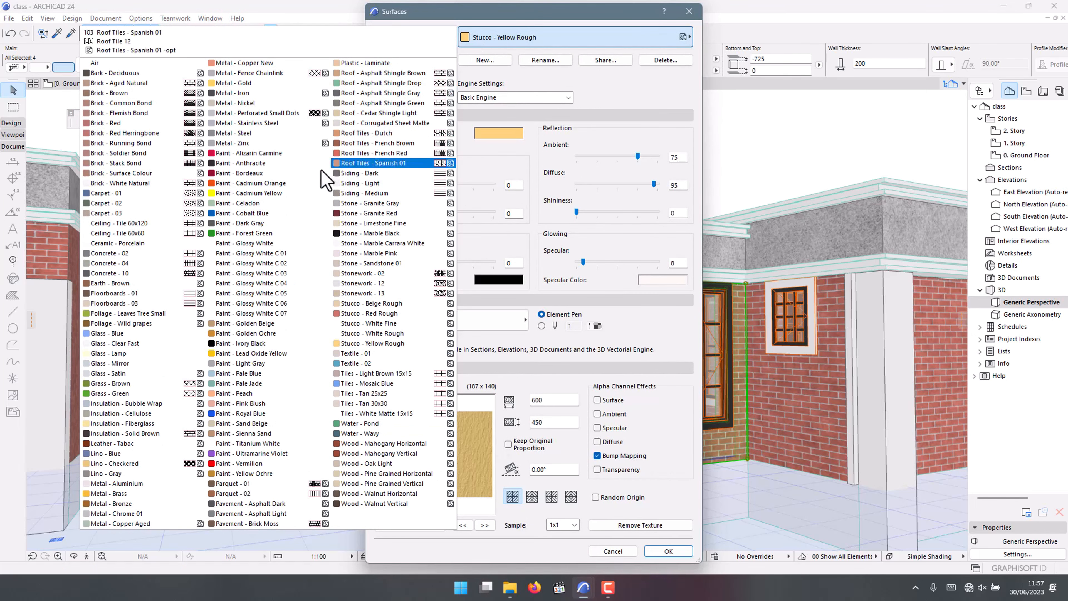
pyautogui.click(282, 313)
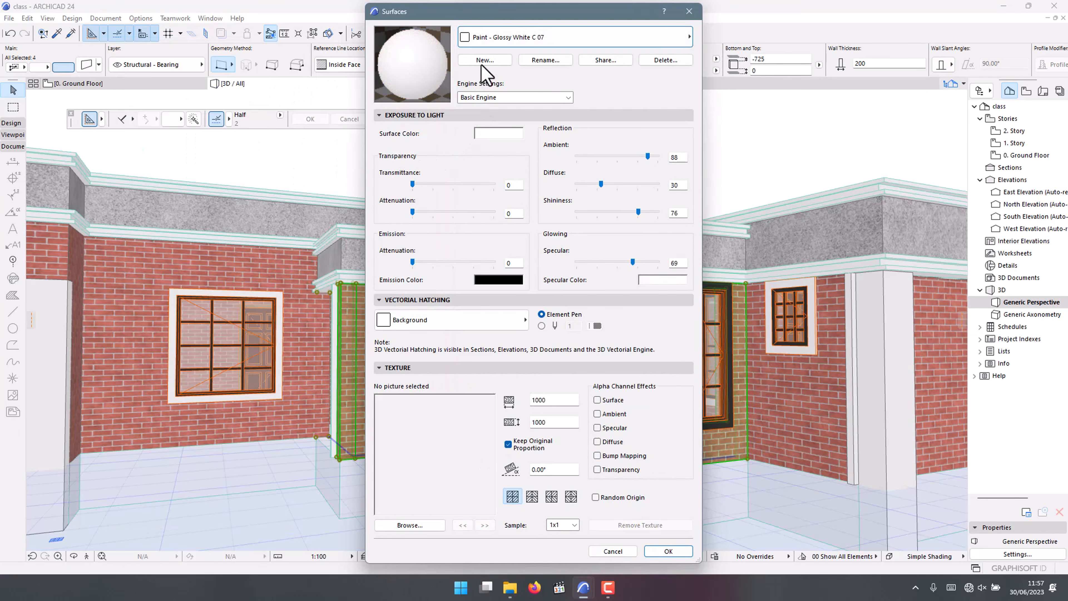
pyautogui.click(505, 61)
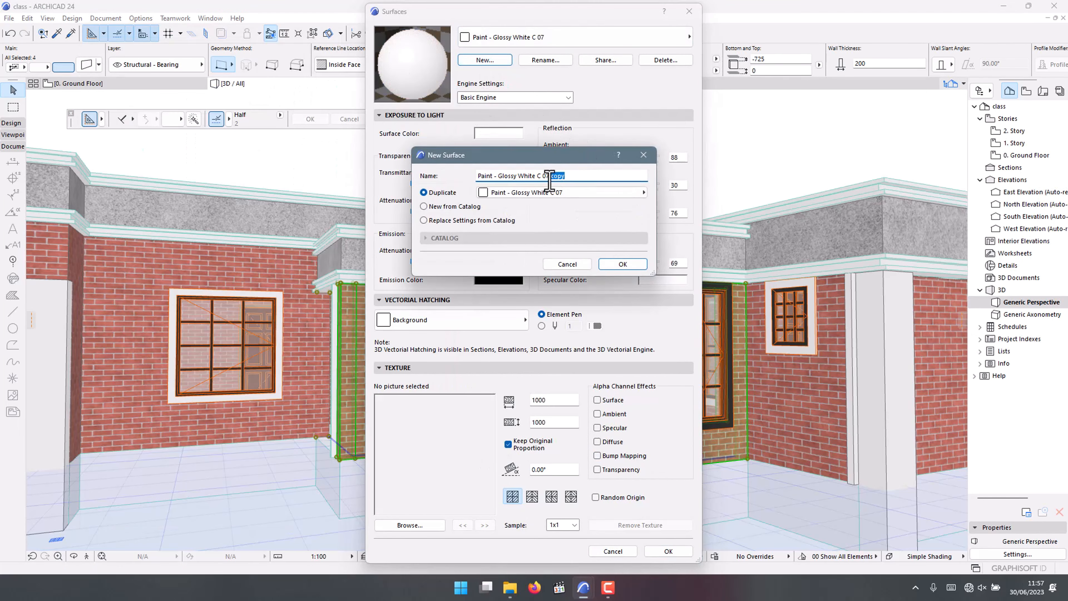
pyautogui.click(623, 264)
pyautogui.click(668, 551)
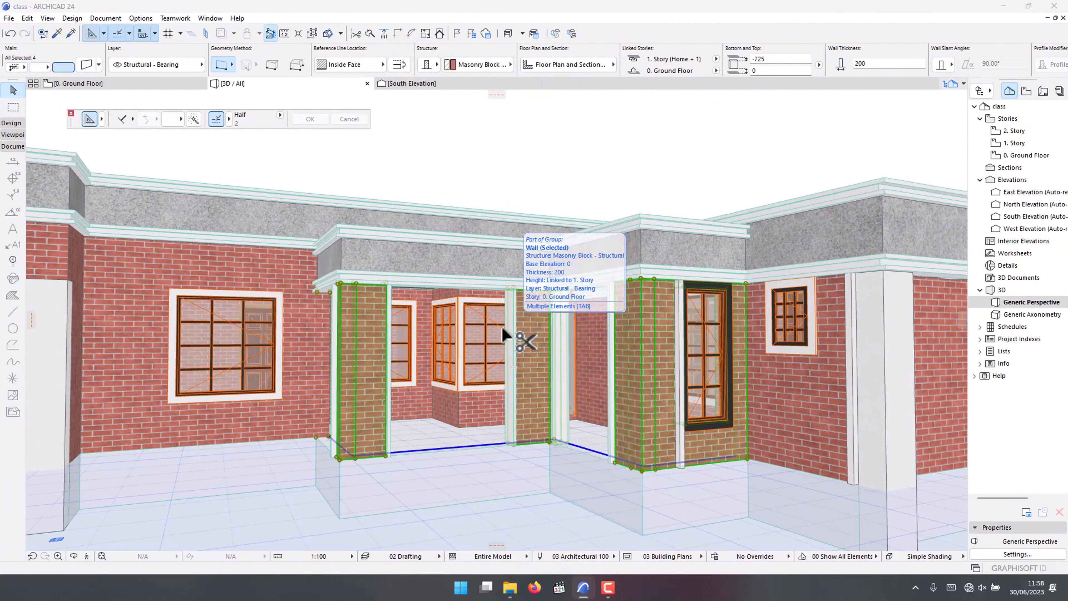
# - Override the outside surface of the selected porch walls with Stucco - Yellow Rough
pyautogui.hotkey('ctrl', 't')
pyautogui.click(411, 373)
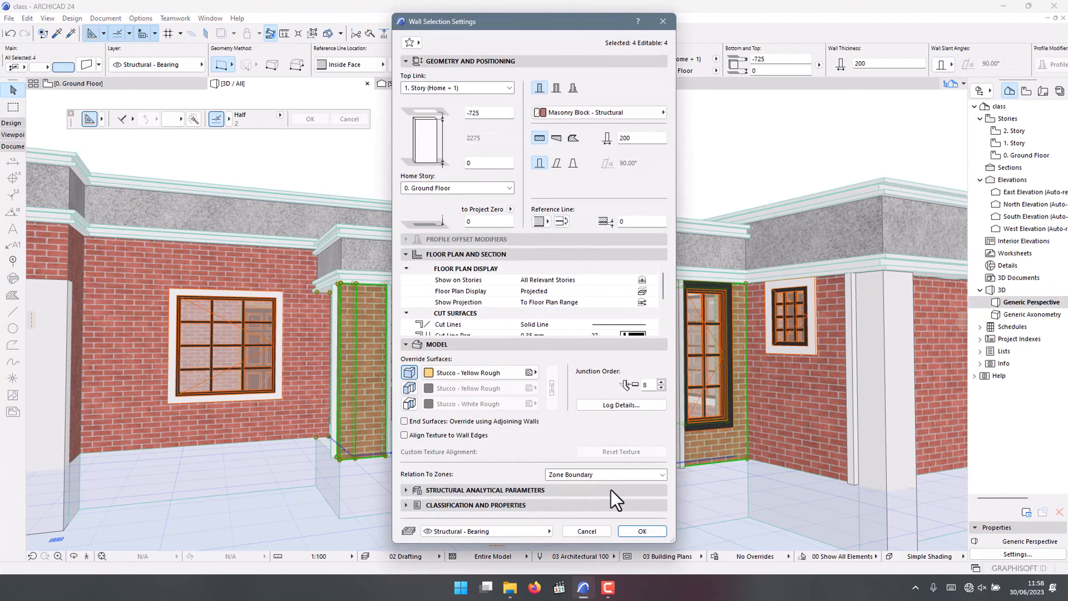
pyautogui.click(631, 532)
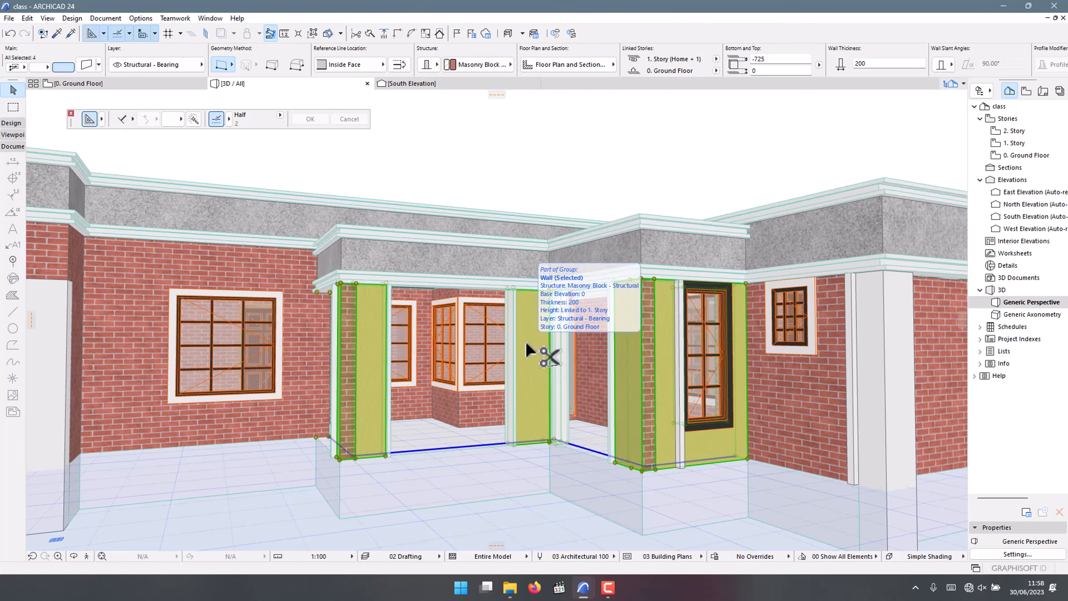
# - Set the porch walls' outside and edge surfaces to Paint - Glossy White C 08, and also override their inside surface
pyautogui.hotkey('ctrl', 't')
pyautogui.click(479, 373)
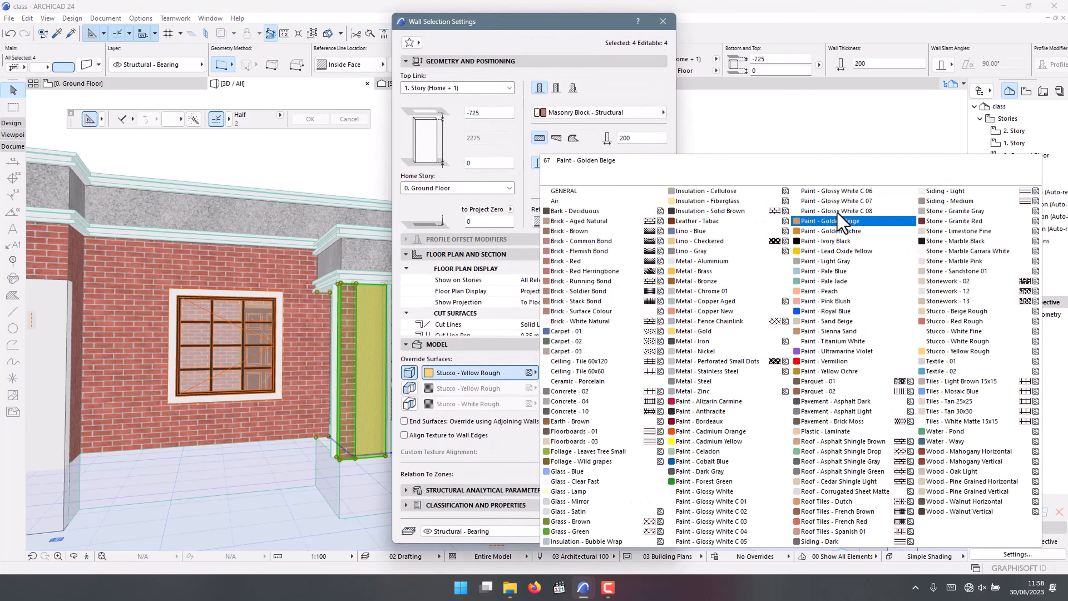
pyautogui.click(856, 211)
pyautogui.click(410, 388)
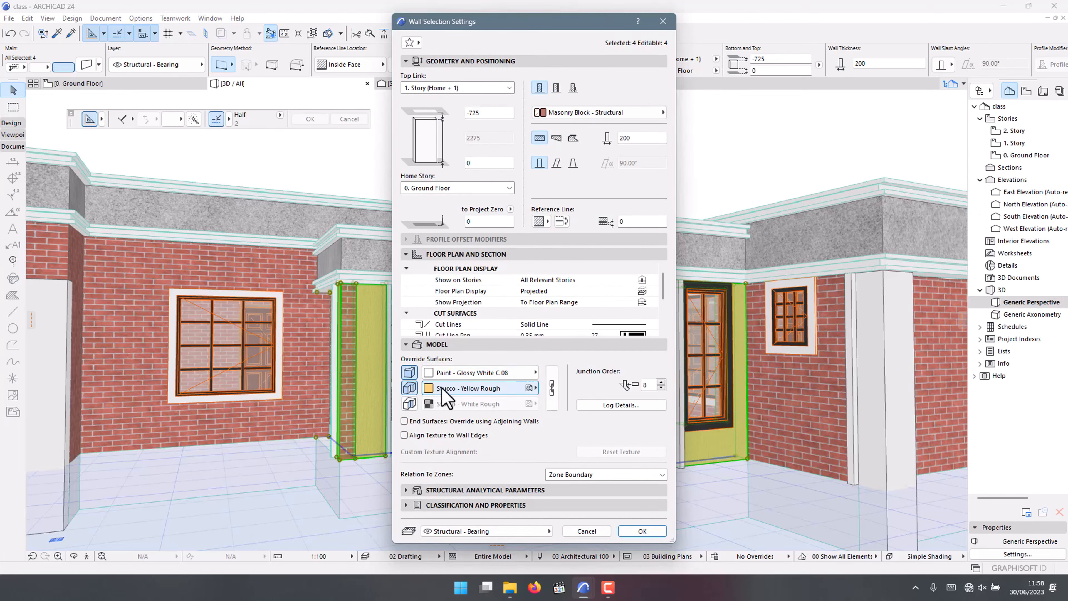
pyautogui.click(446, 389)
pyautogui.click(856, 211)
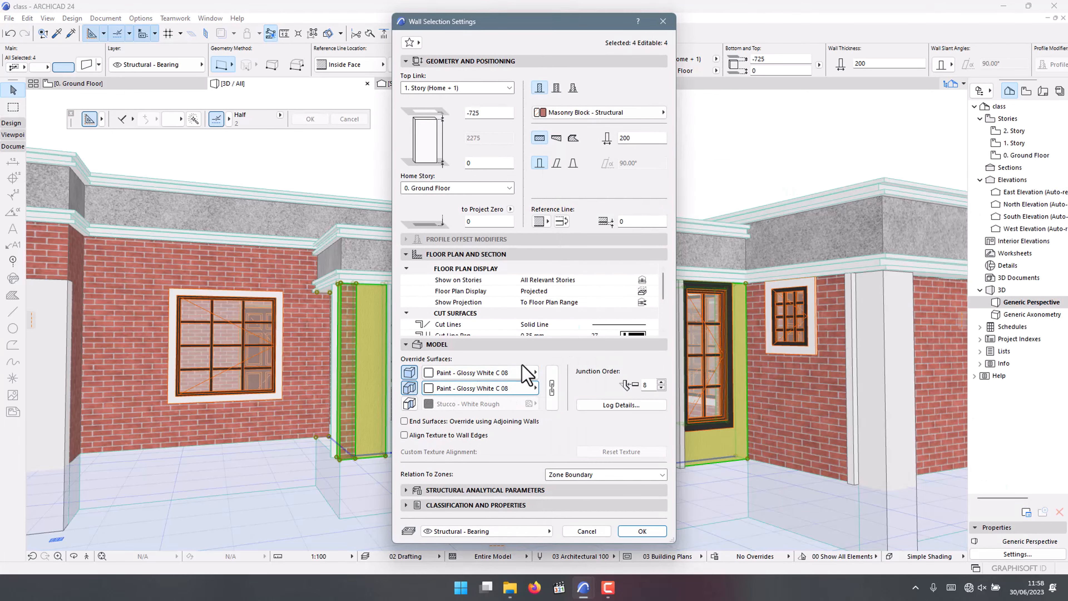
pyautogui.click(445, 404)
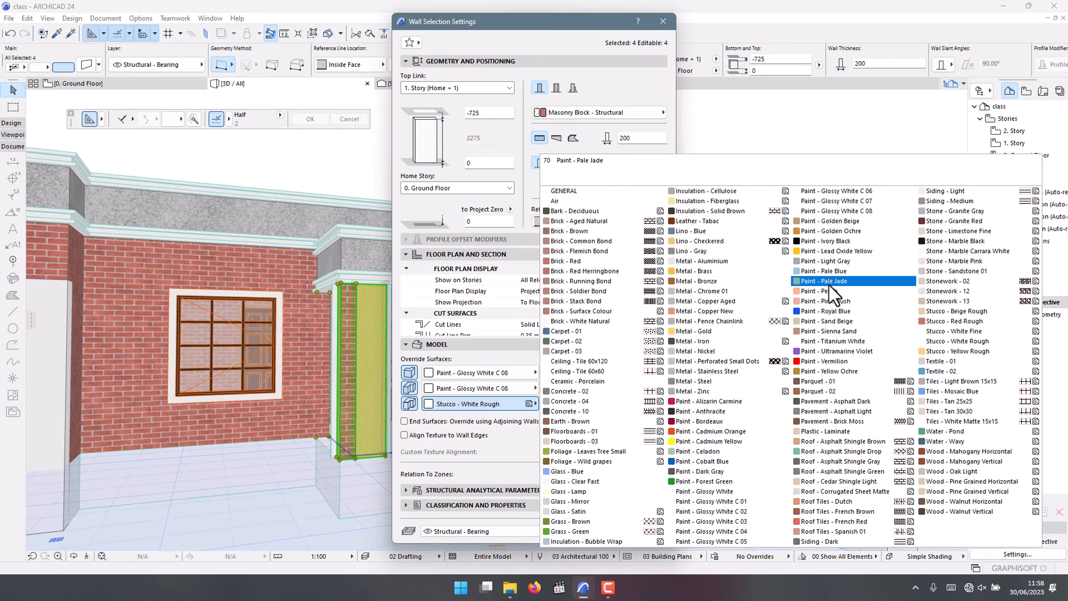
pyautogui.click(819, 290)
pyautogui.click(642, 531)
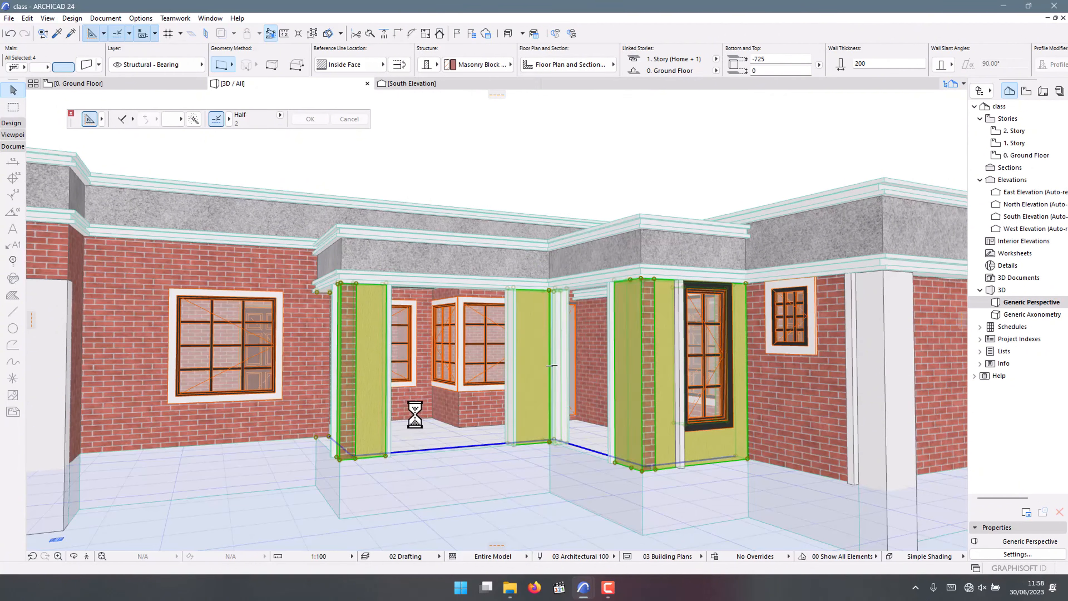
# - Examine the repainted porch walls, pillars and trims in 3D from several angles
pyautogui.keyDown('shift'); pyautogui.moveTo(418, 402); pyautogui.dragTo(604, 353, button='middle'); pyautogui.keyUp('shift')
pyautogui.scroll(2, 341, 368)
pyautogui.scroll(-6, 541, 370)
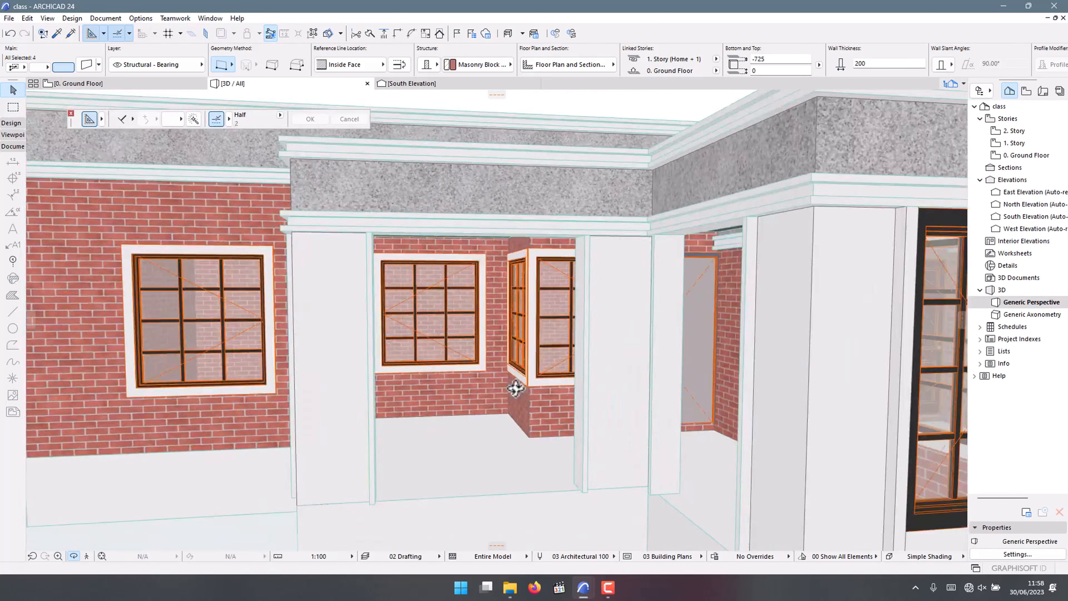
pyautogui.keyDown('shift'); pyautogui.moveTo(407, 384); pyautogui.dragTo(548, 345, button='middle'); pyautogui.keyUp('shift')
pyautogui.keyDown('shift'); pyautogui.moveTo(568, 433); pyautogui.dragTo(622, 440, button='middle'); pyautogui.keyUp('shift')
pyautogui.scroll(2, 439, 422)
pyautogui.scroll(2, 459, 419)
pyautogui.keyDown('shift'); pyautogui.moveTo(459, 419); pyautogui.dragTo(313, 387, button='middle'); pyautogui.keyUp('shift')
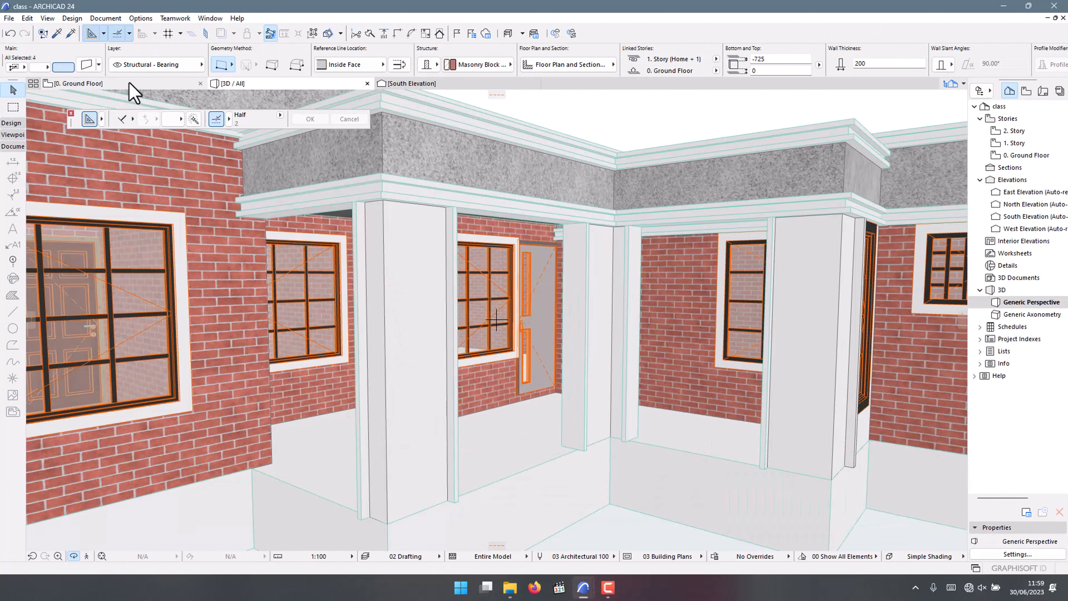
# - On the ground floor plan, trace the red porch outline with the Line tool, creating a parallel polyline offset 50 mm towards the walls
pyautogui.click(129, 84)
pyautogui.scroll(-3, 326, 335)
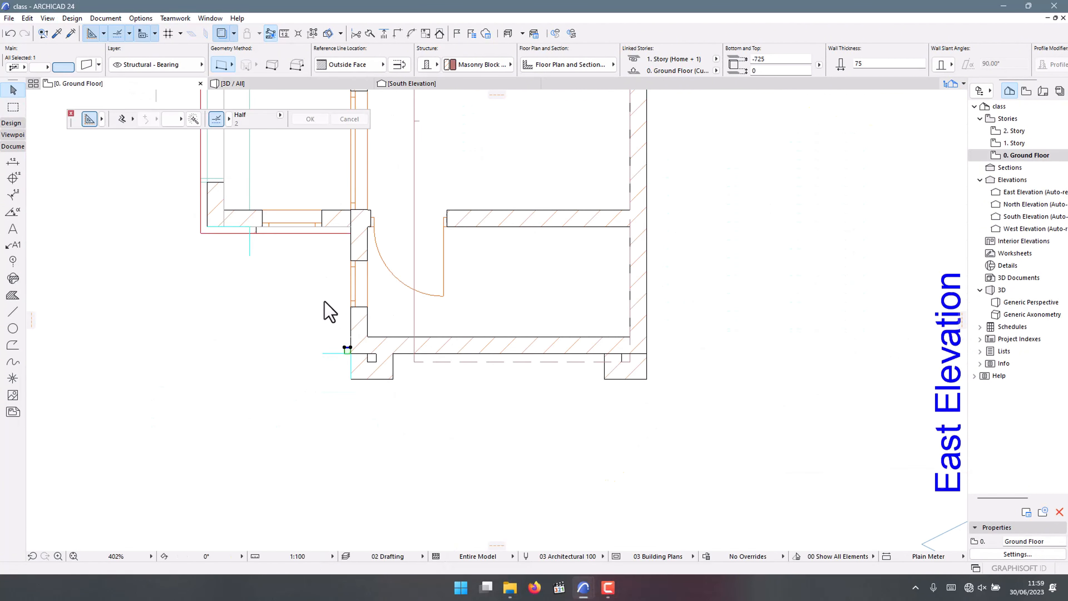
pyautogui.scroll(-3, 332, 301)
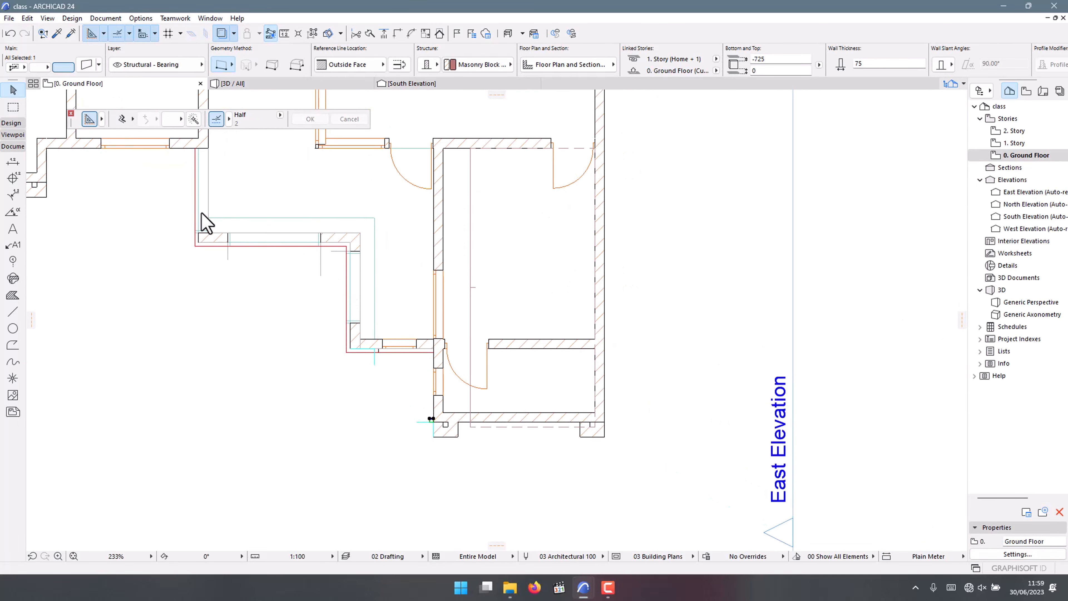
pyautogui.scroll(8, 206, 223)
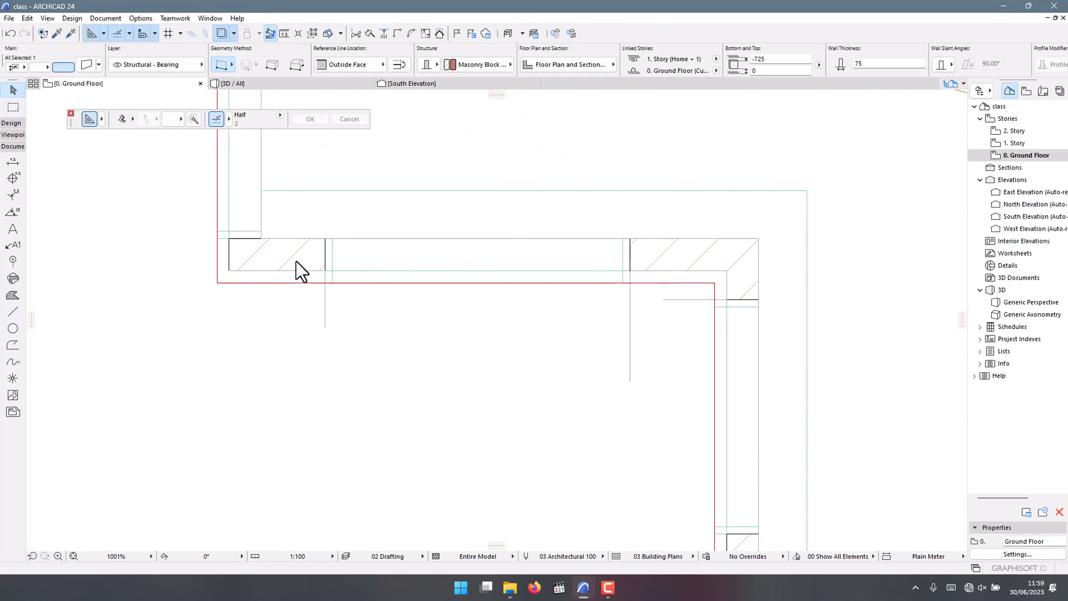
pyautogui.scroll(-2, 301, 271)
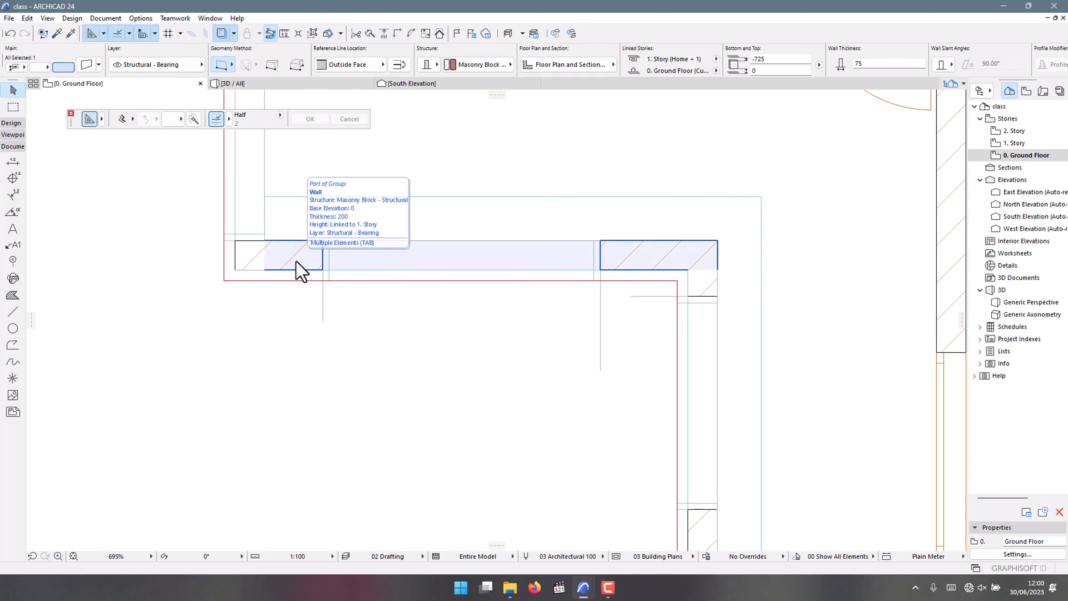
pyautogui.scroll(2, 234, 267)
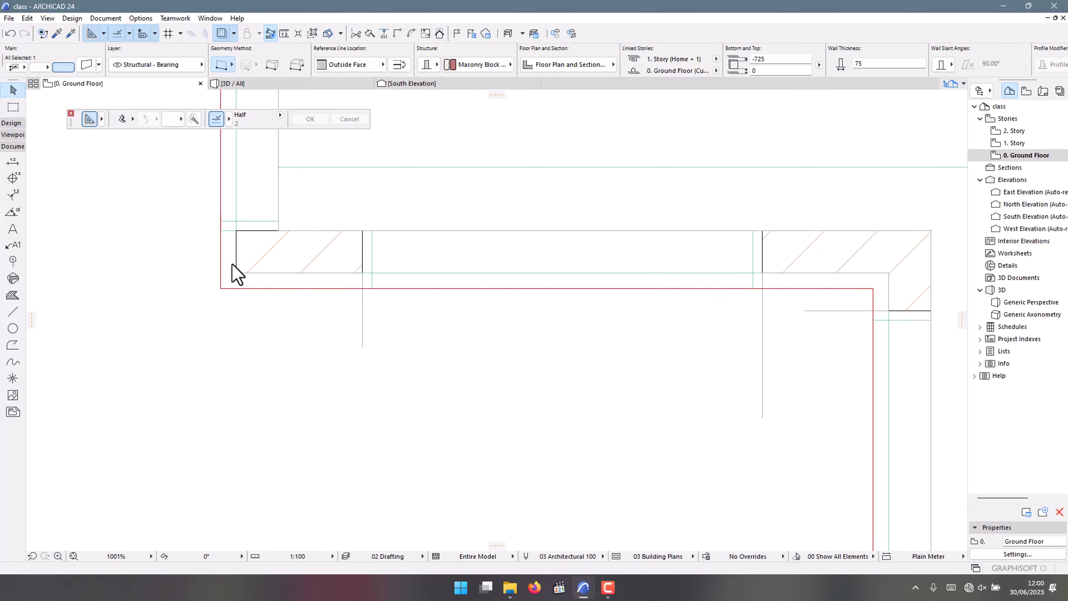
pyautogui.scroll(1, 235, 289)
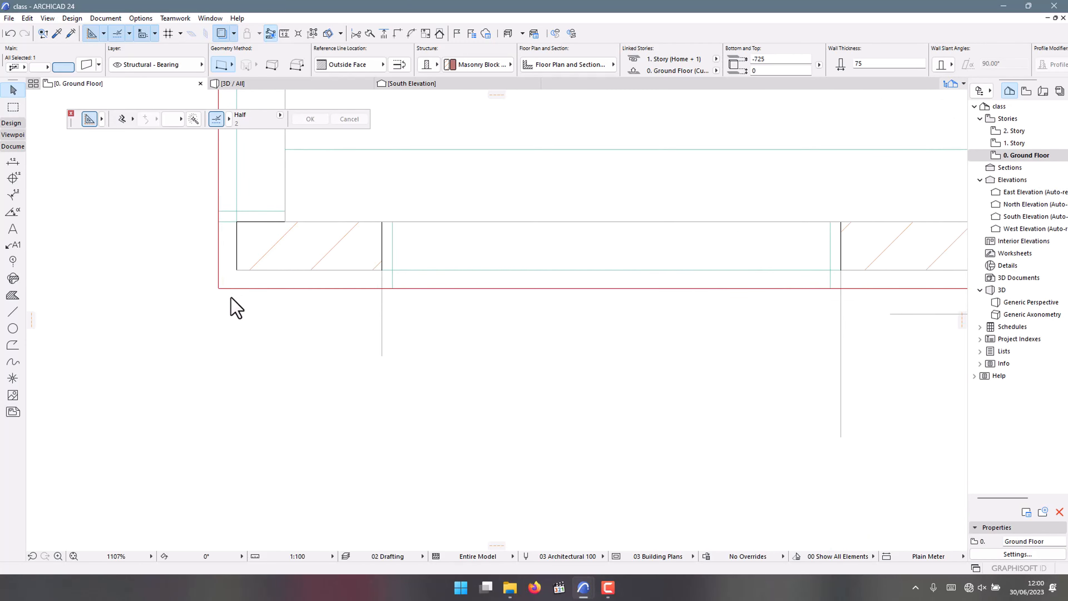
pyautogui.scroll(-8, 225, 301)
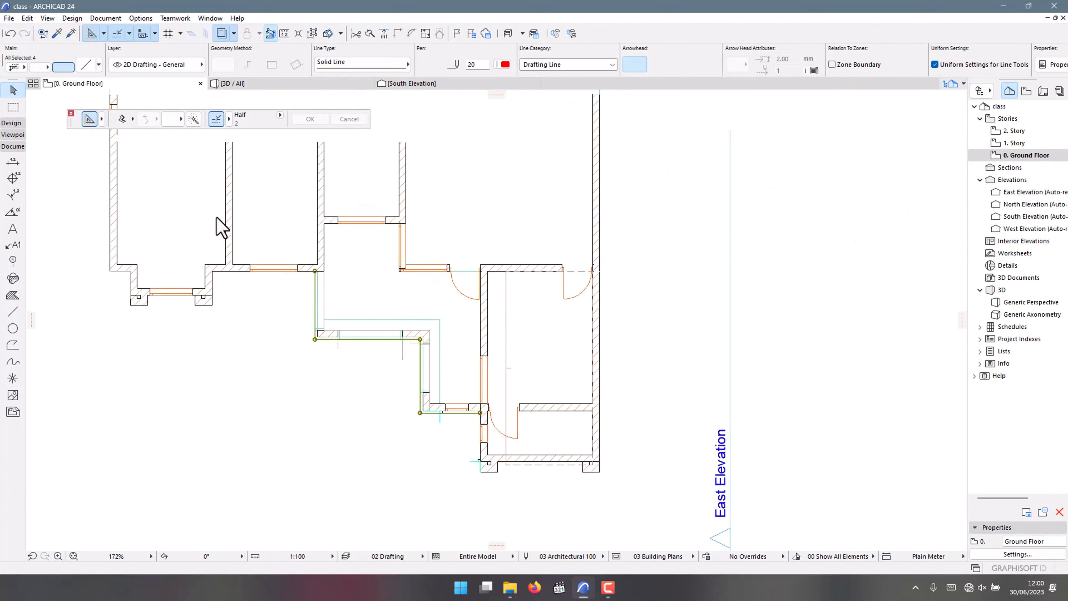
pyautogui.click(11, 313)
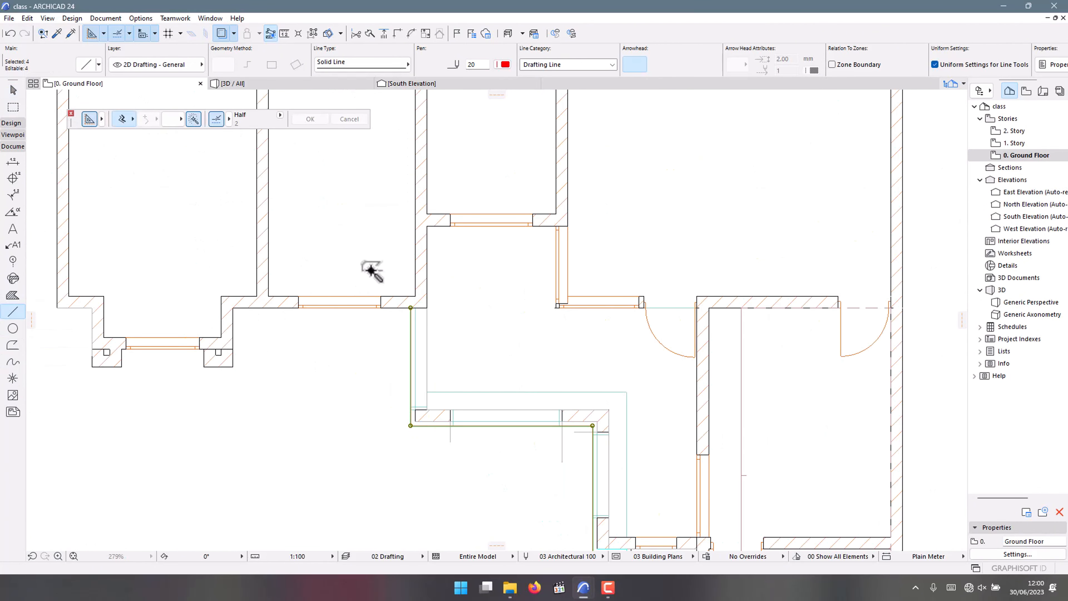
pyautogui.click(256, 352)
pyautogui.scroll(10, 349, 324)
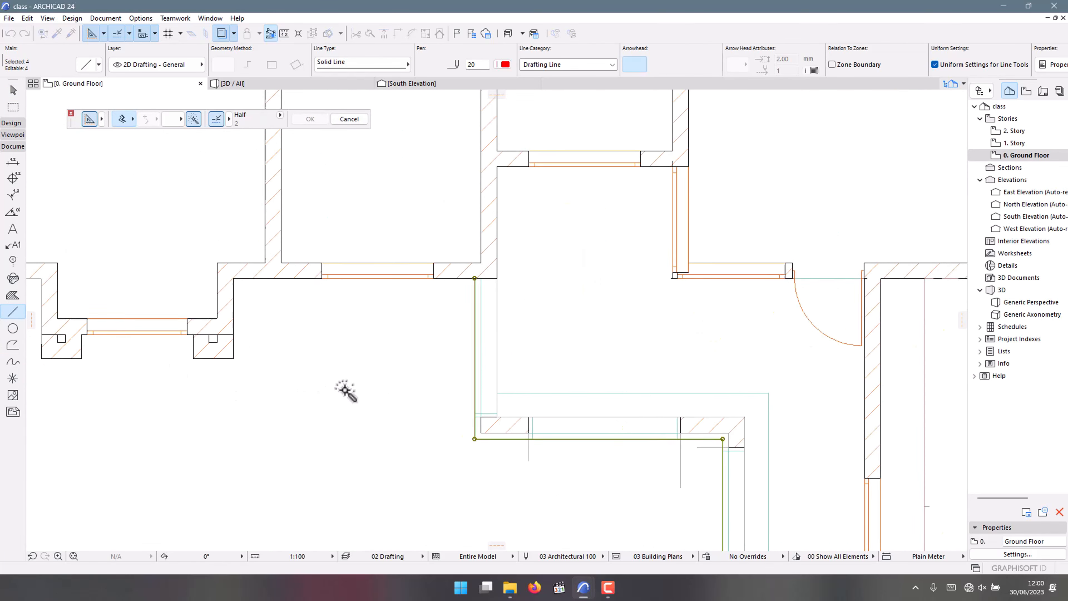
pyautogui.scroll(5, 402, 255)
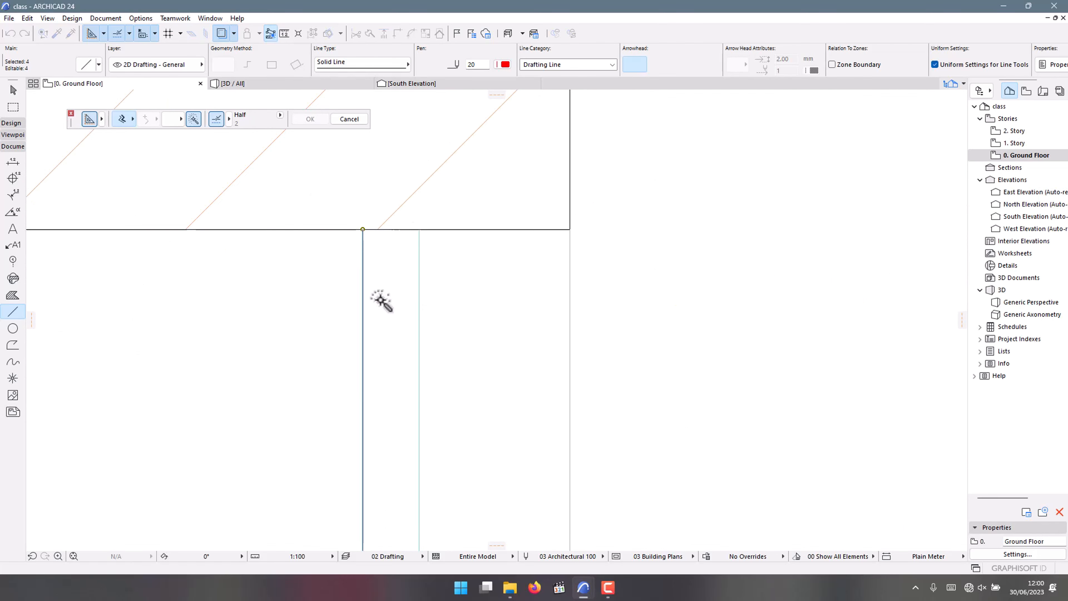
pyautogui.click(363, 230)
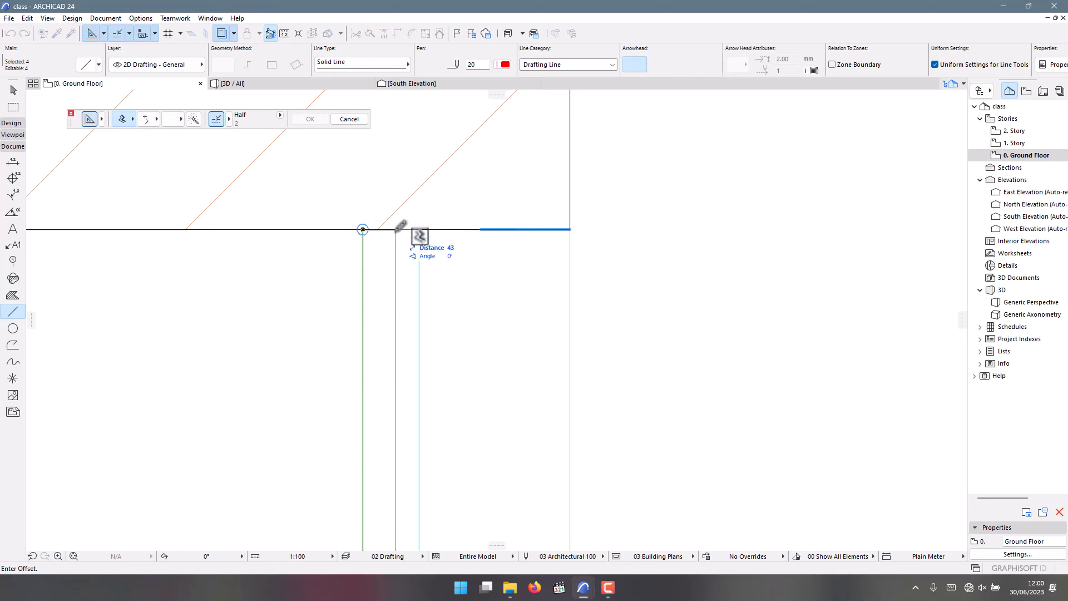
pyautogui.write('50')
pyautogui.press('Return')
pyautogui.scroll(-5, 384, 235)
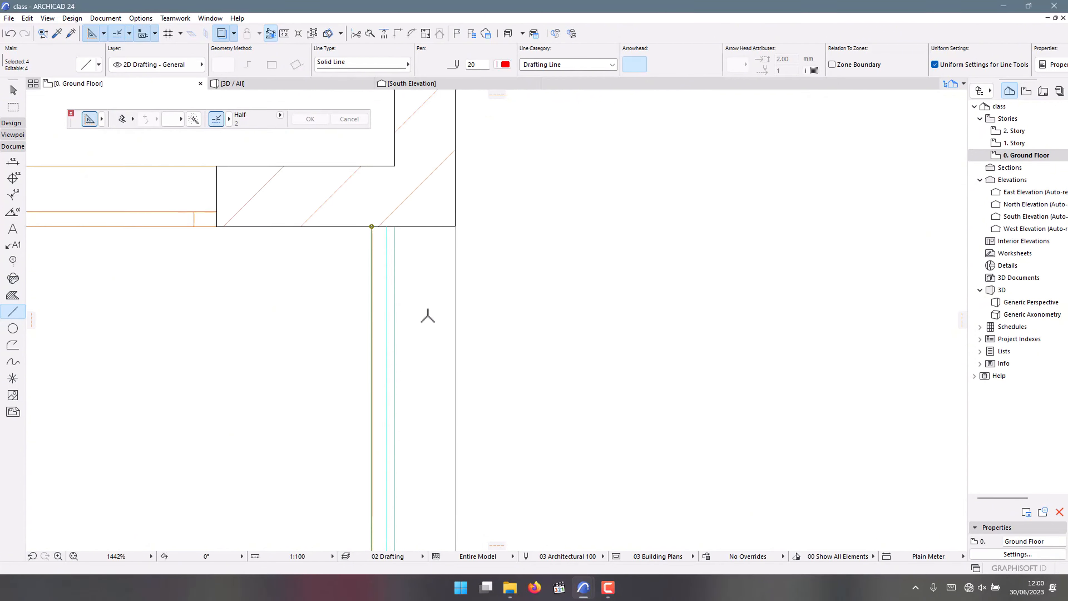
pyautogui.scroll(6, 417, 531)
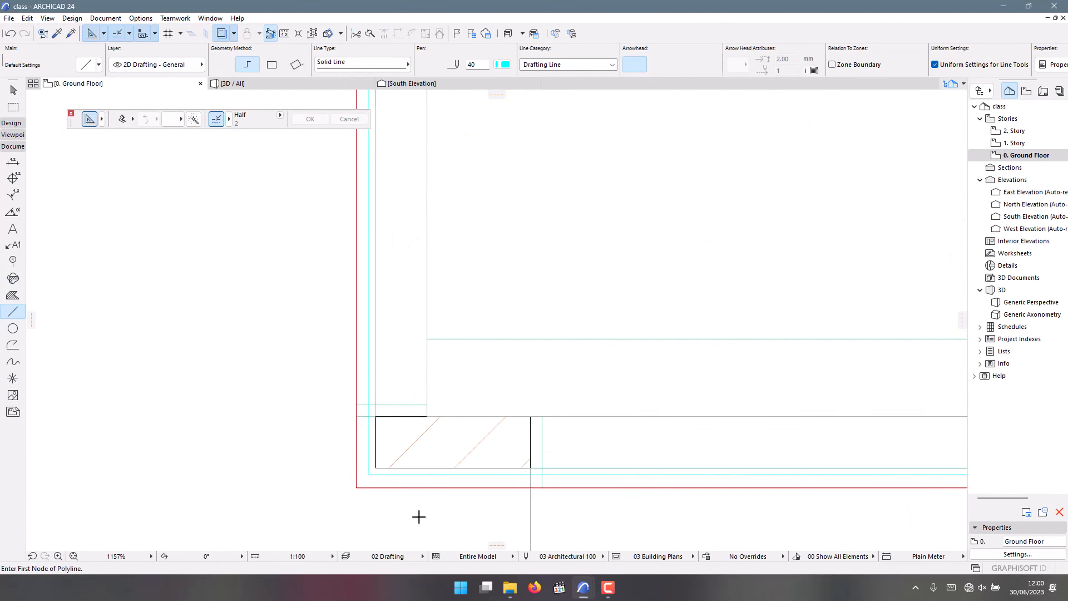
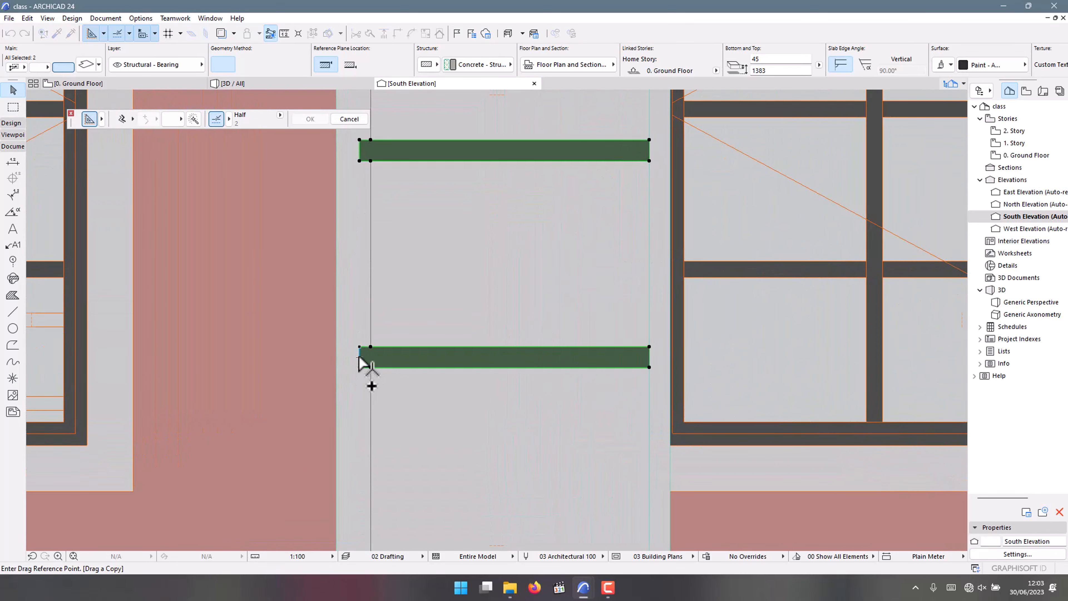
pyautogui.scroll(4, 359, 358)
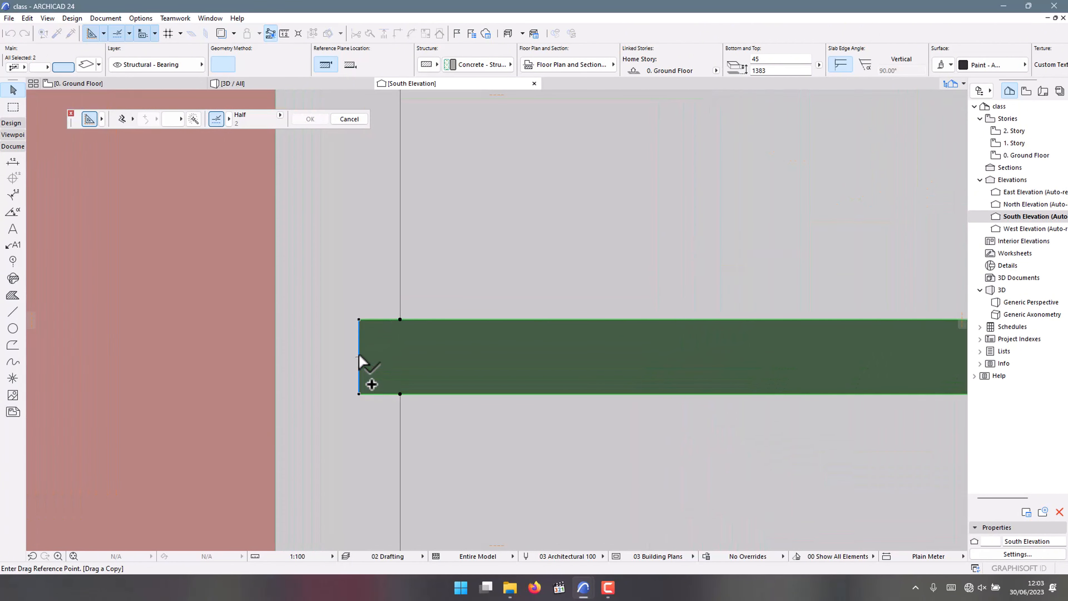
pyautogui.click(359, 357)
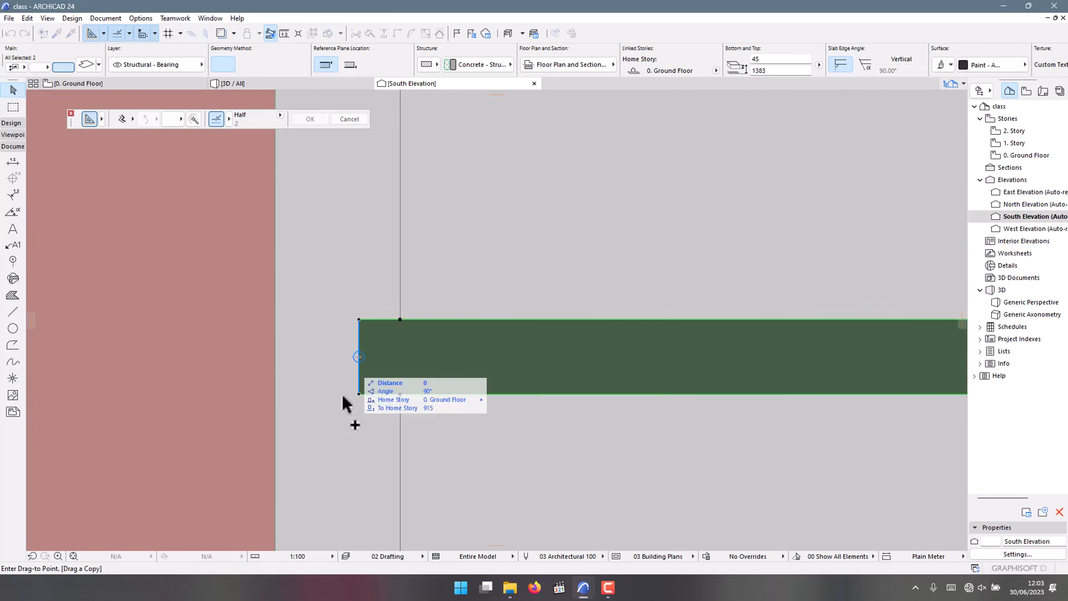
pyautogui.scroll(-5, 343, 421)
pyautogui.scroll(4, 341, 399)
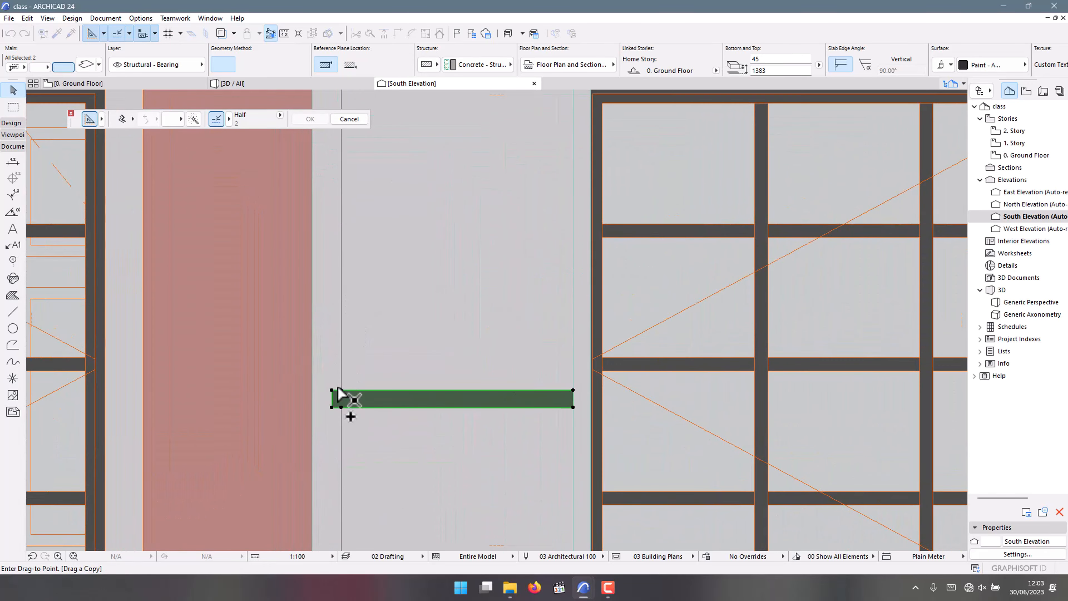
pyautogui.scroll(-2, 335, 402)
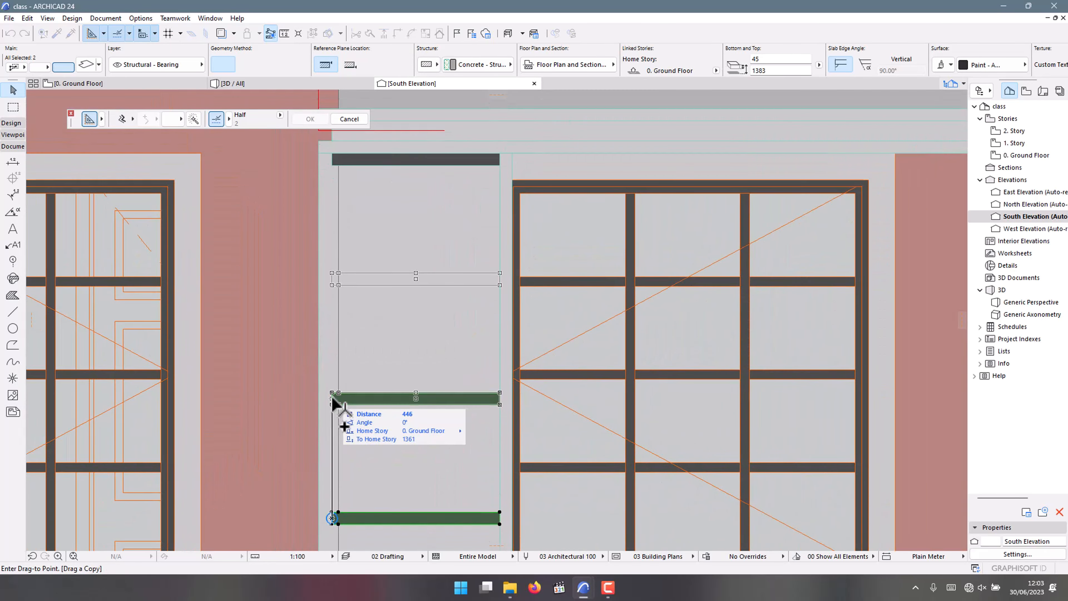
pyautogui.press('Escape')
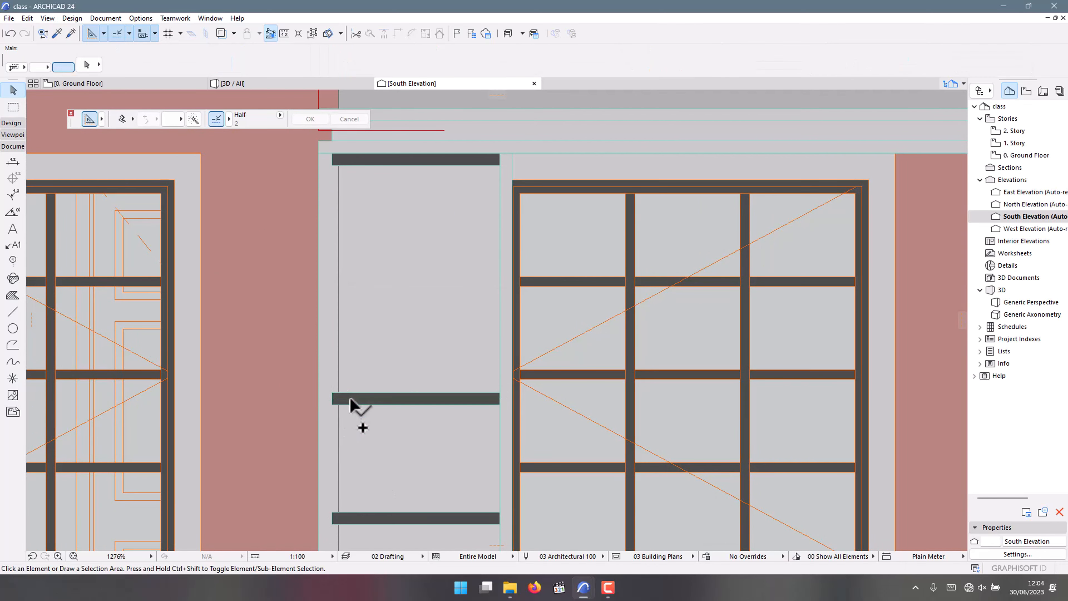
# - In the south elevation, copy the fourth dark band from the pillar's base 446 mm straight up to fill the remaining gap
pyautogui.click(351, 399)
pyautogui.hotkey('ctrl', 'shift', 'd')
pyautogui.scroll(2, 332, 402)
pyautogui.scroll(2, 331, 400)
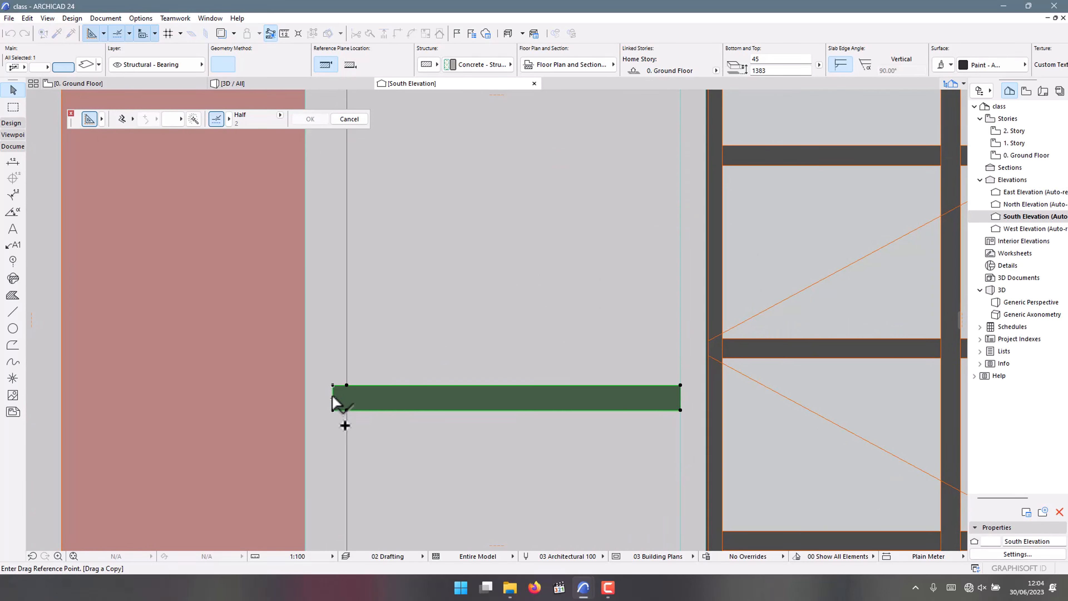
pyautogui.click(332, 397)
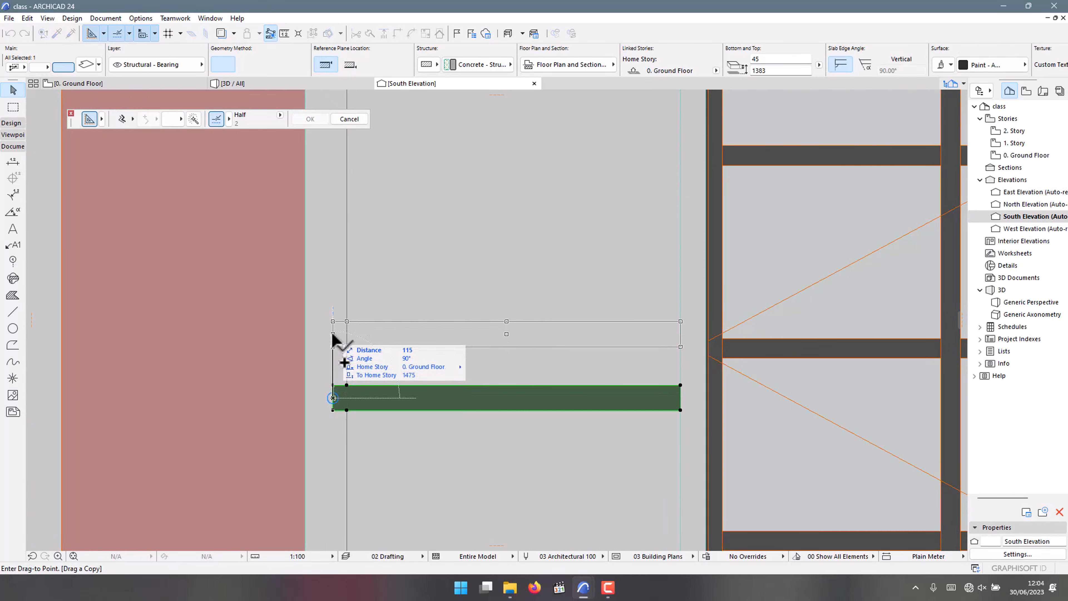
pyautogui.press('Return')
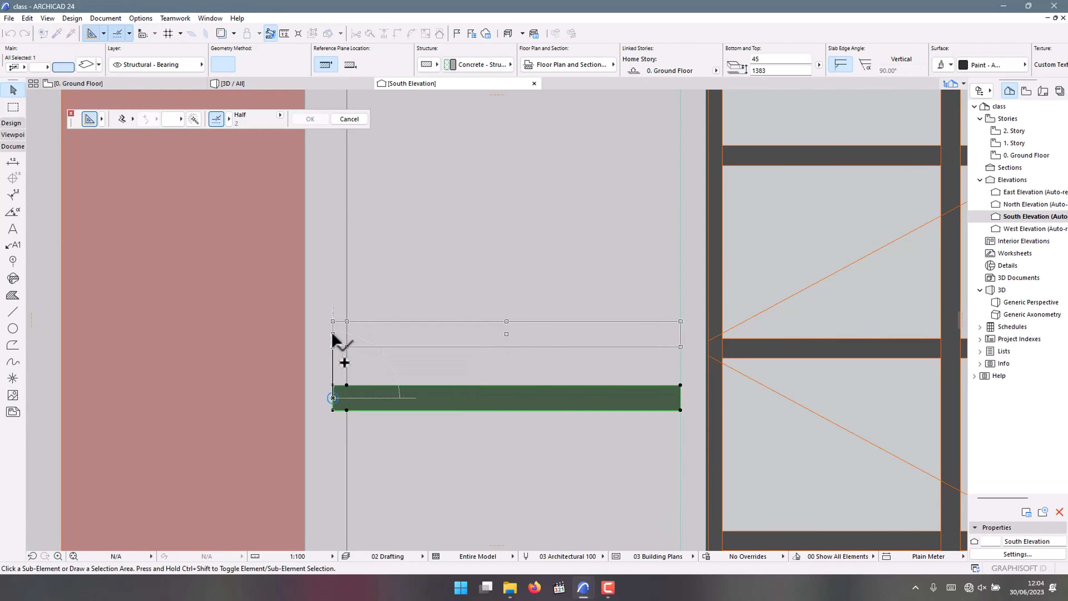
pyautogui.scroll(-5, 336, 320)
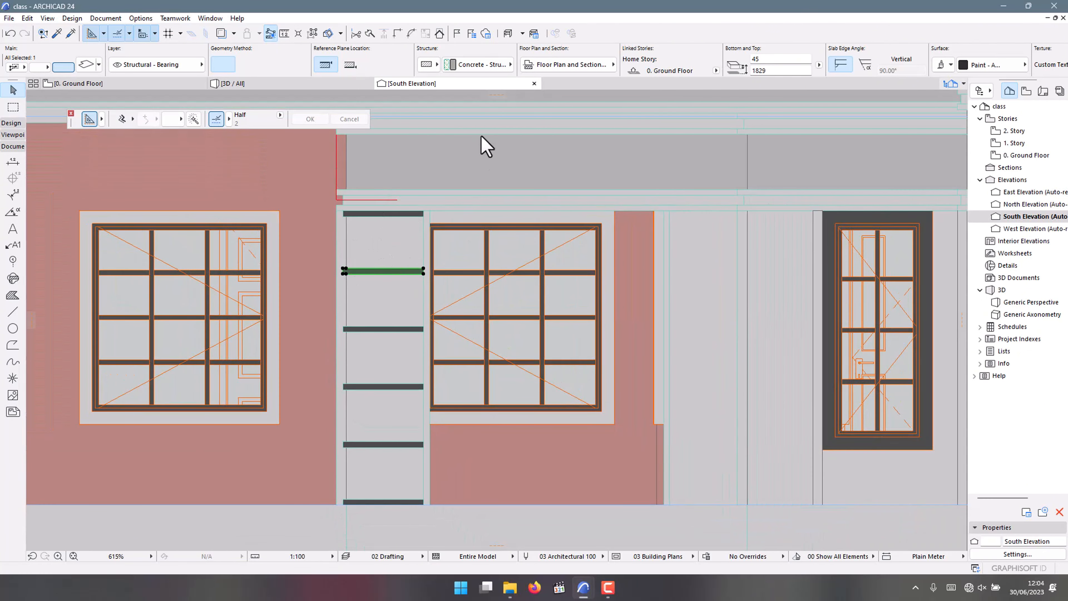
# - Examine the dark horizontal bands on the porch corner pillar in the 3D view from several angles
pyautogui.click(306, 84)
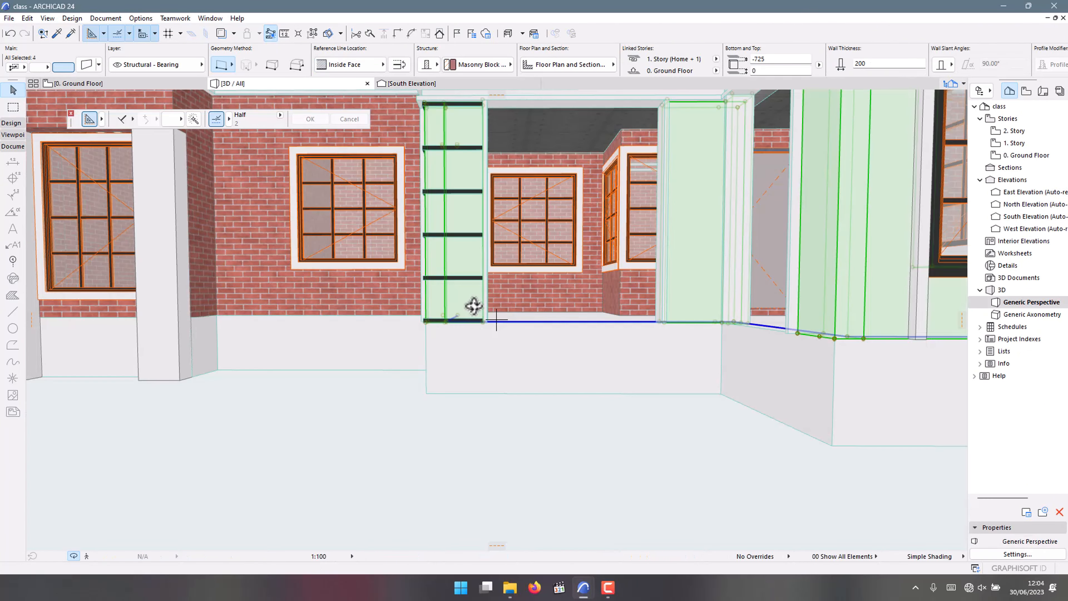
pyautogui.scroll(-4, 496, 320)
pyautogui.moveTo(430, 197); pyautogui.dragTo(568, 208)
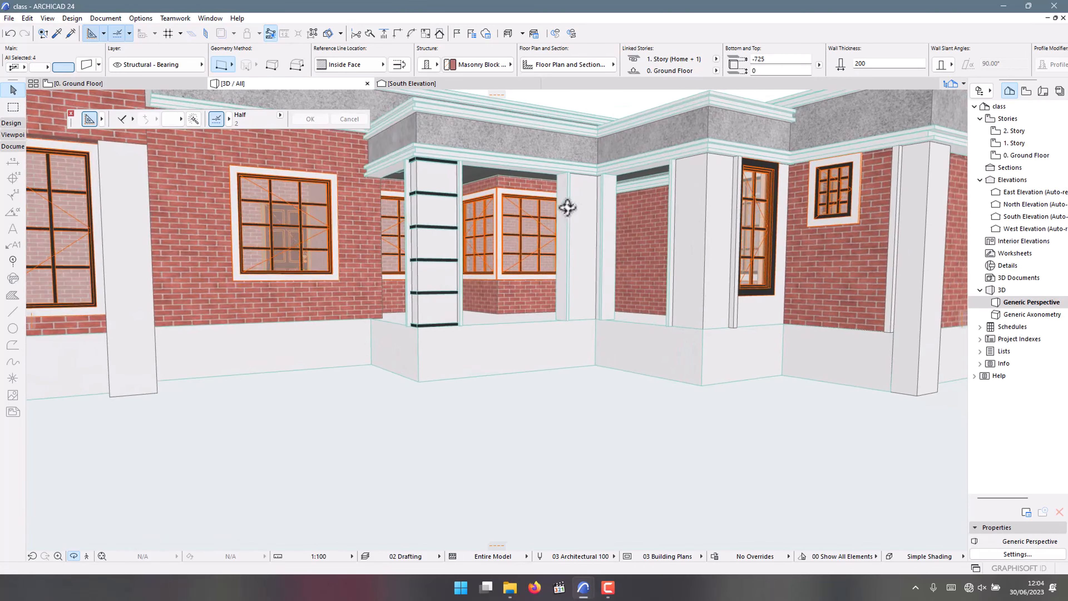
pyautogui.scroll(-2, 481, 220)
pyautogui.scroll(2, 446, 189)
pyautogui.press('Escape')
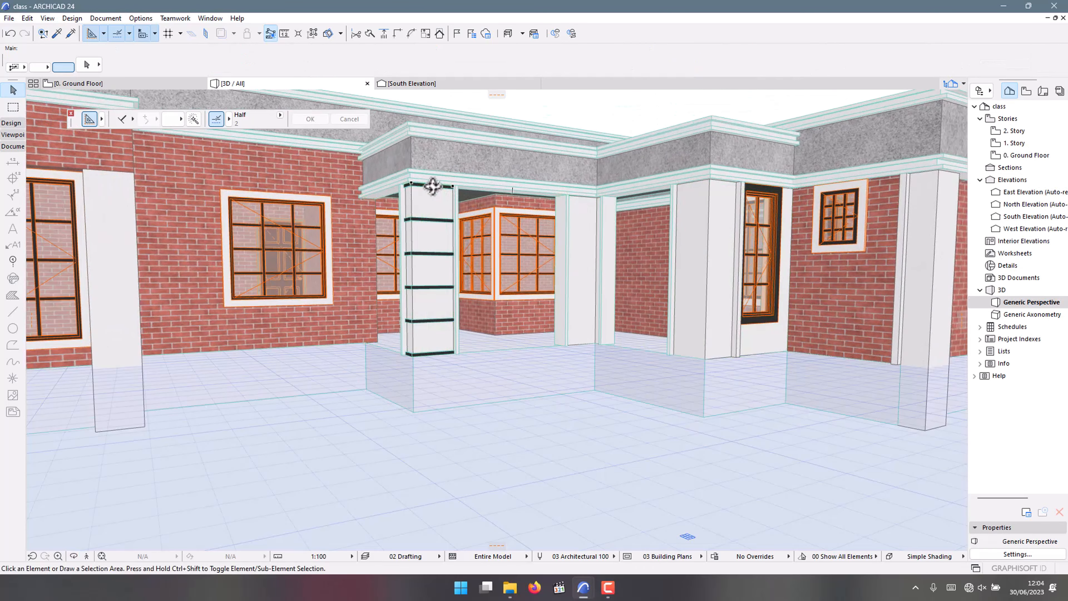
pyautogui.click(423, 189)
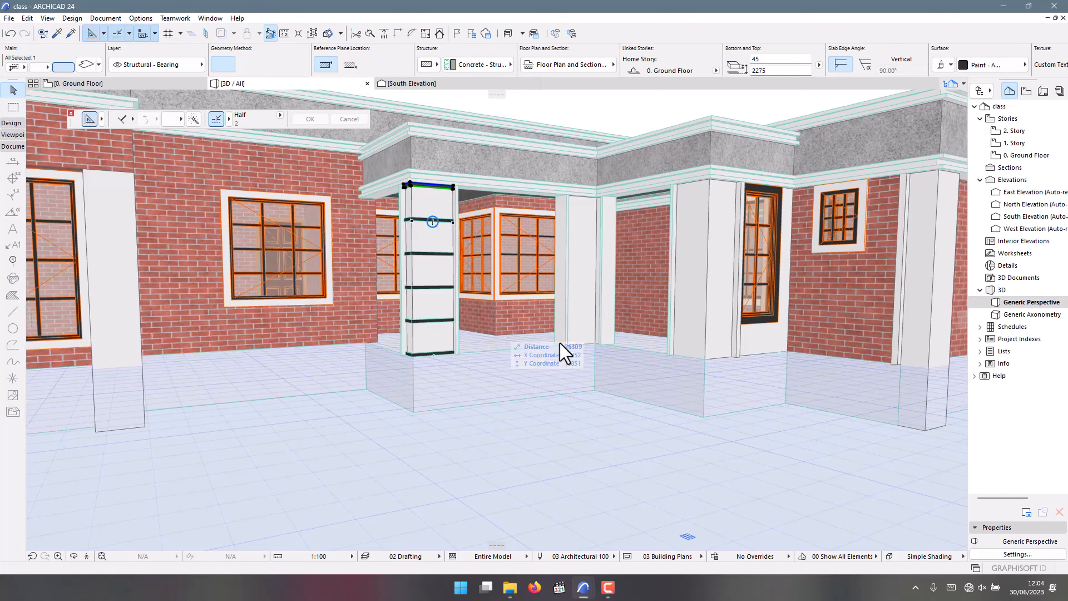
pyautogui.scroll(3, 563, 354)
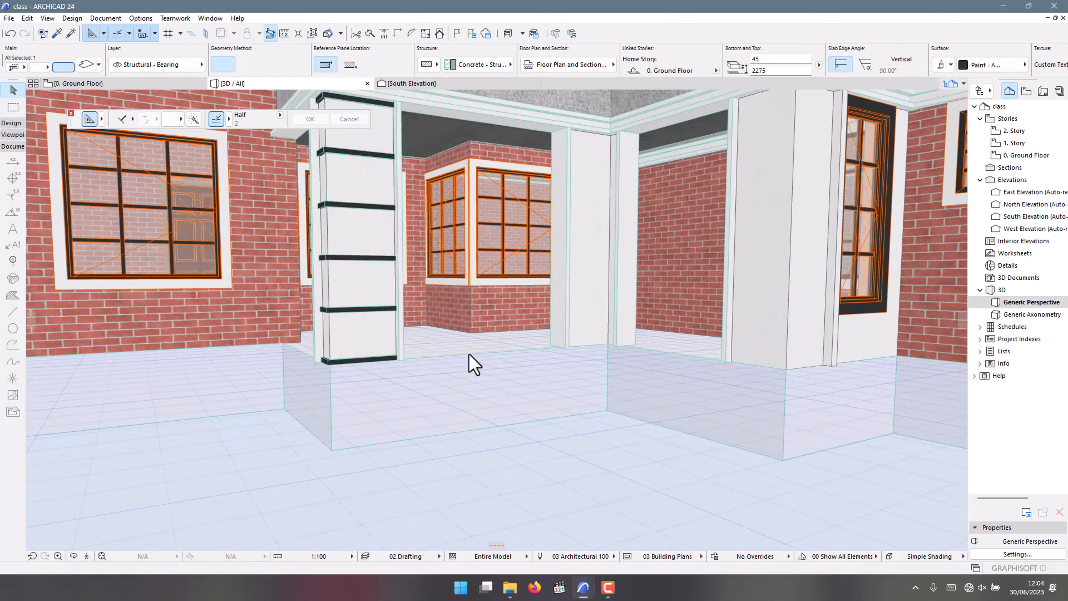
# - On the ground floor plan, start a slab outline along the outer faces of the middle L-shaped porch pillar, ending with a 180 mm leg
pyautogui.click(102, 82)
pyautogui.click(226, 362)
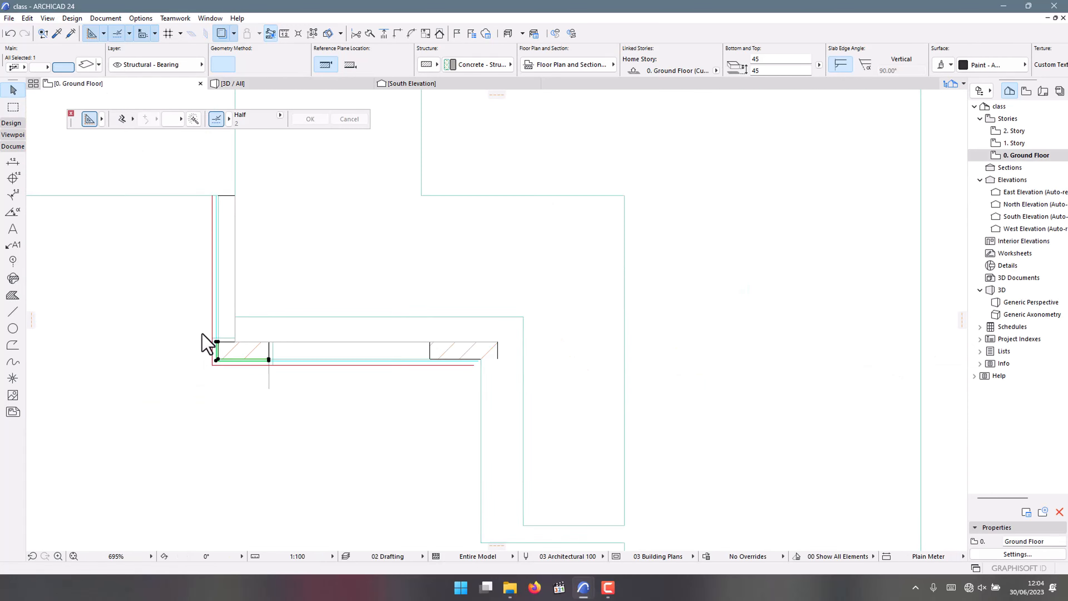
pyautogui.scroll(-4, 207, 345)
pyautogui.click(12, 123)
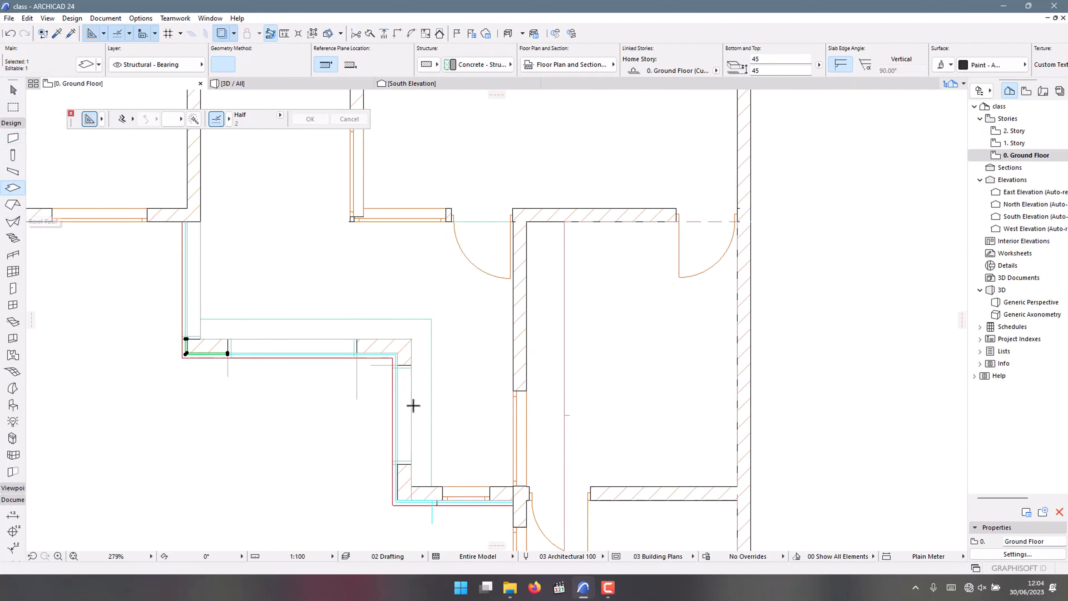
pyautogui.scroll(6, 346, 331)
pyautogui.scroll(-5, 277, 336)
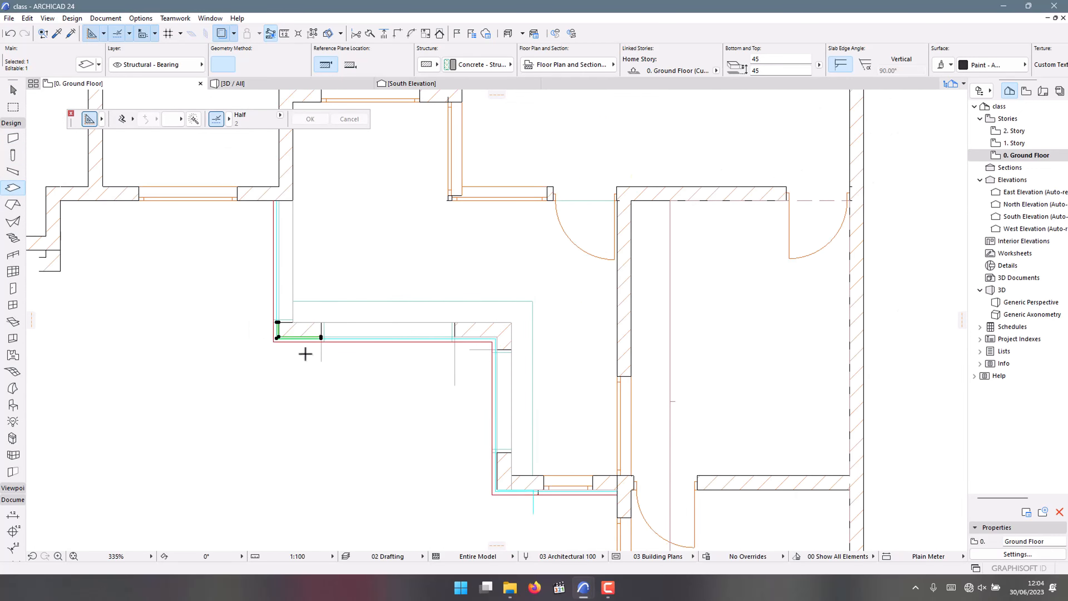
pyautogui.scroll(2, 306, 353)
pyautogui.scroll(-3, 485, 294)
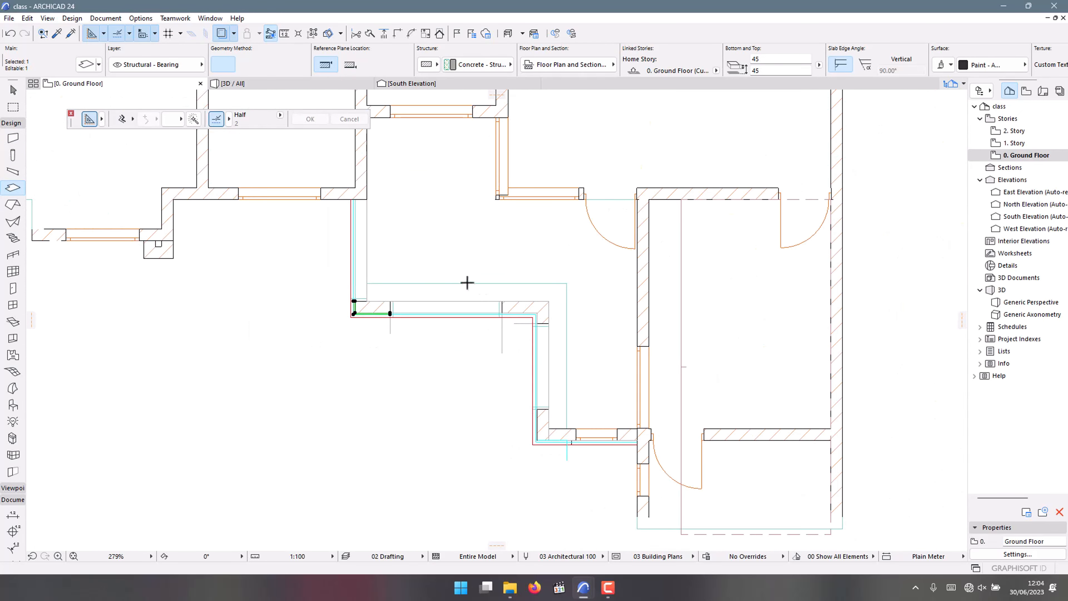
pyautogui.scroll(4, 407, 338)
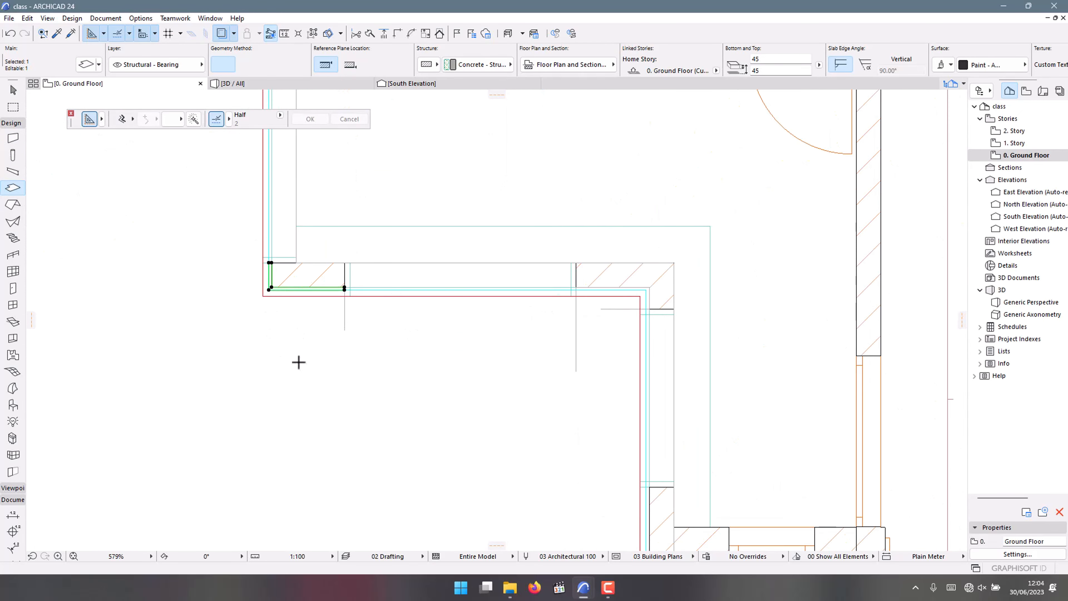
pyautogui.scroll(8, 614, 293)
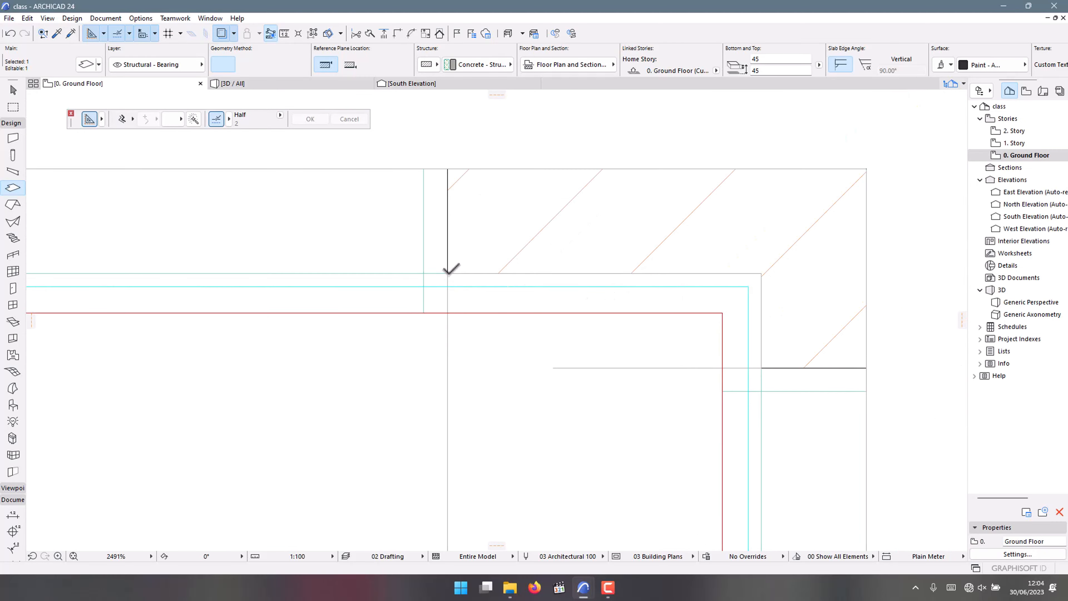
pyautogui.press('Escape')
pyautogui.click(448, 275)
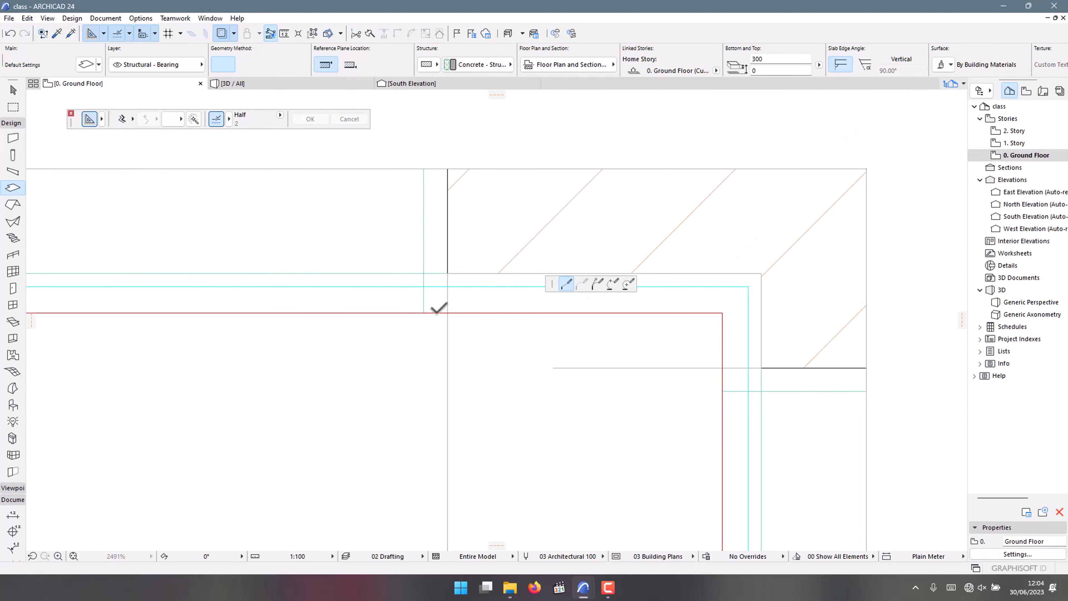
pyautogui.scroll(-10, 483, 274)
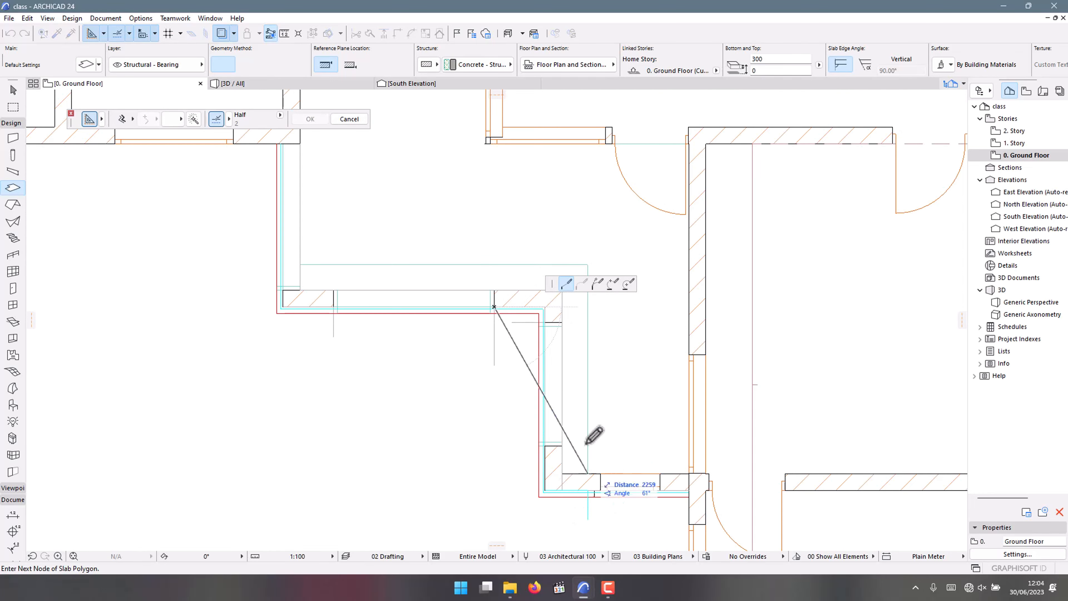
pyautogui.scroll(6, 548, 294)
pyautogui.scroll(3, 539, 329)
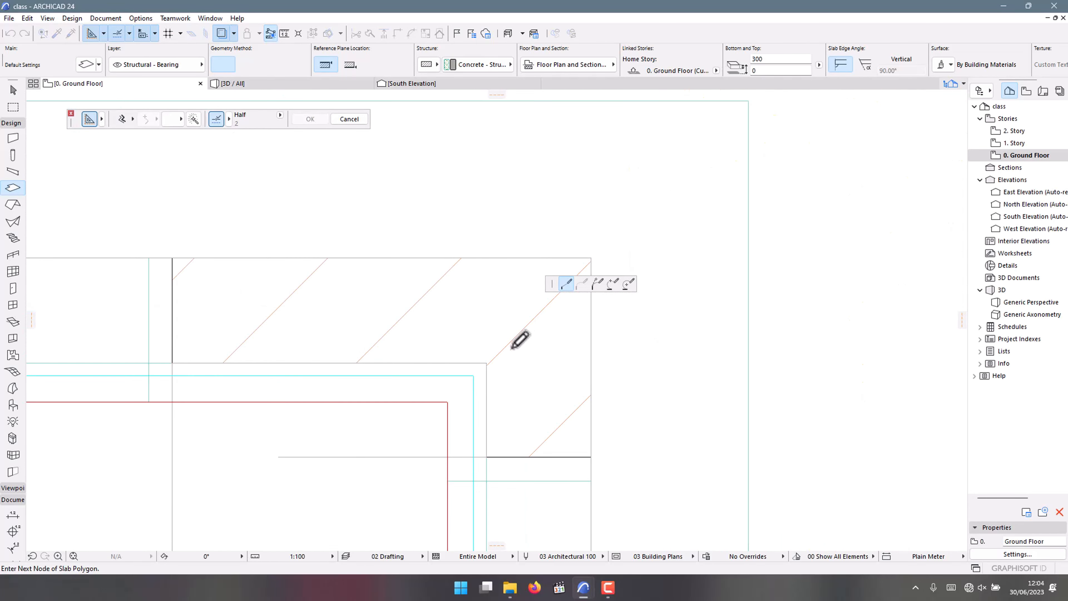
pyautogui.click(487, 362)
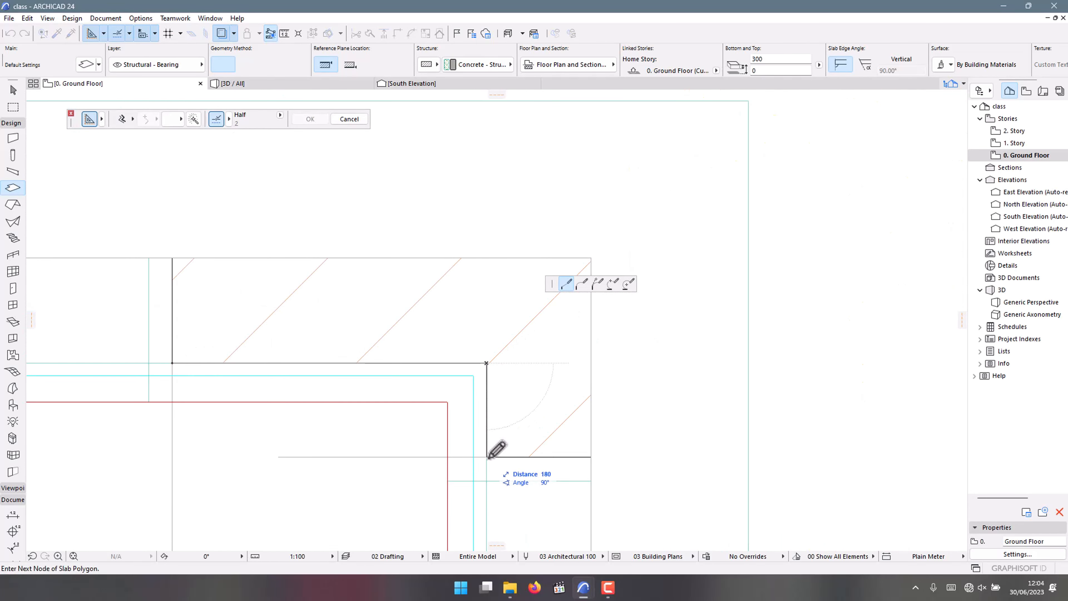
pyautogui.click(487, 456)
# - Close the middle pillar's slab outline along the cyan offset line, forming a thin L-shaped strip around the corner
pyautogui.scroll(-2, 500, 386)
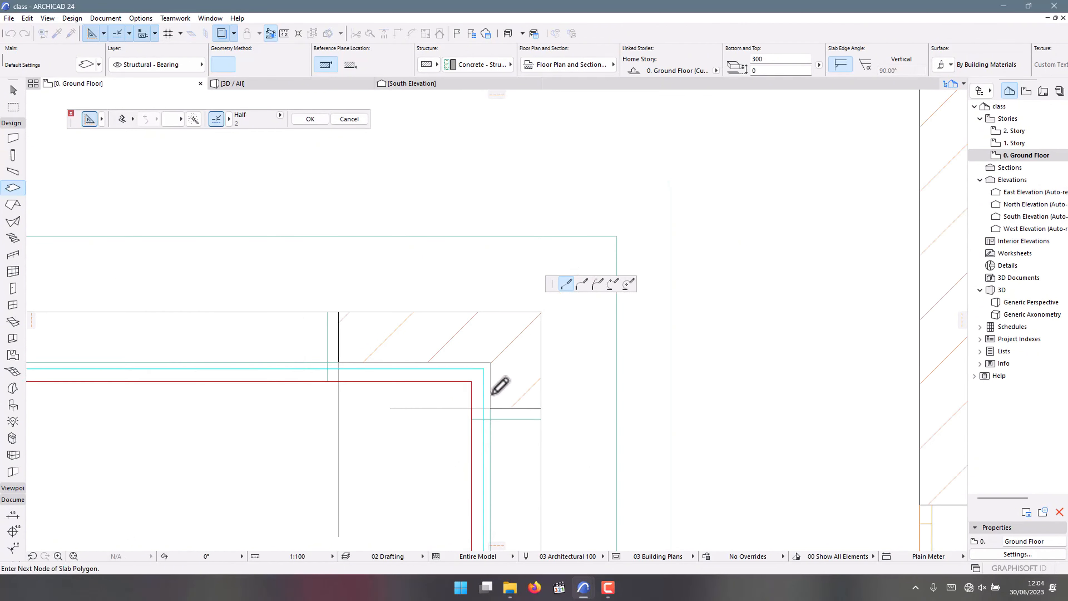
pyautogui.scroll(3, 491, 415)
pyautogui.click(480, 410)
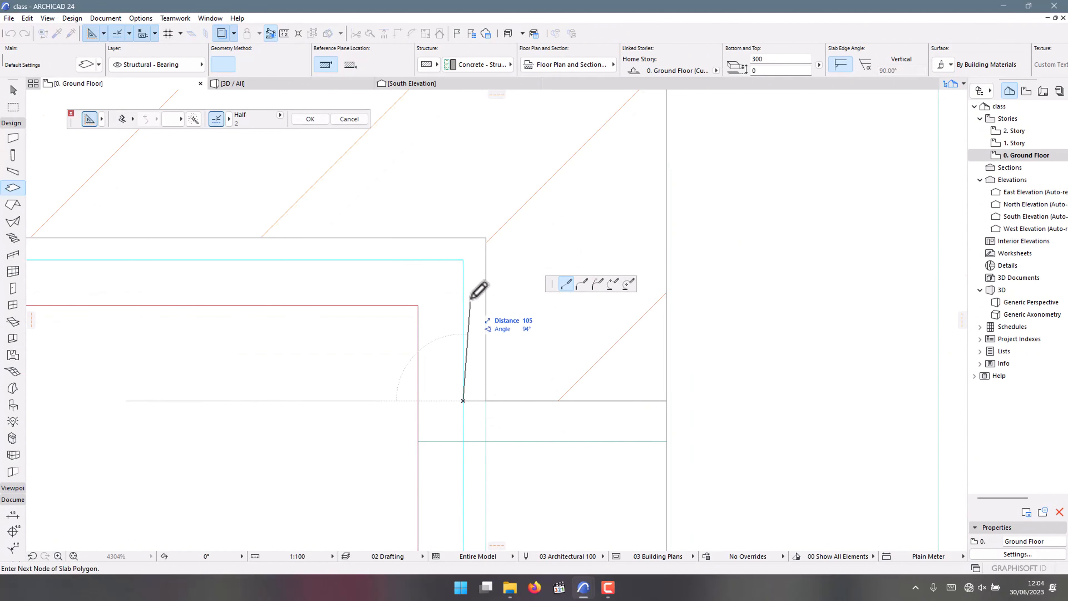
pyautogui.click(463, 260)
pyautogui.scroll(-3, 447, 318)
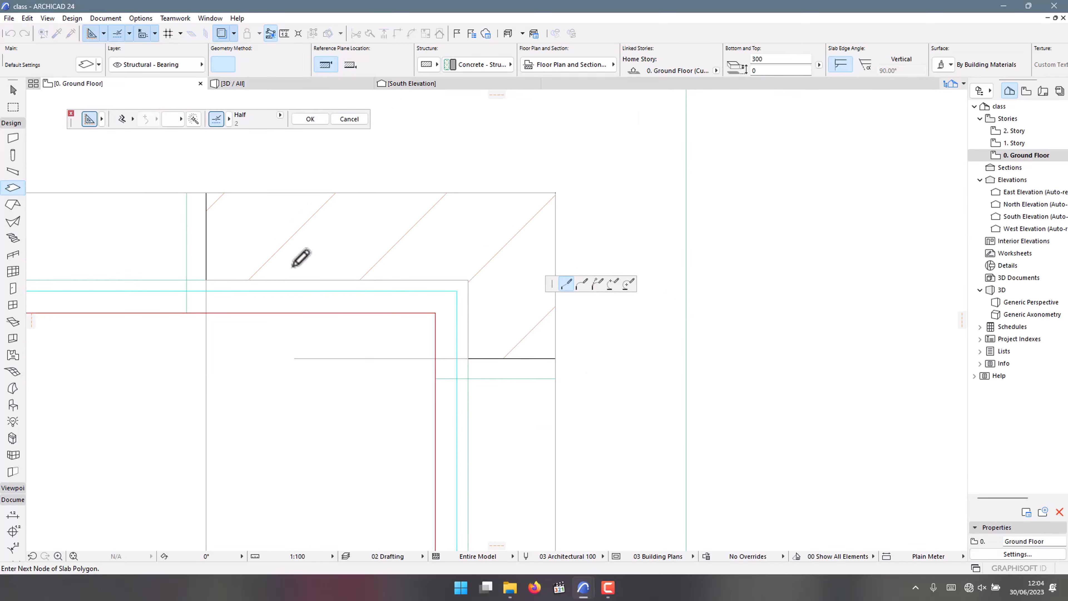
pyautogui.scroll(3, 220, 274)
pyautogui.click(183, 316)
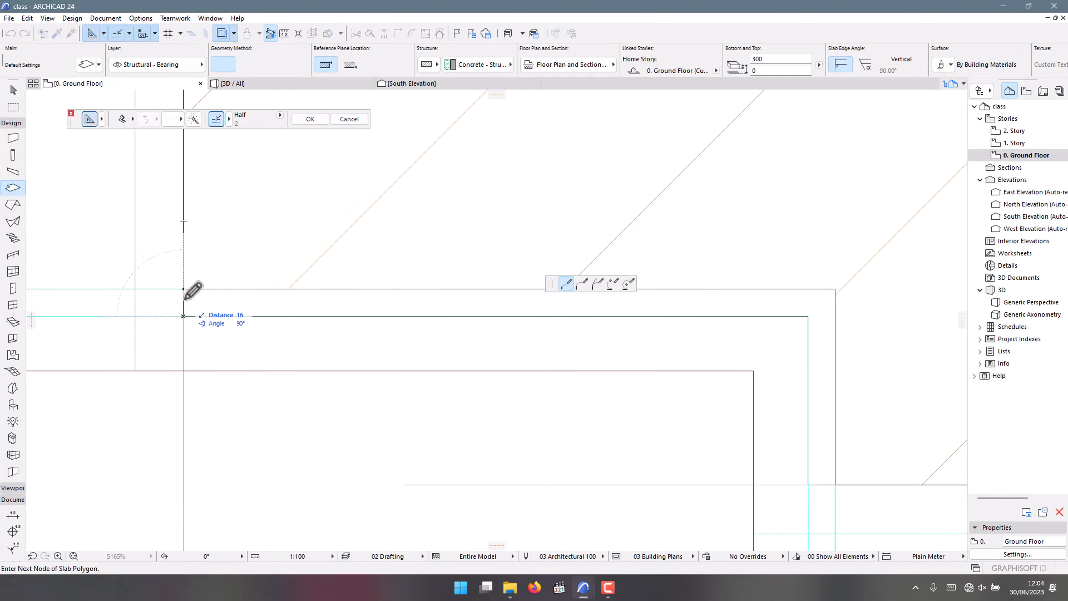
pyautogui.click(185, 290)
pyautogui.scroll(-5, 424, 282)
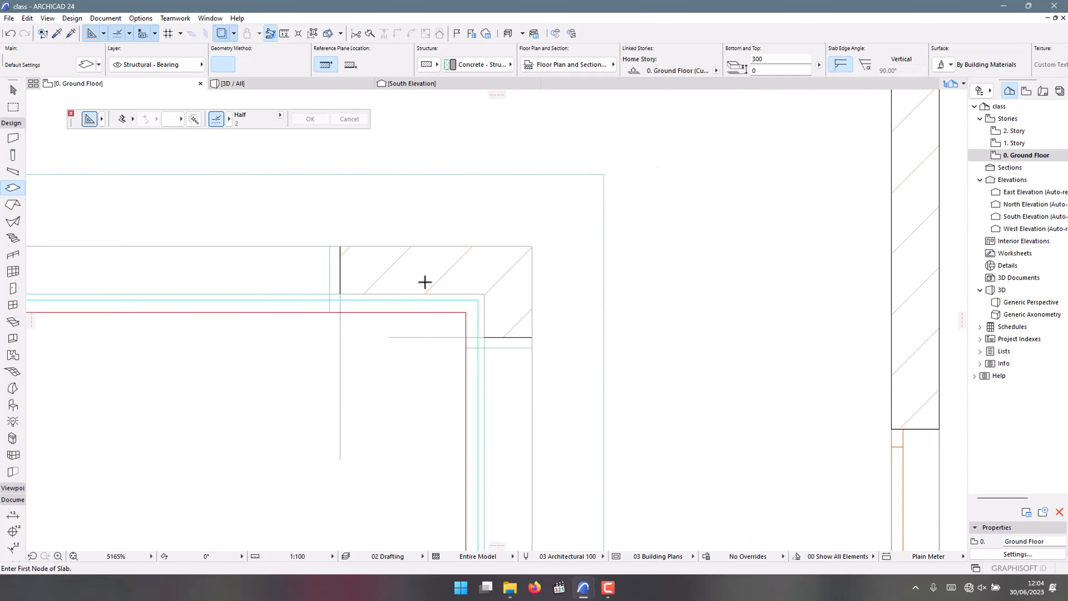
# - Start a second slab outline along the lower corner pillar's outer faces, running 506 mm along the front wall to the vertical cyan line
pyautogui.scroll(4, 434, 377)
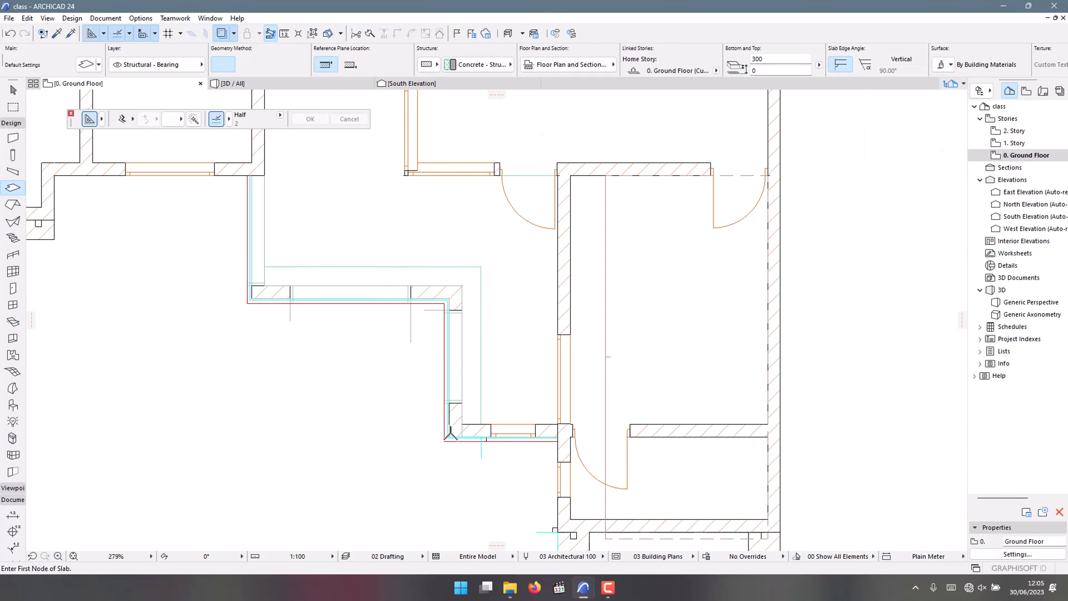
pyautogui.scroll(4, 435, 377)
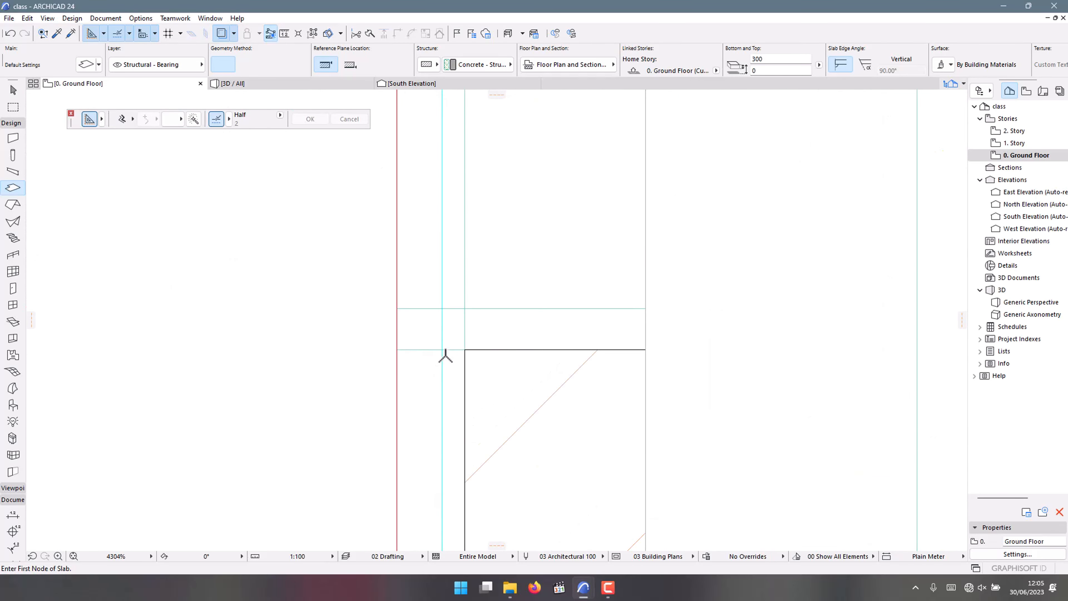
pyautogui.click(465, 350)
pyautogui.scroll(-6, 461, 253)
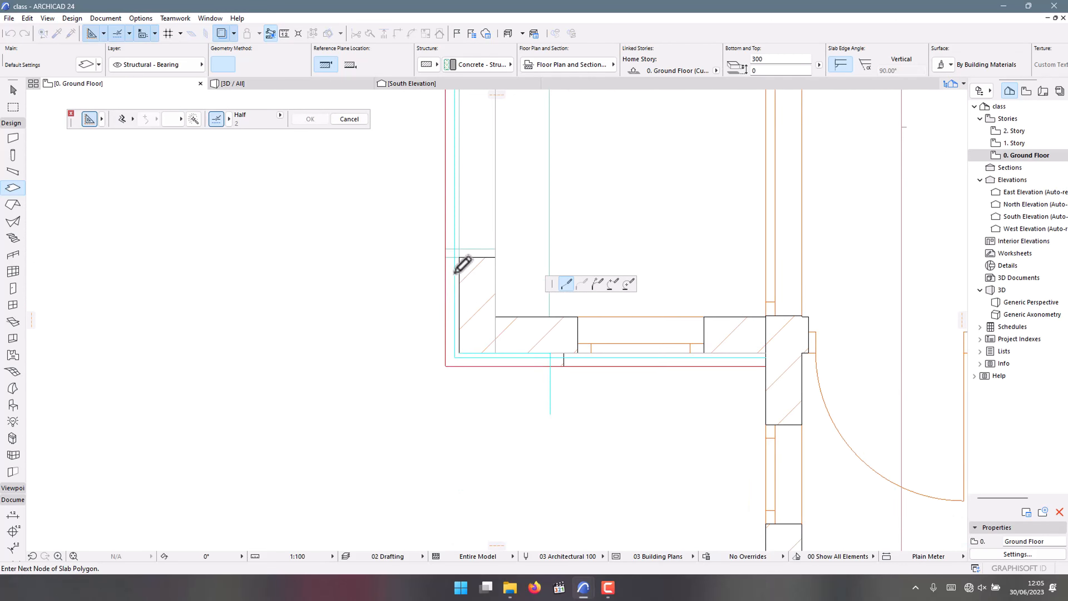
pyautogui.scroll(5, 458, 363)
pyautogui.scroll(1, 461, 329)
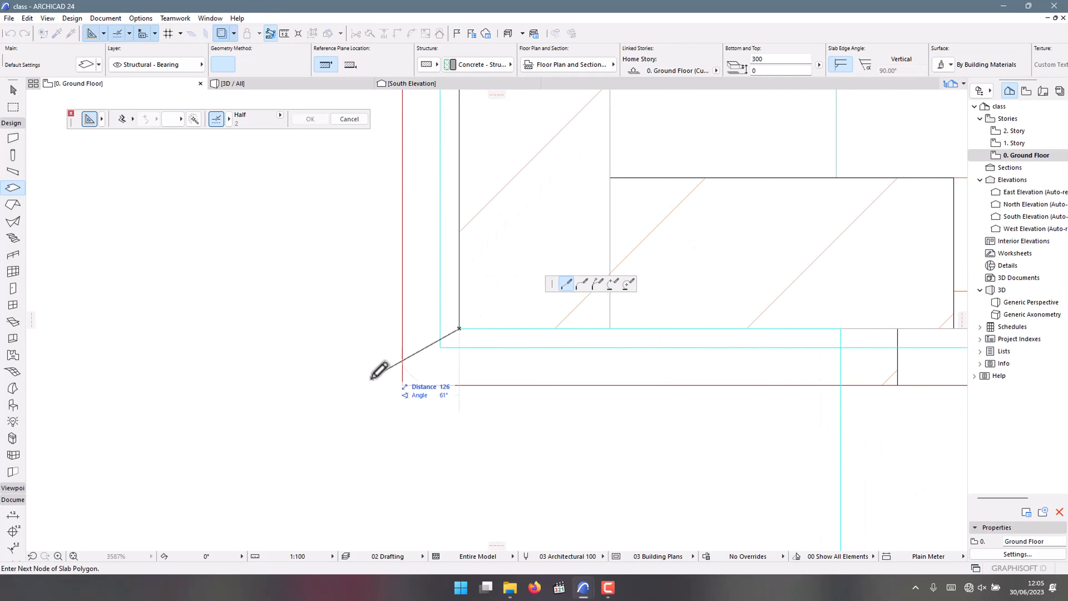
pyautogui.scroll(-5, 376, 374)
pyautogui.scroll(6, 470, 364)
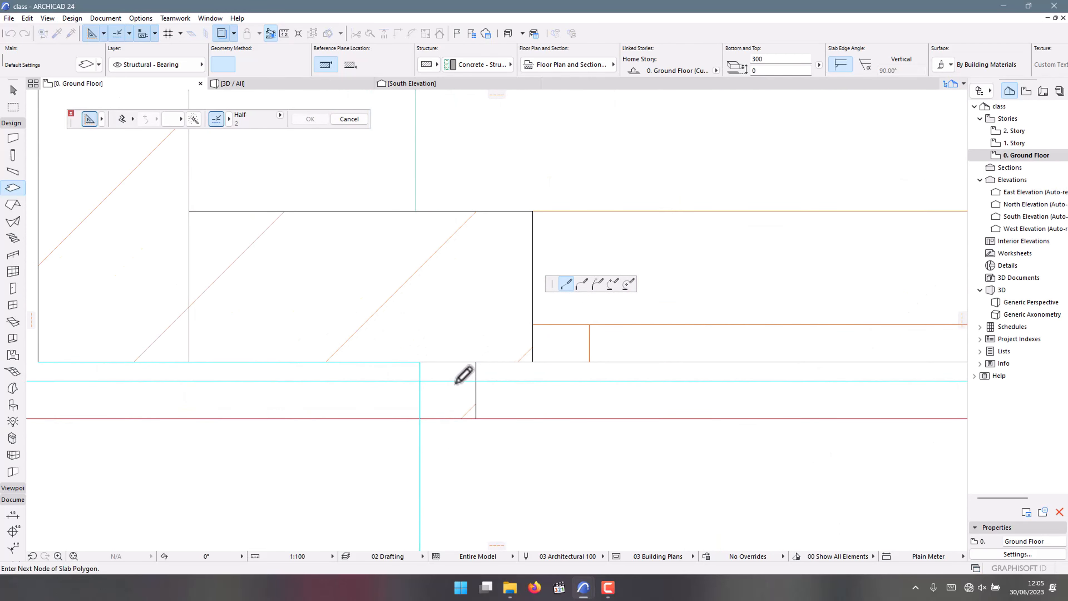
pyautogui.scroll(-5, 488, 326)
pyautogui.scroll(7, 450, 345)
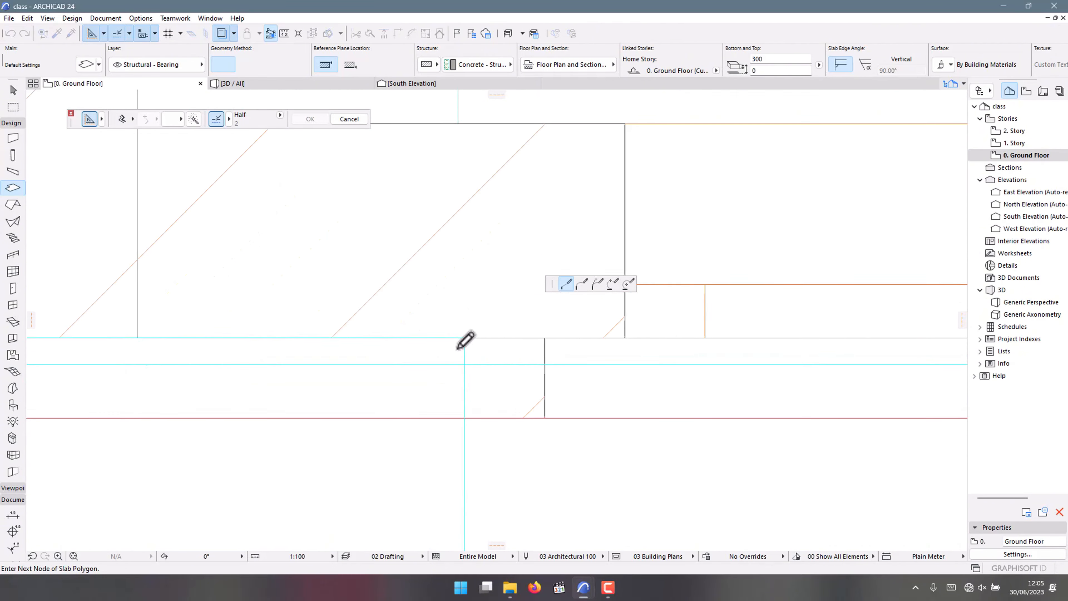
pyautogui.scroll(-5, 477, 333)
pyautogui.scroll(3, 498, 375)
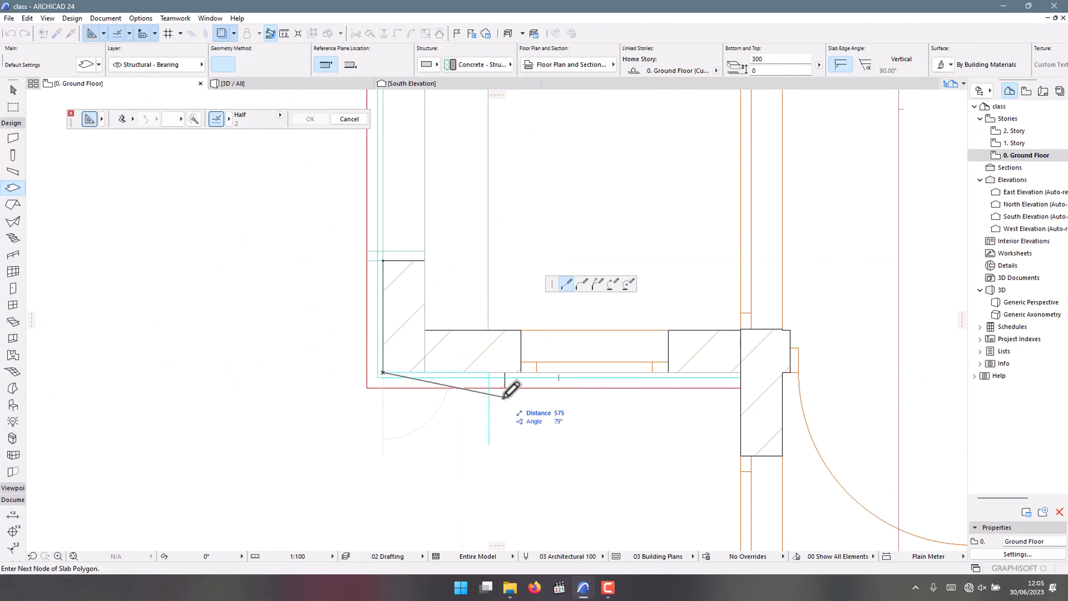
pyautogui.scroll(5, 510, 391)
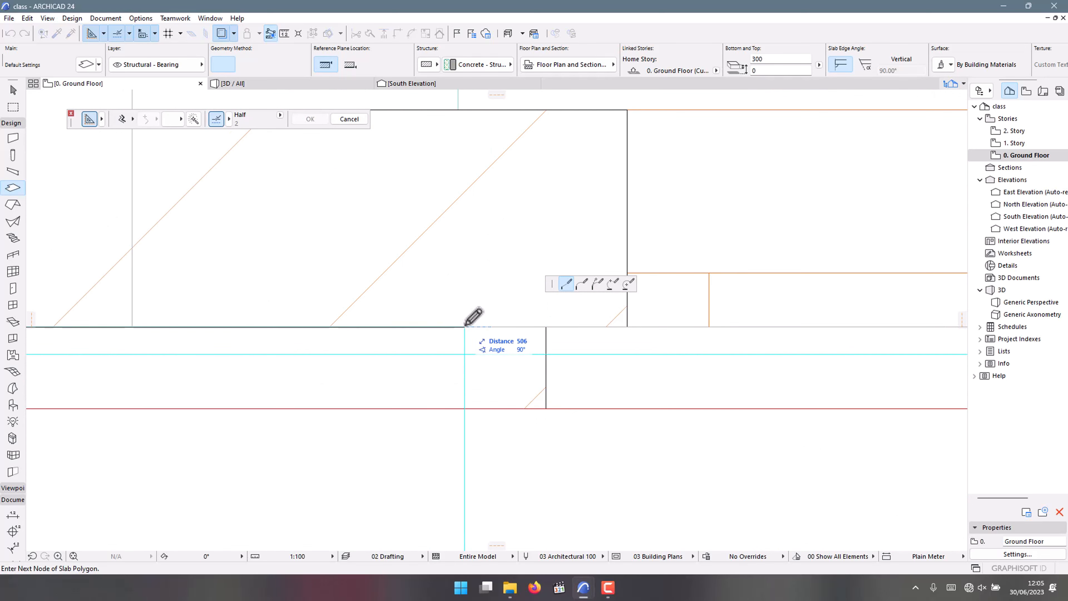
pyautogui.scroll(-3, 467, 328)
pyautogui.scroll(4, 479, 311)
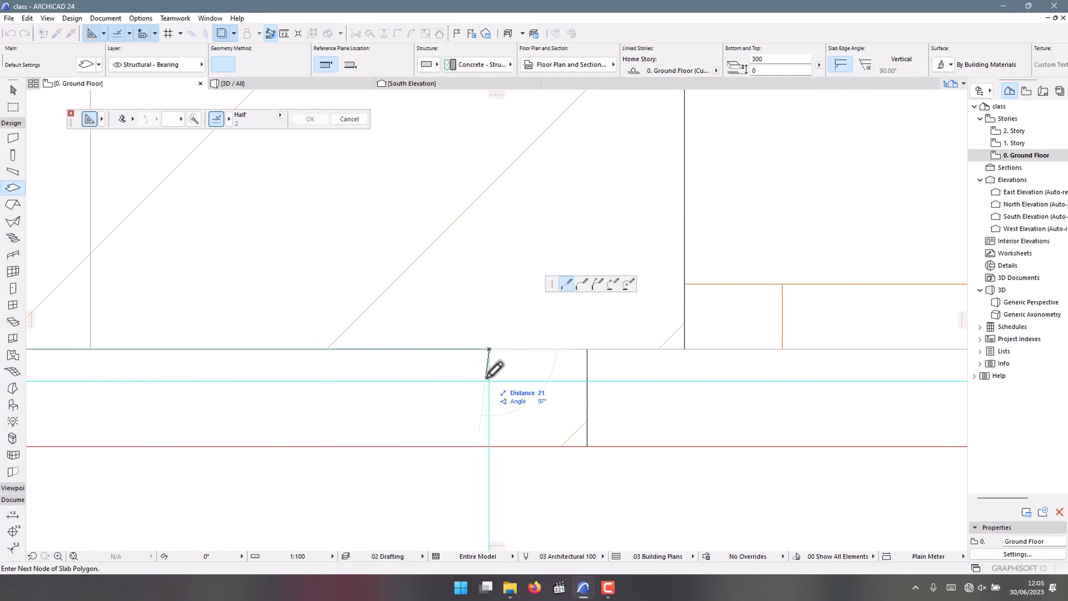
pyautogui.scroll(-5, 652, 432)
pyautogui.scroll(5, 359, 415)
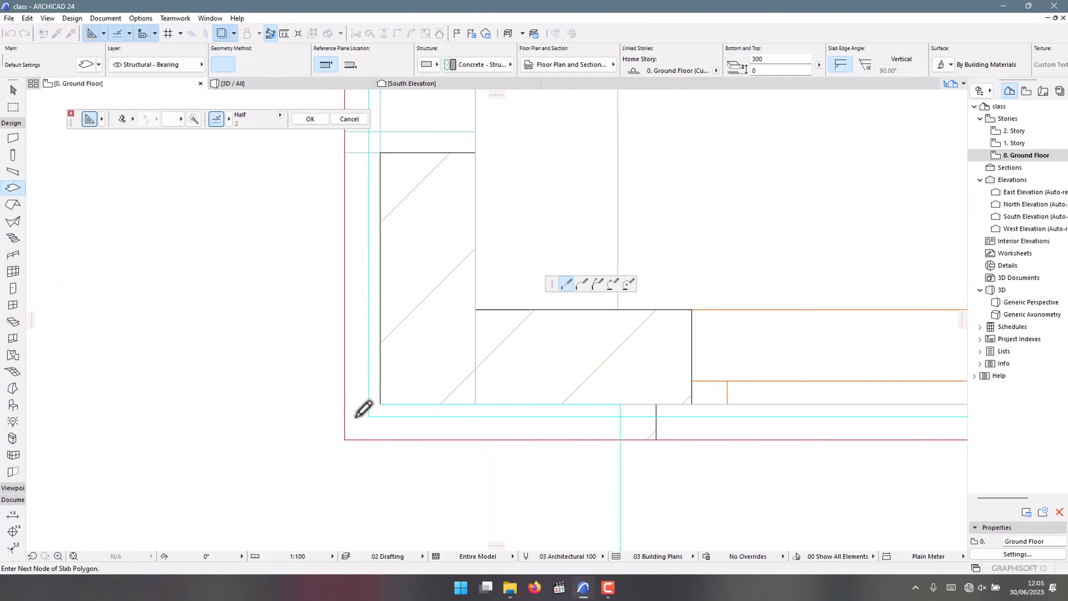
# - Close the lower corner pillar's slab outline along the offset line with a 555 mm side and a 25 mm end
pyautogui.click(378, 414)
pyautogui.scroll(-7, 381, 500)
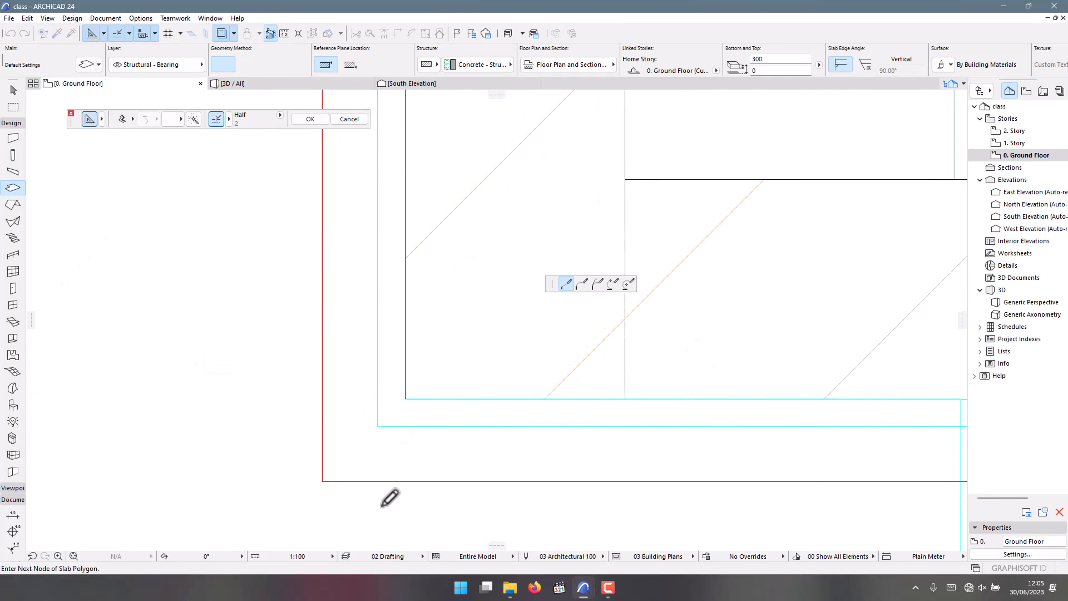
pyautogui.scroll(3, 379, 366)
pyautogui.scroll(2, 385, 357)
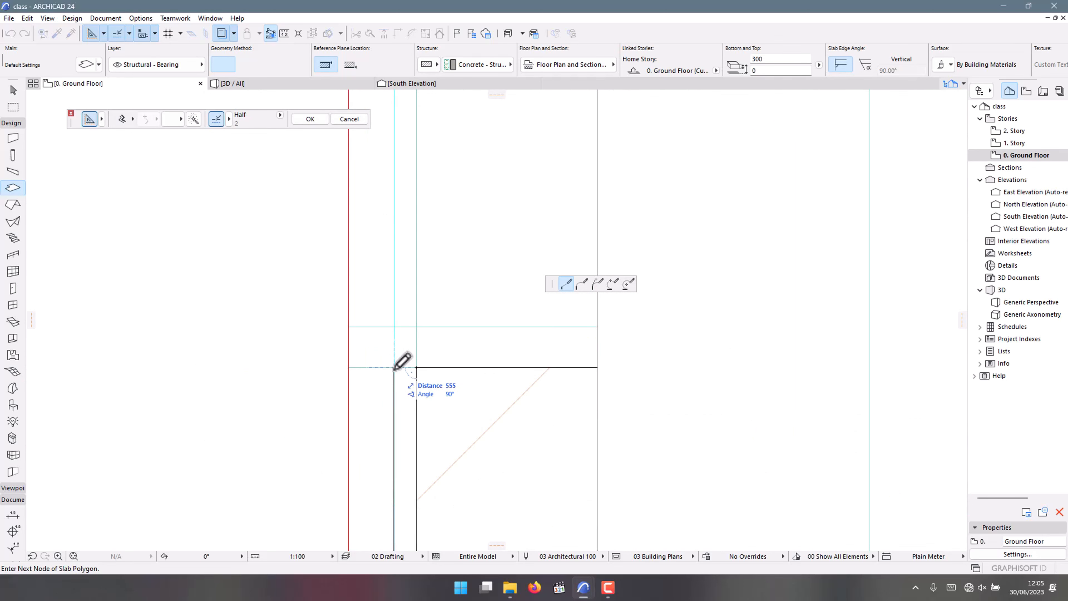
pyautogui.scroll(4, 395, 367)
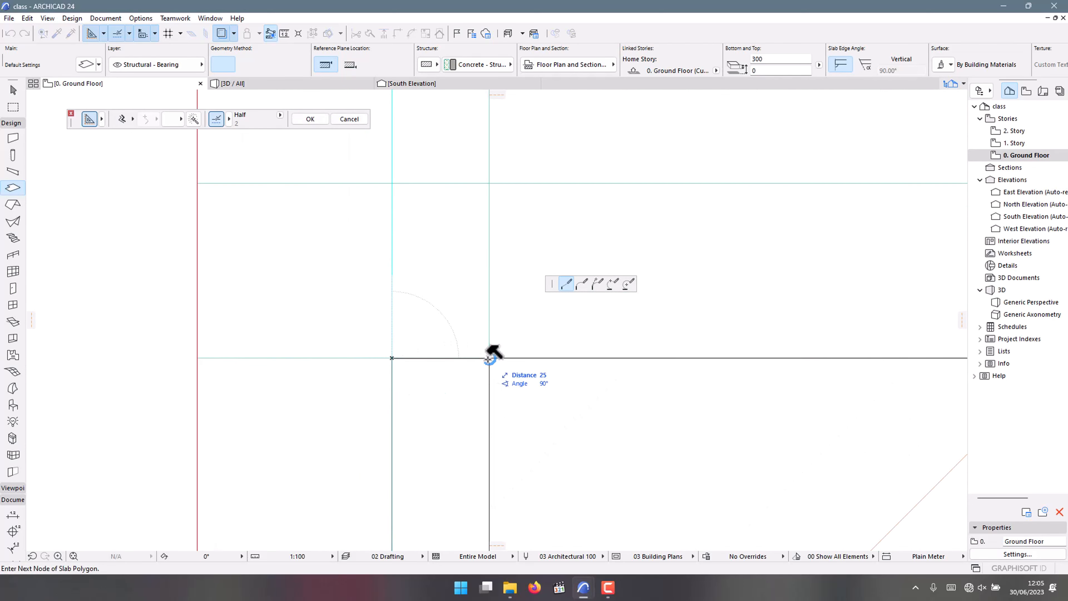
pyautogui.scroll(-5, 488, 354)
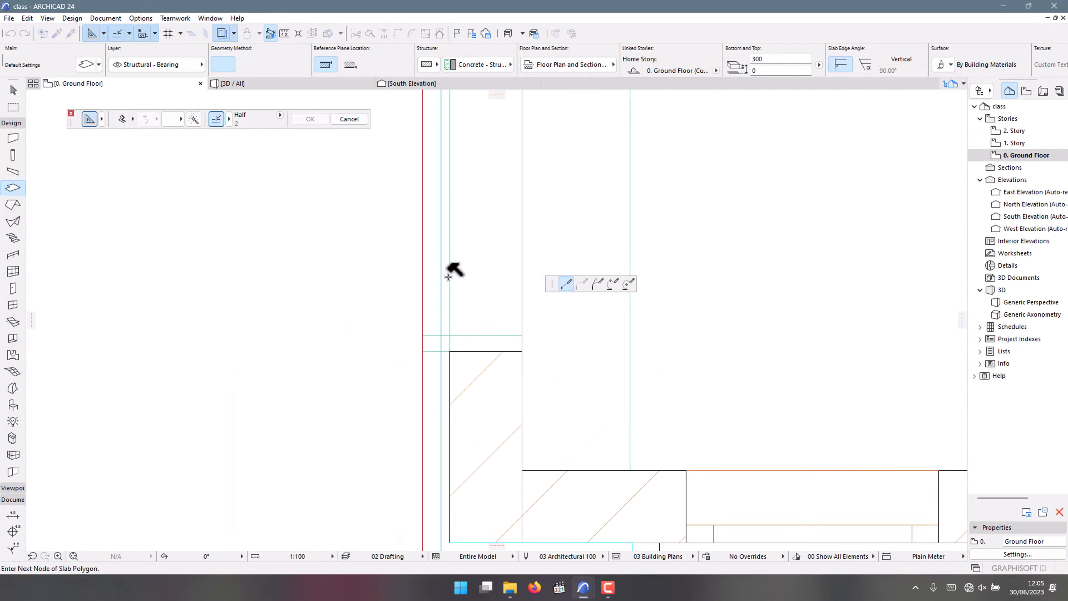
pyautogui.scroll(2, 446, 337)
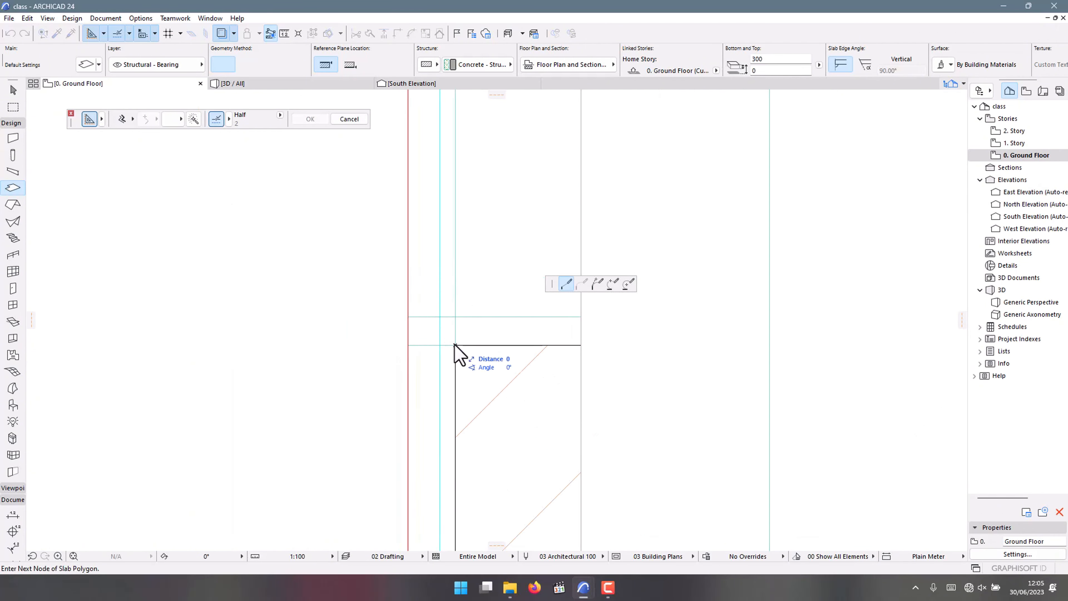
pyautogui.click(448, 340)
# - In the 3D view, set both new pillar slabs to 45 mm thickness and 45 mm story offset, overriding their surfaces with Paint - Anthracite C 01
pyautogui.click(286, 84)
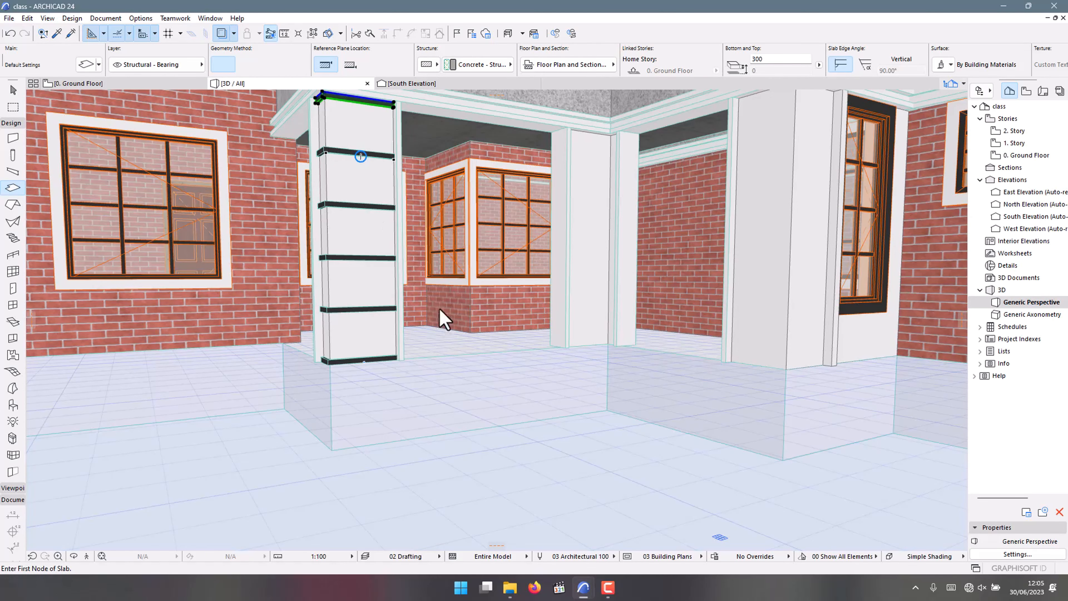
pyautogui.keyDown('shift'); pyautogui.moveTo(451, 350); pyautogui.dragTo(578, 364, button='middle'); pyautogui.keyUp('shift')
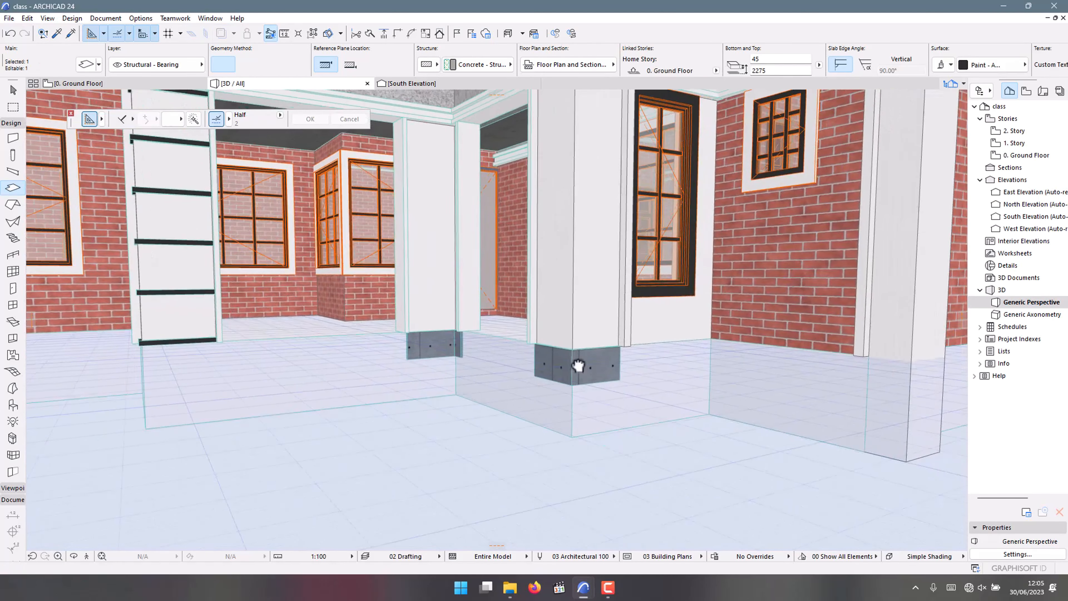
pyautogui.keyDown('shift'); pyautogui.moveTo(638, 353); pyautogui.dragTo(445, 355, button='middle'); pyautogui.keyUp('shift')
pyautogui.press('Escape')
pyautogui.scroll(-5, 477, 408)
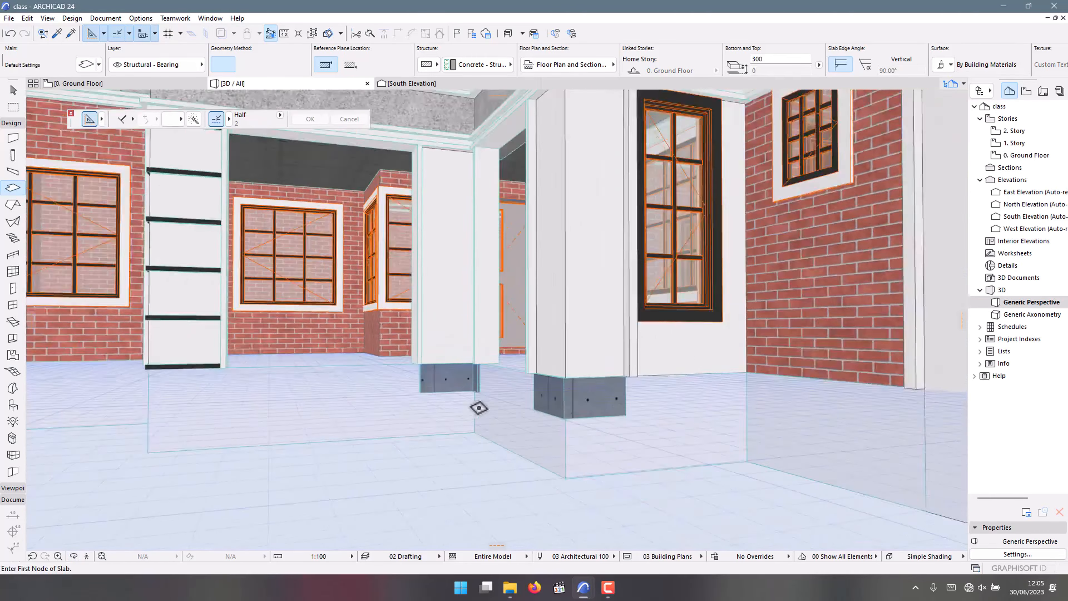
pyautogui.press('Escape')
pyautogui.click(467, 374)
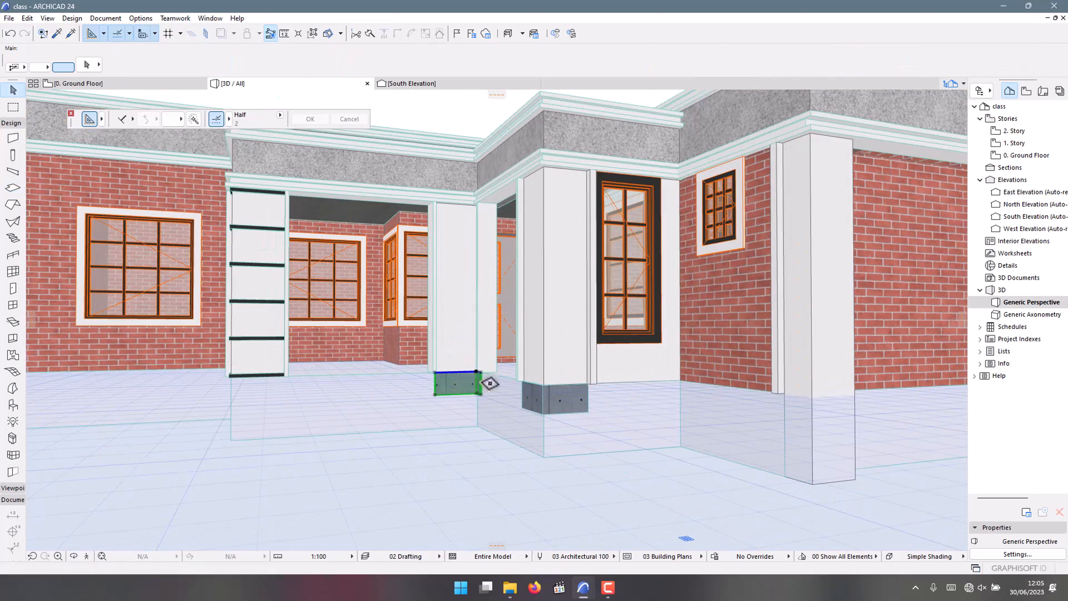
pyautogui.keyDown('shift'); pyautogui.click(560, 398); pyautogui.keyUp('shift')
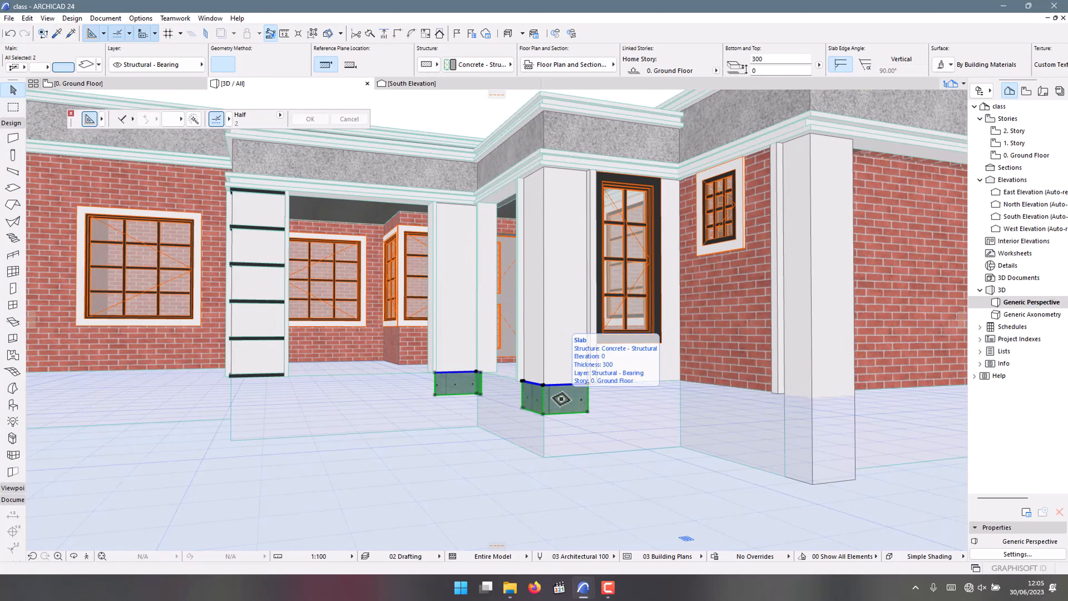
pyautogui.hotkey('ctrl', 't')
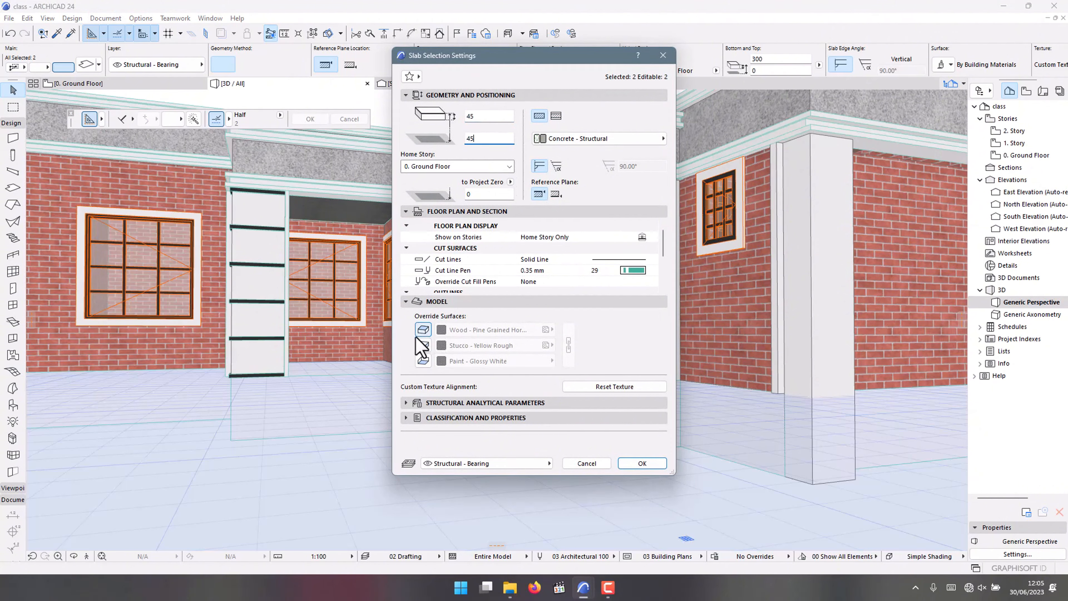
pyautogui.click(423, 345)
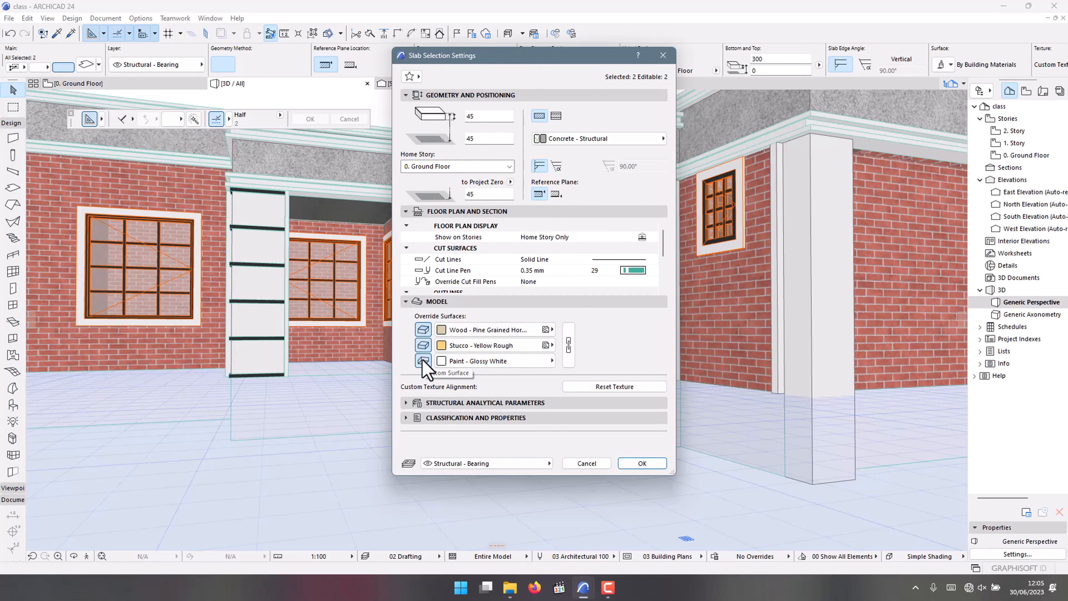
pyautogui.click(488, 330)
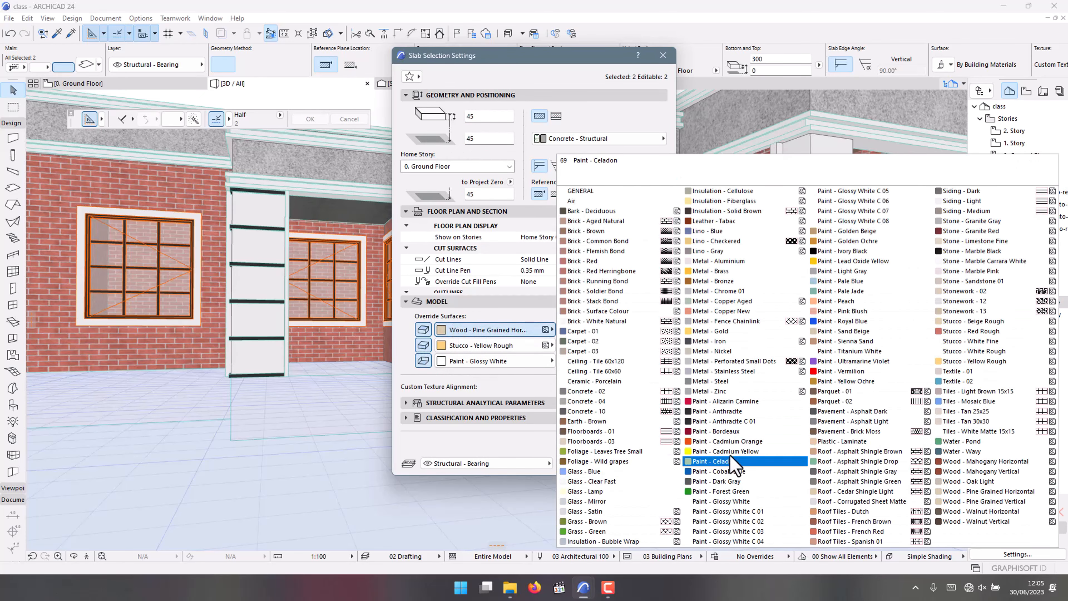
pyautogui.click(724, 421)
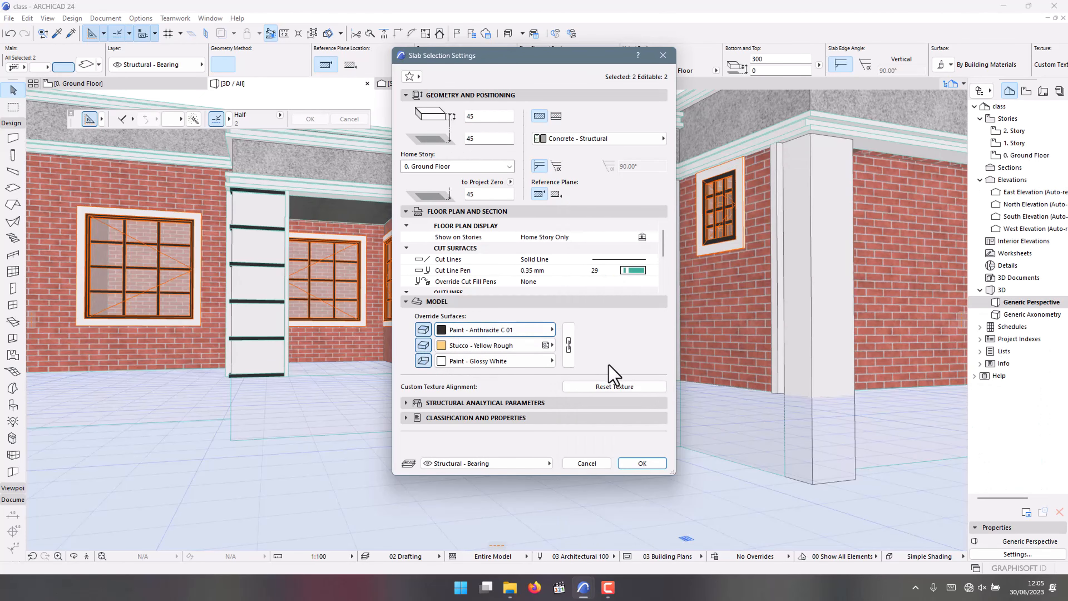
pyautogui.click(643, 463)
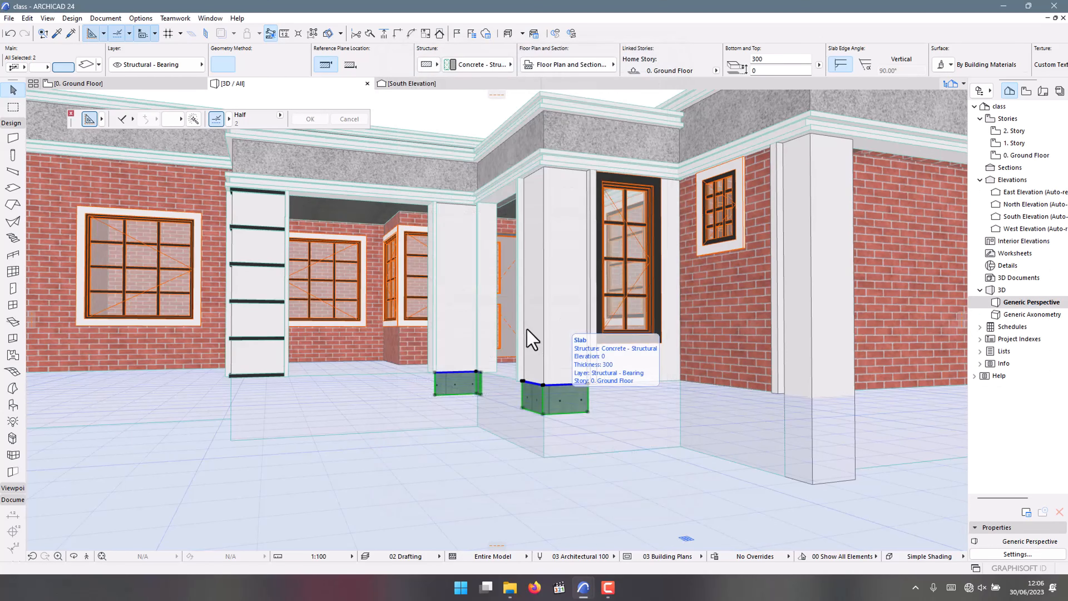
# - Examine the dark base bands on the middle and corner porch pillars from close up and from the front
pyautogui.scroll(3, 551, 398)
pyautogui.scroll(-2, 444, 378)
pyautogui.moveTo(387, 357); pyautogui.dragTo(341, 335, button='middle')
pyautogui.scroll(5, 360, 320)
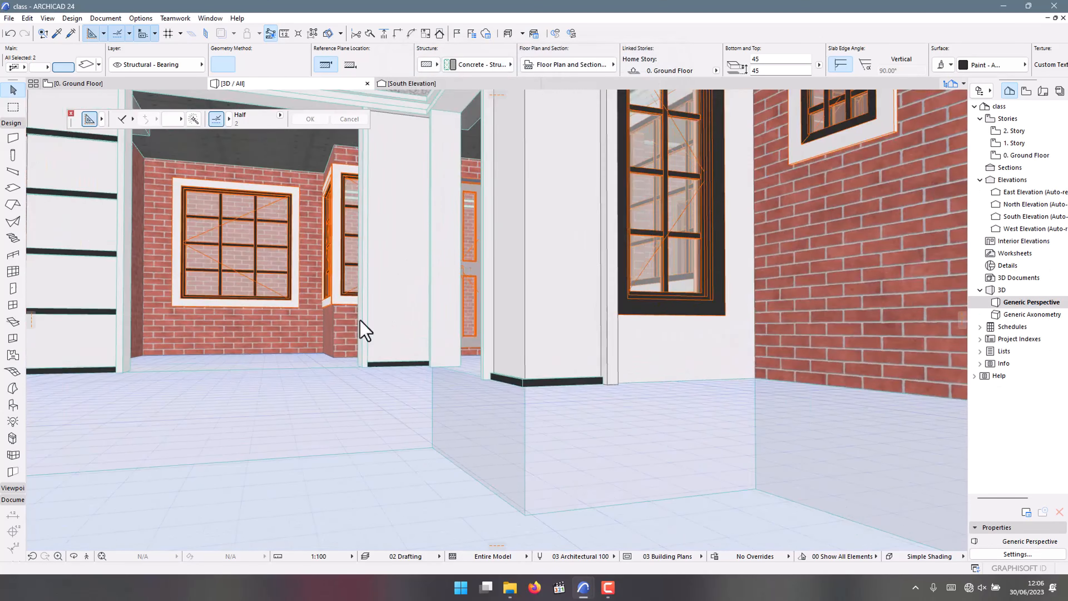
pyautogui.keyDown('shift'); pyautogui.moveTo(399, 363); pyautogui.dragTo(415, 418, button='middle'); pyautogui.keyUp('shift')
pyautogui.scroll(-3, 415, 417)
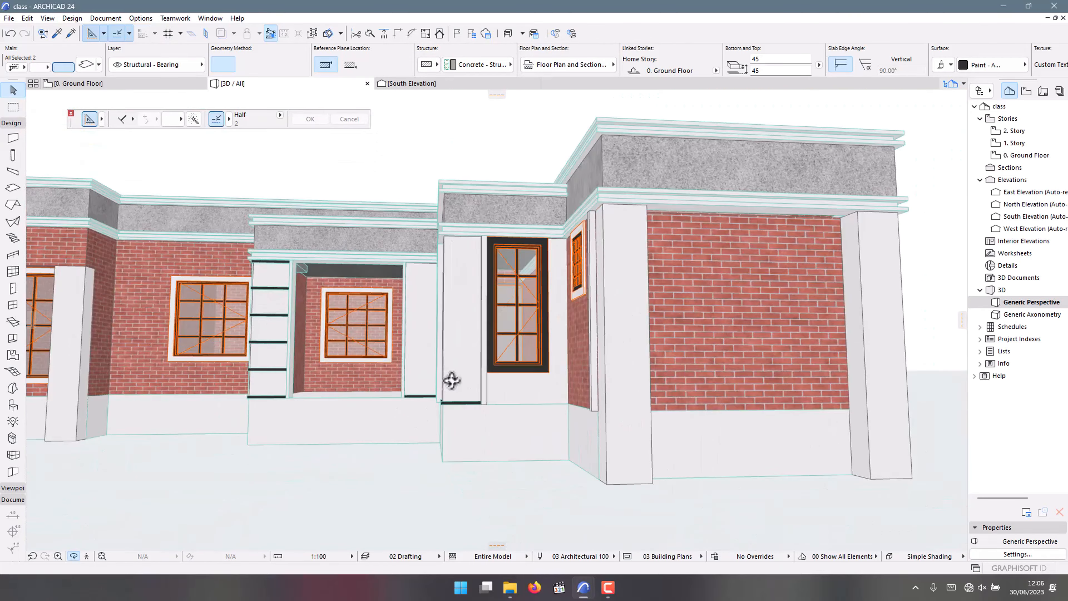
pyautogui.keyDown('shift'); pyautogui.moveTo(417, 336); pyautogui.dragTo(447, 394, button='middle'); pyautogui.keyUp('shift')
pyautogui.scroll(2, 459, 414)
pyautogui.press('Escape')
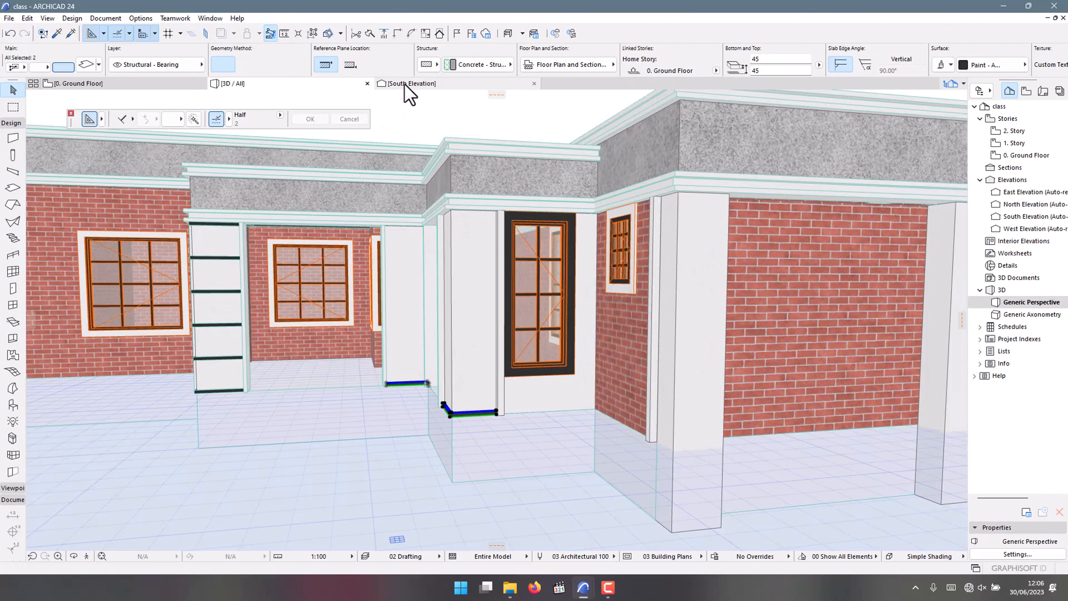
# - On the South Elevation, start a drag copy of the middle and corner pillars' base bands from the middle band's lower-left corner
pyautogui.moveTo(405, 85)
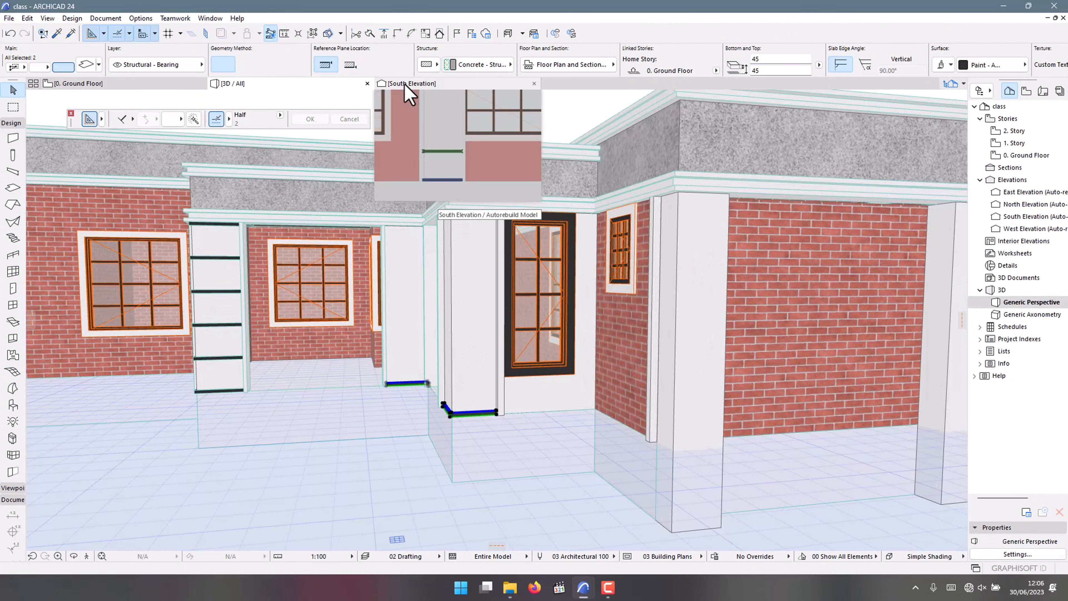
pyautogui.click(404, 84)
pyautogui.scroll(-5, 332, 333)
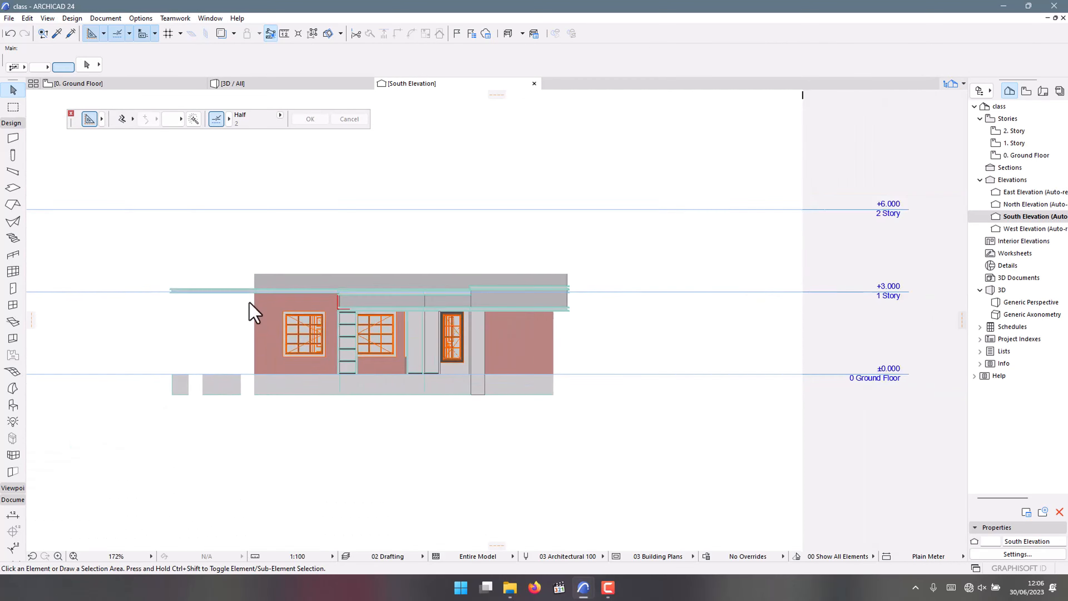
pyautogui.scroll(5, 396, 362)
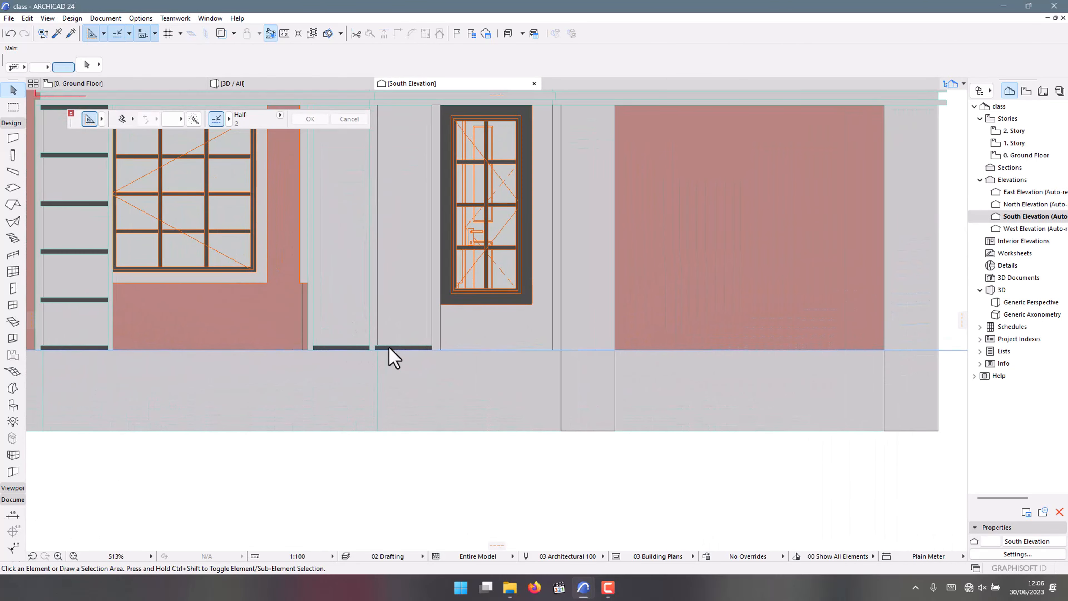
pyautogui.click(389, 348)
pyautogui.scroll(2, 375, 351)
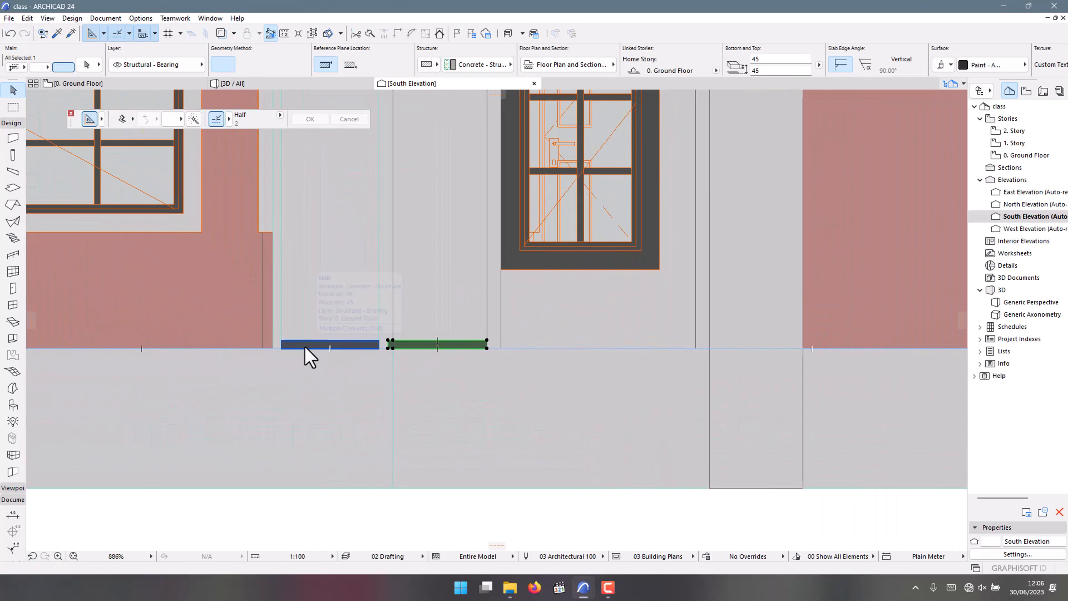
pyautogui.keyDown('shift'); pyautogui.click(305, 348); pyautogui.keyUp('shift')
pyautogui.scroll(-5, 392, 354)
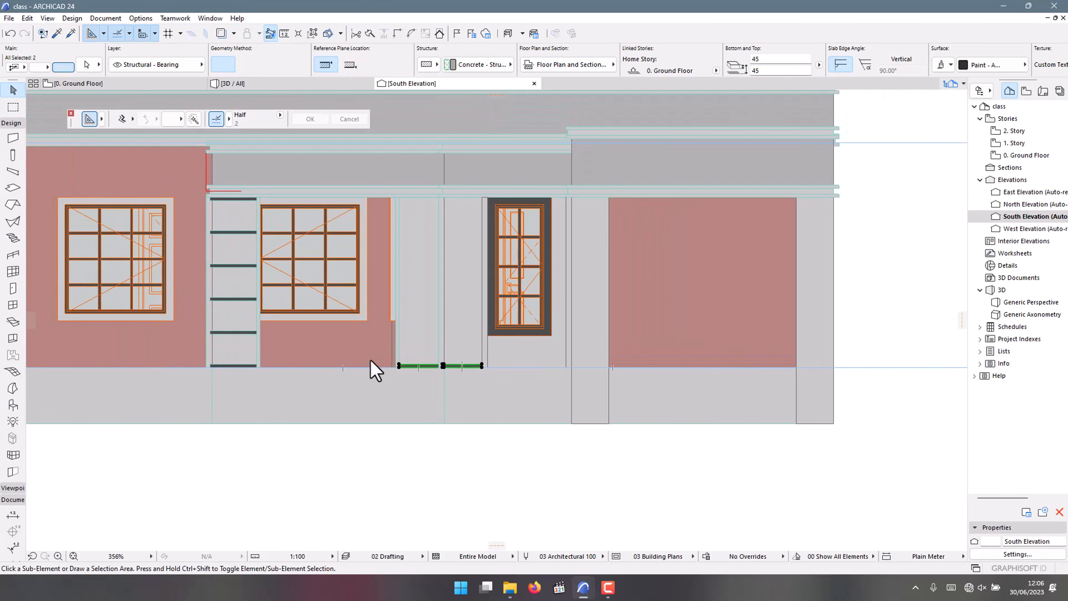
pyautogui.hotkey('ctrl', 'shift', 'd')
pyautogui.scroll(8, 372, 362)
pyautogui.scroll(1, 461, 320)
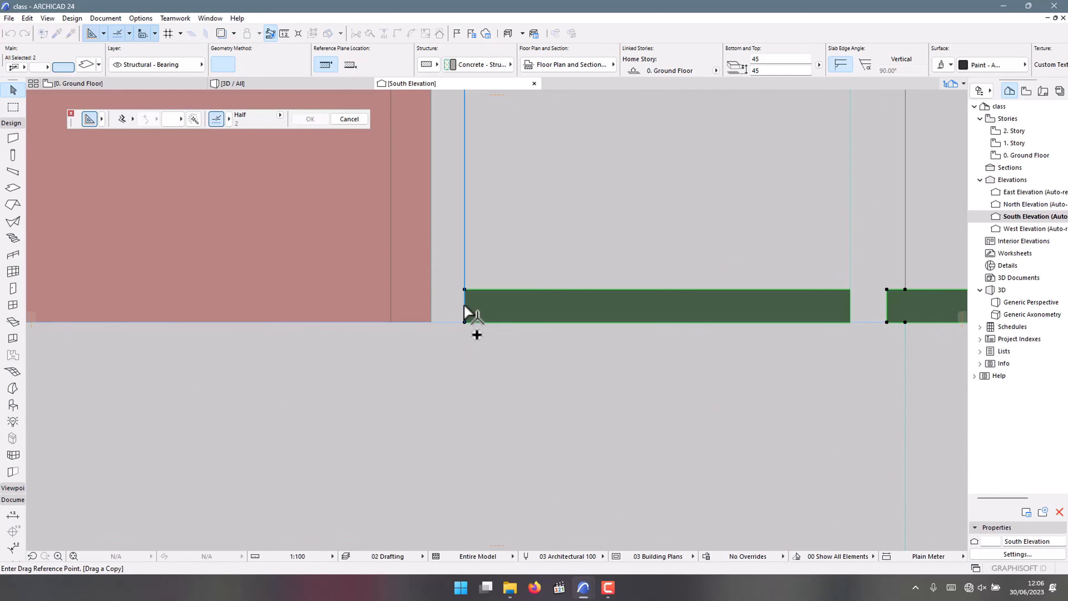
pyautogui.scroll(-4, 431, 317)
pyautogui.scroll(1, 631, 319)
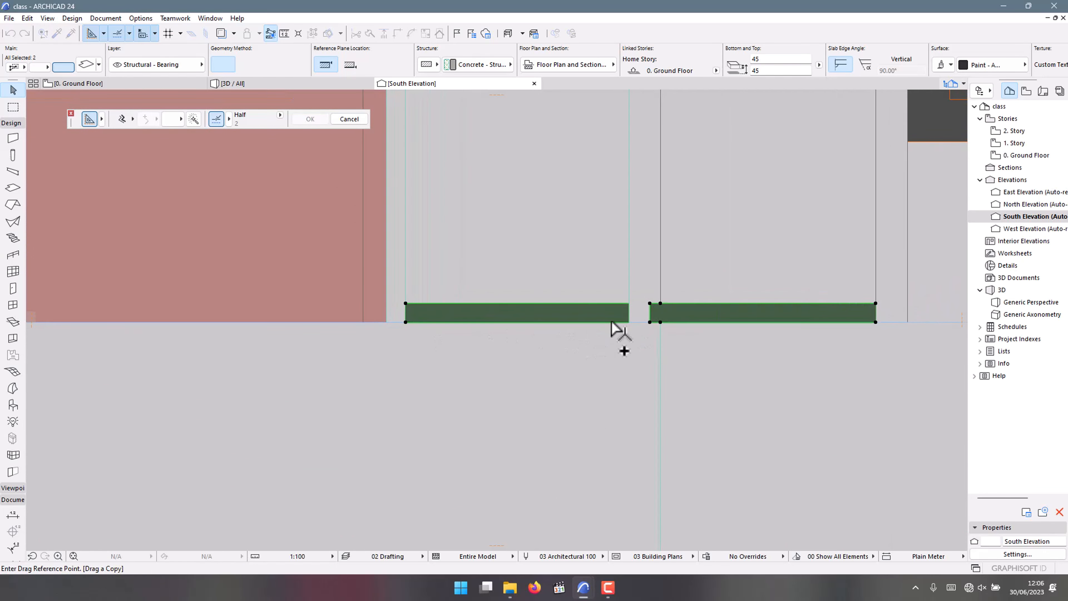
pyautogui.scroll(2, 452, 312)
pyautogui.scroll(3, 411, 313)
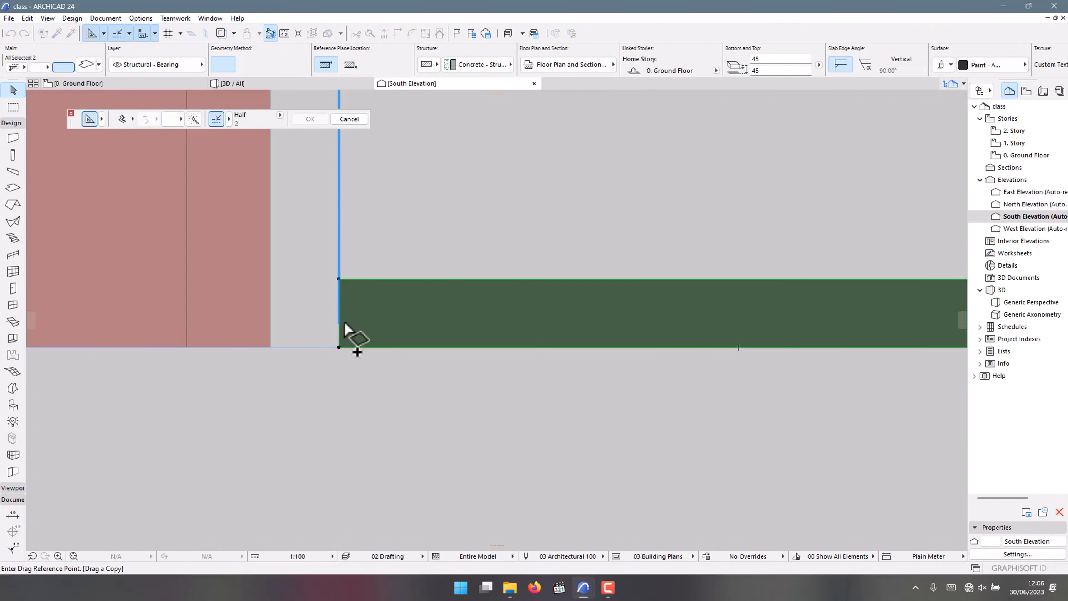
pyautogui.scroll(-6, 363, 357)
pyautogui.scroll(2, 442, 352)
pyautogui.scroll(2, 257, 348)
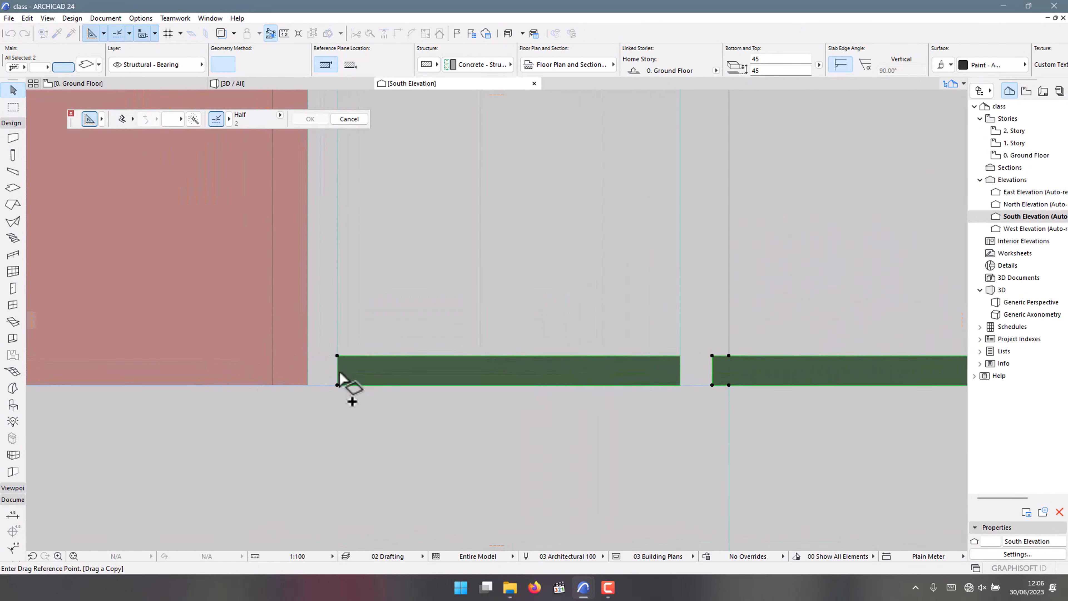
pyautogui.scroll(2, 339, 373)
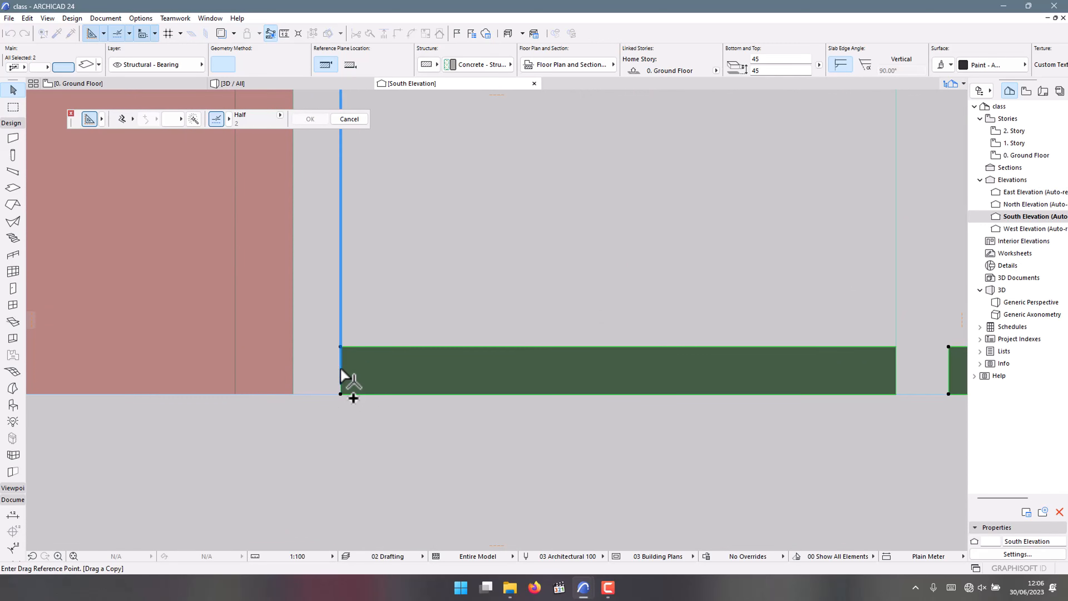
pyautogui.scroll(3, 341, 384)
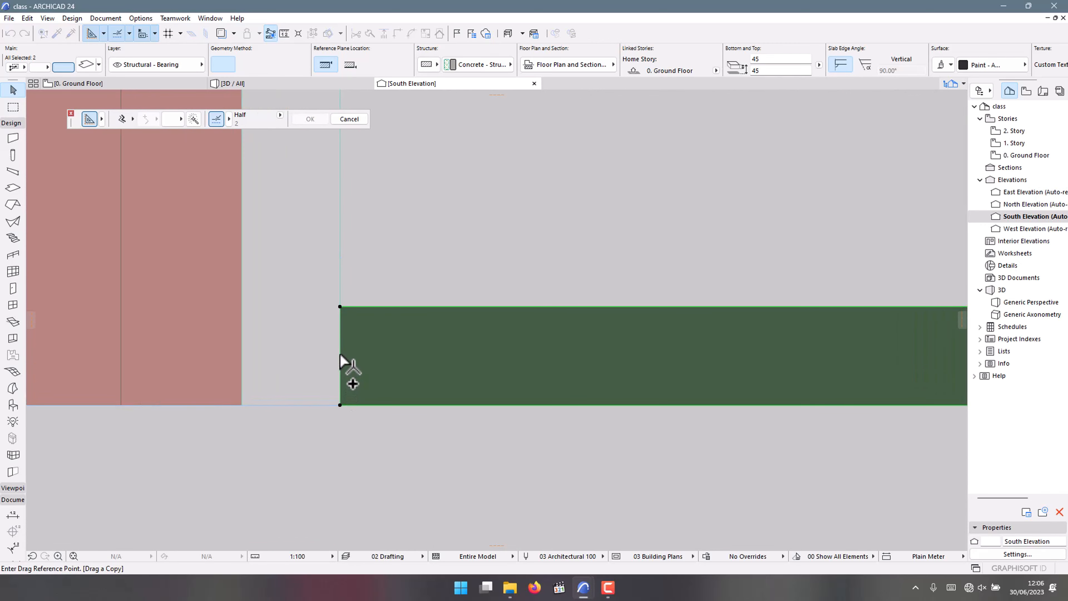
pyautogui.scroll(-7, 340, 362)
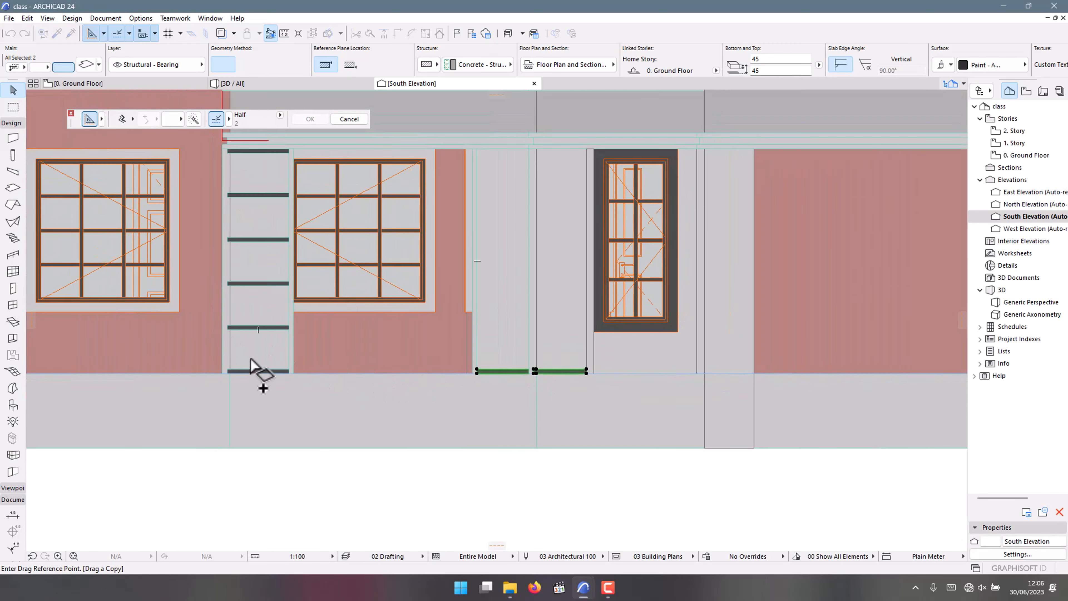
pyautogui.scroll(2, 399, 325)
pyautogui.scroll(2, 398, 313)
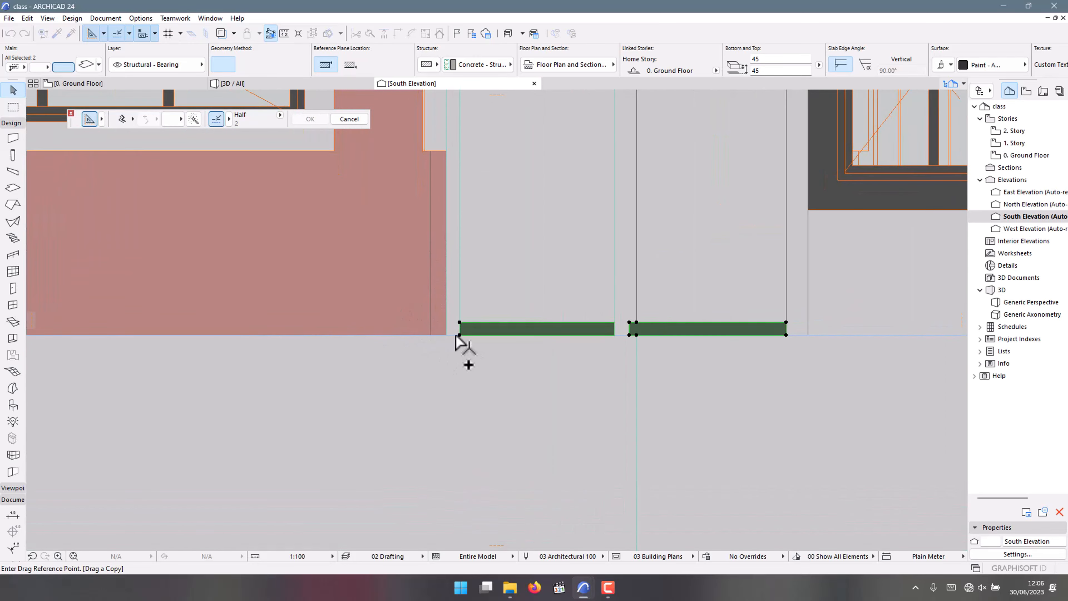
pyautogui.click(459, 334)
# - Place the copied pair of bands 446 mm straight above the originals, level with the second band of the already banded pillar
pyautogui.scroll(-5, 405, 346)
pyautogui.scroll(4, 306, 342)
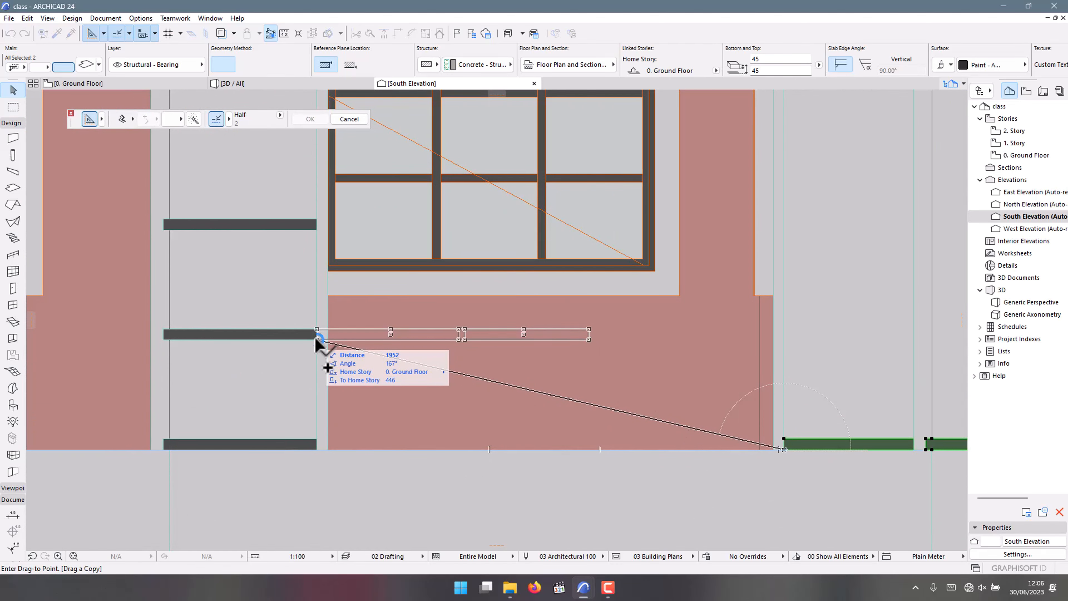
pyautogui.scroll(-2, 317, 346)
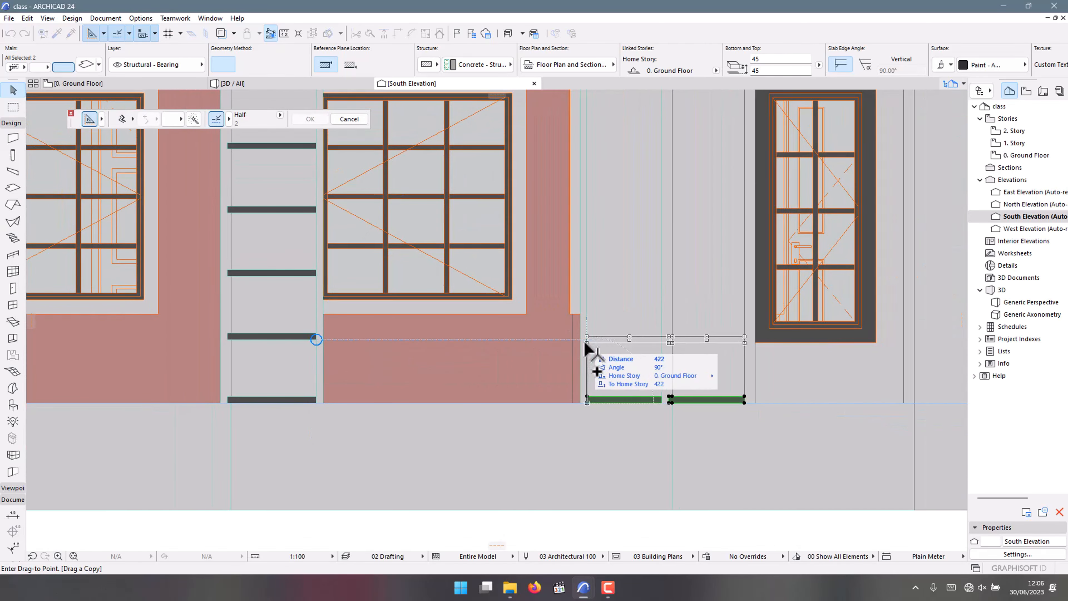
pyautogui.scroll(3, 588, 354)
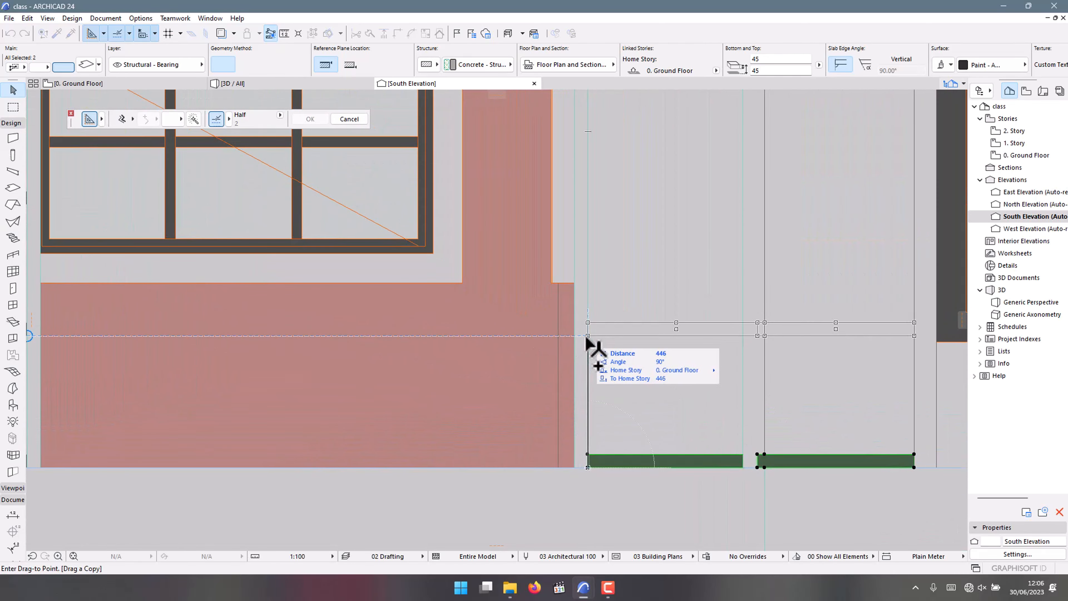
pyautogui.scroll(1, 588, 340)
pyautogui.scroll(1, 588, 339)
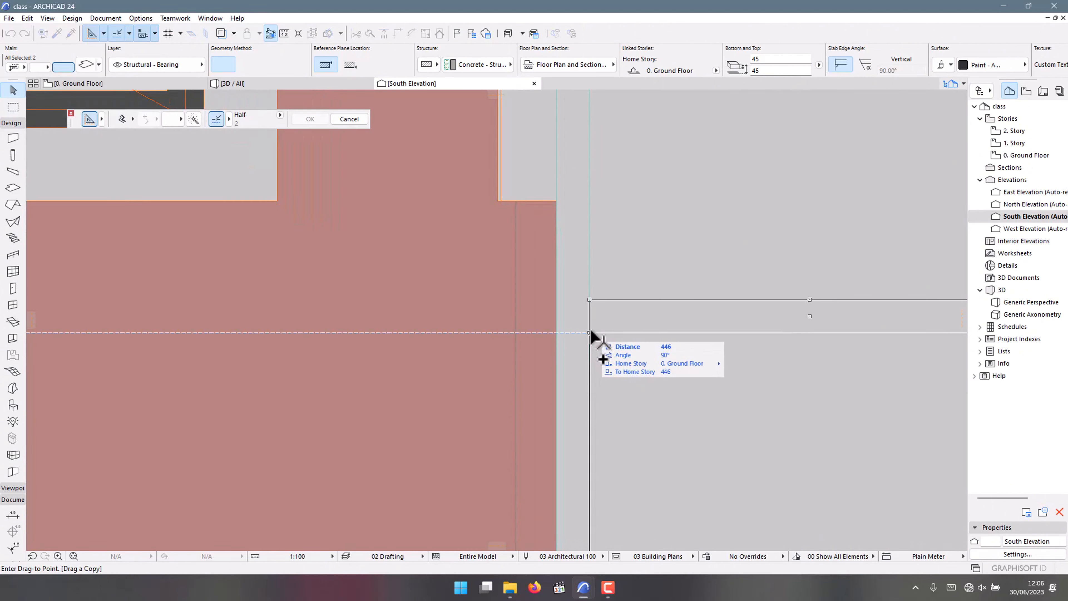
pyautogui.click(590, 333)
pyautogui.scroll(-2, 587, 336)
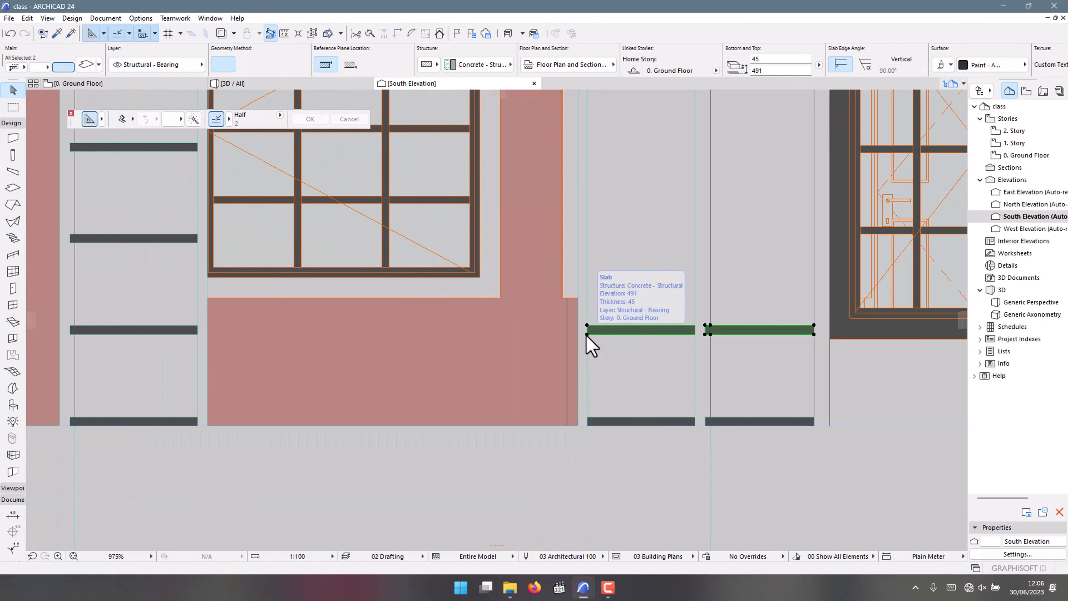
# - Drag a copy of the middle and corner pillars' two lowest band rows 892 mm straight up, matching the already banded pillar
pyautogui.keyDown('shift'); pyautogui.click(618, 420); pyautogui.keyUp('shift')
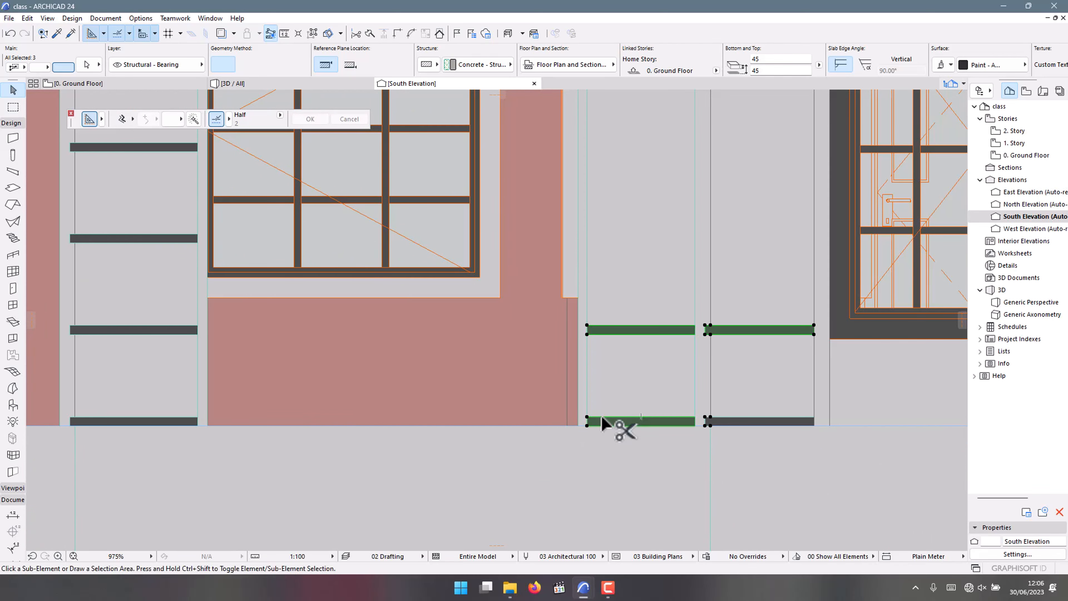
pyautogui.keyDown('shift'); pyautogui.click(737, 422); pyautogui.keyUp('shift')
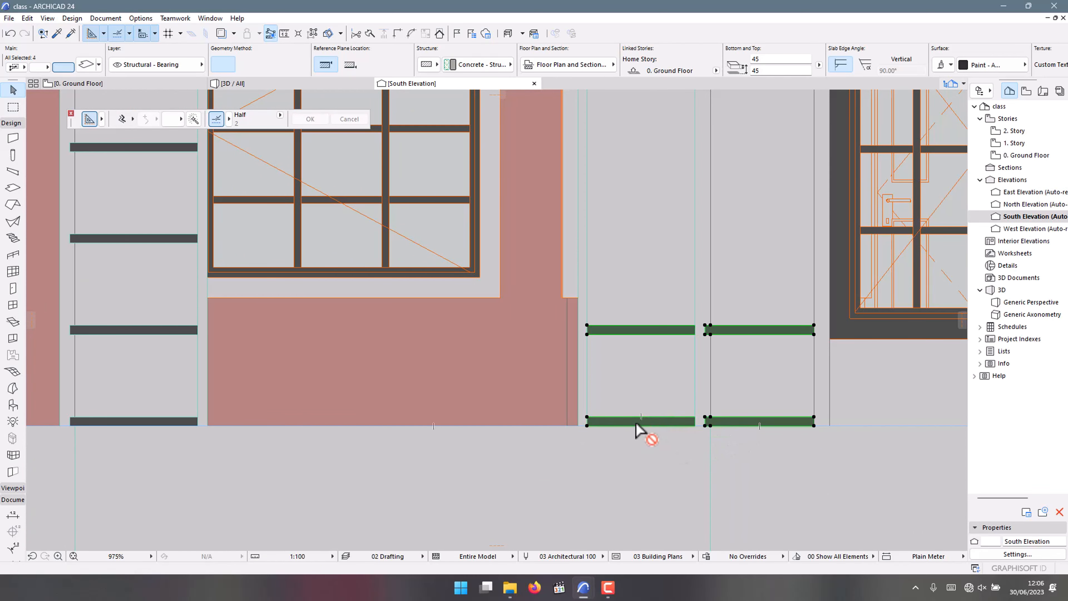
pyautogui.scroll(2, 612, 431)
pyautogui.hotkey('ctrl', 'shift', 'd')
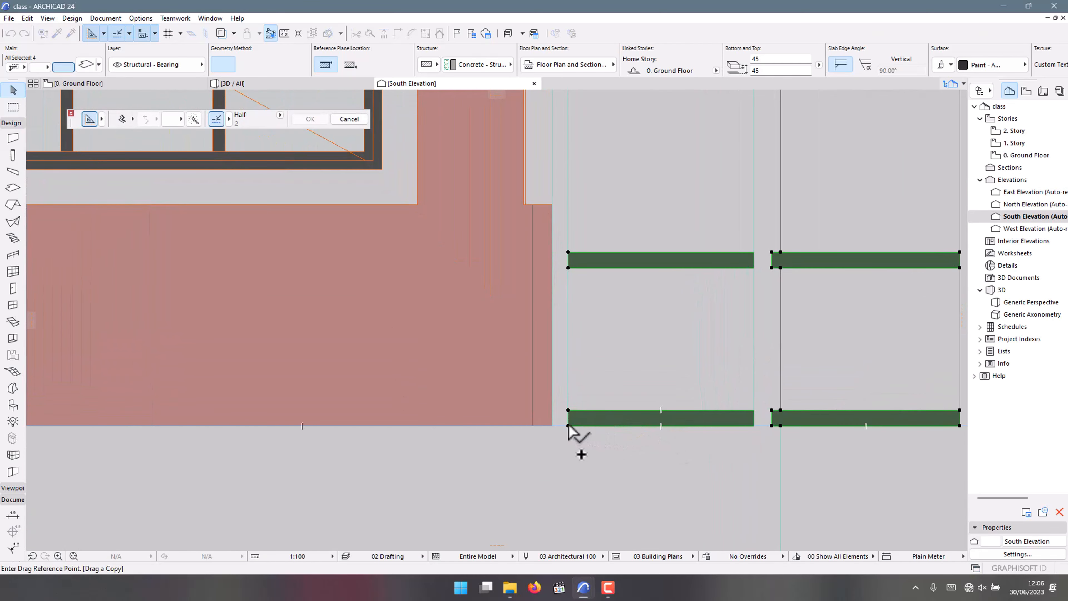
pyautogui.click(568, 425)
pyautogui.scroll(-3, 614, 425)
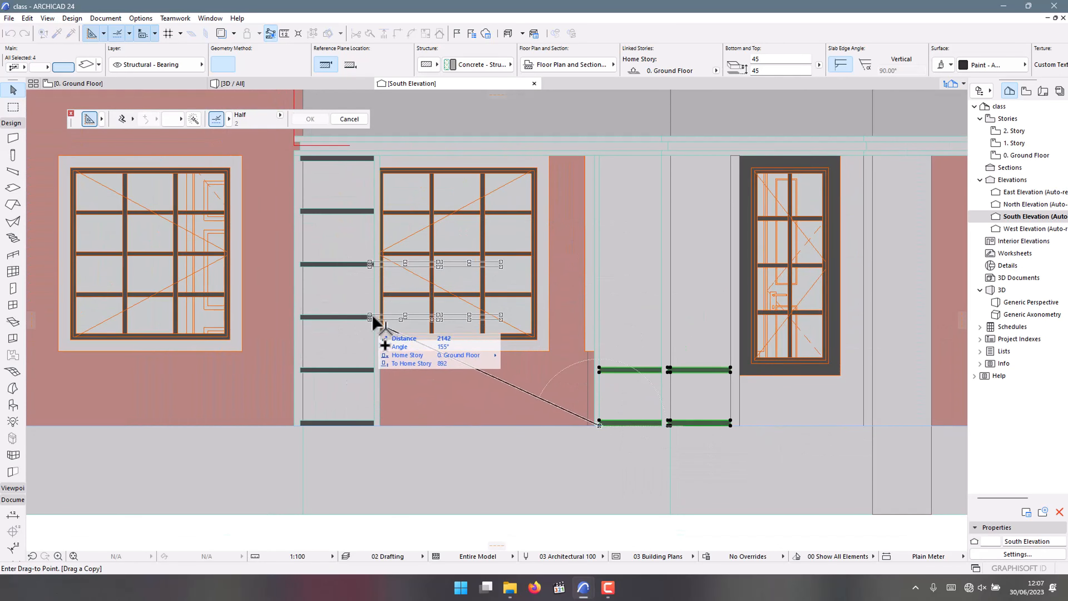
pyautogui.scroll(5, 373, 316)
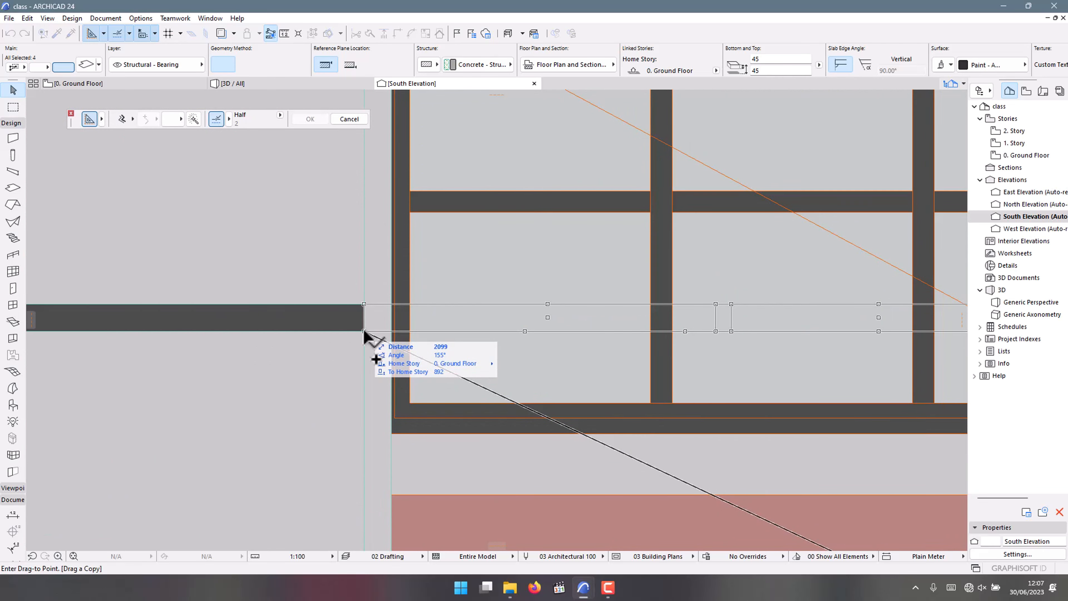
pyautogui.scroll(-4, 364, 332)
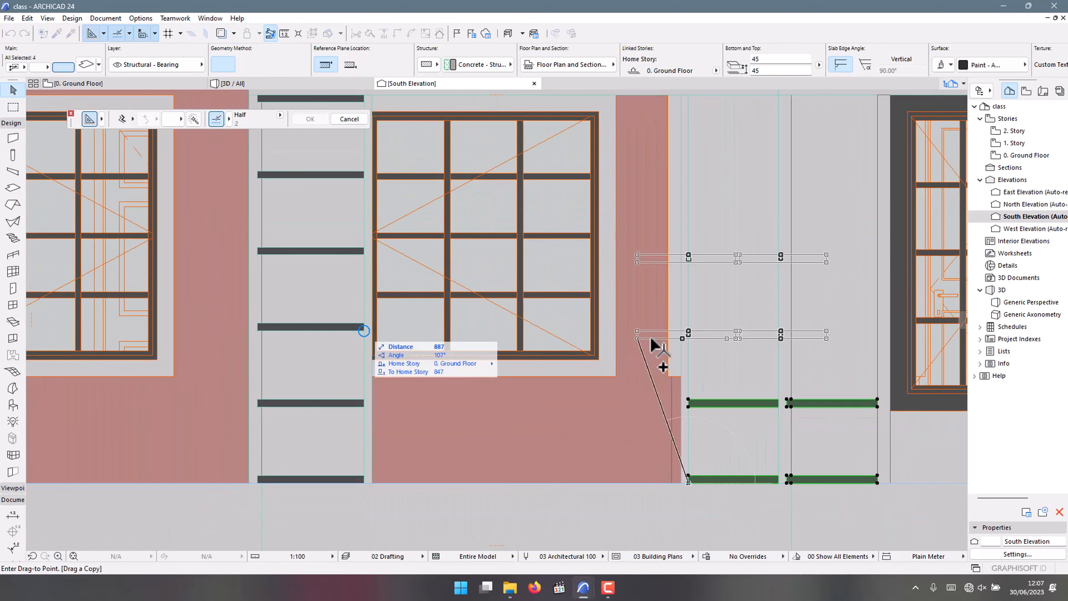
pyautogui.click(690, 332)
pyautogui.scroll(-5, 656, 337)
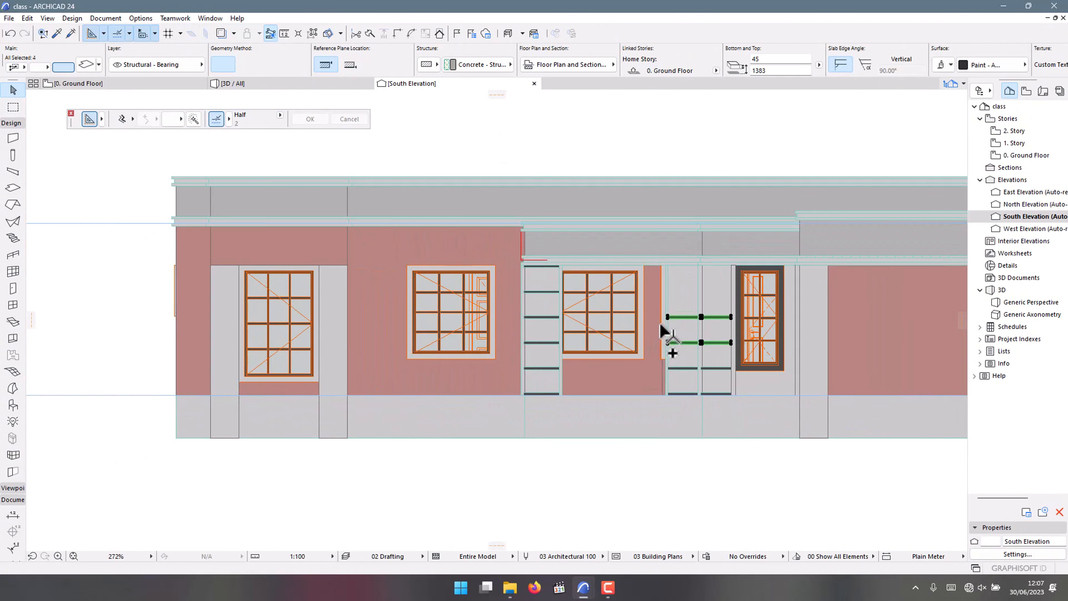
# - Copy the pillars' third and fourth band rows another 892 mm straight up to complete the bands to the pillar tops
pyautogui.scroll(5, 662, 331)
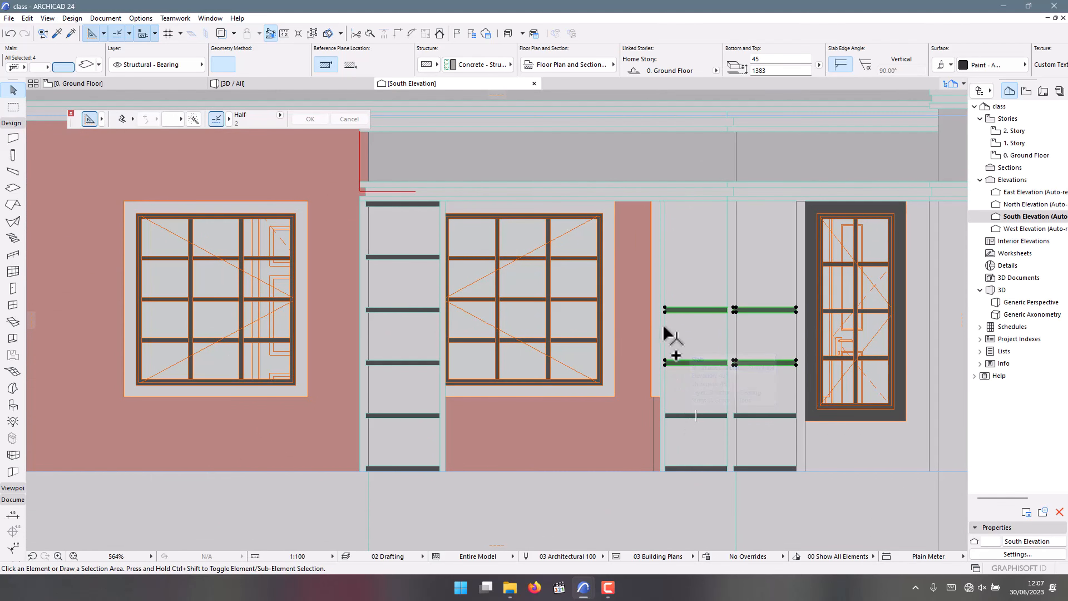
pyautogui.hotkey('ctrl', 'shift', 'd')
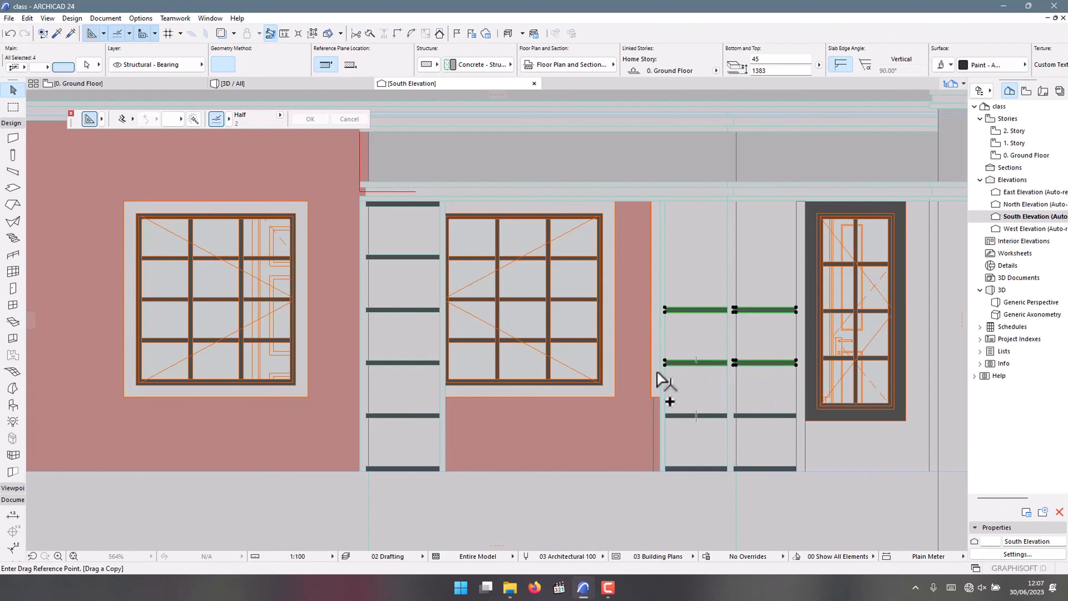
pyautogui.scroll(4, 671, 363)
pyautogui.click(672, 357)
pyautogui.scroll(-4, 663, 448)
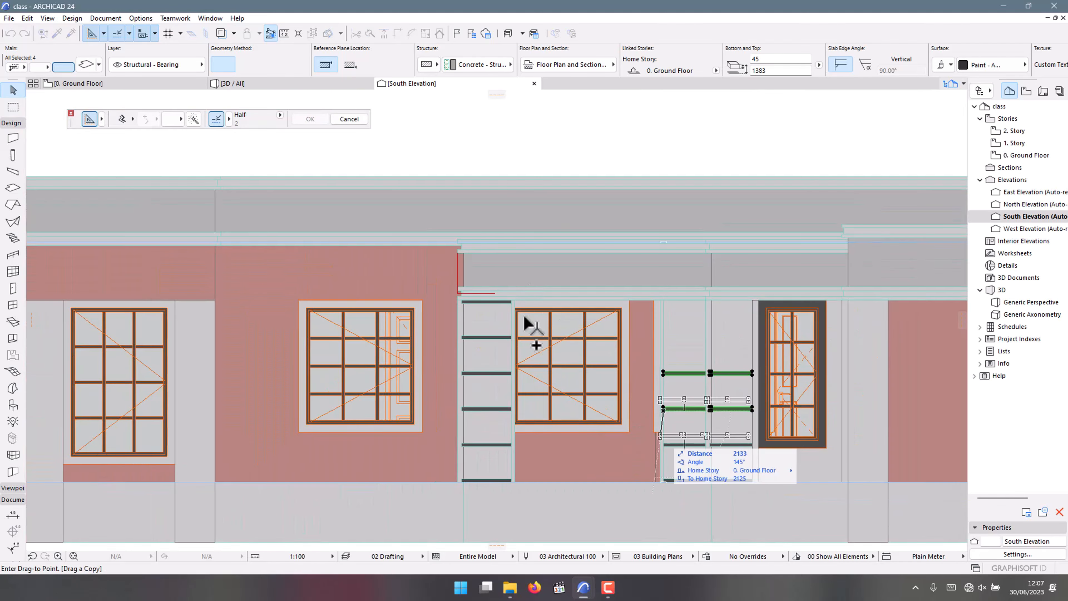
pyautogui.scroll(4, 520, 370)
pyautogui.scroll(1, 504, 359)
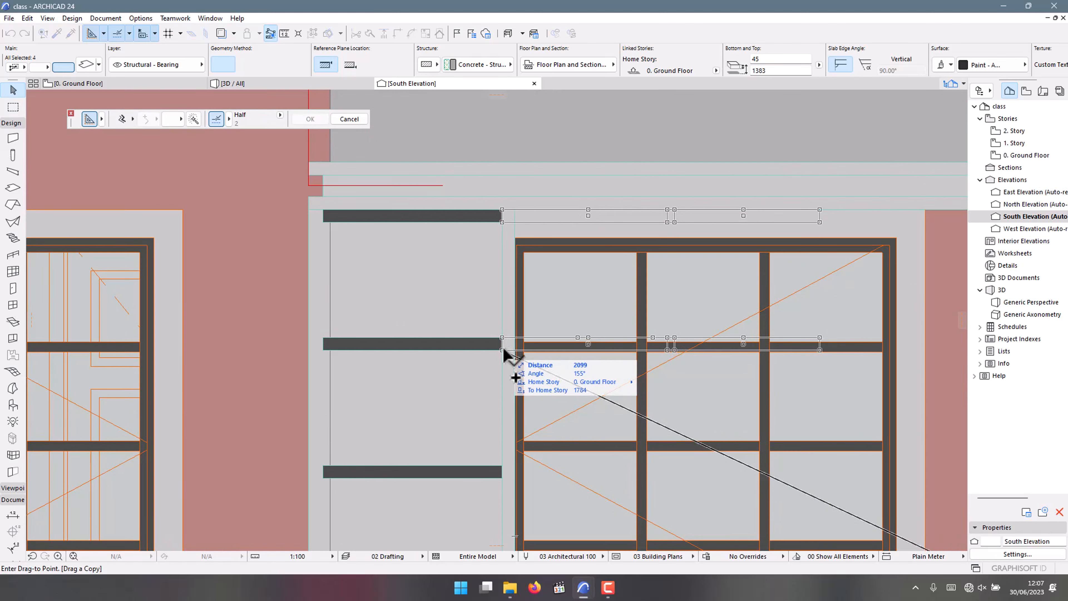
pyautogui.scroll(-3, 388, 326)
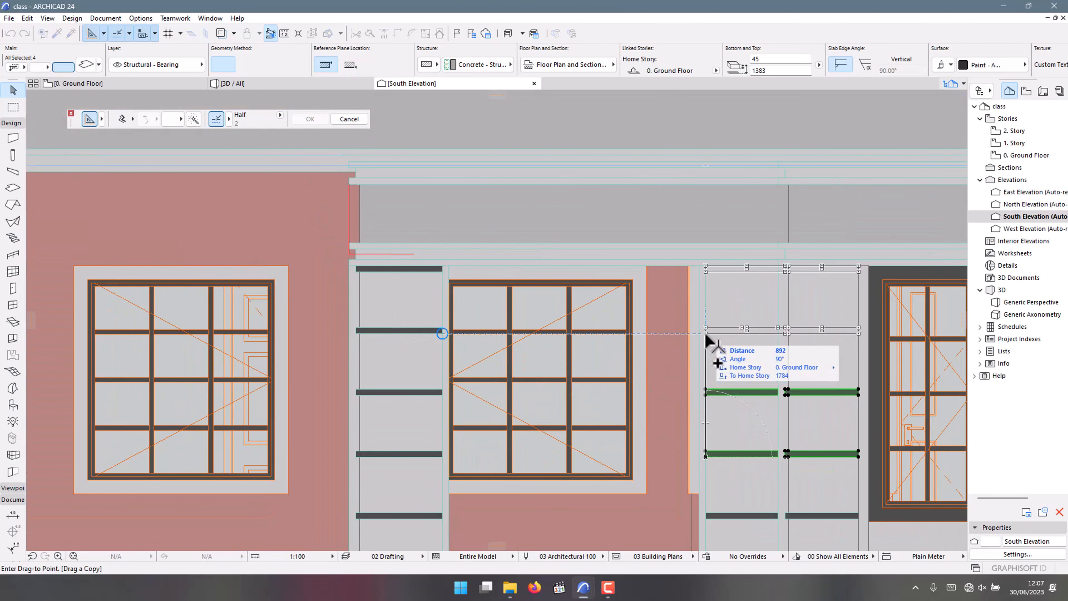
pyautogui.click(707, 341)
pyautogui.scroll(-2, 437, 99)
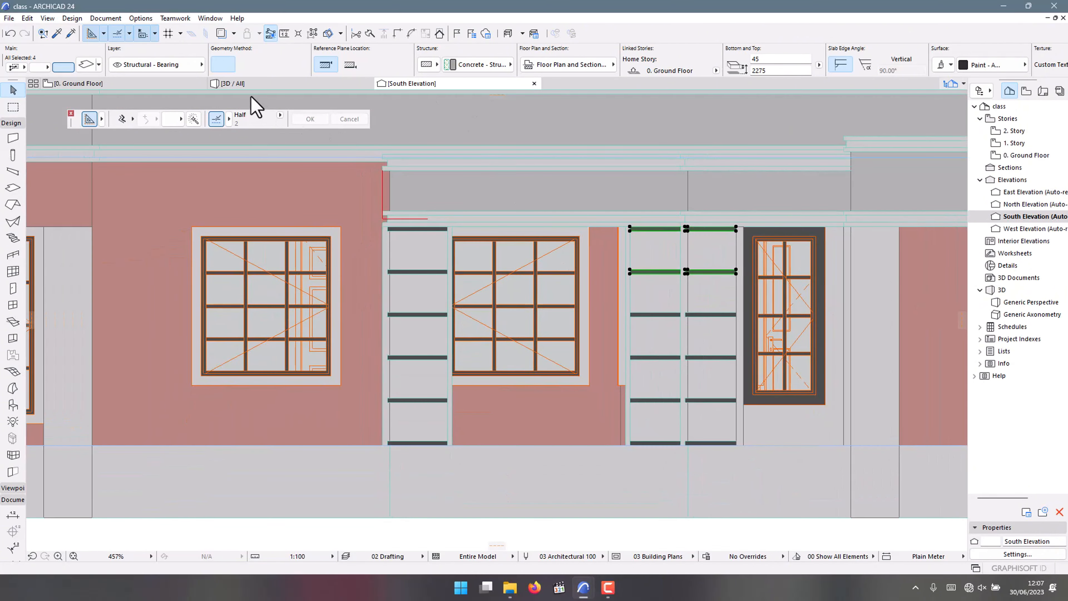
# - Examine the banded porch pillars in the 3D view from several angles with nothing selected
pyautogui.click(252, 83)
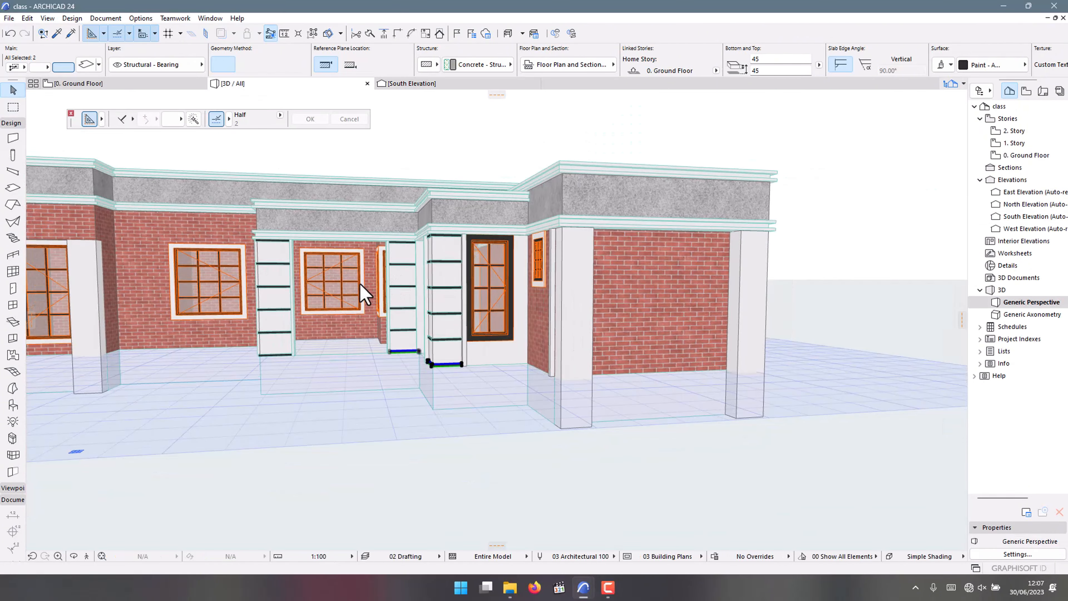
pyautogui.keyDown('shift'); pyautogui.moveTo(361, 287); pyautogui.dragTo(343, 226, button='middle'); pyautogui.keyUp('shift')
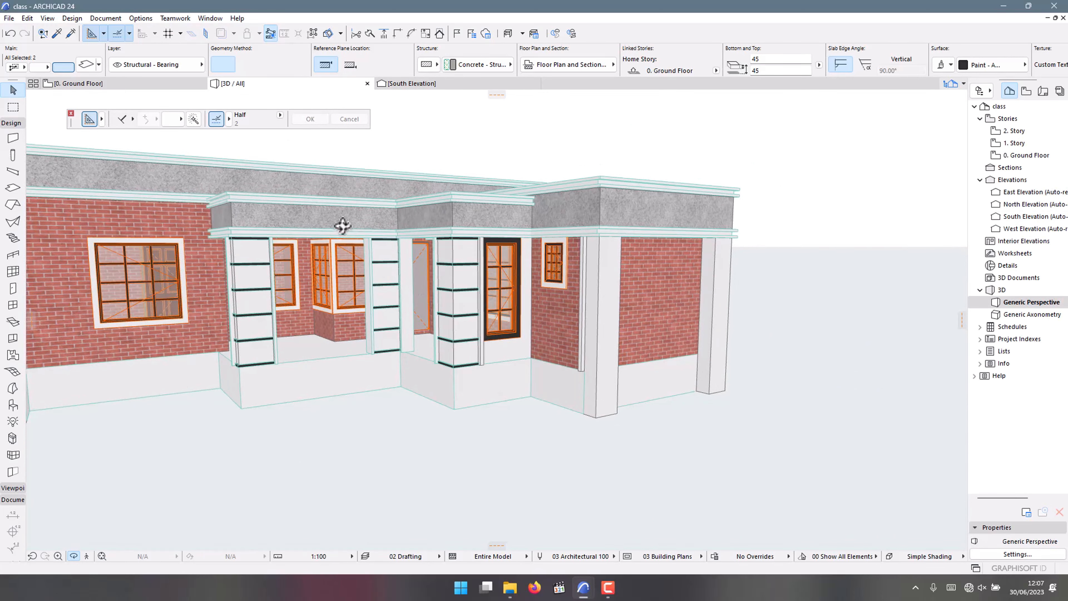
pyautogui.scroll(3, 463, 298)
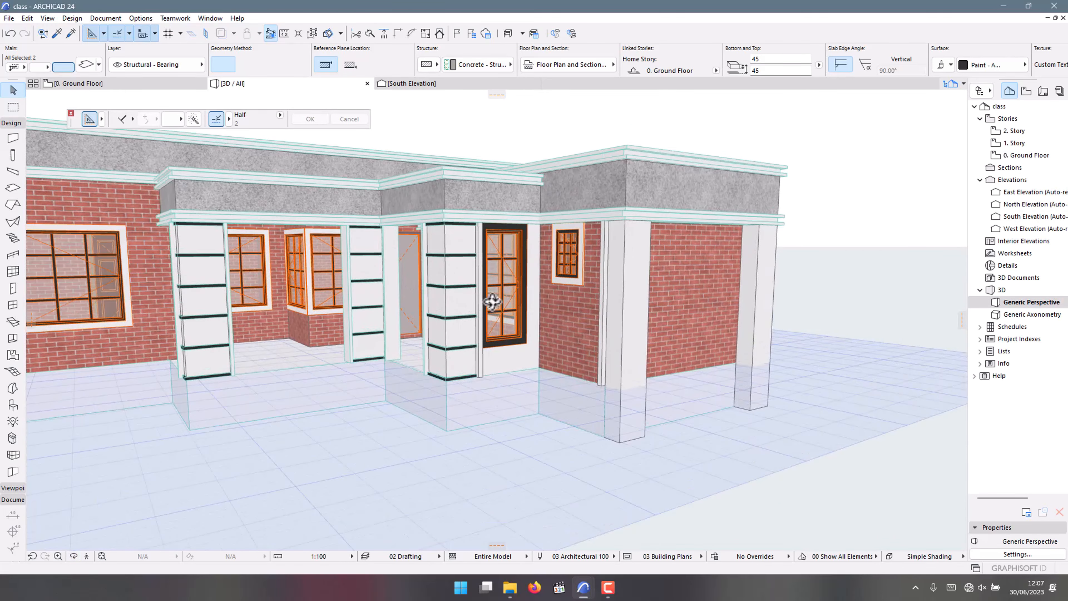
pyautogui.press('Escape')
pyautogui.keyDown('shift'); pyautogui.moveTo(461, 303); pyautogui.dragTo(381, 343, button='middle'); pyautogui.keyUp('shift')
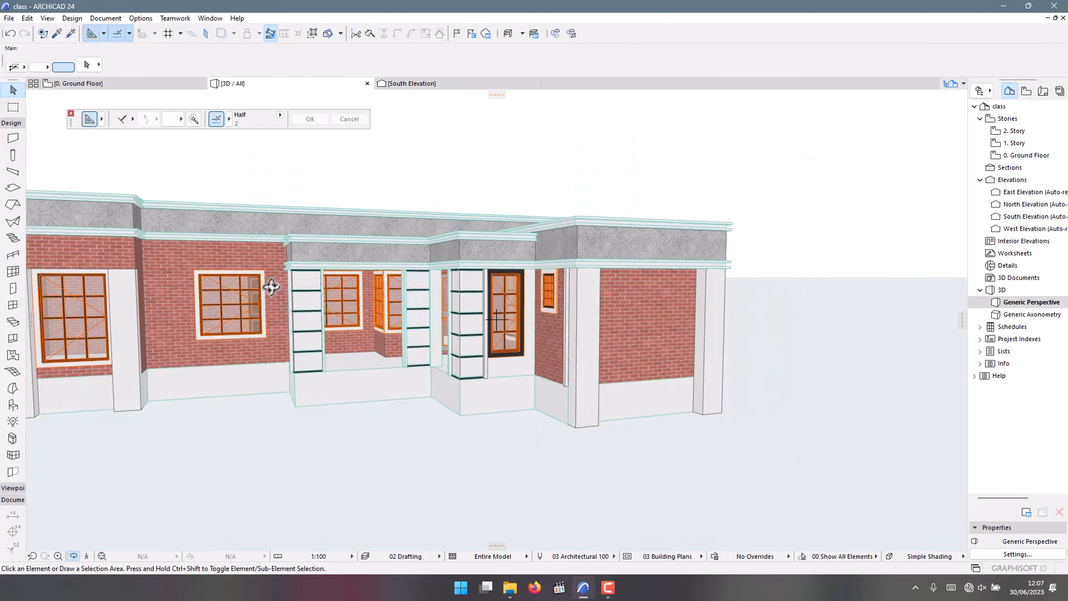
pyautogui.keyDown('shift'); pyautogui.moveTo(271, 287); pyautogui.dragTo(444, 337, button='middle'); pyautogui.keyUp('shift')
pyautogui.moveTo(579, 589)
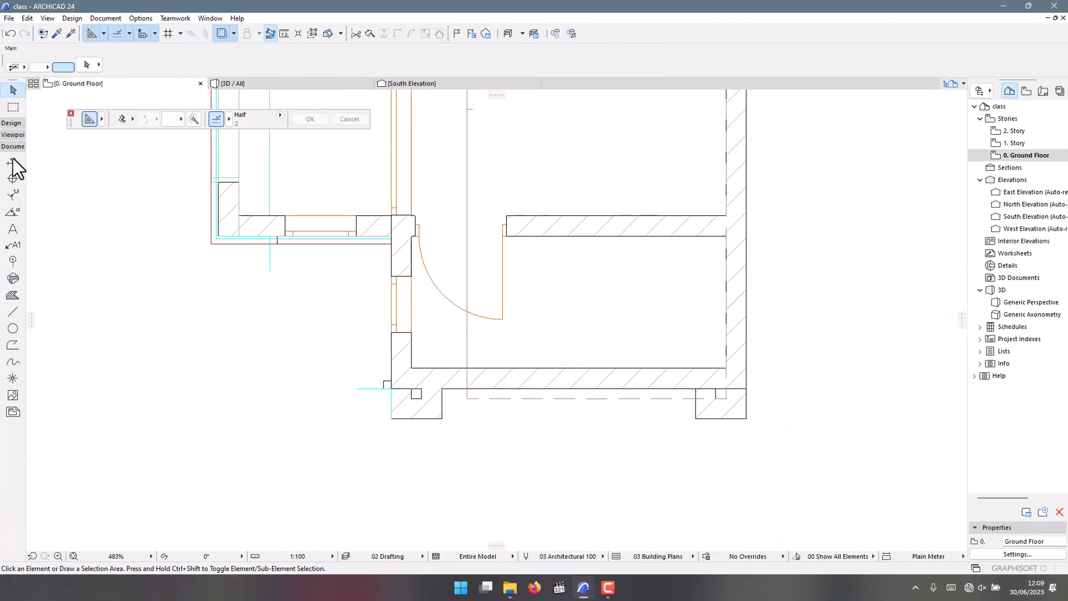
# - On the Ground Floor plan, trace the three exposed sides of the projecting room's lower-left pillar with a solid polyline
pyautogui.click(10, 314)
pyautogui.scroll(6, 308, 413)
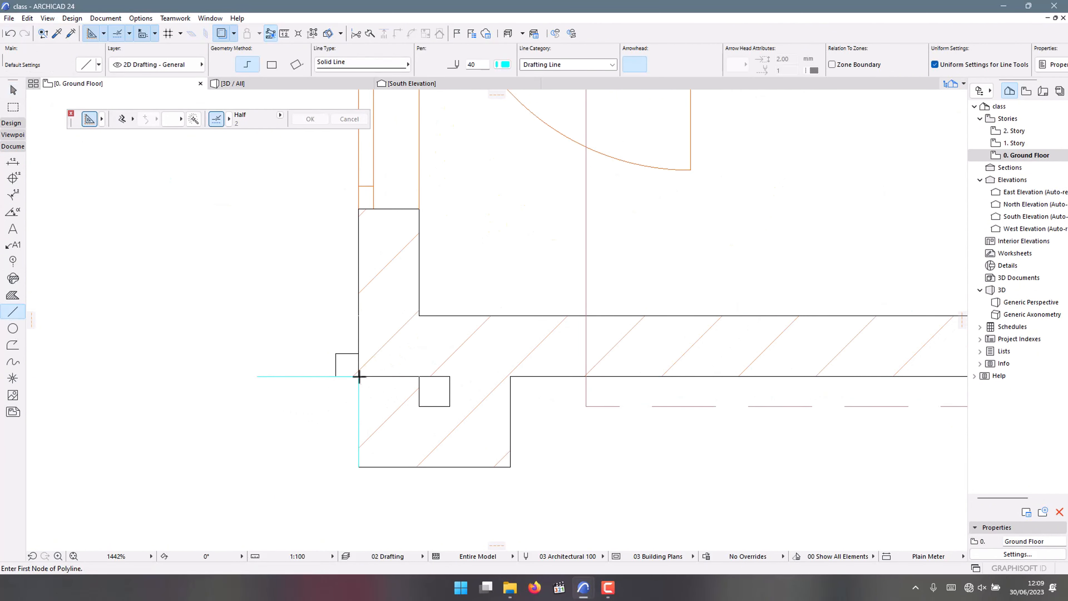
pyautogui.click(356, 419)
pyautogui.click(358, 466)
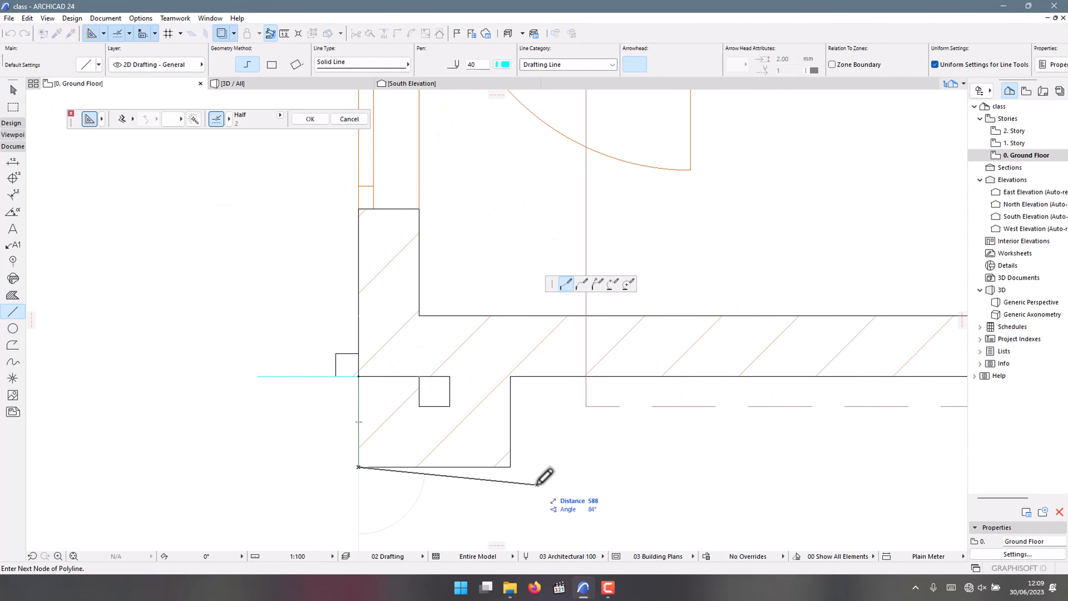
pyautogui.click(510, 467)
pyautogui.doubleClick(510, 375)
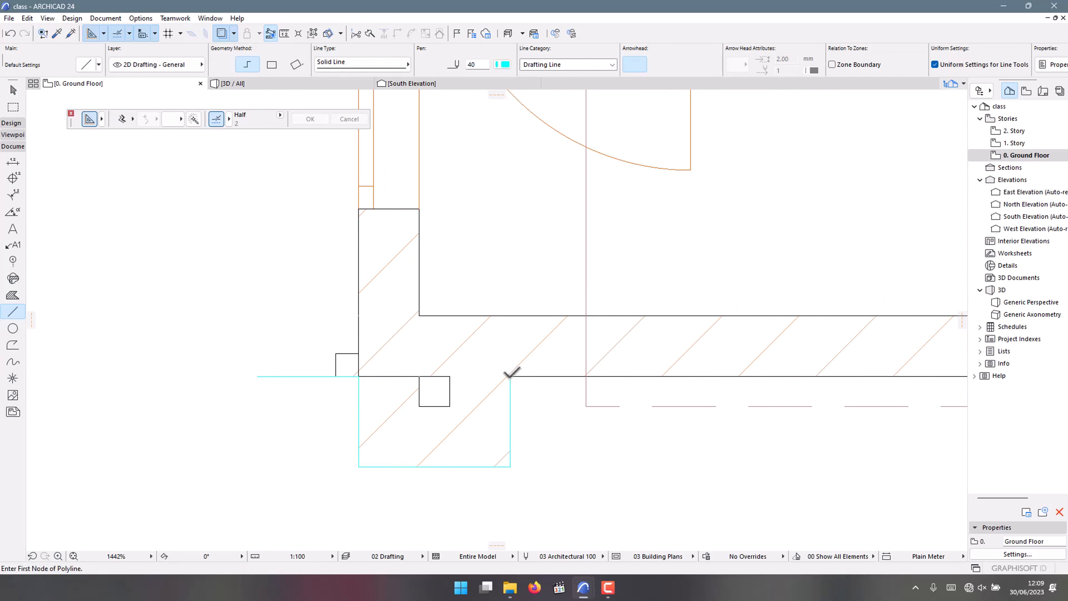
# - Select the three traced pillar lines and offset a copy of them 25 mm outward
pyautogui.keyDown('shift'); pyautogui.click(510, 421); pyautogui.keyUp('shift')
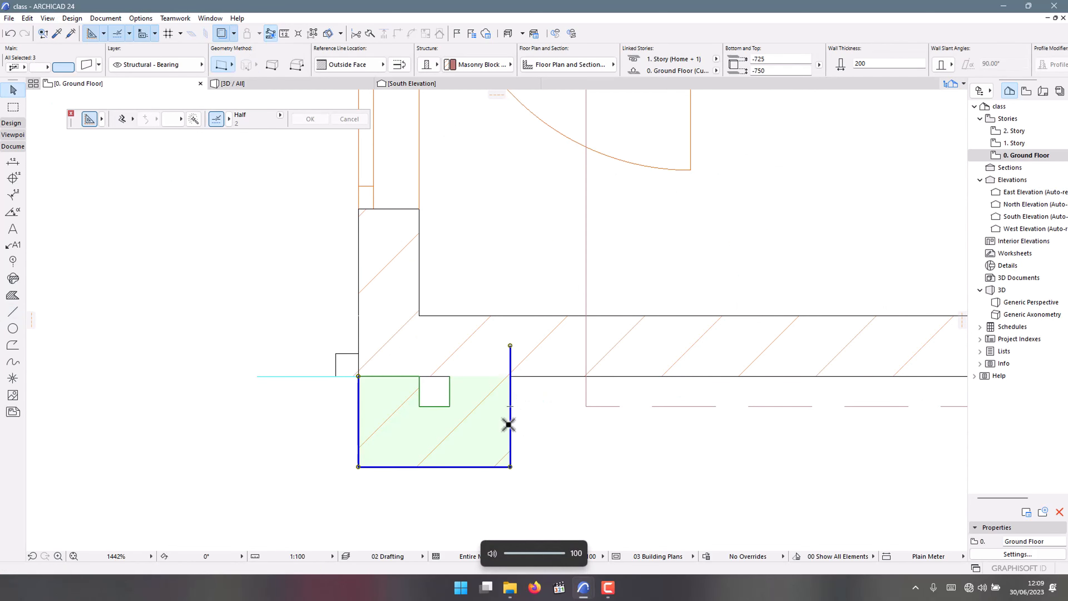
pyautogui.scroll(1, 504, 425)
pyautogui.click(512, 422)
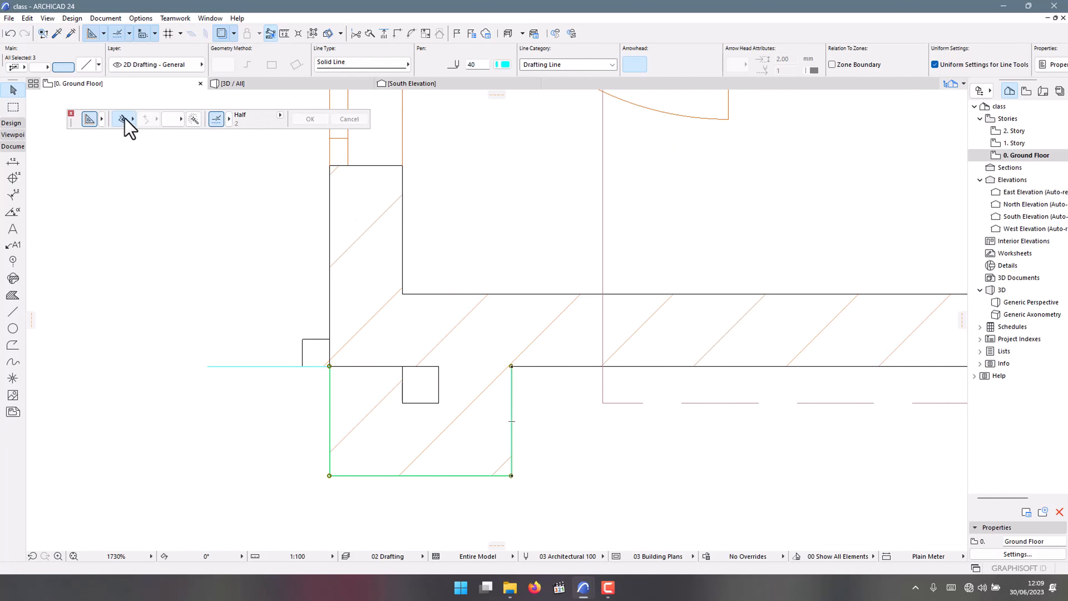
pyautogui.click(329, 367)
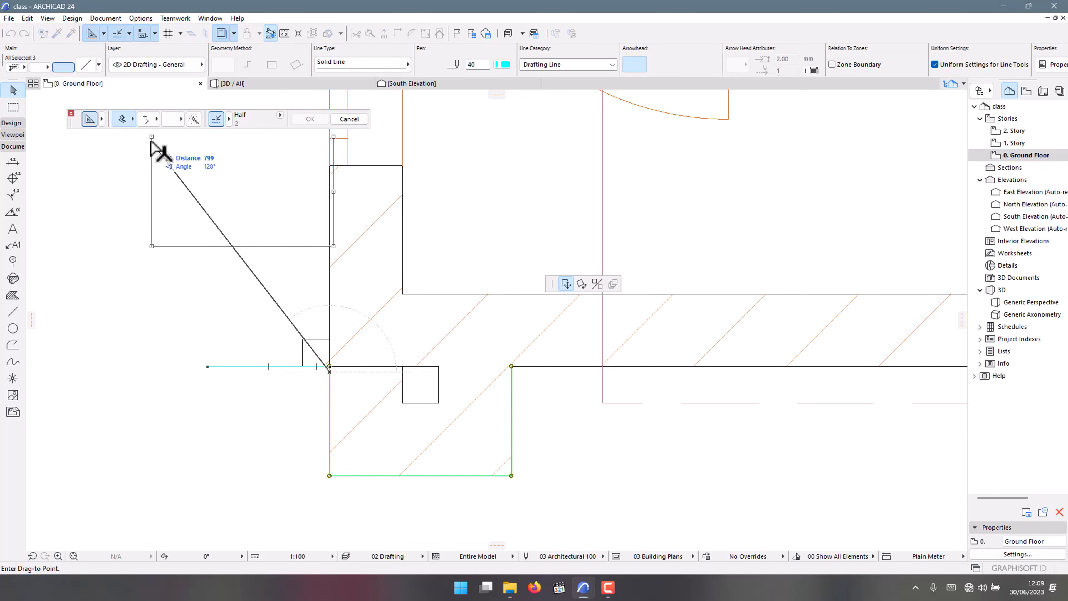
pyautogui.click(12, 311)
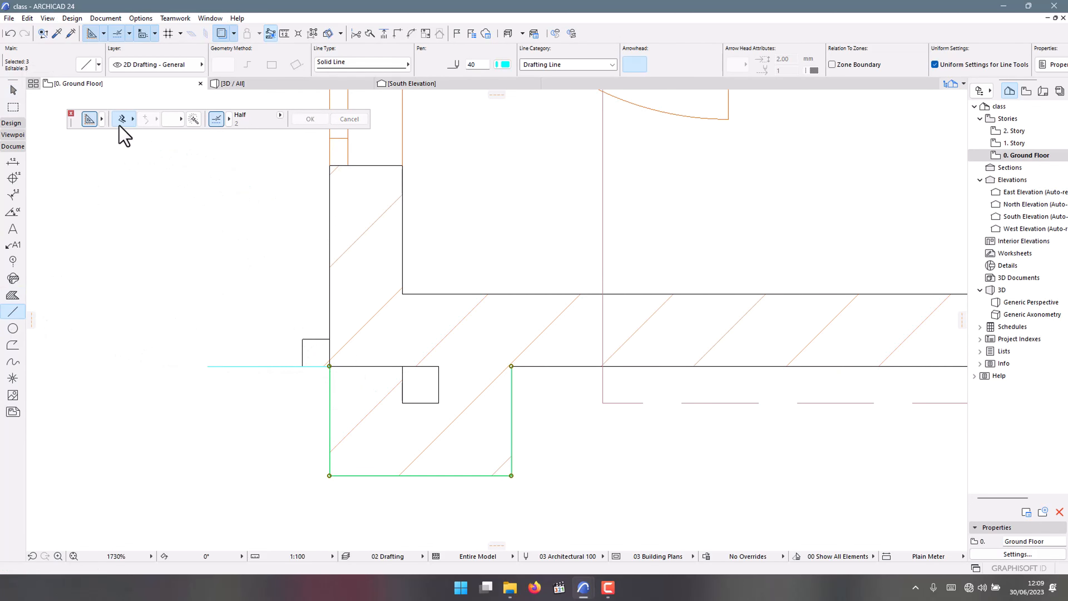
pyautogui.click(329, 406)
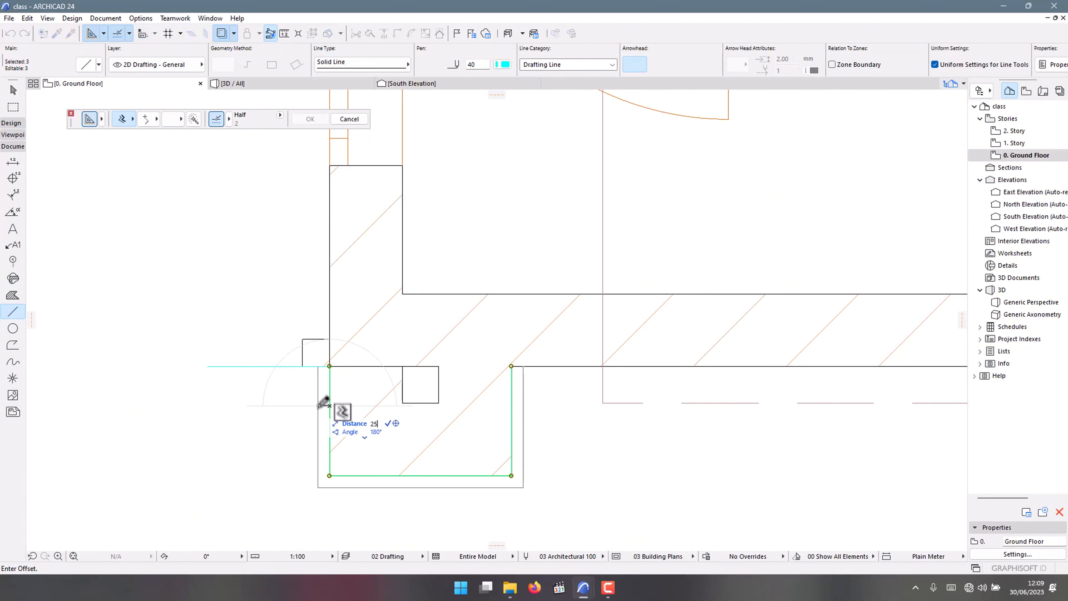
pyautogui.write('25')
pyautogui.press('Return')
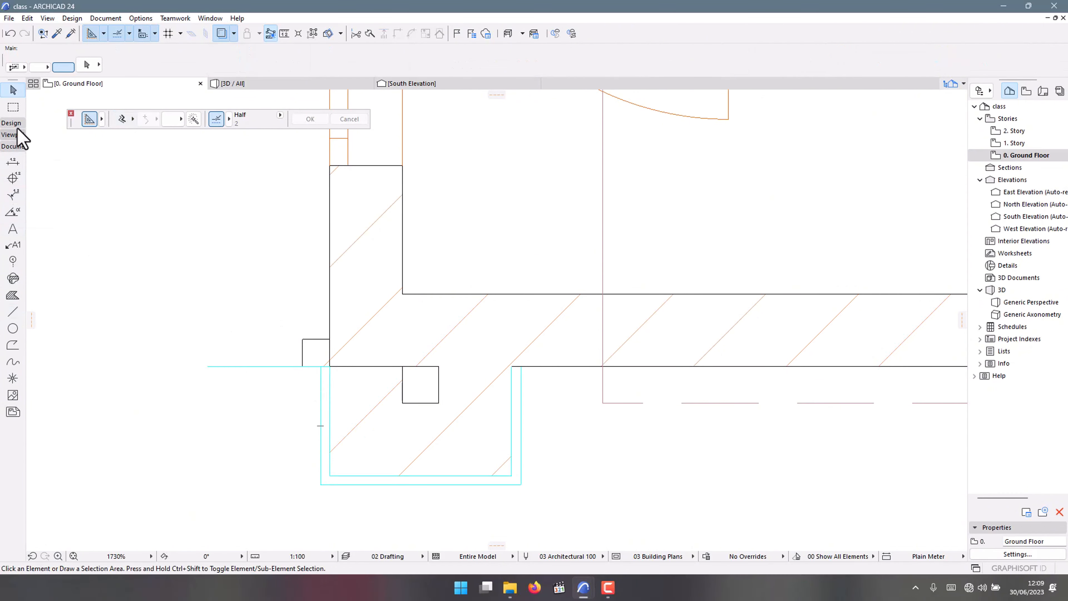
# - Draw a U-shaped slab filling the 25 mm strip between the pillar's face lines and their offset copy
pyautogui.click(16, 125)
pyautogui.click(13, 188)
pyautogui.scroll(3, 342, 400)
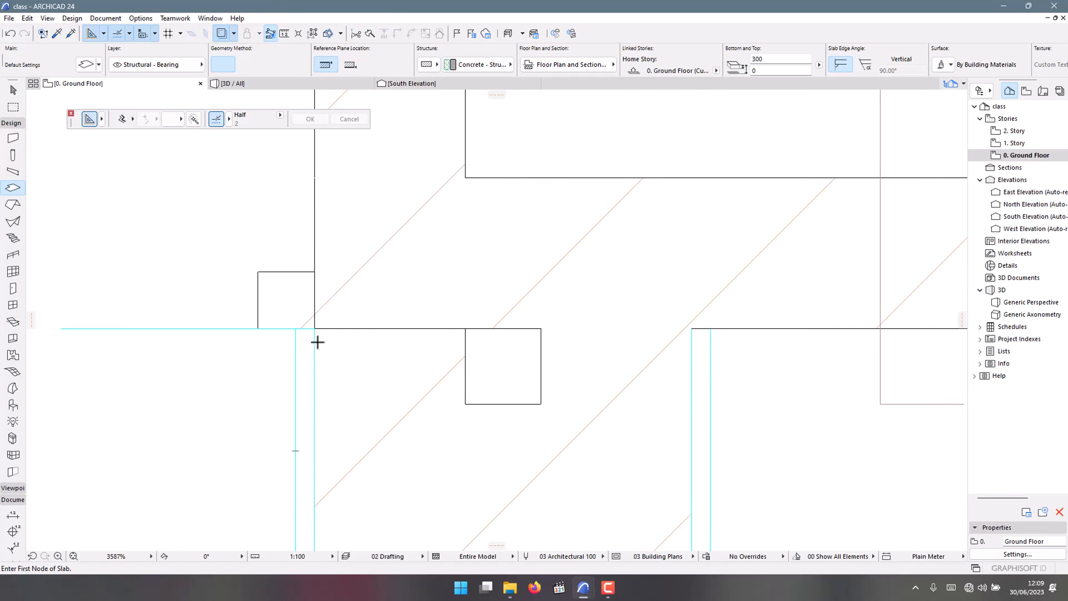
pyautogui.click(314, 328)
pyautogui.scroll(-2, 312, 421)
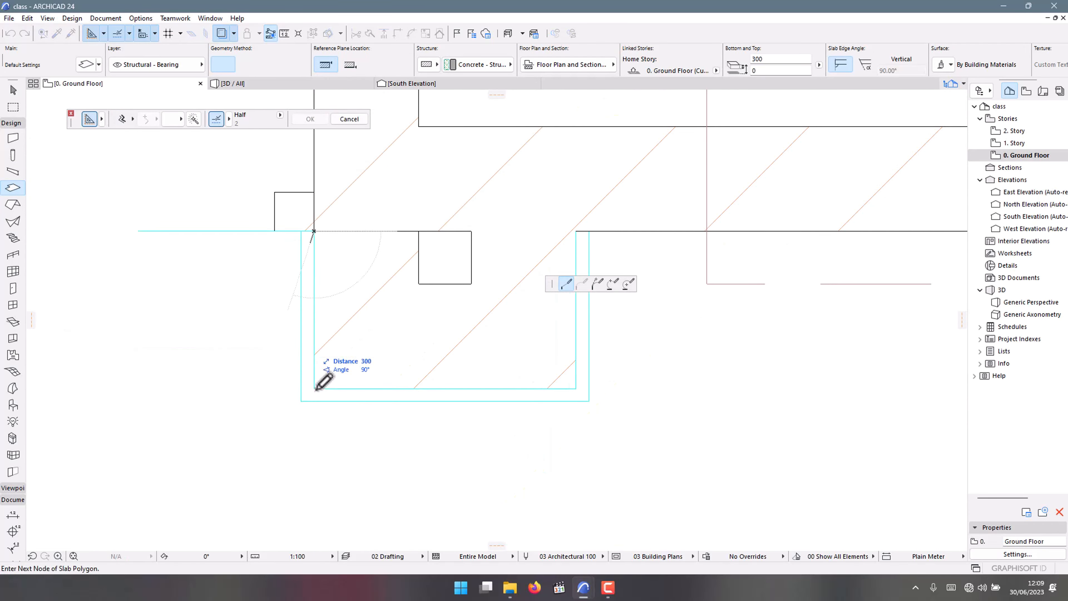
pyautogui.scroll(-2, 463, 398)
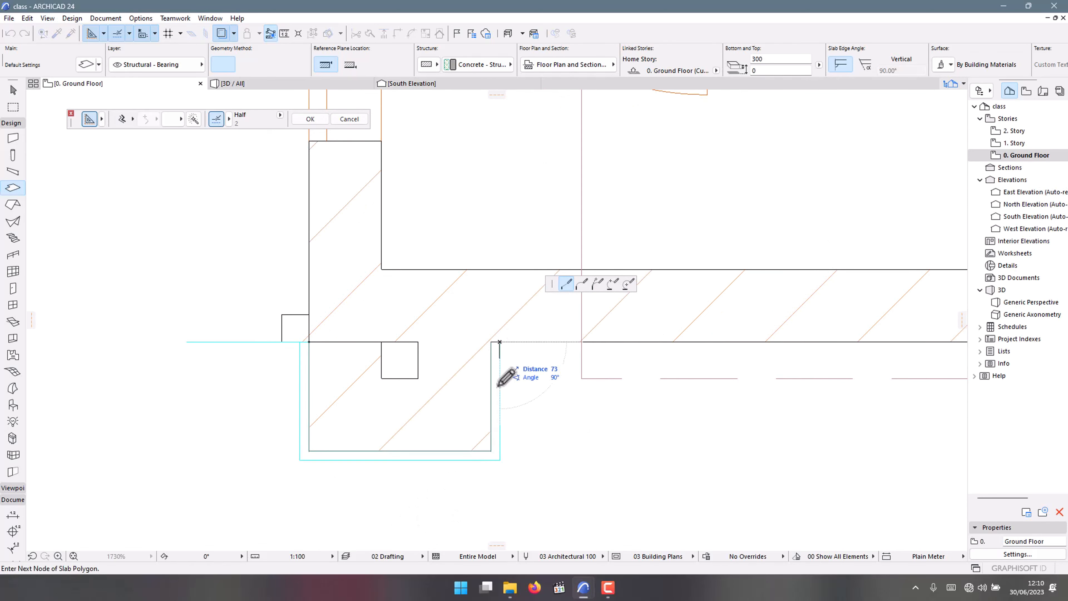
pyautogui.click(500, 460)
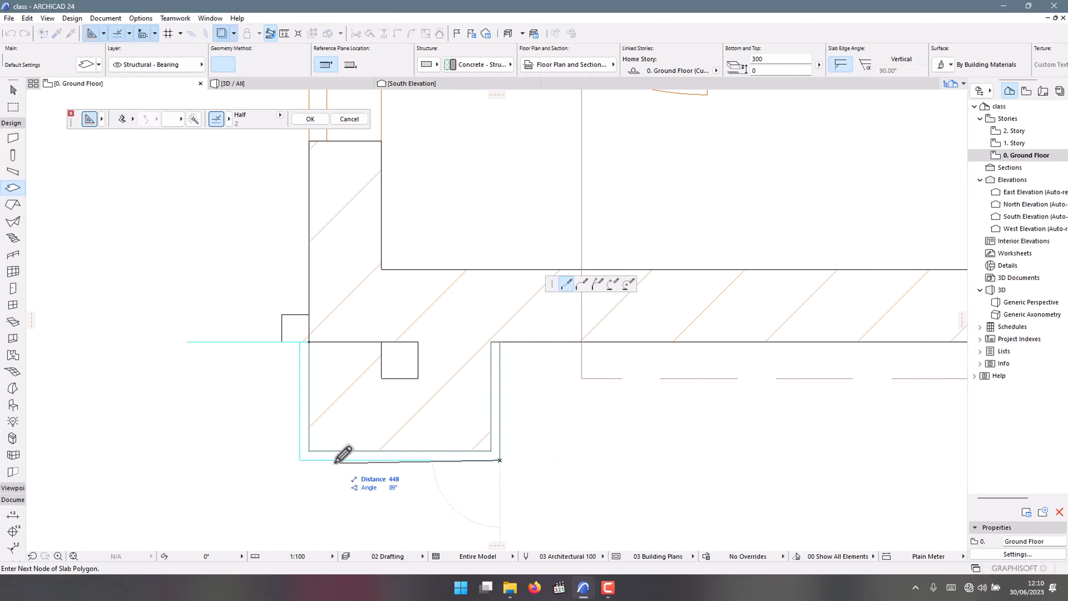
pyautogui.click(299, 460)
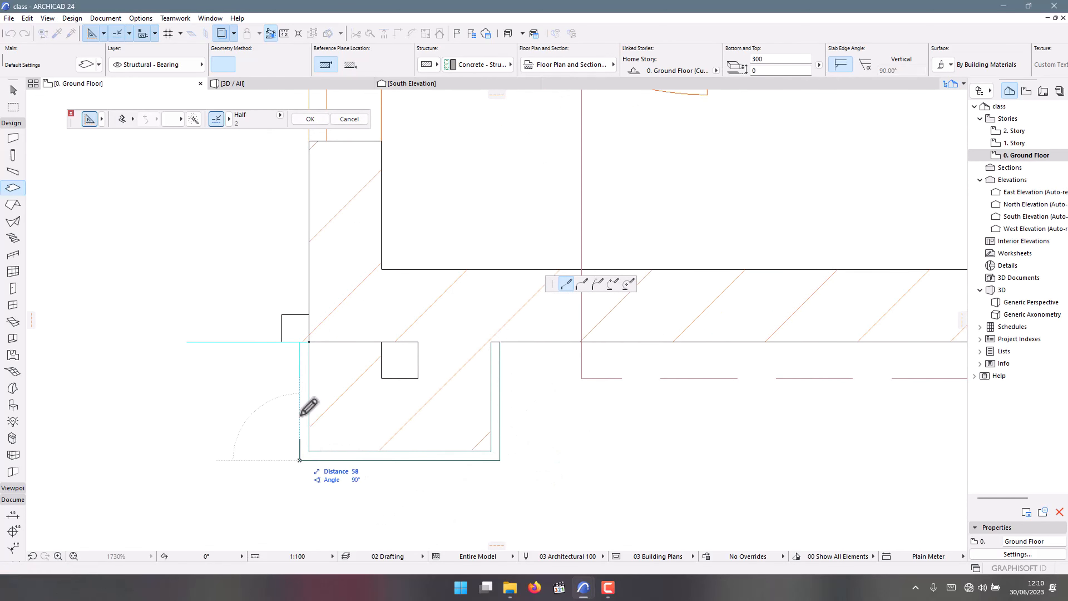
pyautogui.click(310, 342)
pyautogui.scroll(4, 297, 371)
pyautogui.press('Escape')
# - Set the thickness and the home-story offset of the pillar's U-shaped slab both to 45 mm
pyautogui.click(313, 338)
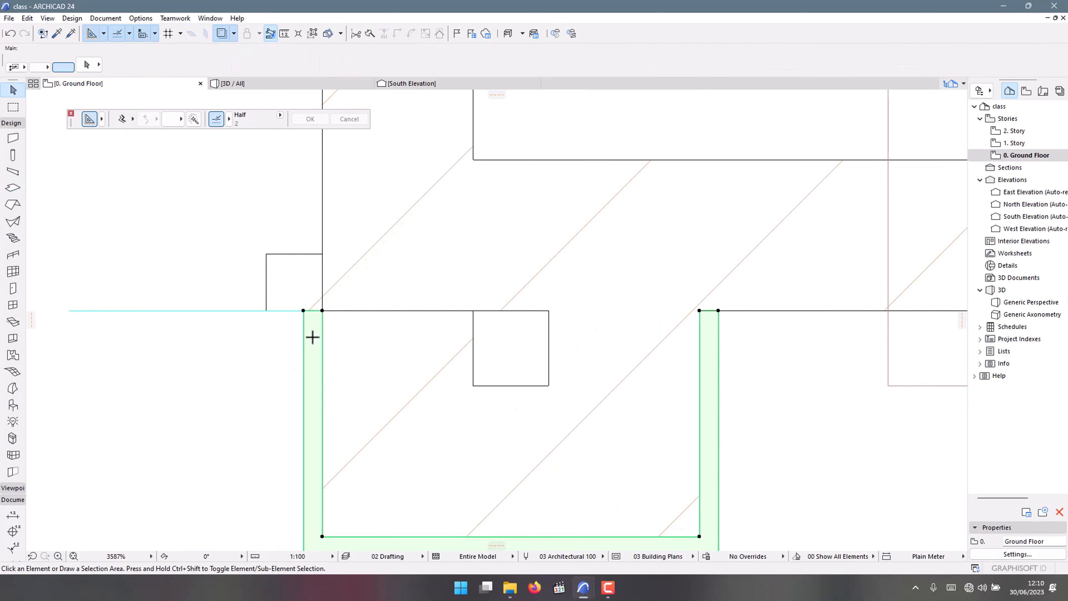
pyautogui.hotkey('ctrl', 't')
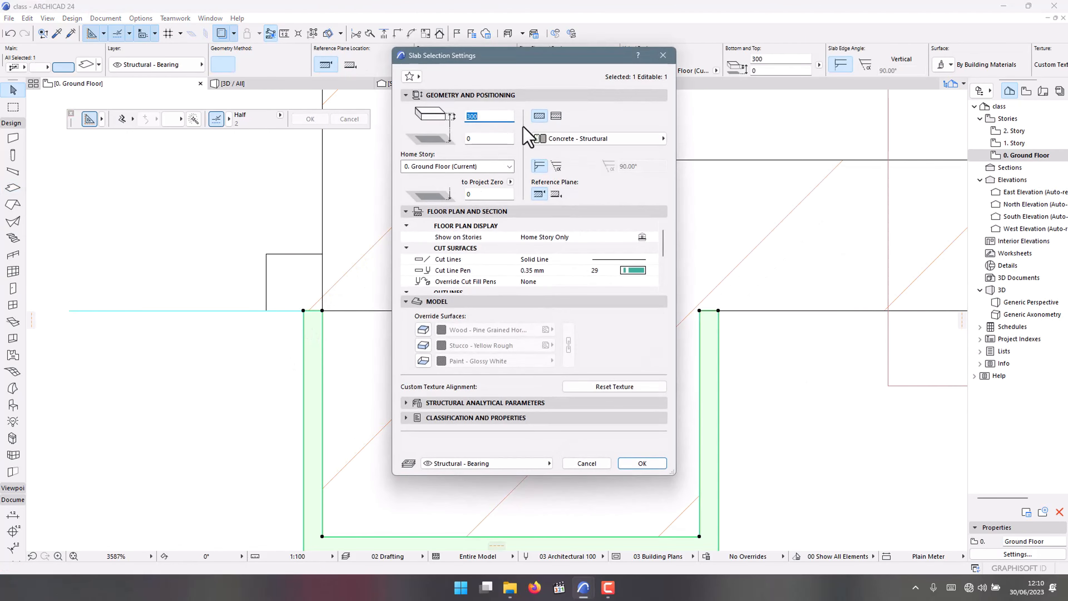
pyautogui.write('45')
pyautogui.press('Tab')
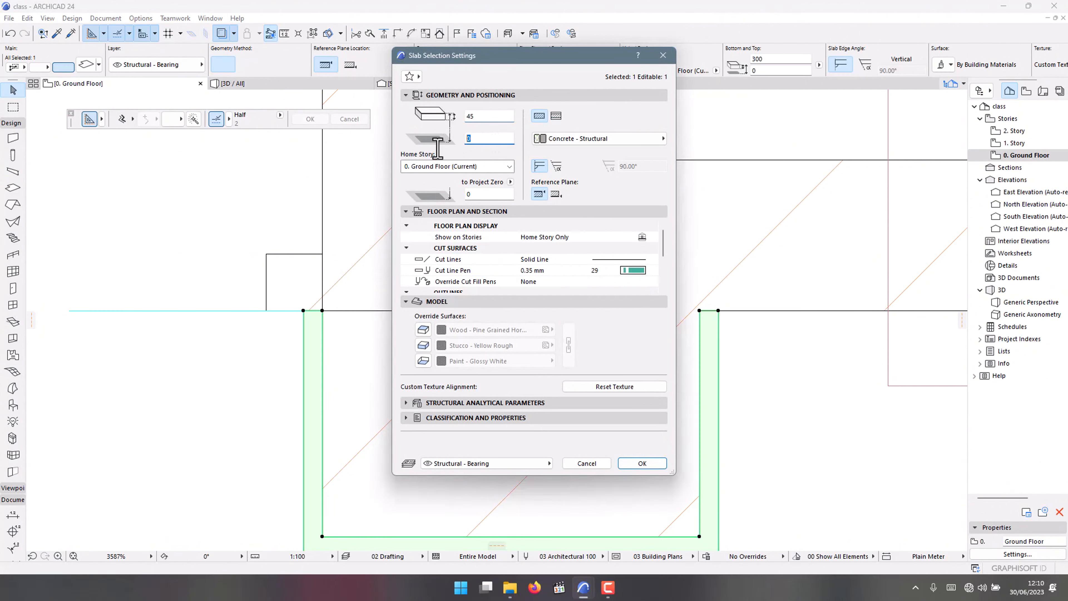
# - Override all three surfaces of the U-shaped slab with Paint - Anthracite C 01, and check the band in the 3D view
pyautogui.click(423, 332)
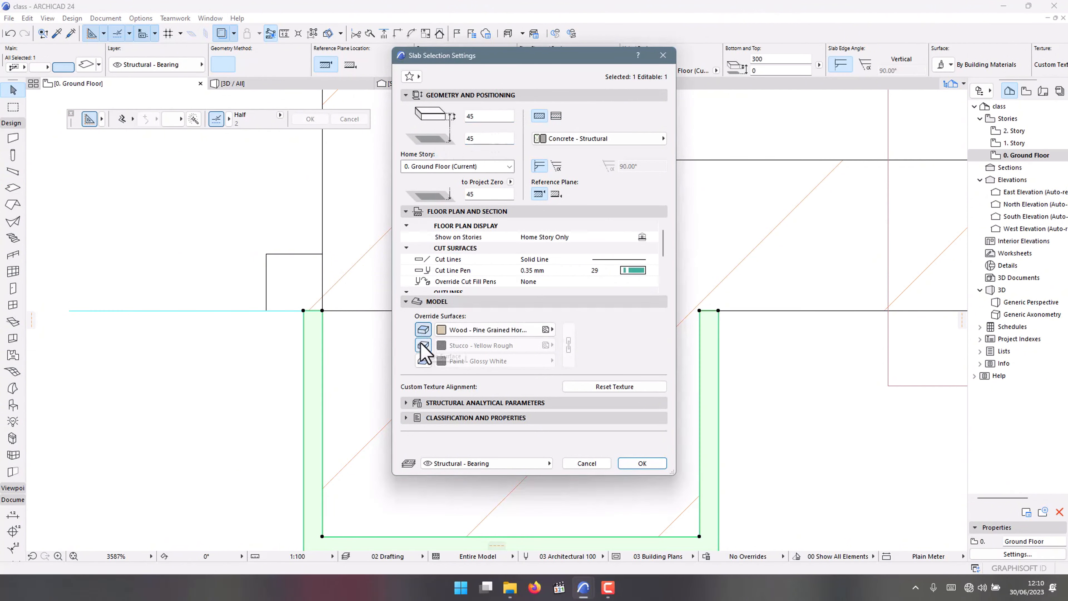
pyautogui.click(422, 345)
pyautogui.click(423, 360)
pyautogui.click(492, 331)
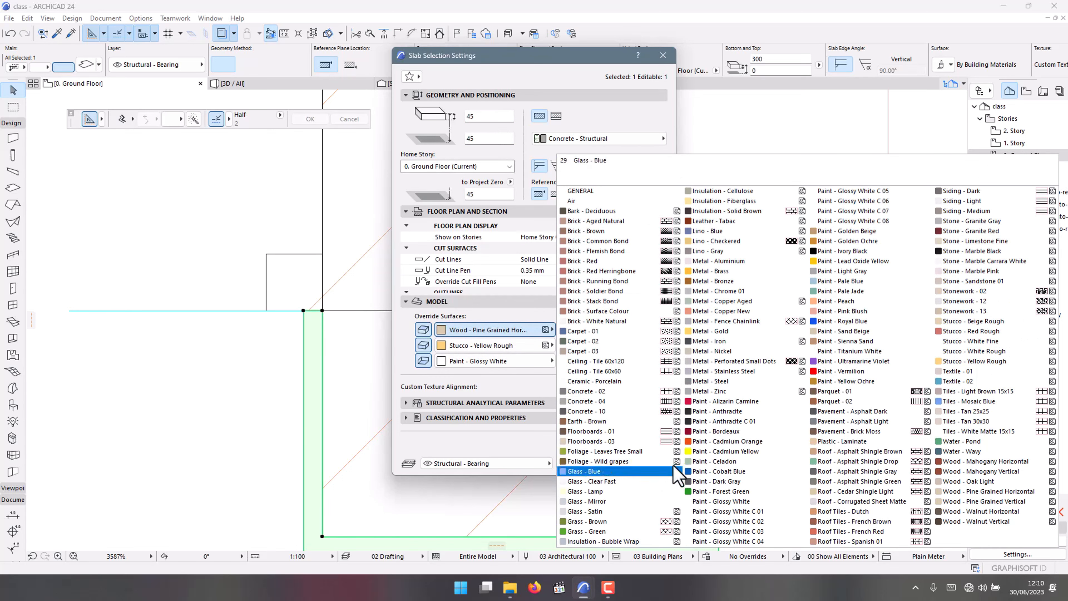
pyautogui.click(737, 422)
pyautogui.click(569, 345)
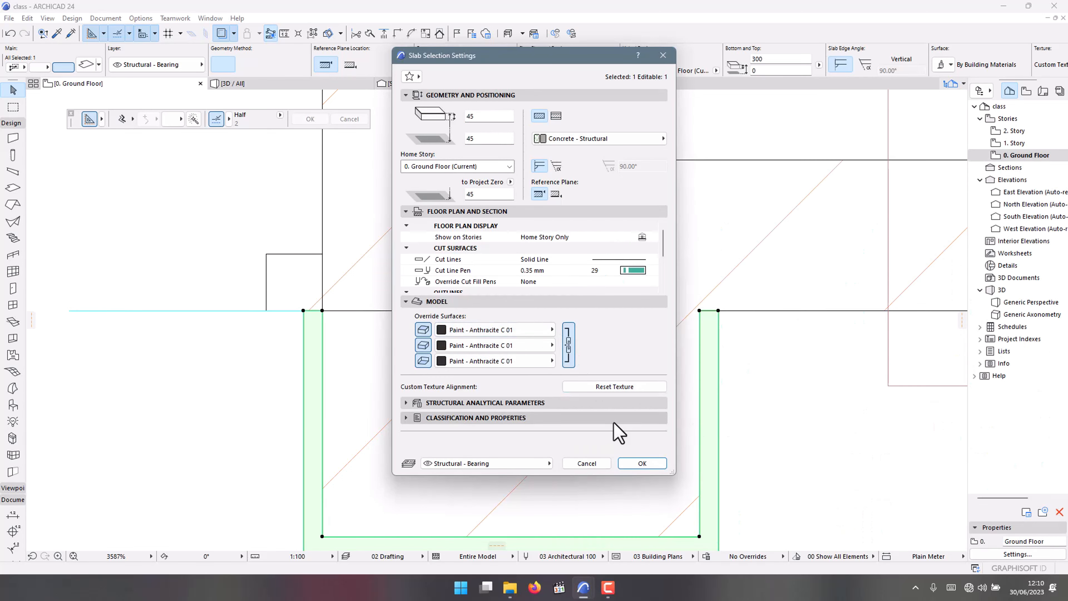
pyautogui.click(643, 460)
pyautogui.scroll(-3, 339, 106)
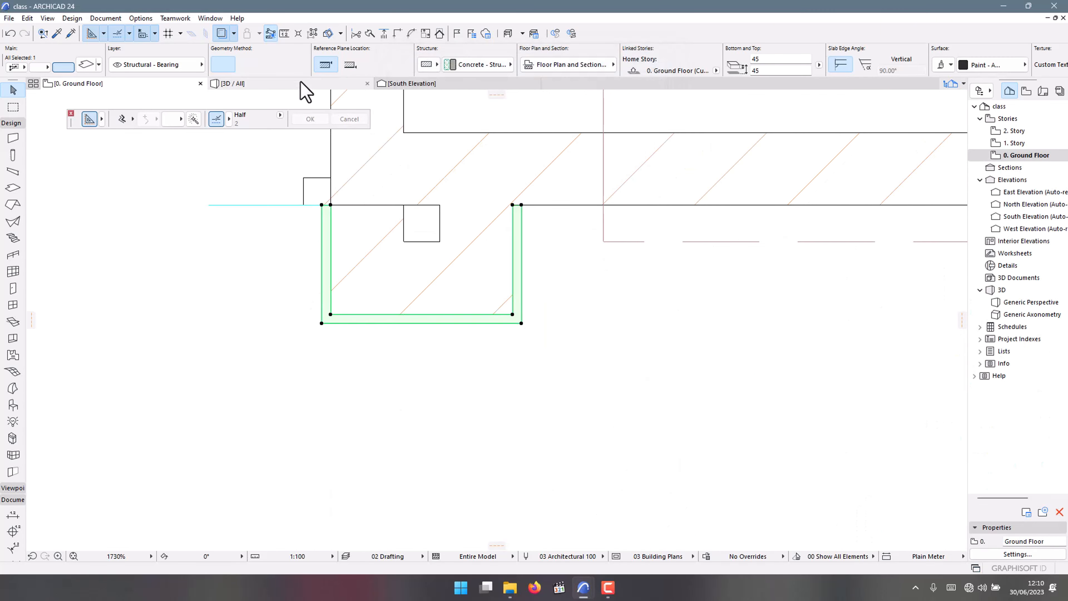
pyautogui.click(300, 83)
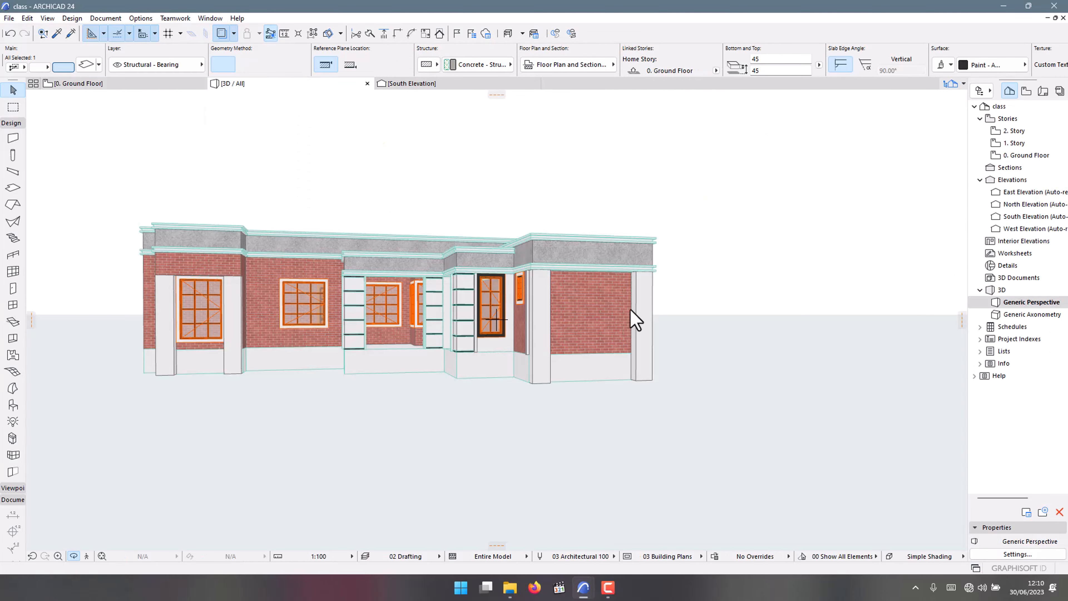
pyautogui.scroll(4, 556, 362)
pyautogui.moveTo(547, 345); pyautogui.dragTo(713, 352)
pyautogui.moveTo(515, 333); pyautogui.dragTo(477, 270)
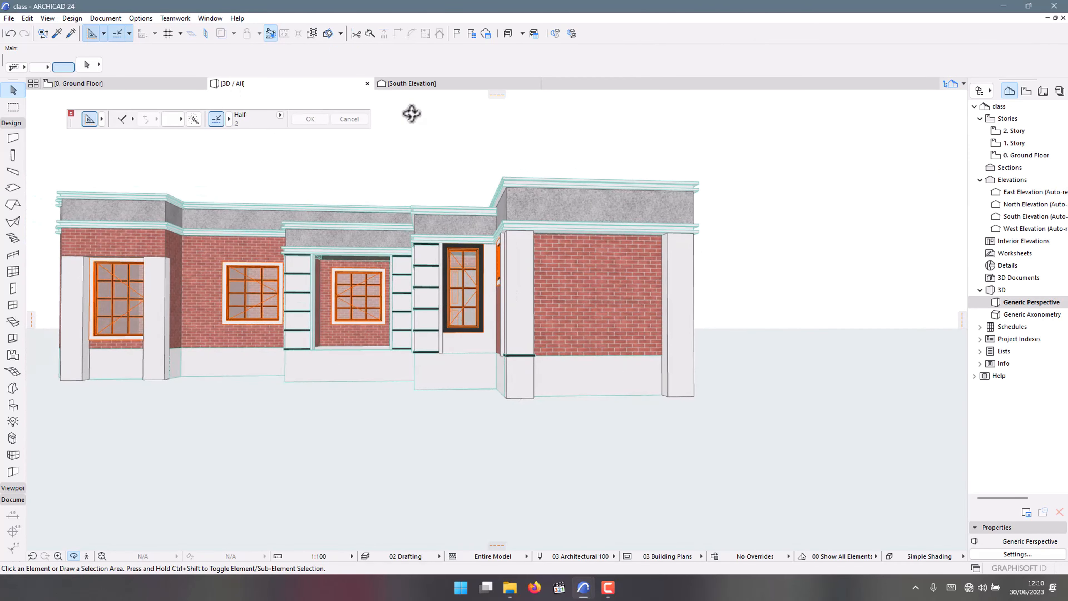
# - On the Ground Floor plan, drag a copy of the U-shaped slab onto the matching corner of the projecting room's other front pillar
pyautogui.click(143, 84)
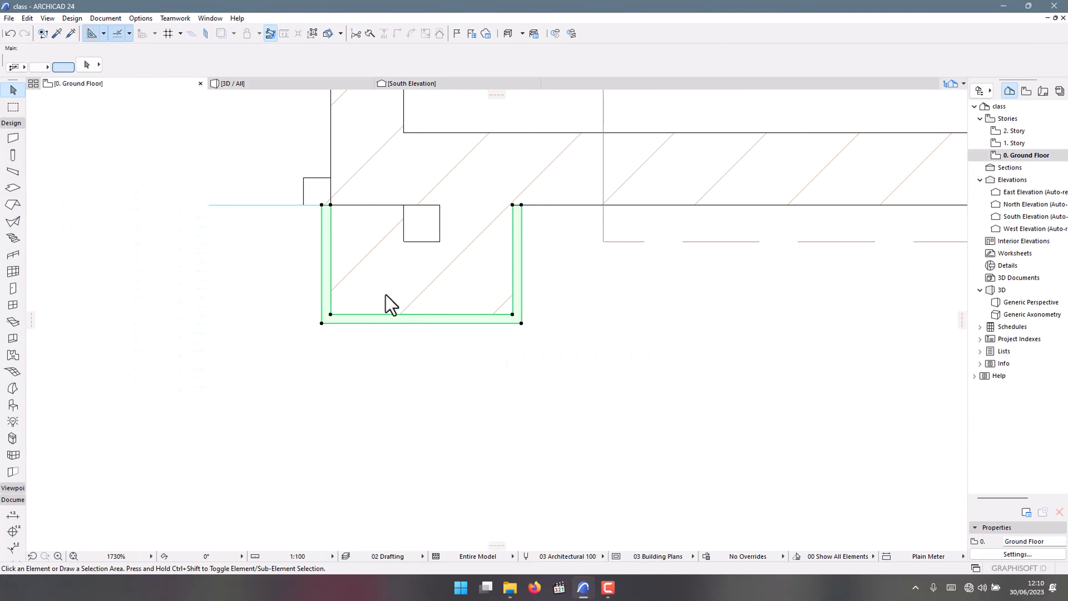
pyautogui.hotkey('ctrl', 'shift', 'd')
pyautogui.click(512, 315)
pyautogui.scroll(-3, 336, 313)
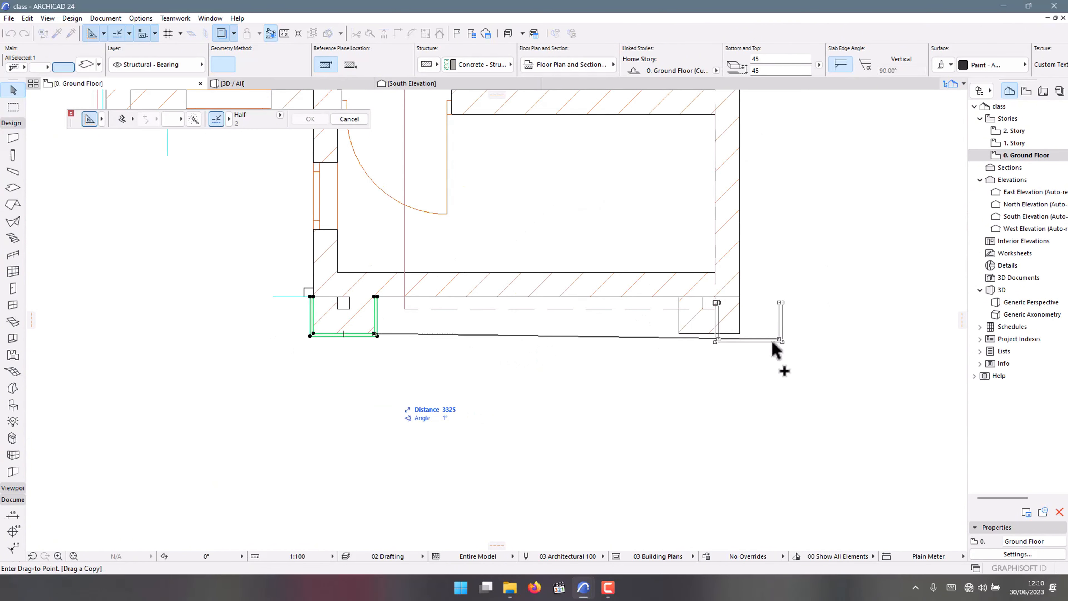
pyautogui.scroll(3, 772, 340)
pyautogui.click(709, 323)
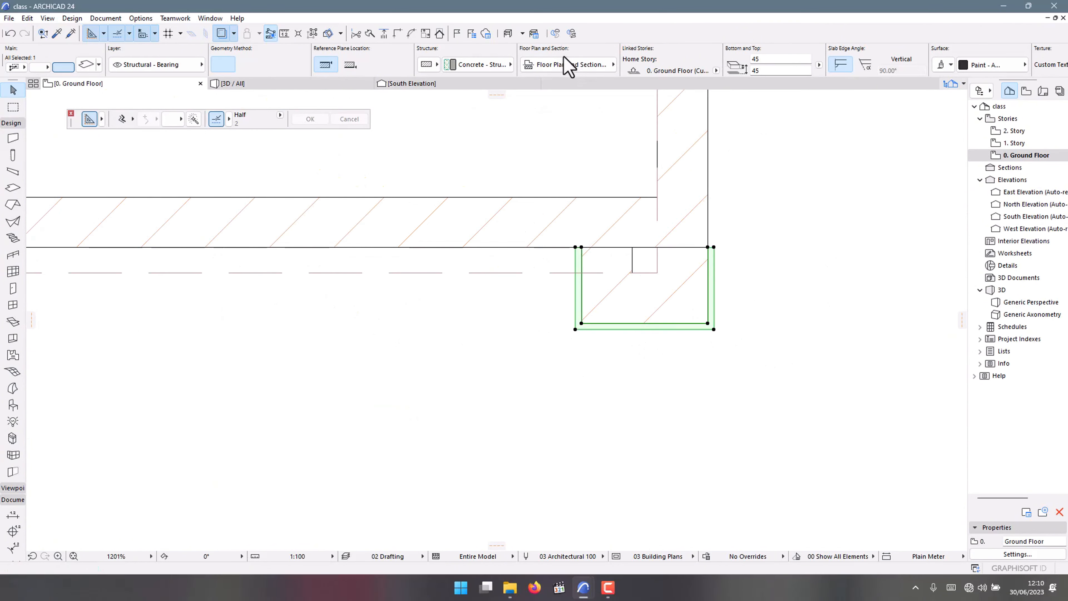
# - On the South Elevation, select the dark bands at floor level on both of the projecting room's front pillars
pyautogui.click(405, 87)
pyautogui.press('Escape')
pyautogui.scroll(-5, 306, 325)
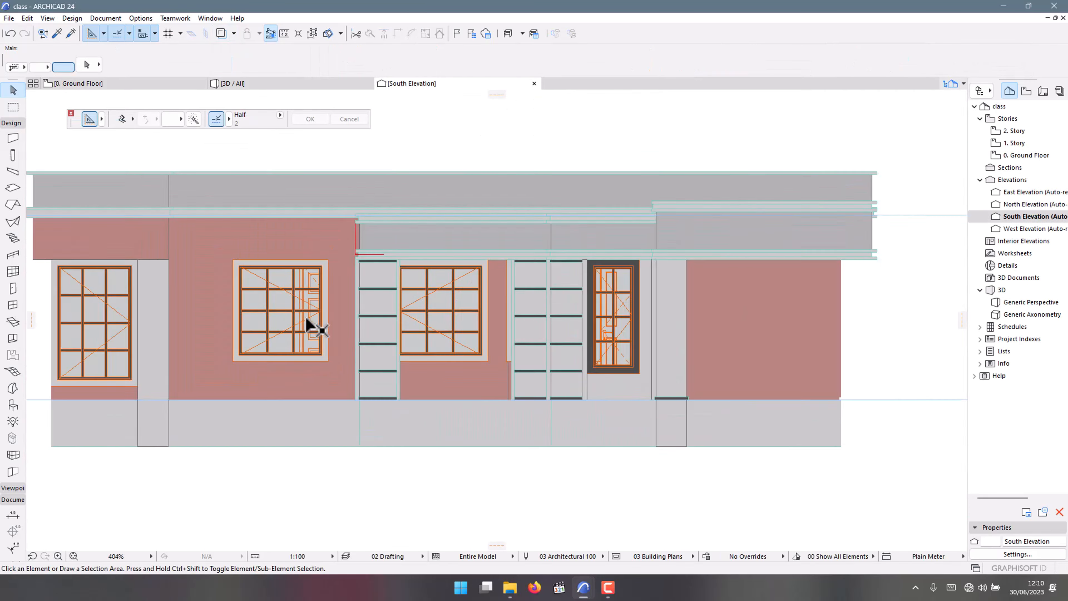
pyautogui.scroll(2, 511, 348)
pyautogui.scroll(2, 487, 363)
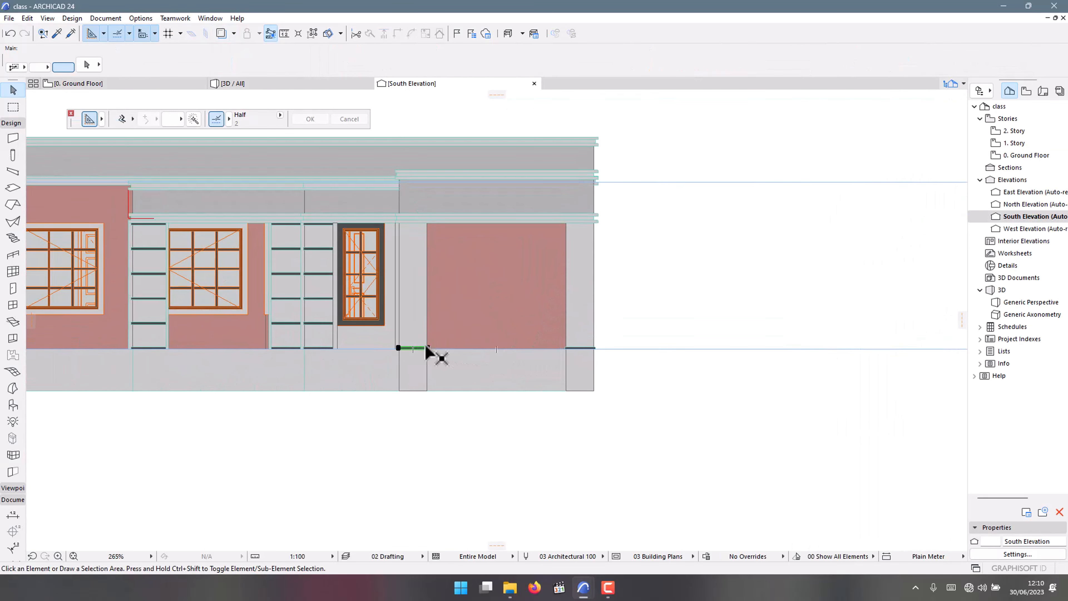
pyautogui.click(426, 347)
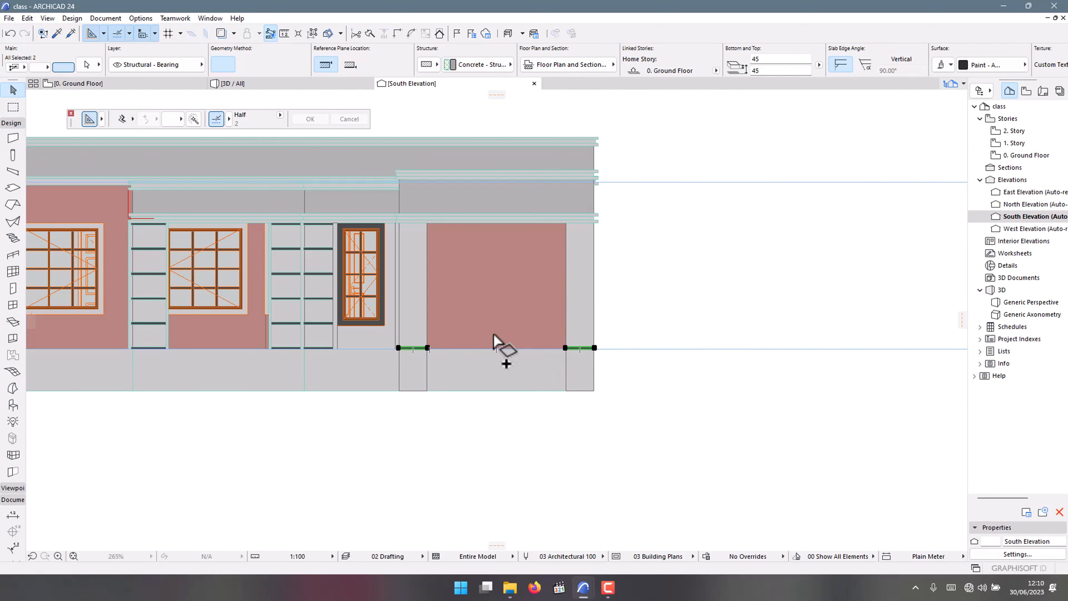
# - Try to drag a copy of the two bands up to the second band of the neighbouring porch pillar, and undo it
pyautogui.scroll(2, 495, 345)
pyautogui.scroll(1, 407, 362)
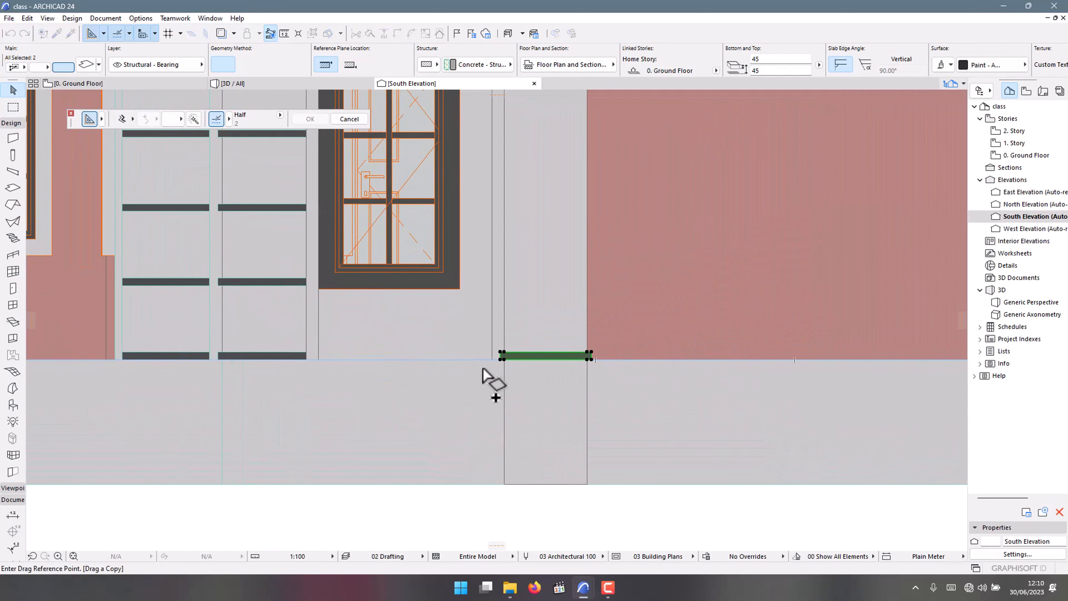
pyautogui.click(502, 359)
pyautogui.scroll(2, 282, 280)
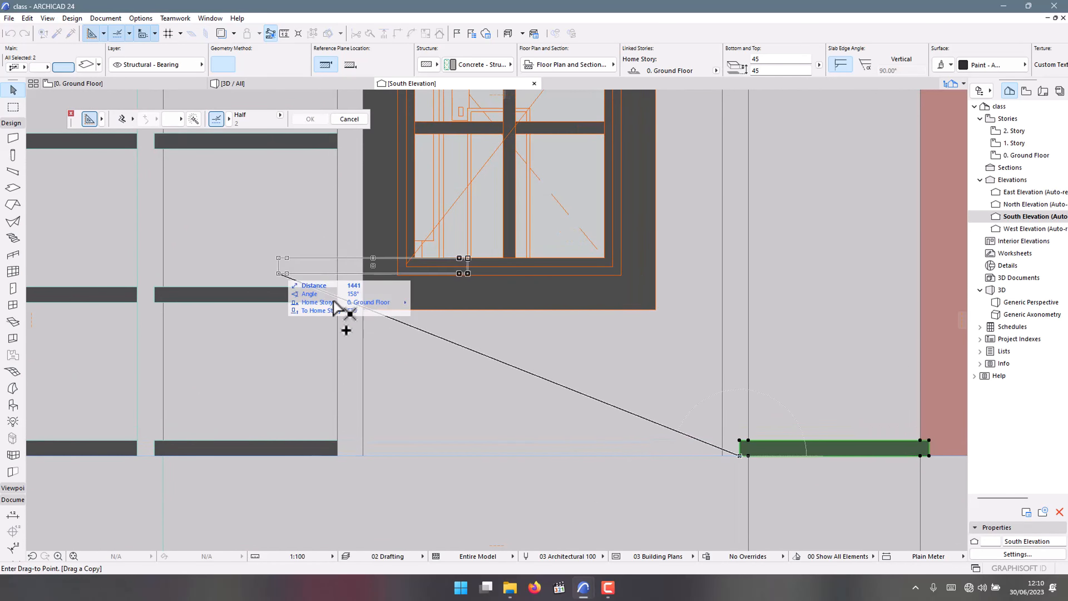
pyautogui.scroll(-3, 440, 312)
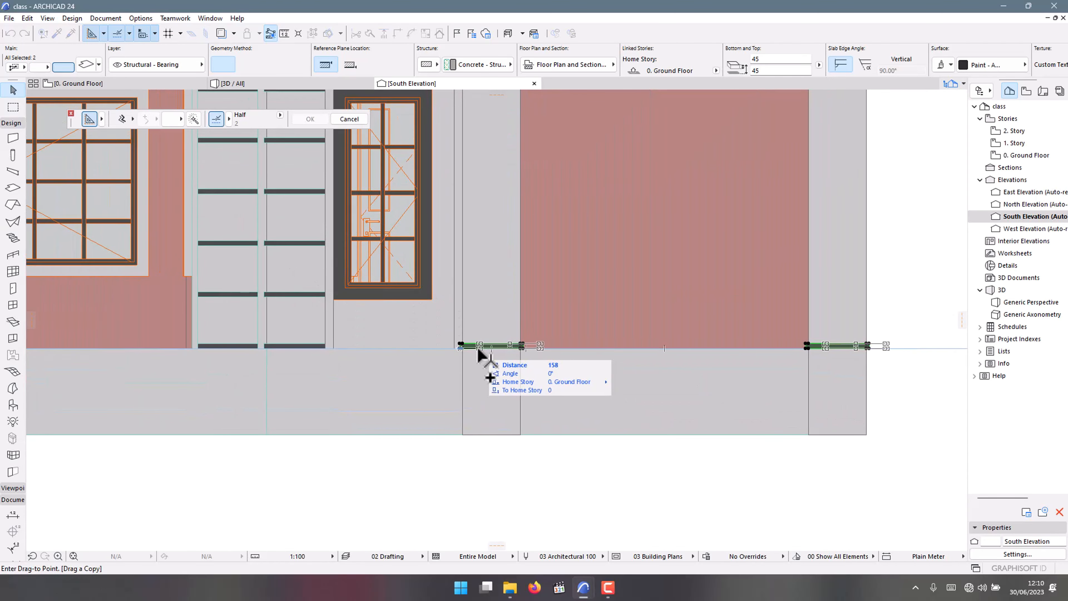
pyautogui.scroll(4, 328, 295)
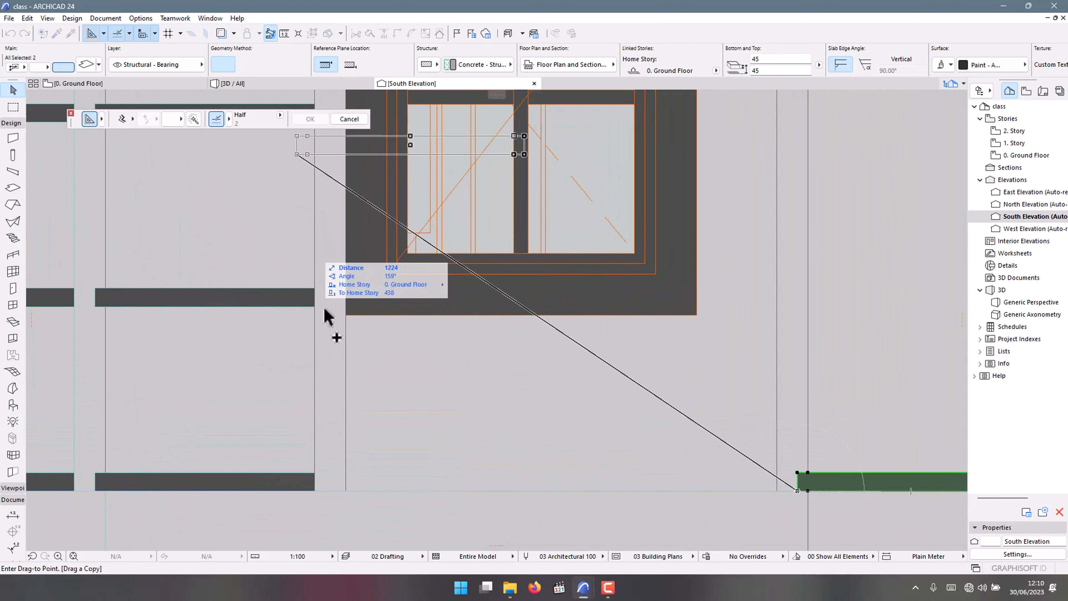
pyautogui.click(321, 309)
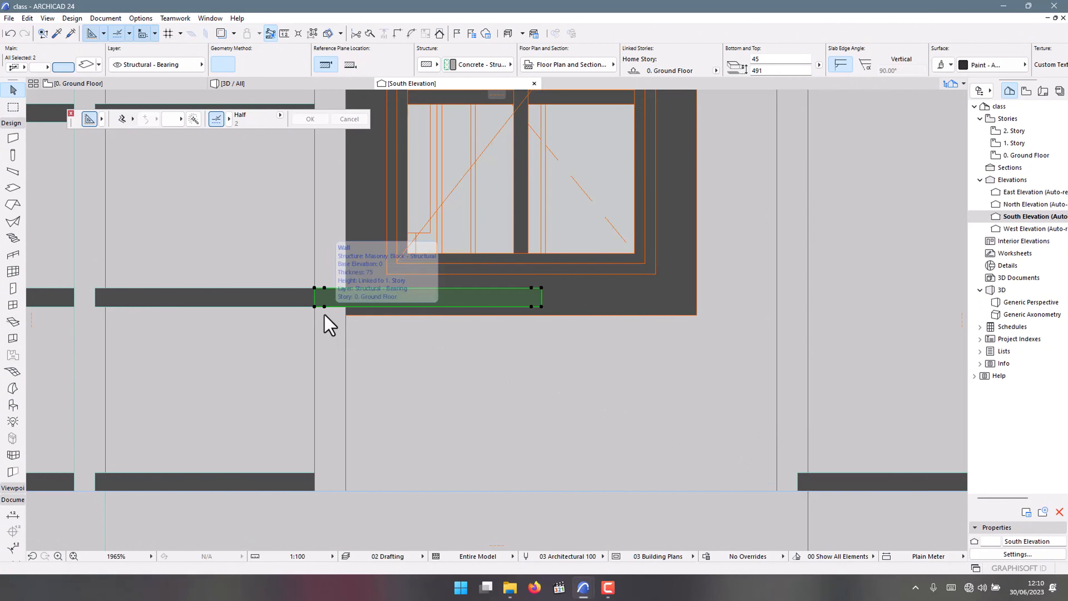
pyautogui.hotkey('ctrl', 'z')
pyautogui.scroll(-4, 341, 279)
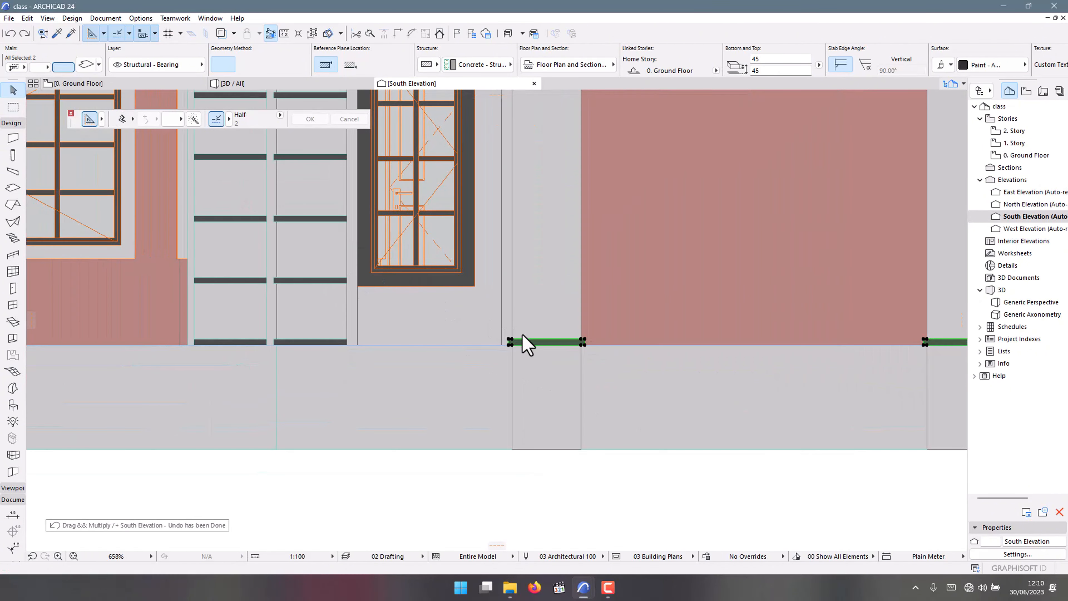
# - Use Drag Multiple Copies to place the first copy of both bands 446 mm straight up, level with the porch pillar's second band
pyautogui.rightClick(523, 333)
pyautogui.moveTo(574, 138)
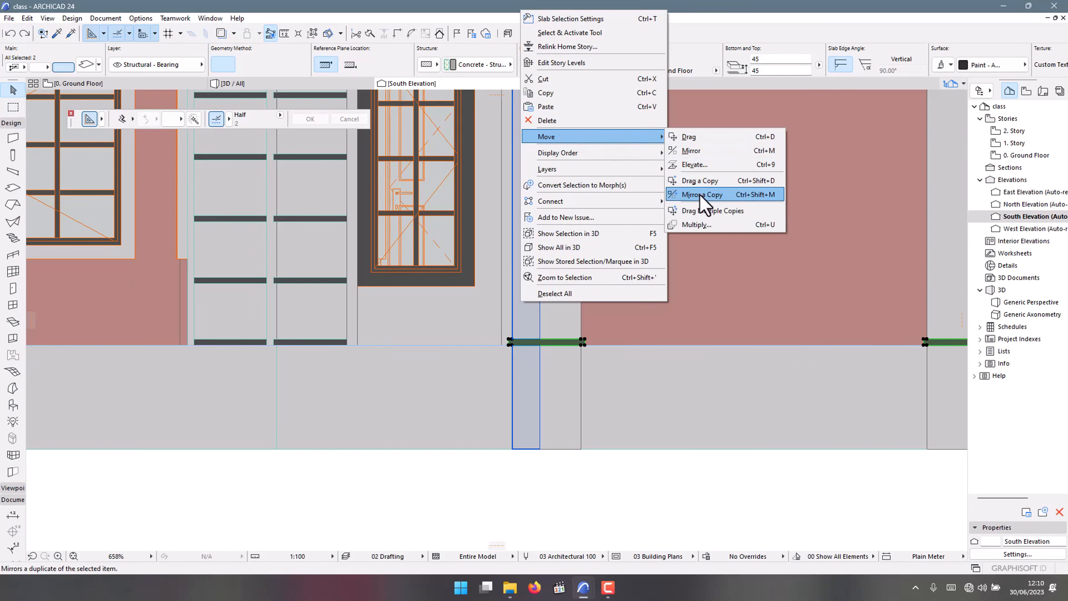
pyautogui.click(704, 211)
pyautogui.scroll(1, 484, 347)
pyautogui.scroll(1, 484, 348)
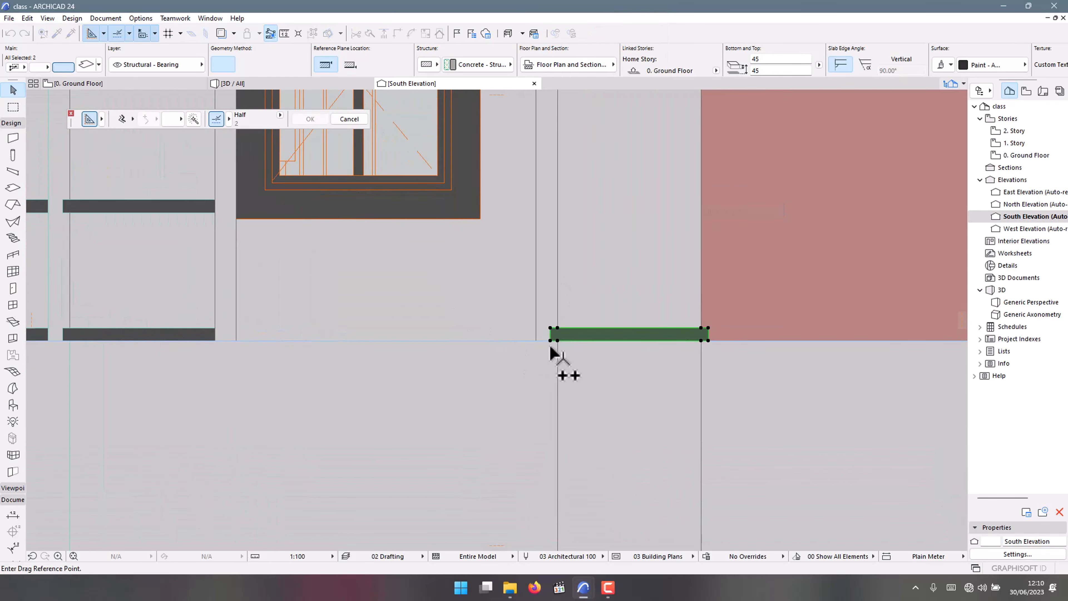
pyautogui.click(550, 341)
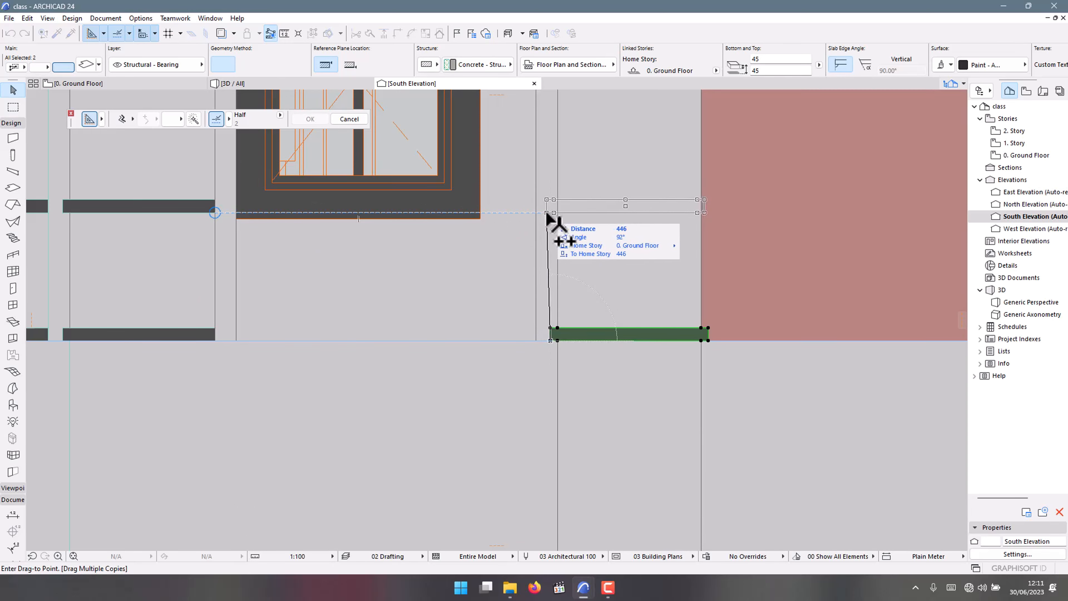
pyautogui.click(551, 213)
# - Place two more copies of both pillar bands at 892 mm and 1338 mm, aligned with the porch pillar's third and fourth bands
pyautogui.scroll(-6, 446, 403)
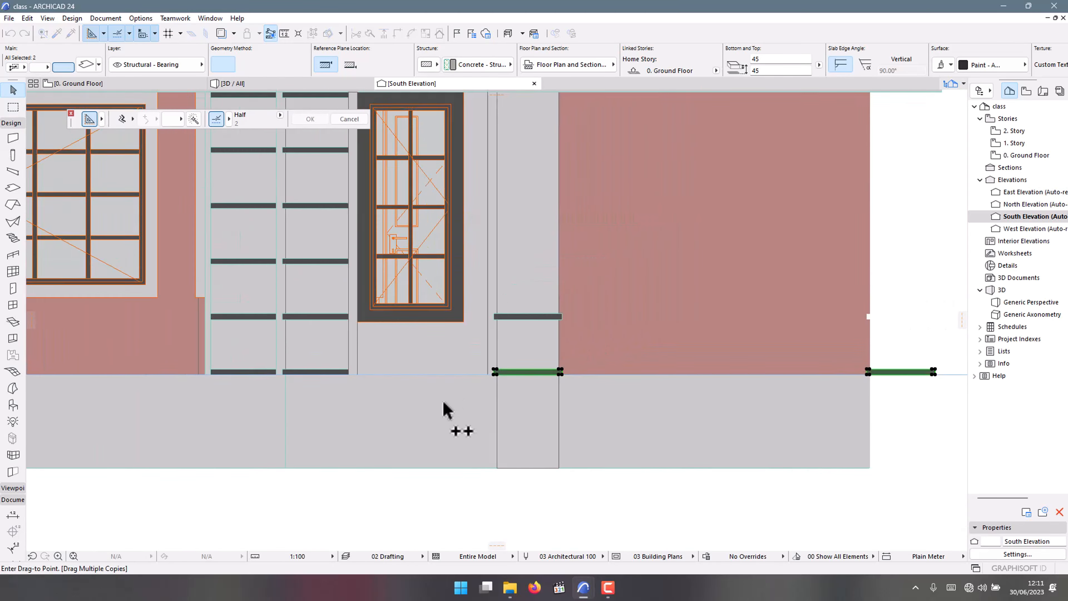
pyautogui.scroll(4, 483, 318)
pyautogui.scroll(3, 363, 288)
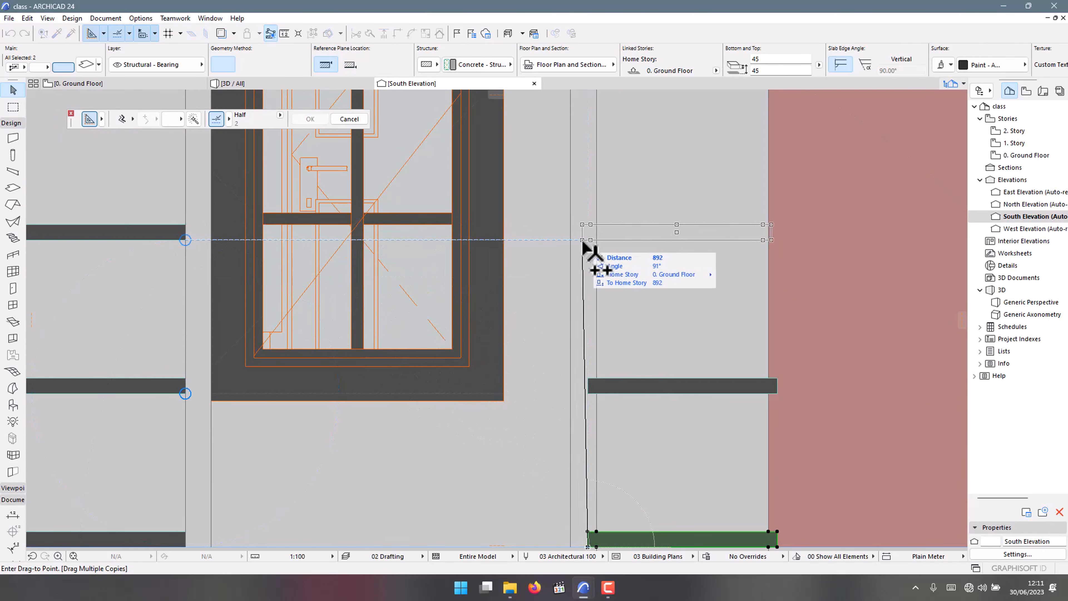
pyautogui.click(587, 239)
pyautogui.scroll(-4, 520, 353)
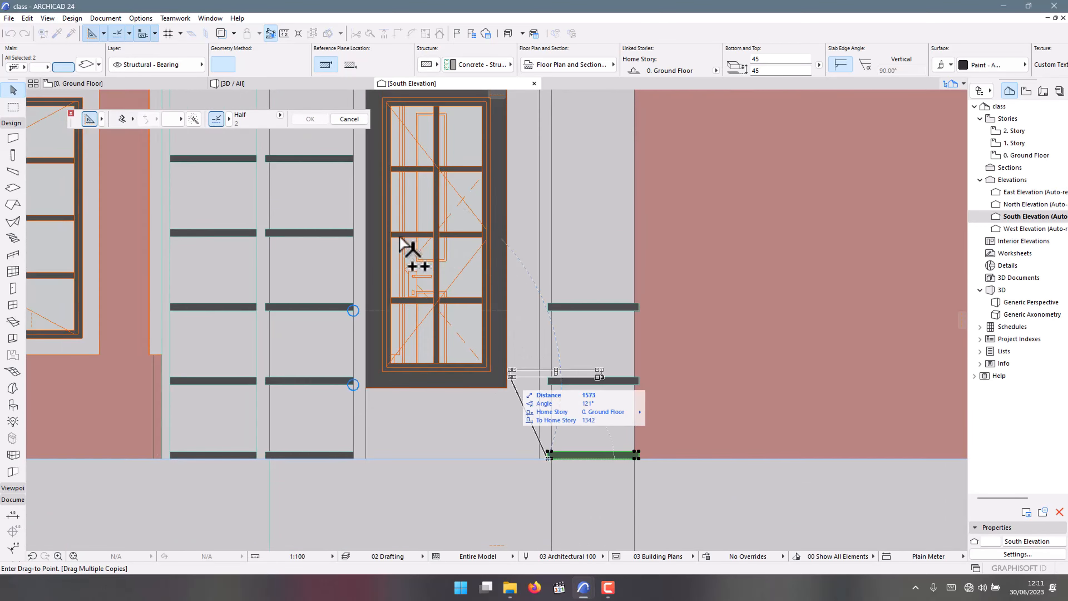
pyautogui.scroll(5, 354, 295)
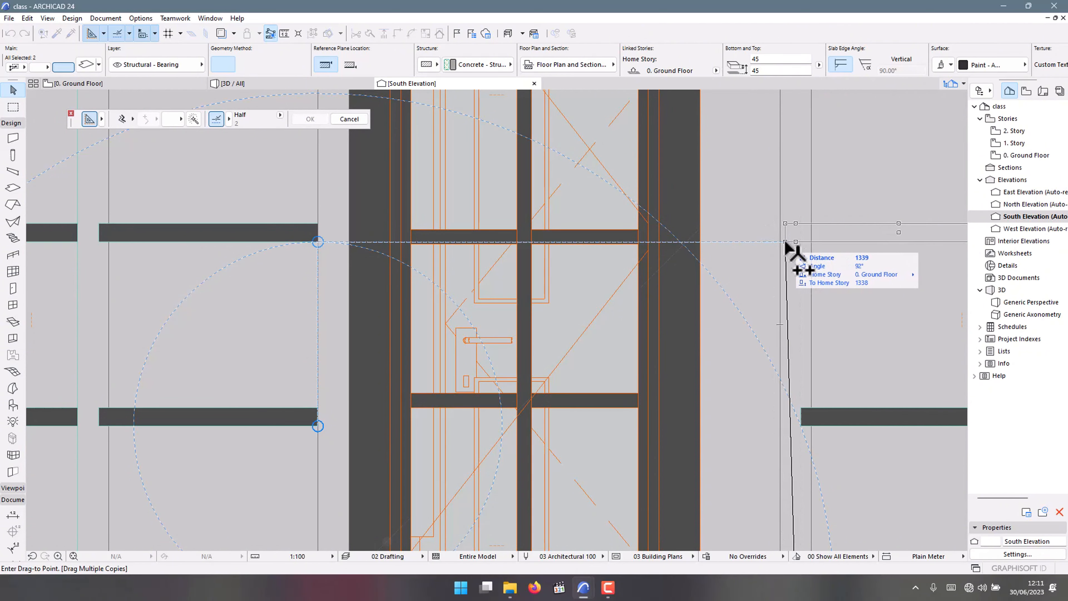
pyautogui.click(801, 242)
# - Place the last two copies aligned with the porch pillar's upper bands, the topmost at 2230 mm, and check the pillars in the 3D view
pyautogui.scroll(-6, 383, 344)
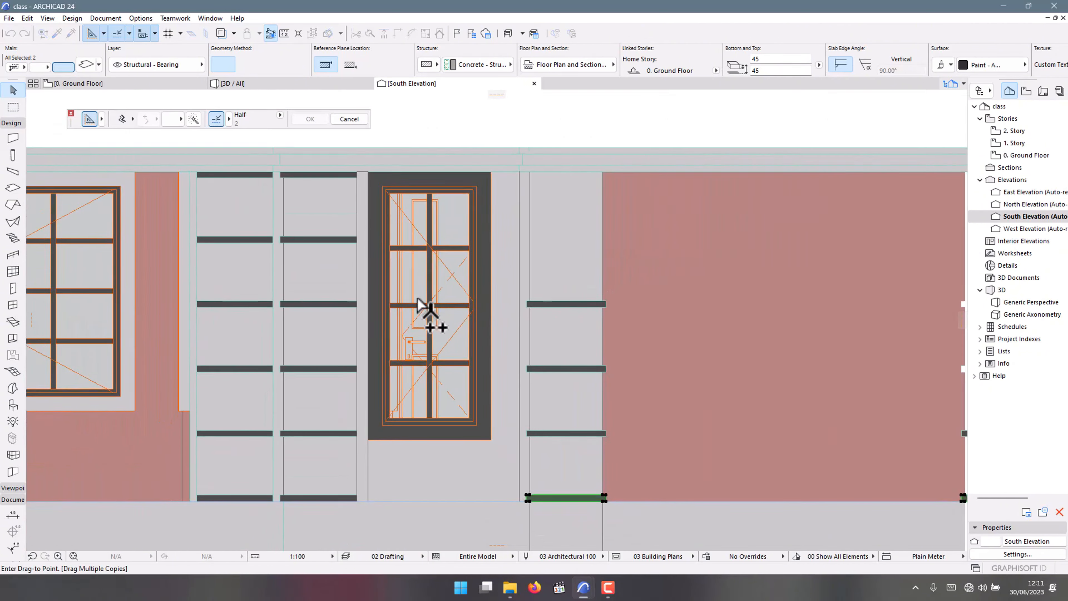
pyautogui.scroll(3, 369, 223)
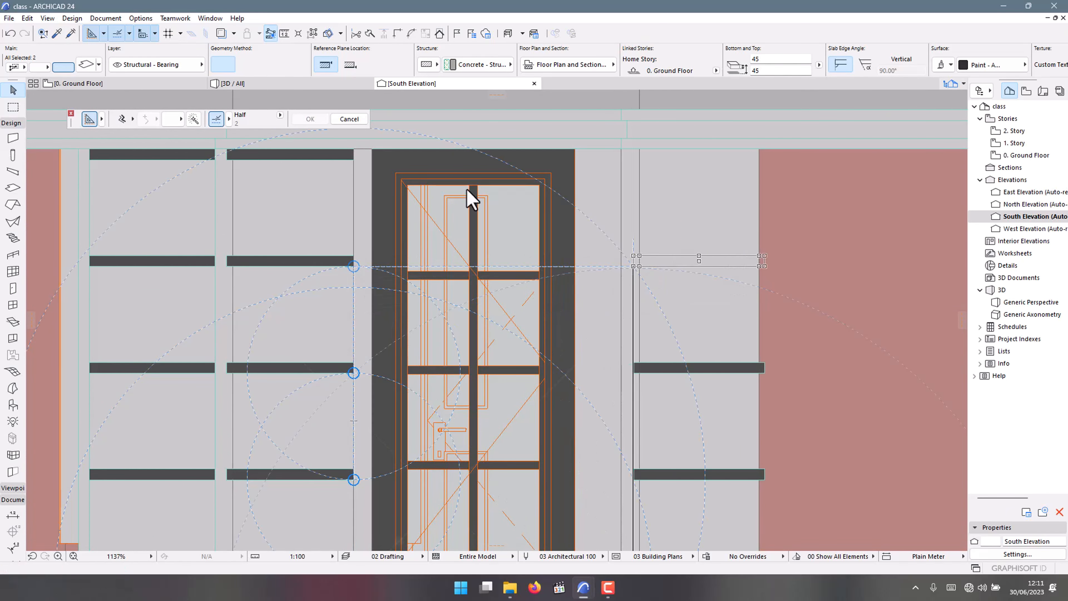
pyautogui.scroll(-3, 410, 329)
pyautogui.scroll(3, 394, 258)
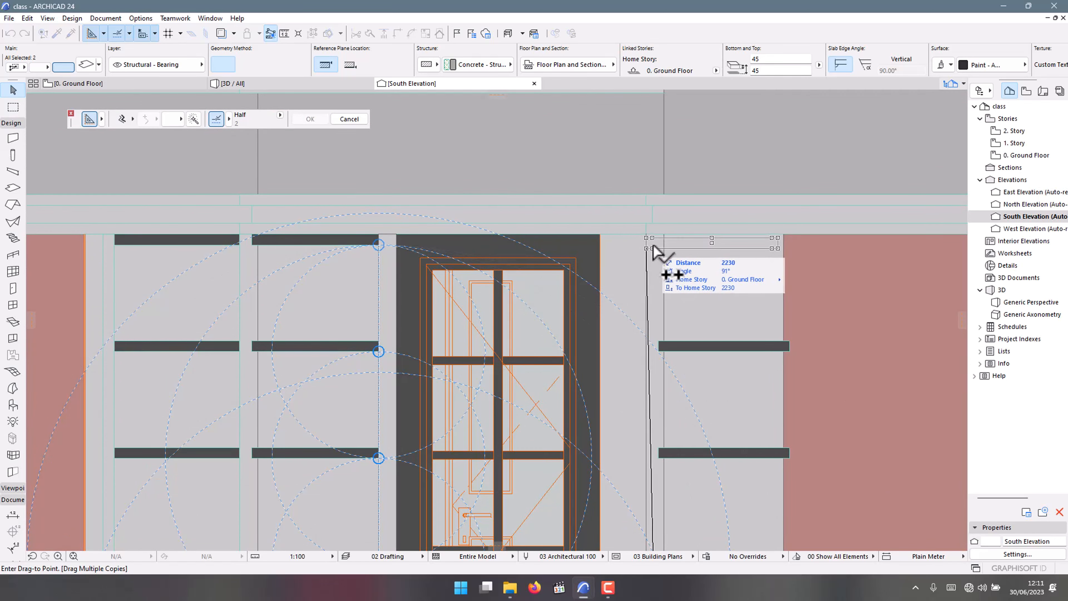
pyautogui.scroll(4, 659, 252)
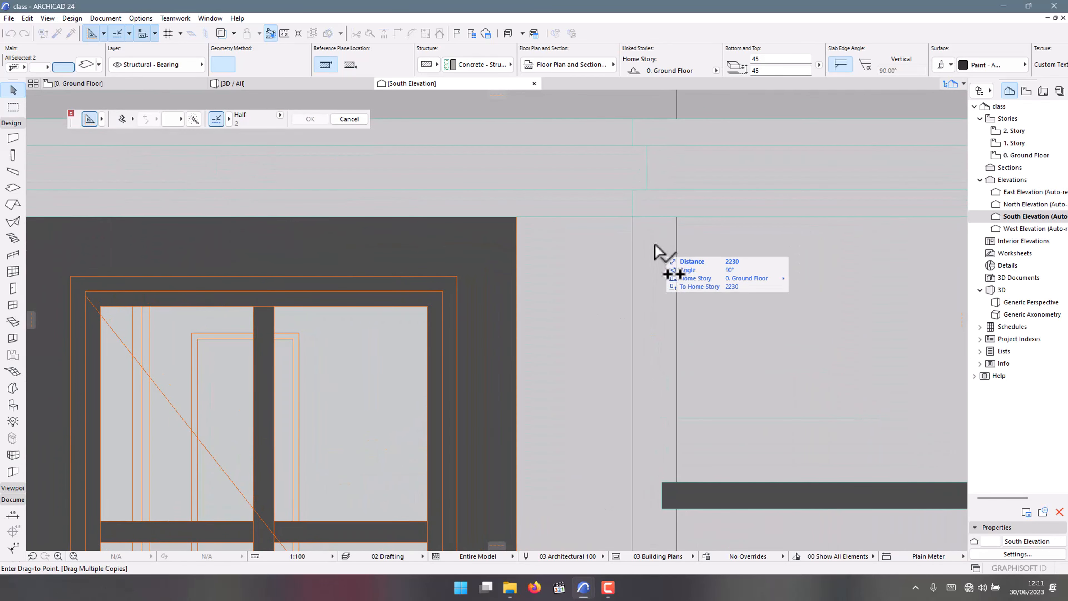
pyautogui.click(659, 252)
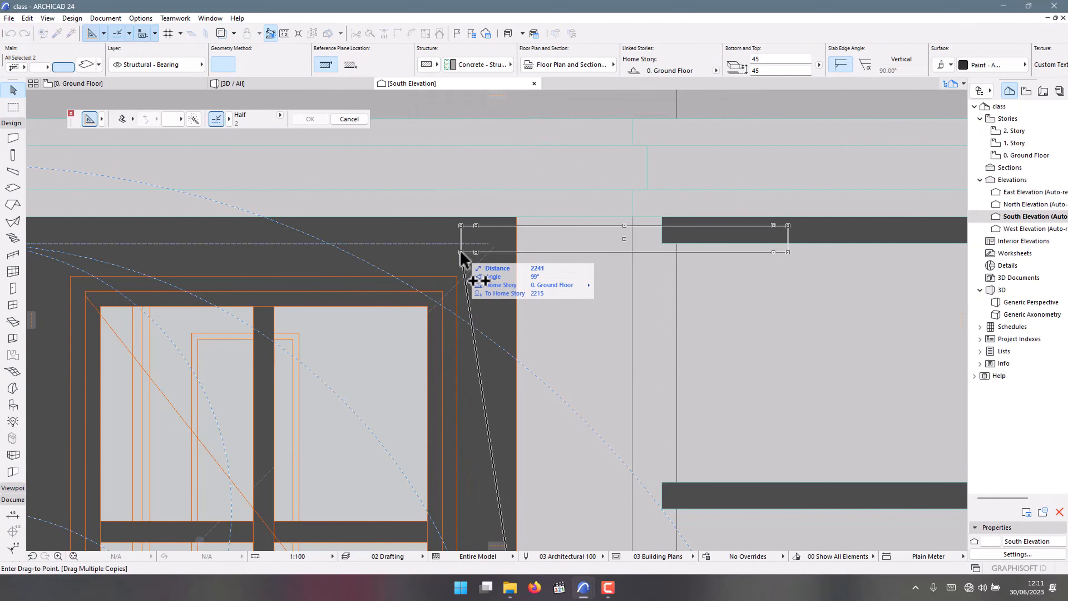
pyautogui.press('Escape')
pyautogui.click(275, 85)
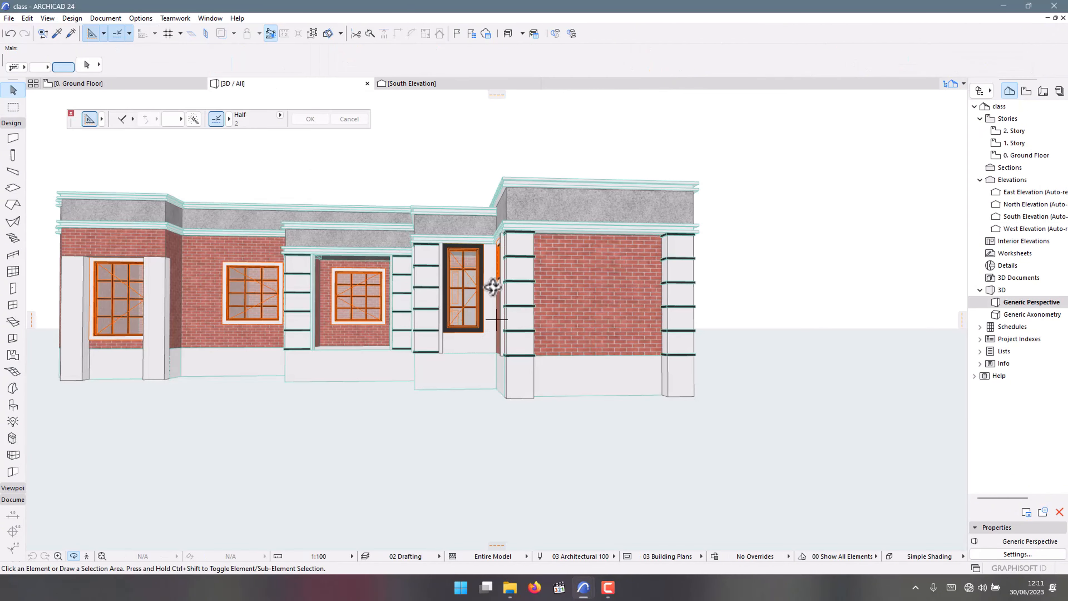
pyautogui.moveTo(576, 308); pyautogui.dragTo(508, 358)
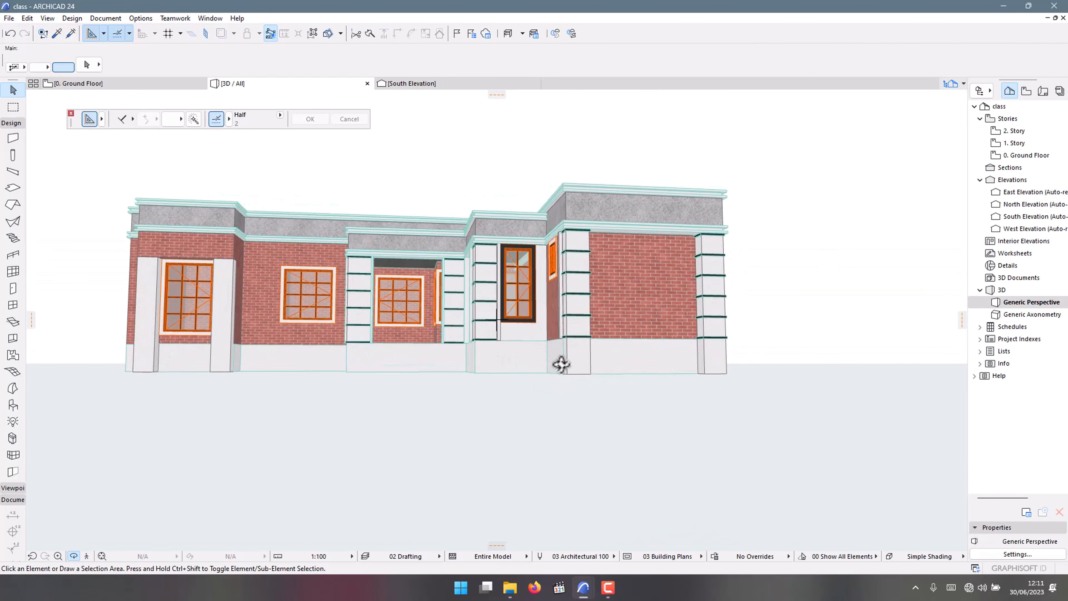
# - Select the walls of both projecting-room pillars and both bay-window pillars and set their base offset from the Ground Floor to 0
pyautogui.click(575, 360)
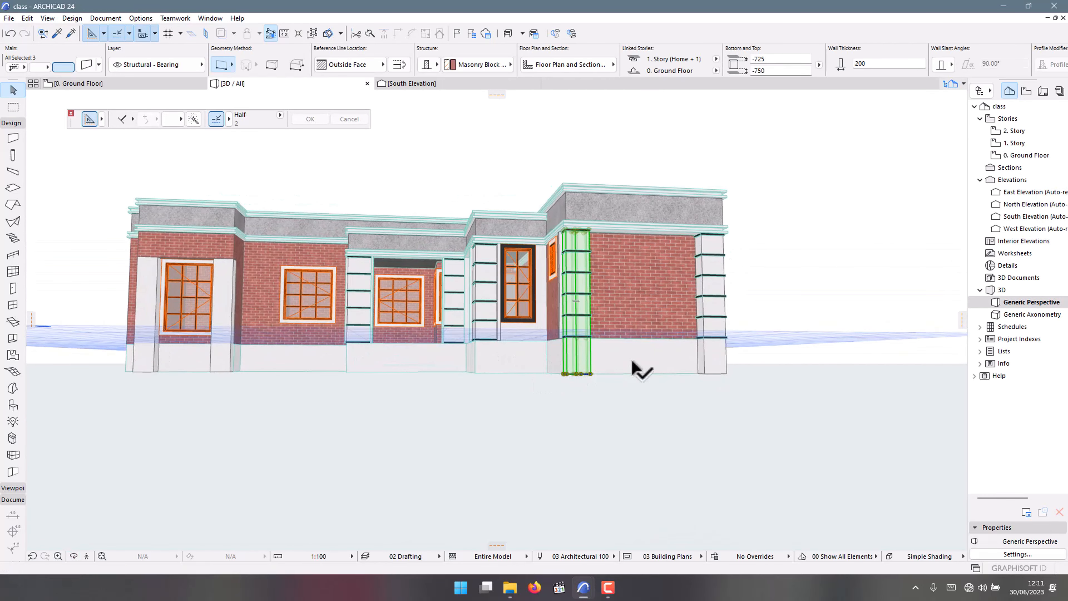
pyautogui.keyDown('shift'); pyautogui.click(711, 358); pyautogui.keyUp('shift')
pyautogui.keyDown('shift'); pyautogui.click(215, 368); pyautogui.keyUp('shift')
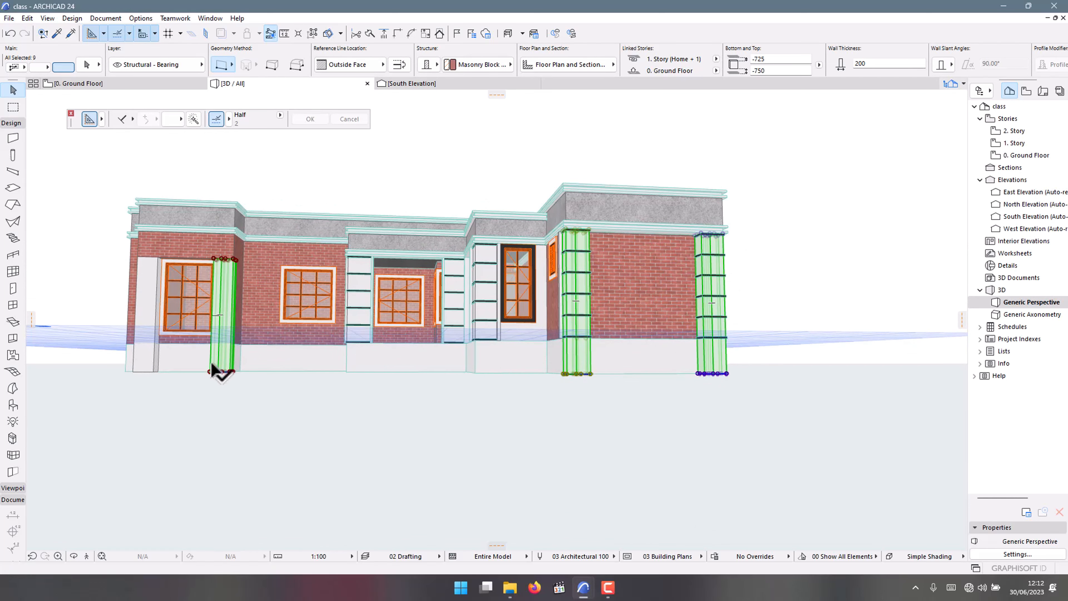
pyautogui.keyDown('shift'); pyautogui.click(136, 355); pyautogui.keyUp('shift')
pyautogui.hotkey('ctrl', 't')
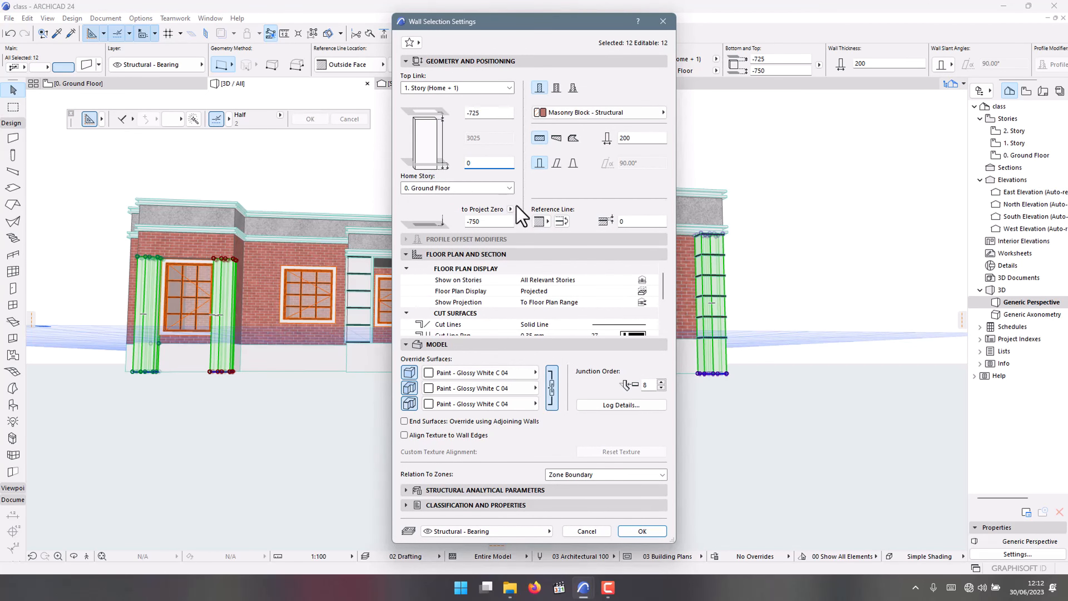
pyautogui.click(641, 531)
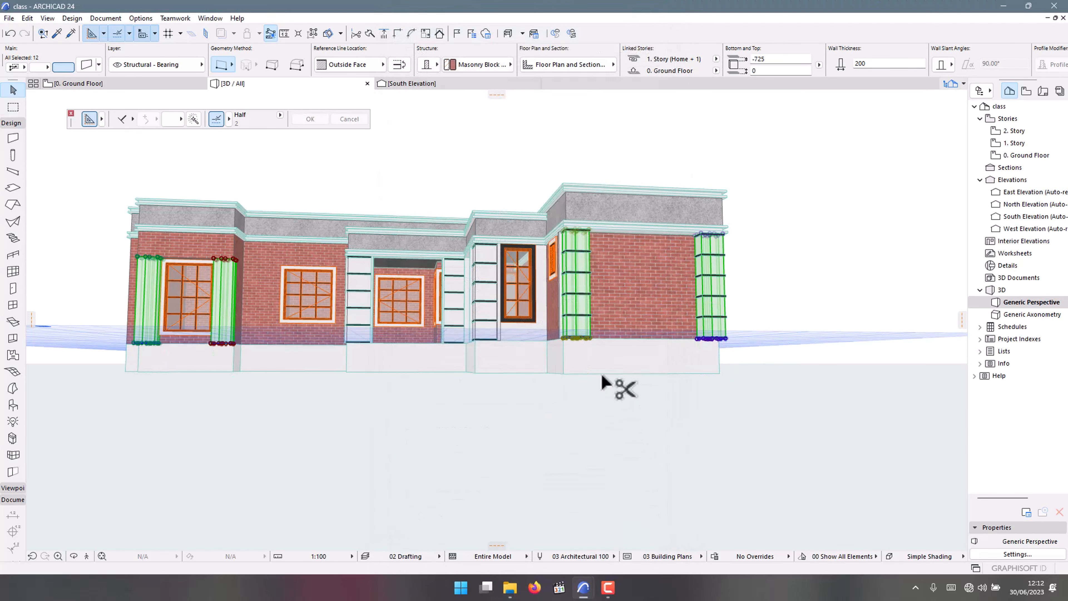
# - On the Ground Floor plan, select the 750 mm floor slab and insert an edge node beside the projecting room's east pillar
pyautogui.click(84, 84)
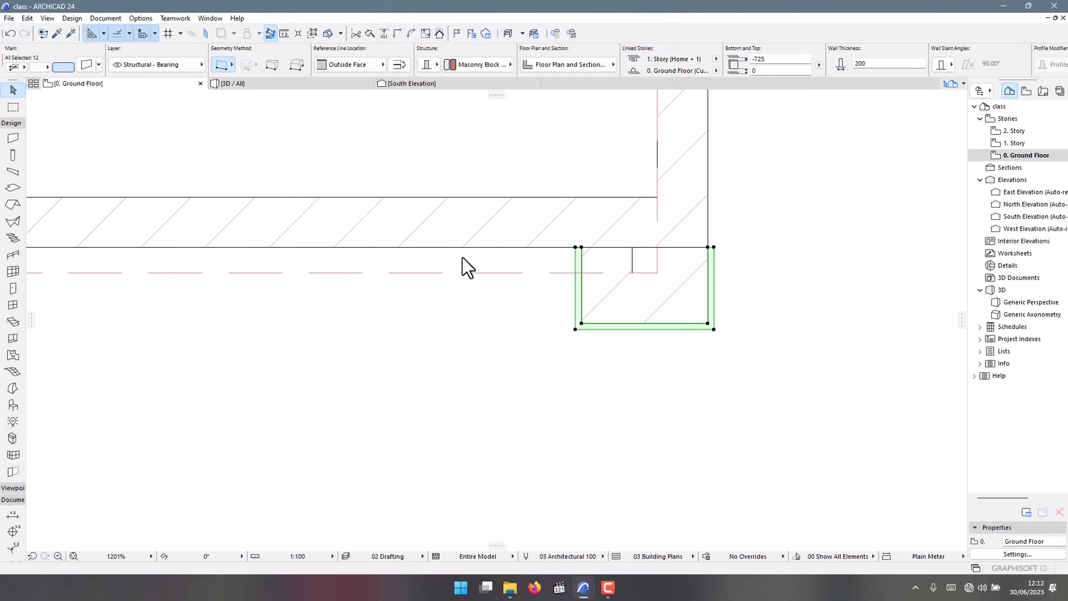
pyautogui.scroll(-5, 723, 416)
pyautogui.scroll(-1, 721, 406)
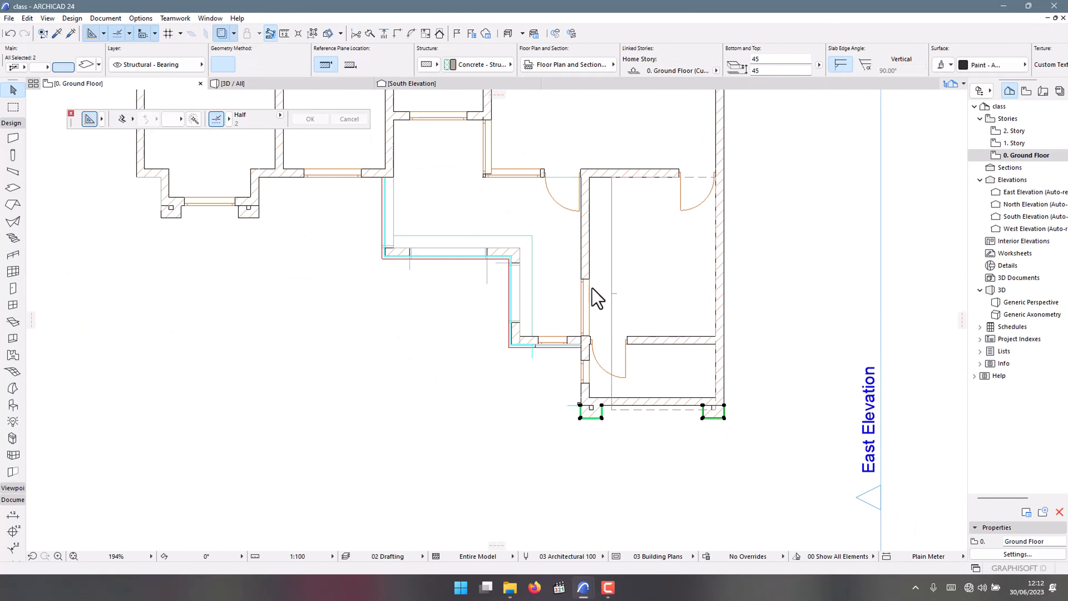
pyautogui.click(681, 264)
pyautogui.scroll(8, 725, 420)
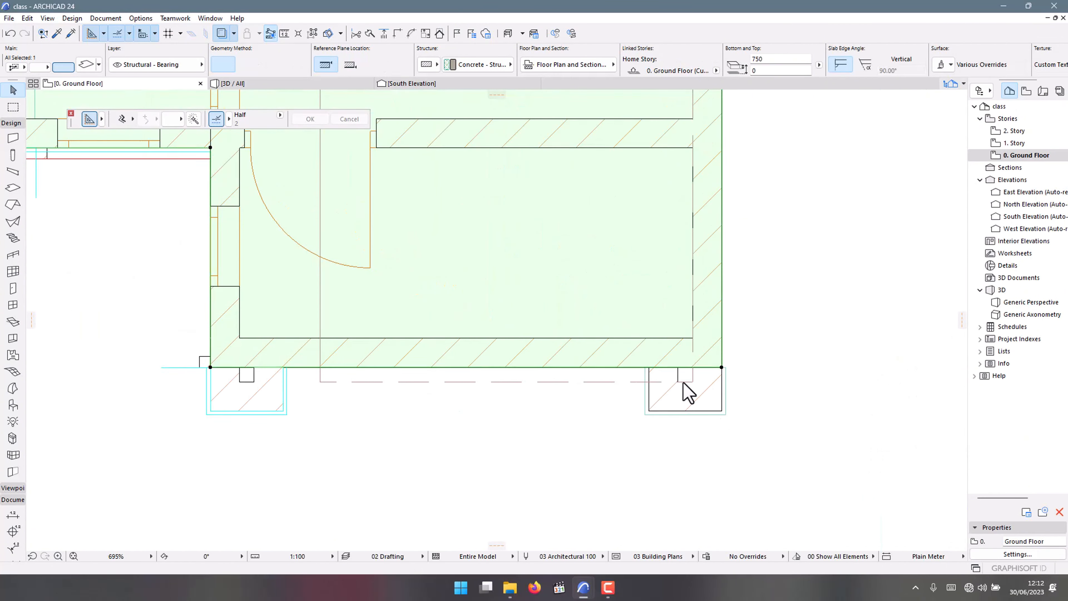
pyautogui.click(572, 351)
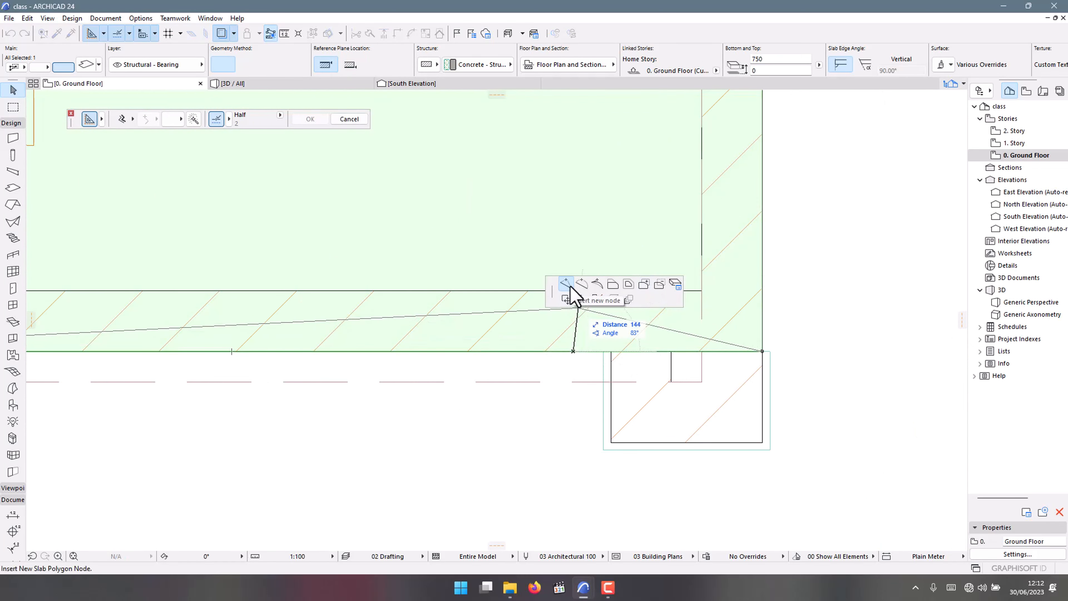
pyautogui.click(602, 351)
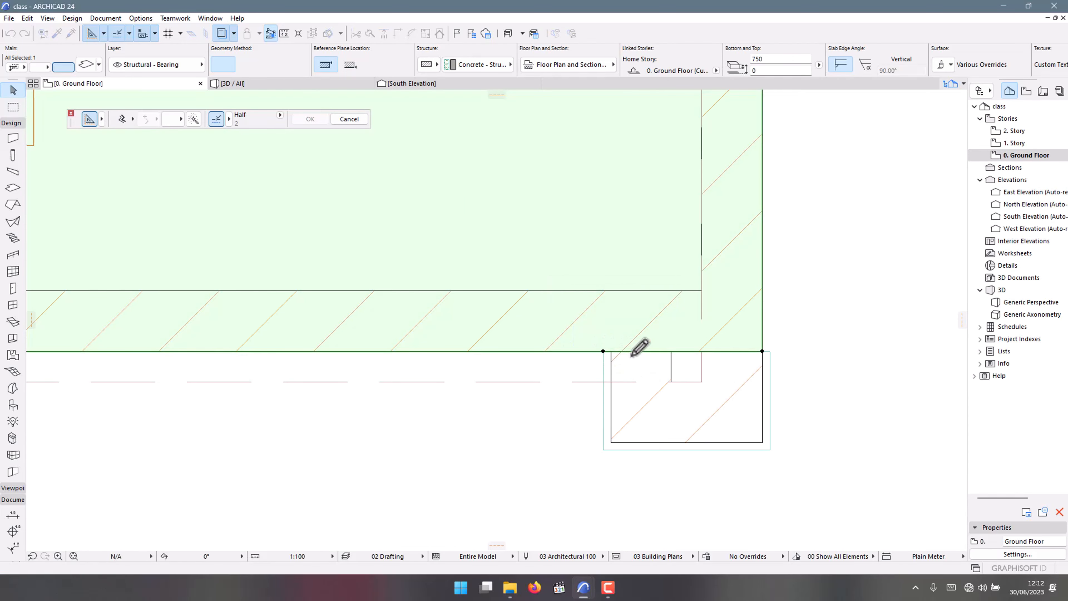
# - Extend the slab over the east pillar by adding nodes at its outer corners and aligning the inner node with the pillar's side
pyautogui.click(638, 351)
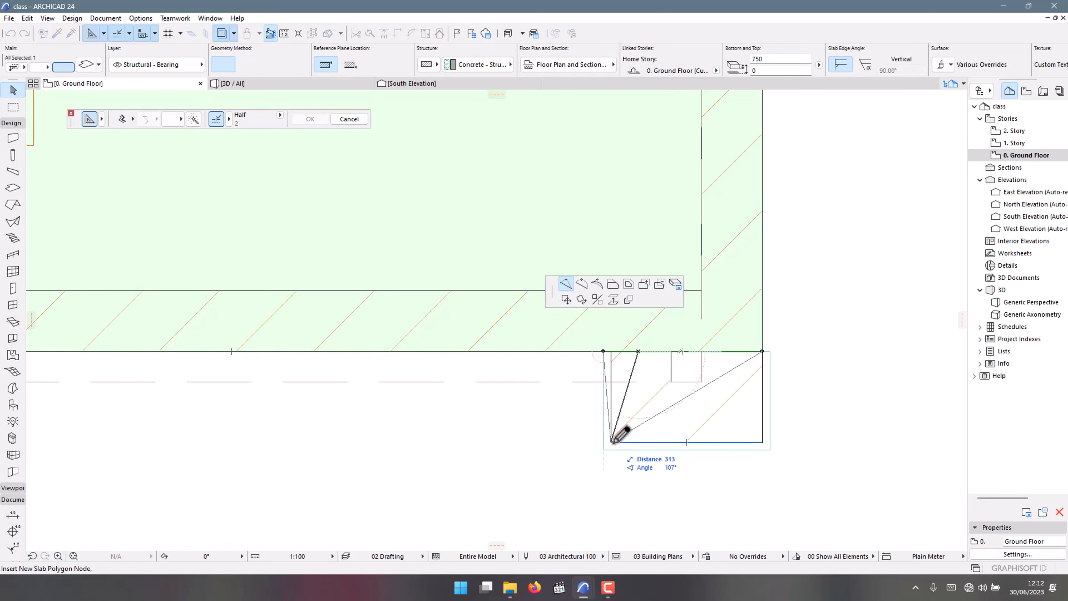
pyautogui.click(612, 442)
pyautogui.scroll(3, 612, 364)
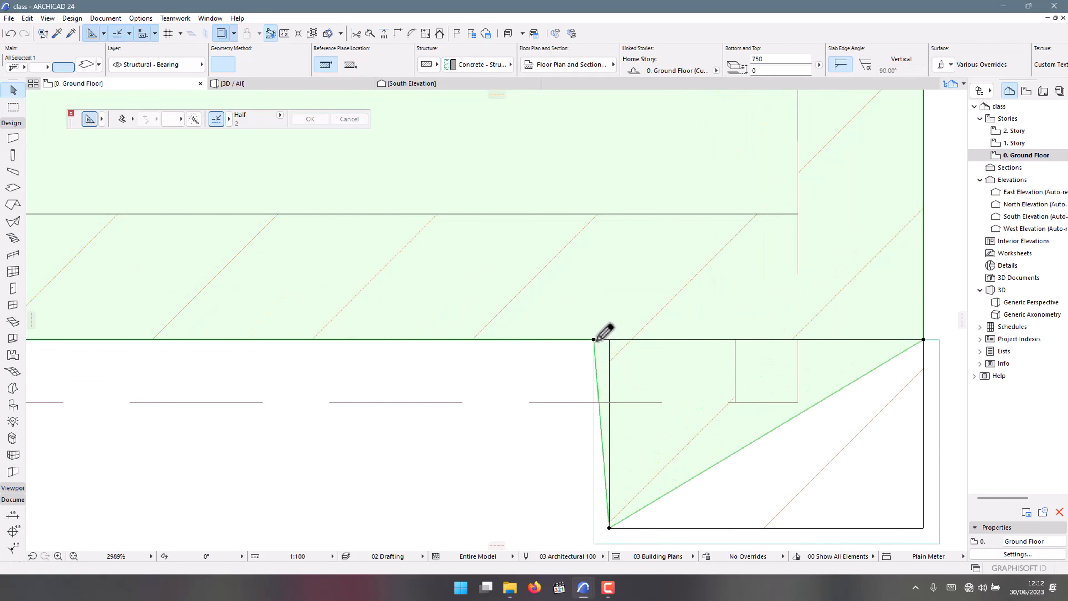
pyautogui.click(609, 339)
pyautogui.scroll(-3, 469, 320)
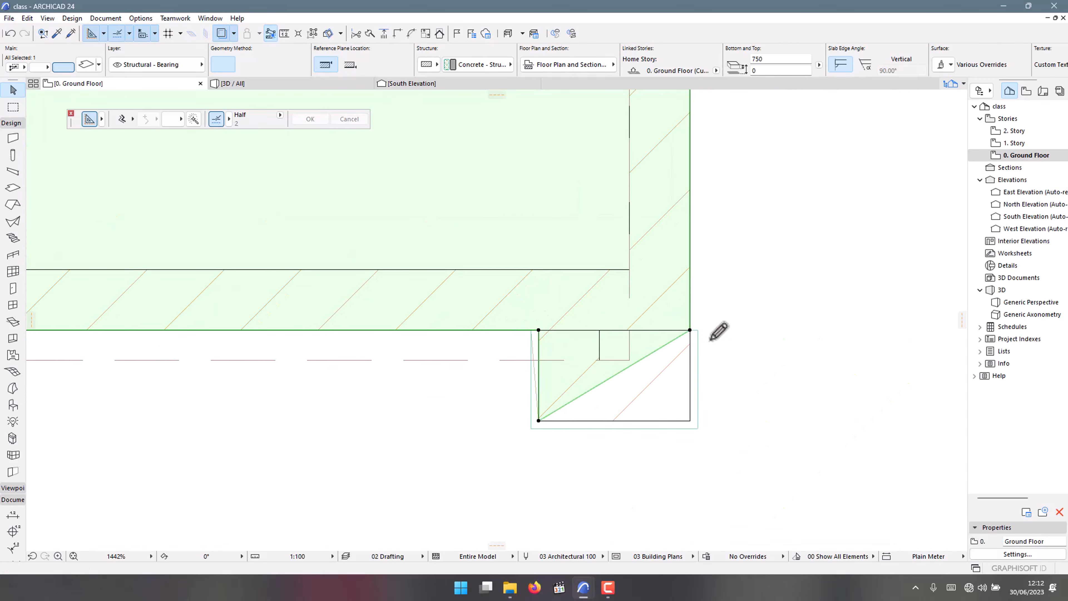
pyautogui.click(666, 339)
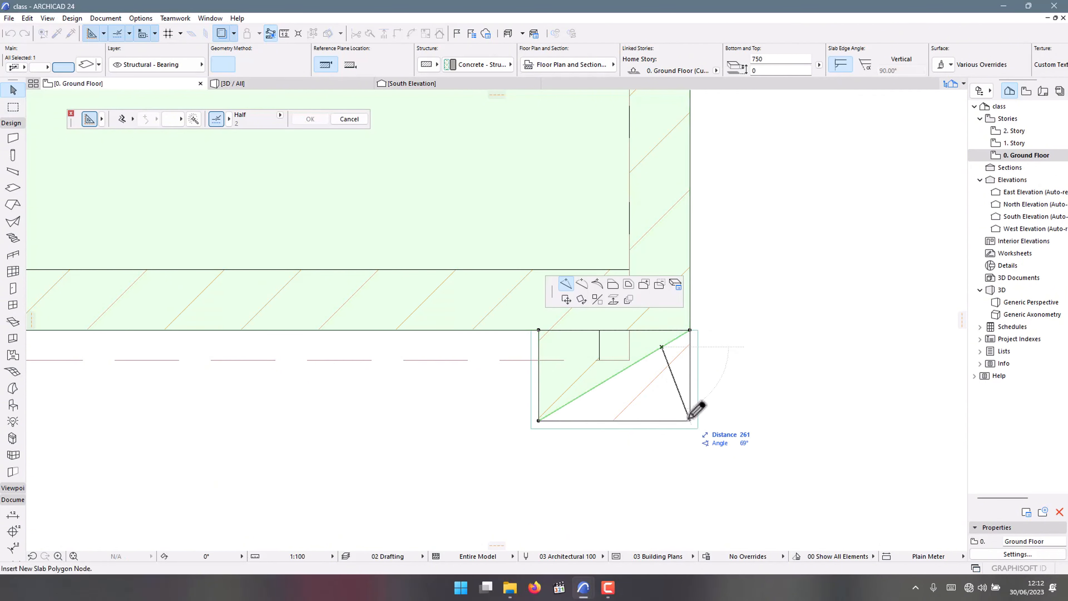
# - Extend the slab outline over the projecting room's west pillar by inserting nodes at its inner wall junction and both outer corners
pyautogui.scroll(-10, 778, 377)
pyautogui.scroll(10, 673, 396)
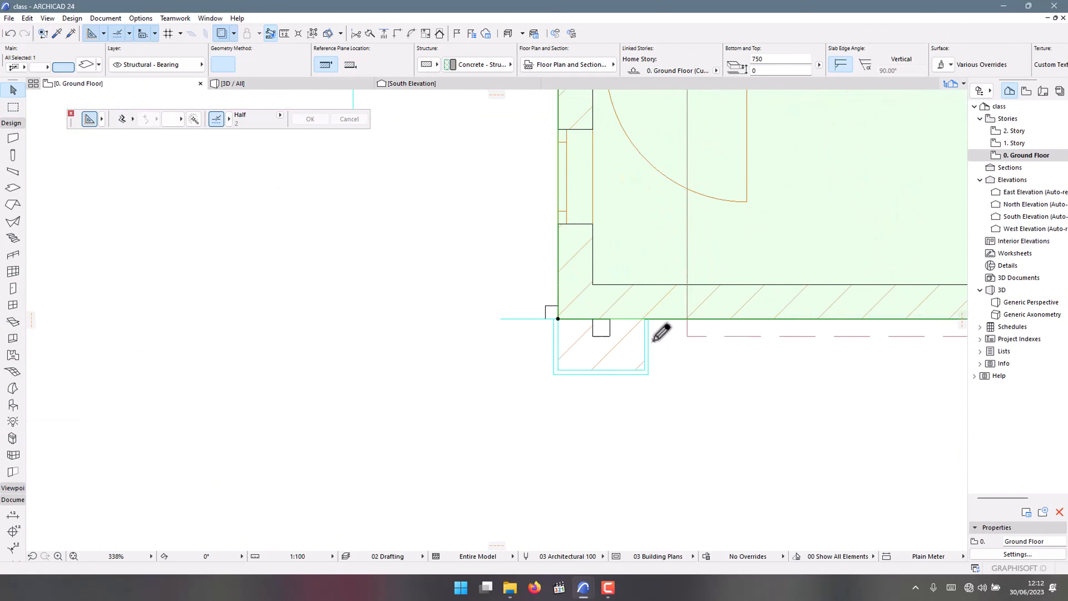
pyautogui.click(664, 302)
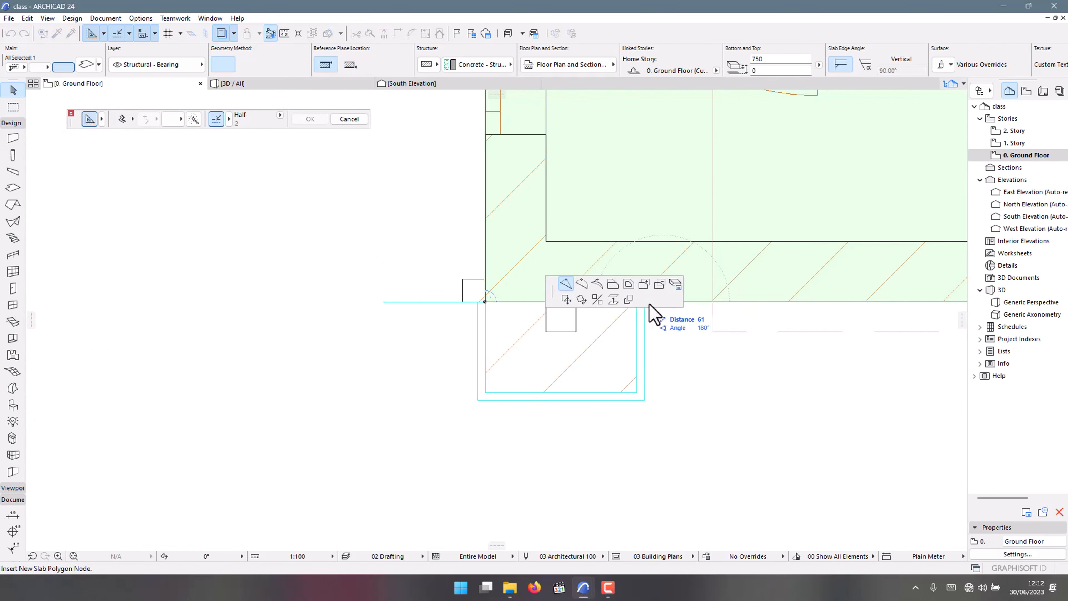
pyautogui.scroll(5, 560, 394)
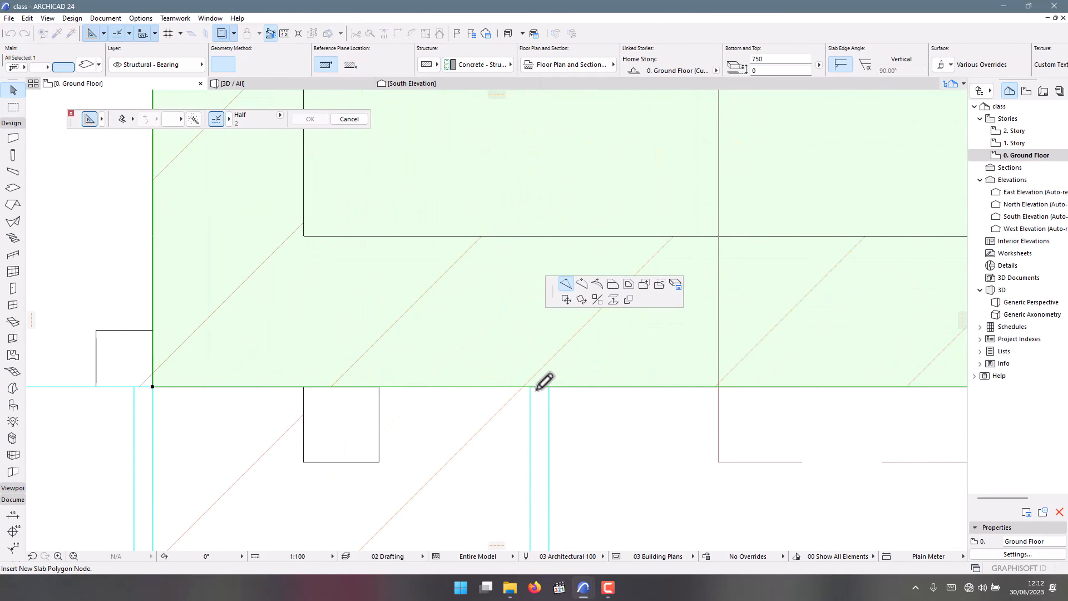
pyautogui.scroll(-2, 529, 313)
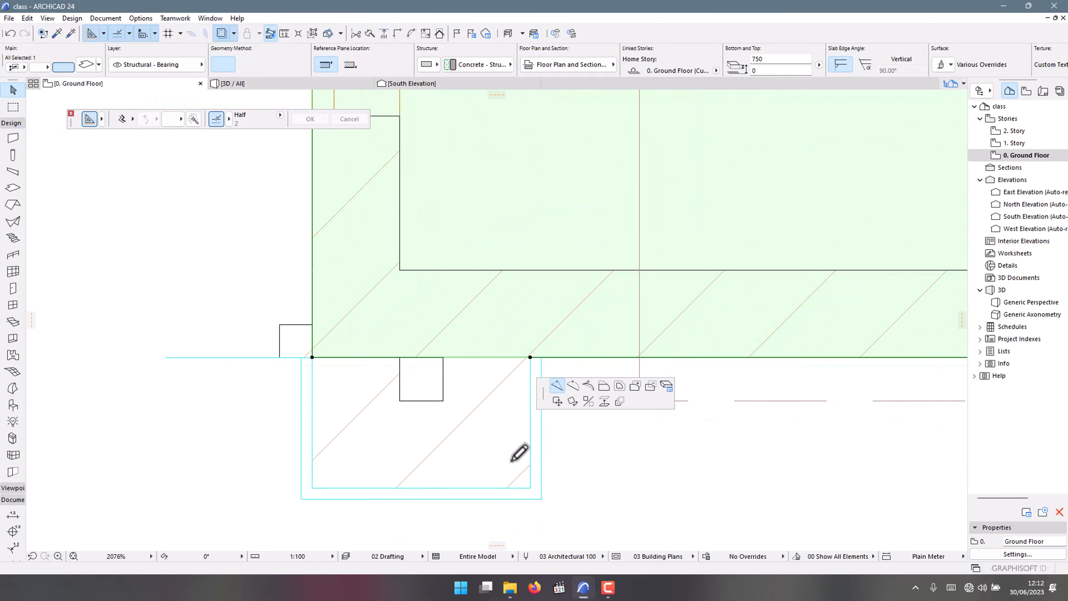
pyautogui.click(531, 488)
pyautogui.click(481, 453)
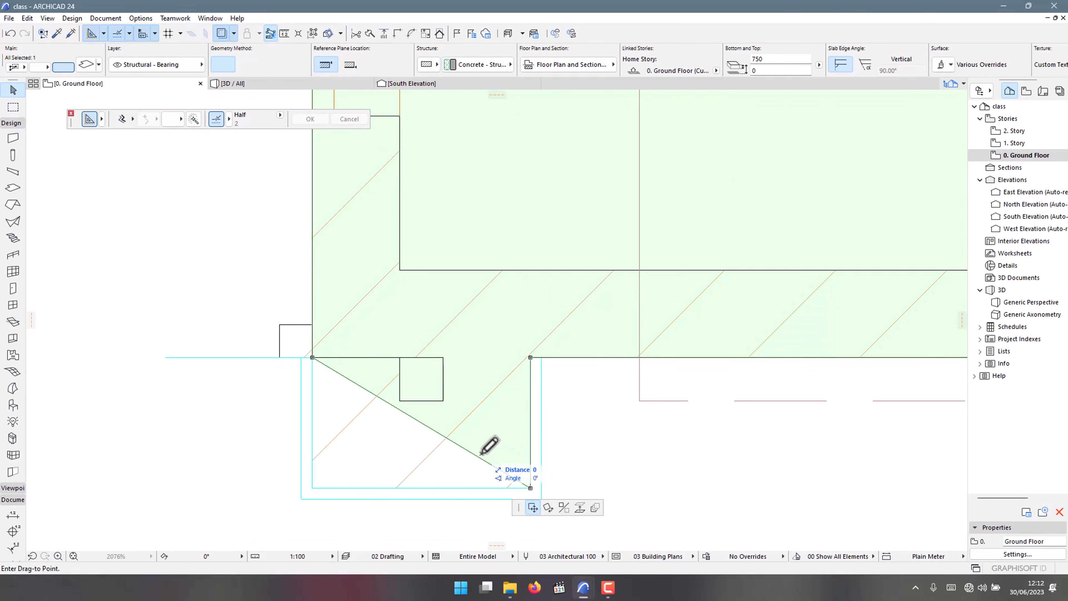
pyautogui.press('Escape')
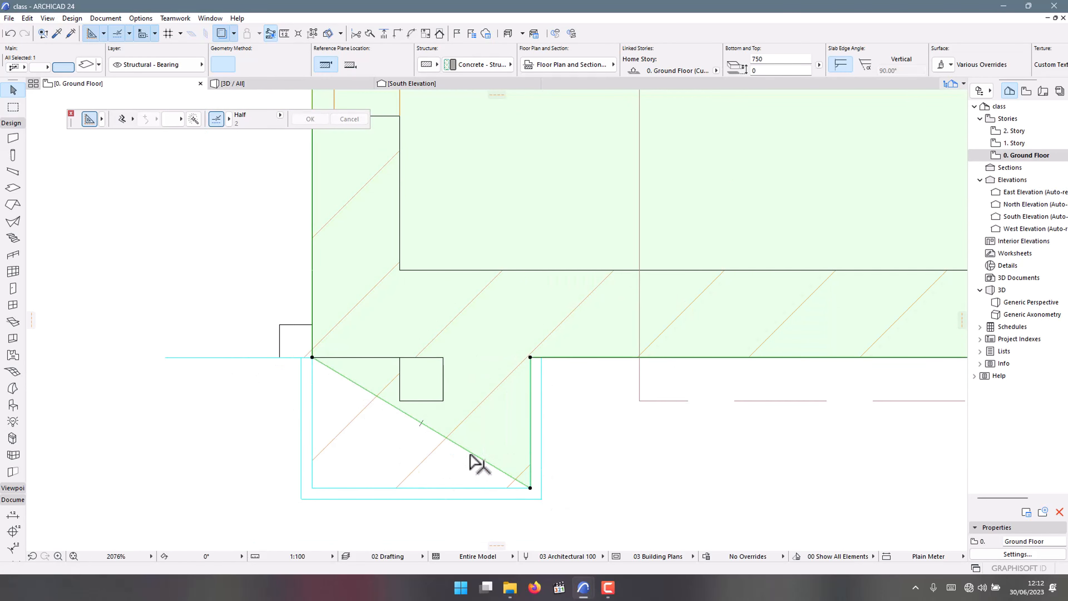
pyautogui.click(471, 453)
pyautogui.click(312, 488)
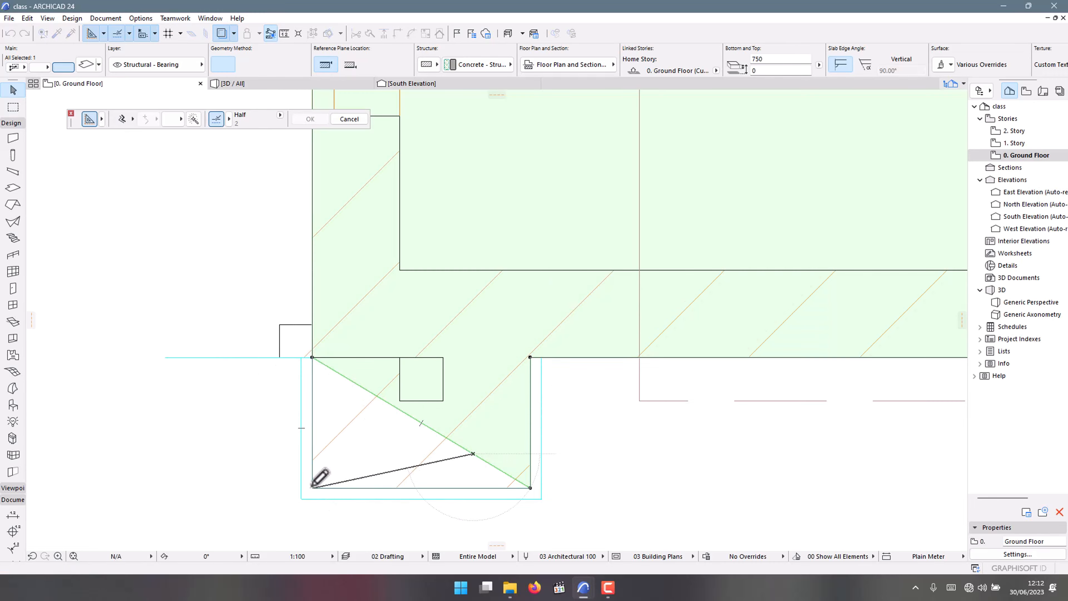
# - Extend the slab outline over the bay window's east pillar by inserting nodes at its inner wall junction and both outer corners
pyautogui.scroll(-3, 549, 469)
pyautogui.scroll(-10, 555, 448)
pyautogui.scroll(-3, 523, 368)
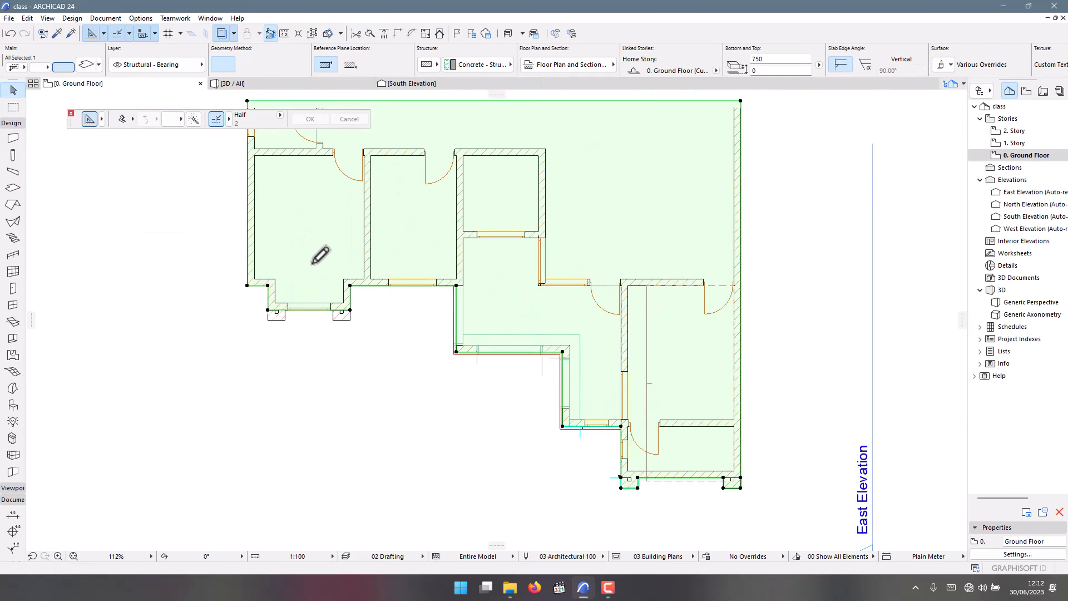
pyautogui.scroll(12, 410, 393)
pyautogui.scroll(4, 204, 320)
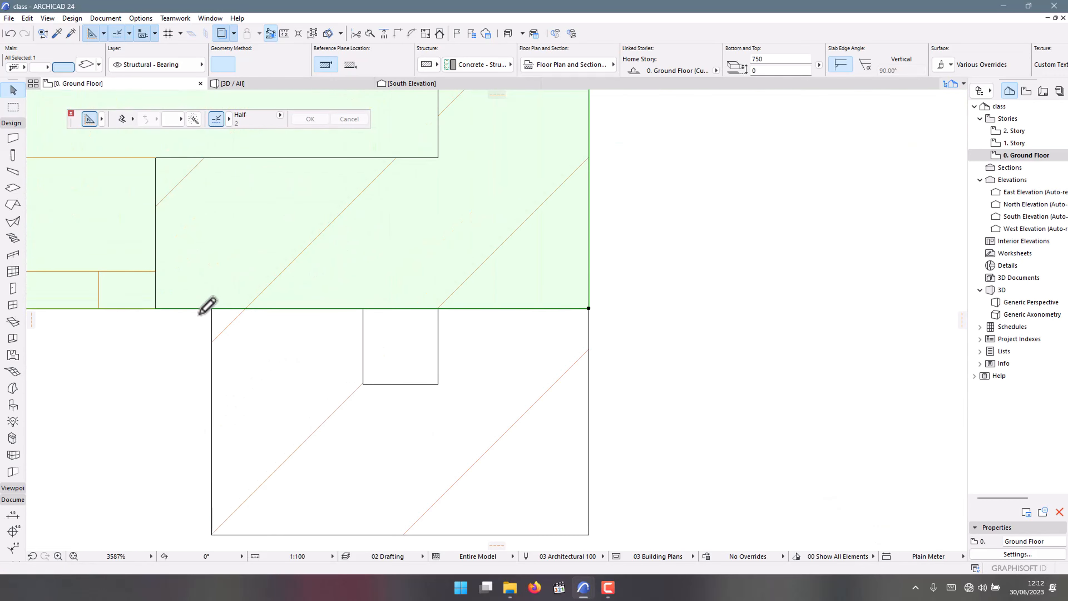
pyautogui.click(200, 309)
pyautogui.click(213, 308)
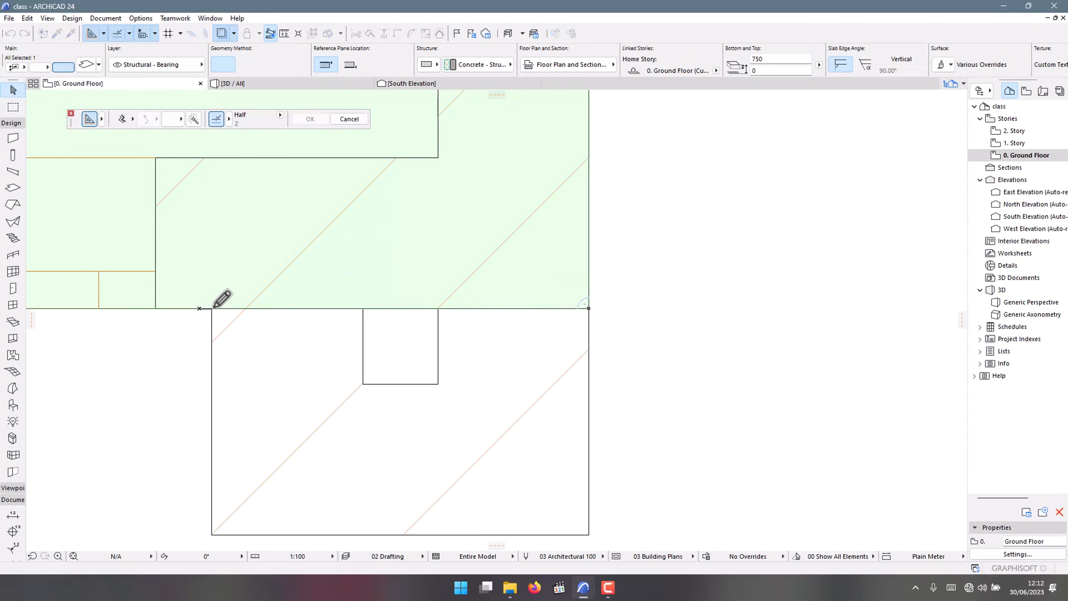
pyautogui.click(232, 309)
pyautogui.click(211, 535)
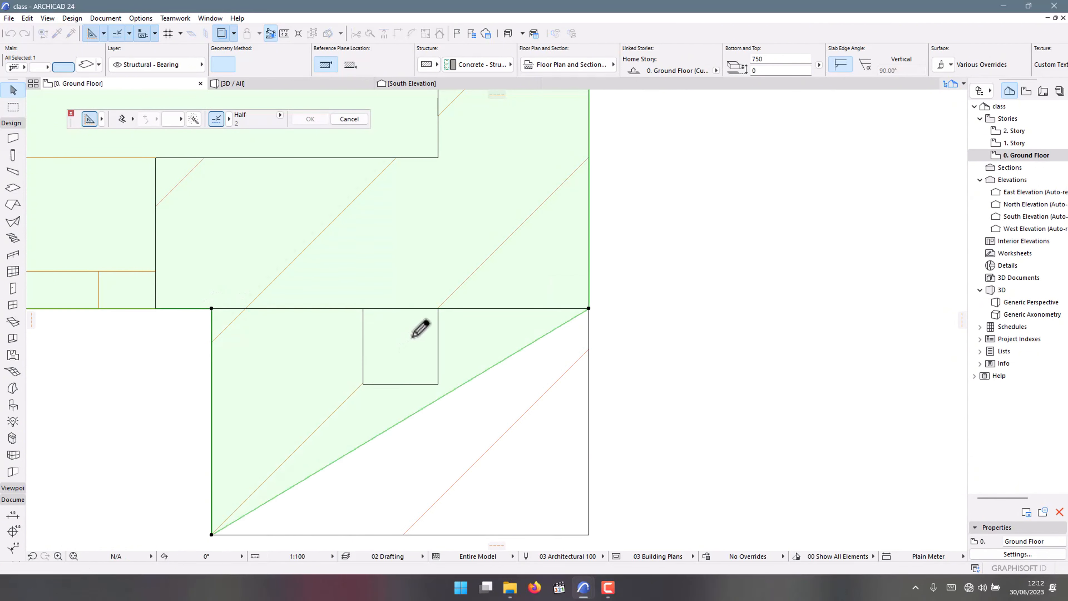
pyautogui.scroll(-3, 408, 335)
pyautogui.scroll(1, 424, 414)
pyautogui.click(372, 395)
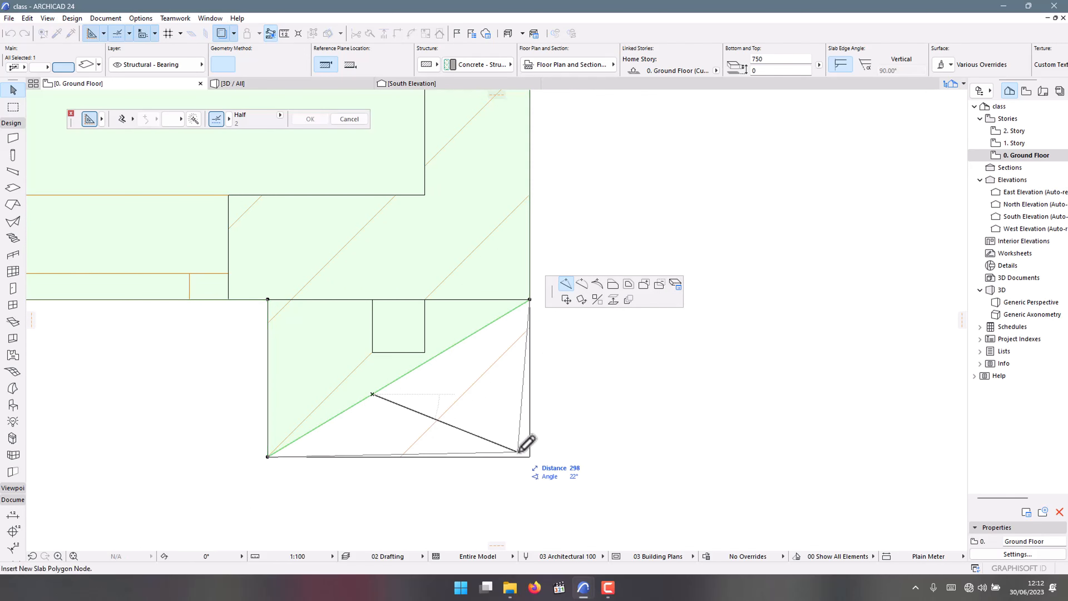
pyautogui.click(530, 456)
# - Extend the slab outline over the bay window's west pillar by inserting nodes at its inner wall junction and both outer corners
pyautogui.scroll(-3, 699, 401)
pyautogui.scroll(2, 275, 375)
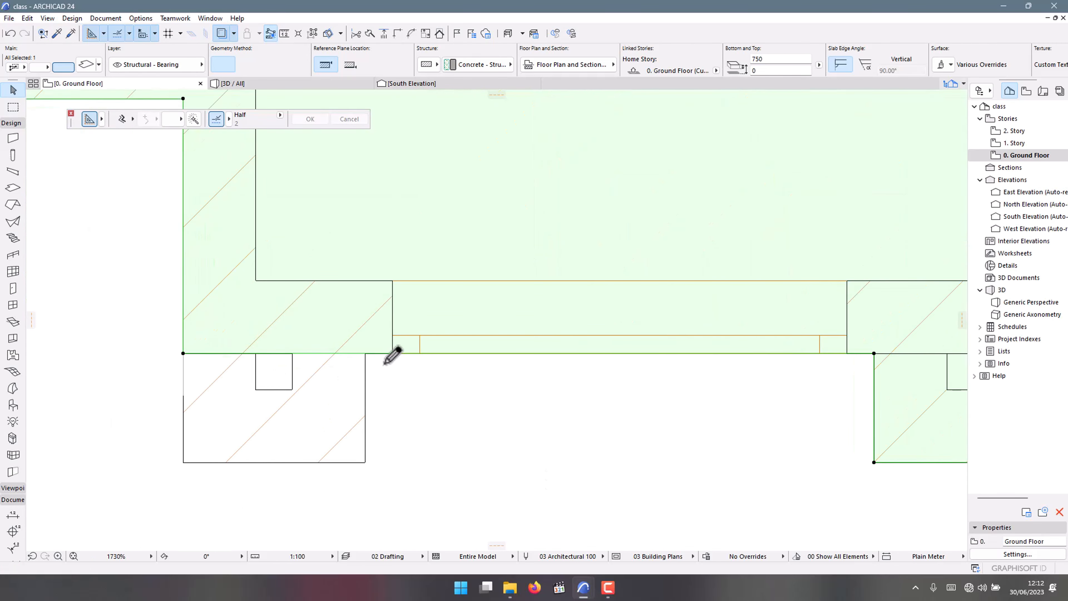
pyautogui.click(383, 354)
pyautogui.click(370, 353)
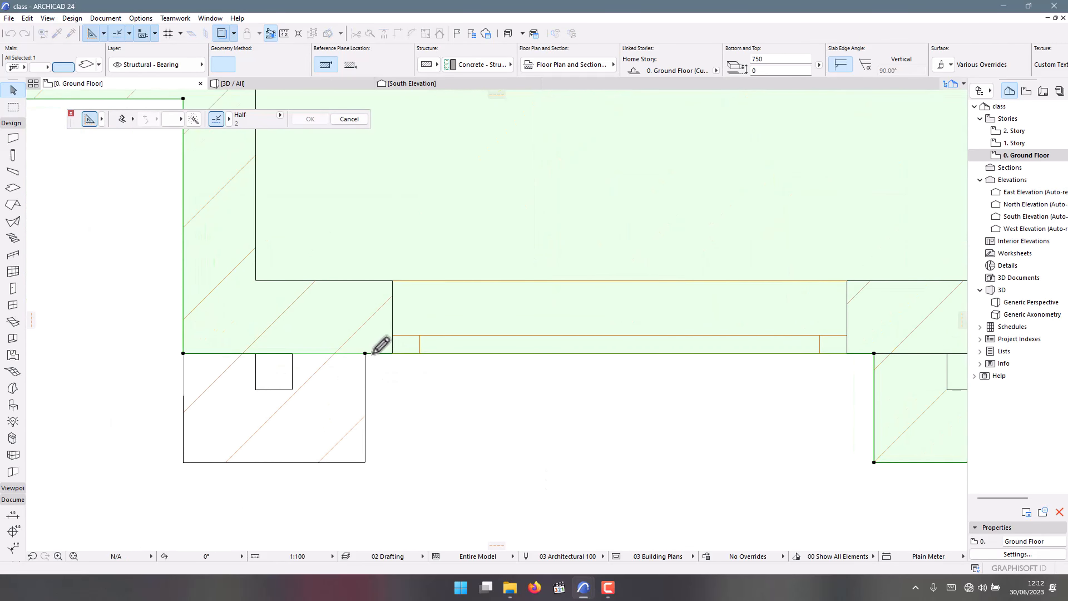
pyautogui.click(355, 353)
pyautogui.click(365, 462)
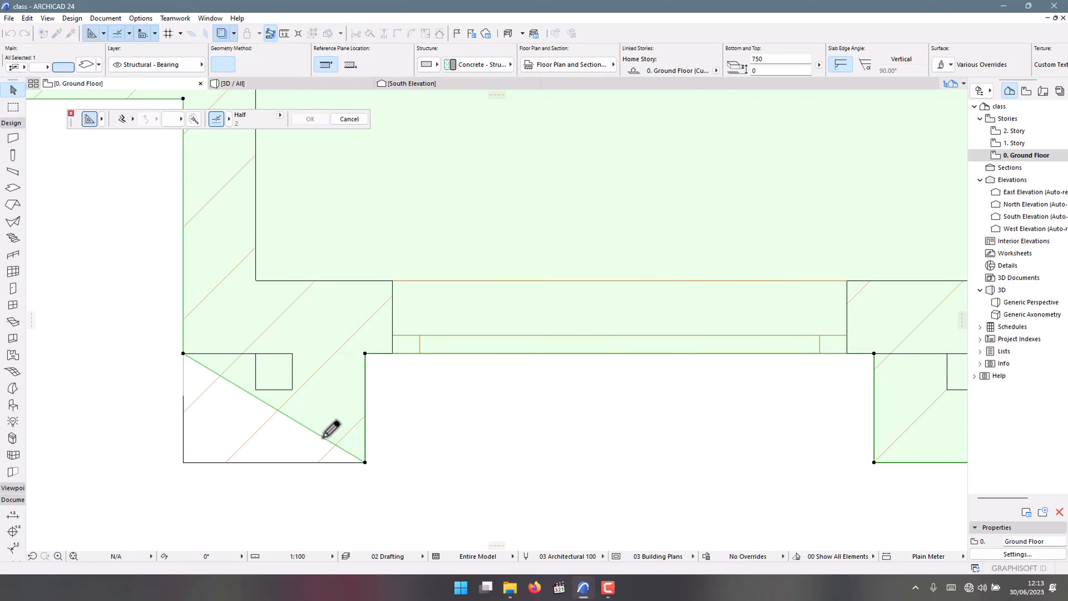
pyautogui.click(183, 462)
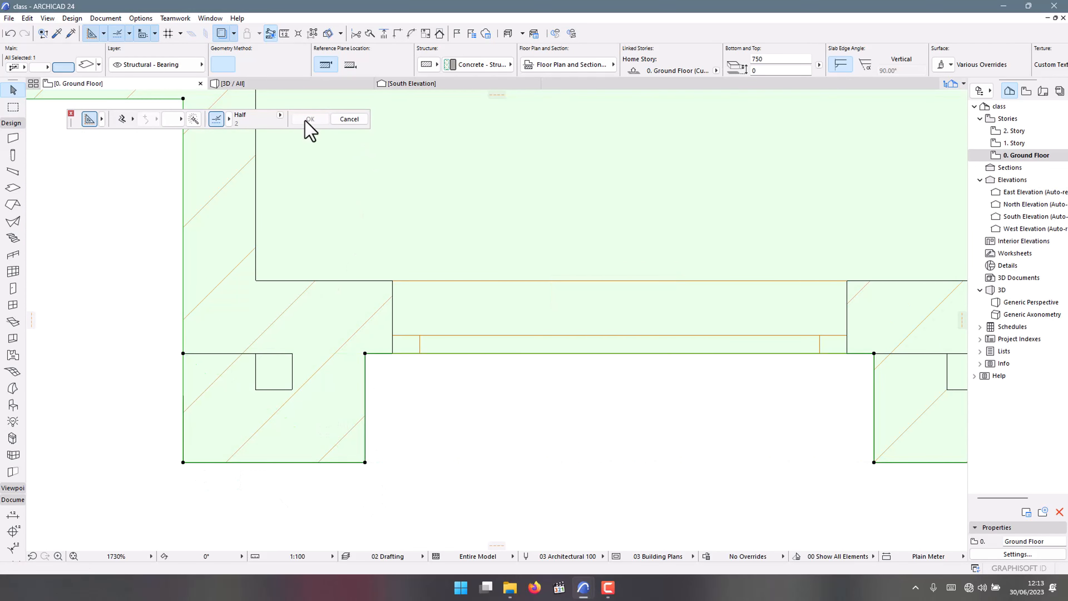
# - In the 3D view, change both bay-window pillars from glossy white paint to brick by turning off their surface overrides
pyautogui.click(303, 86)
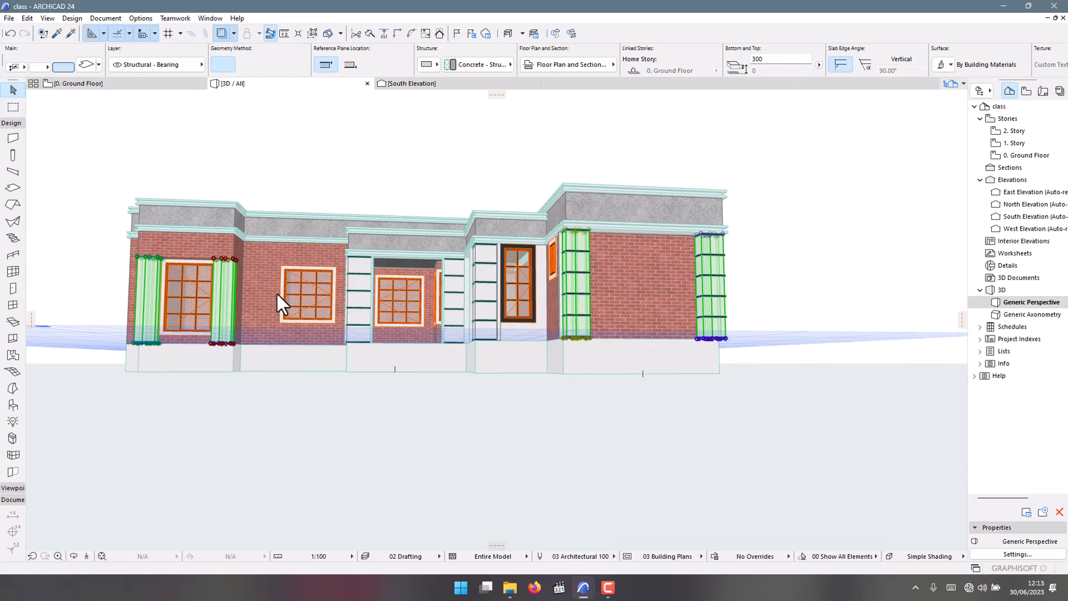
pyautogui.press('Escape')
pyautogui.scroll(1, 371, 361)
pyautogui.scroll(-2, 395, 379)
pyautogui.scroll(2, 225, 332)
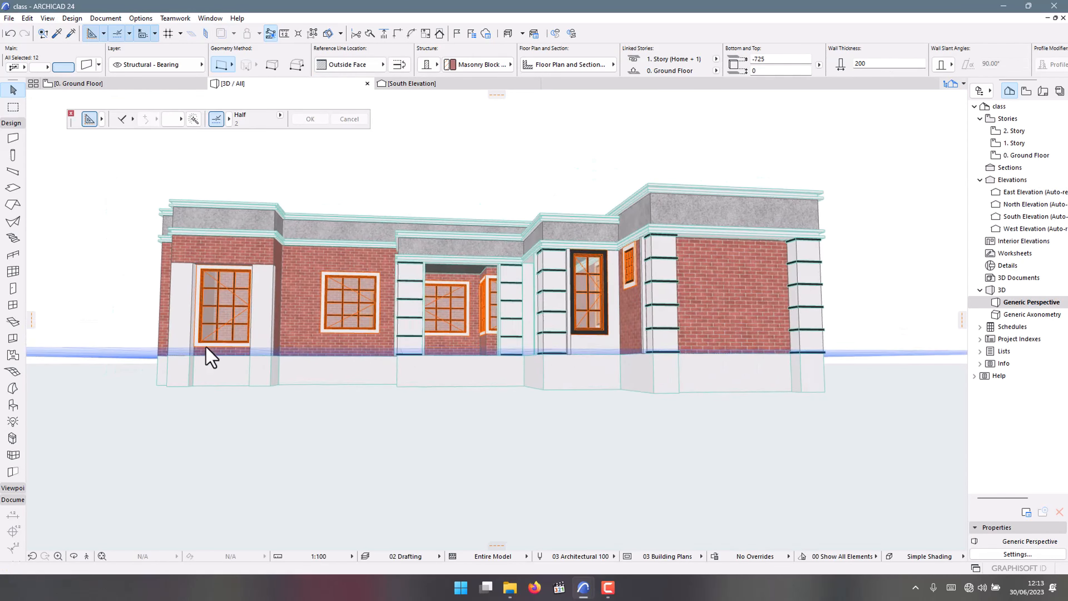
pyautogui.scroll(1, 209, 357)
pyautogui.keyDown('shift'); pyautogui.moveTo(188, 295); pyautogui.dragTo(297, 254, button='middle'); pyautogui.keyUp('shift')
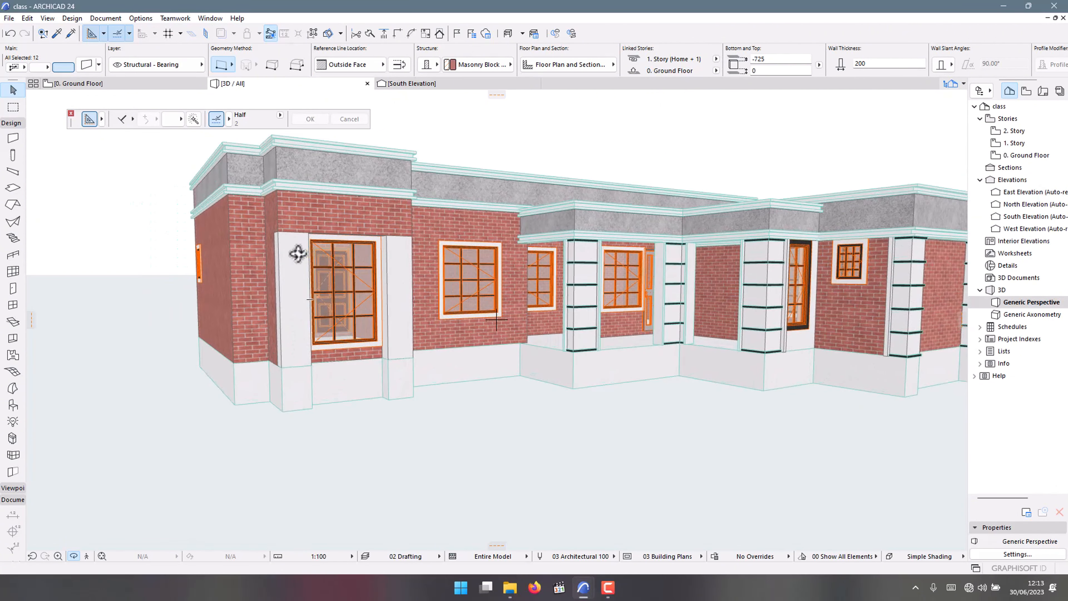
pyautogui.click(296, 269)
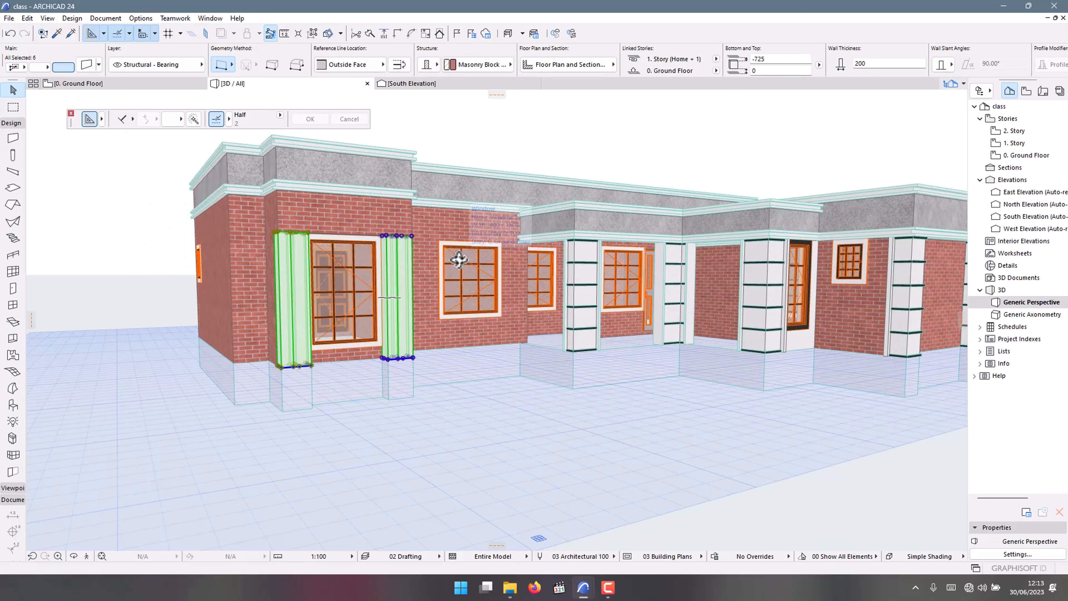
pyautogui.hotkey('ctrl', 't')
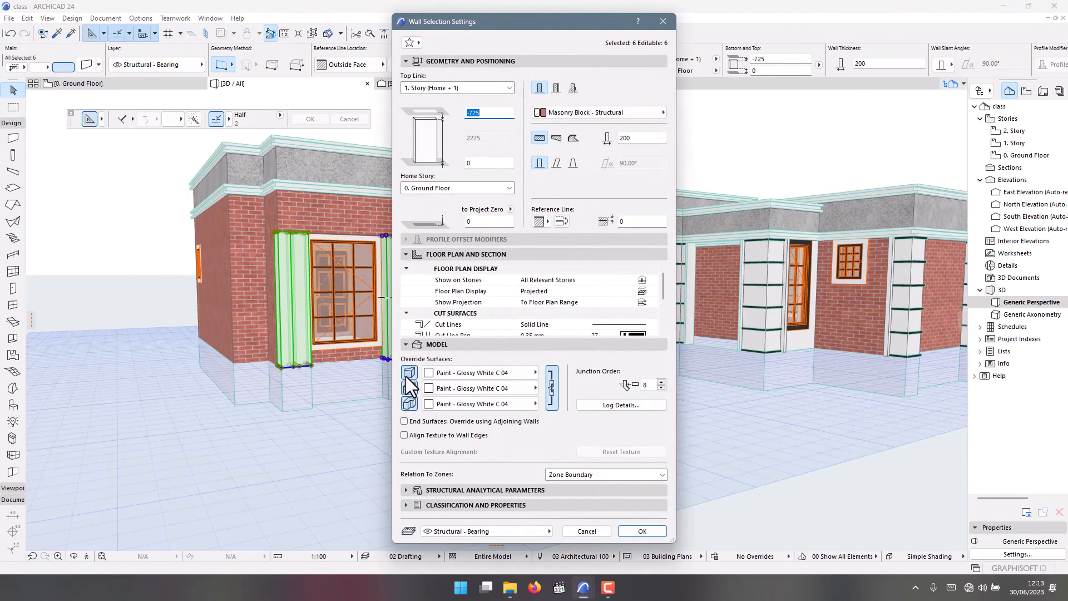
pyautogui.click(639, 532)
pyautogui.scroll(-4, 358, 325)
pyautogui.scroll(3, 353, 268)
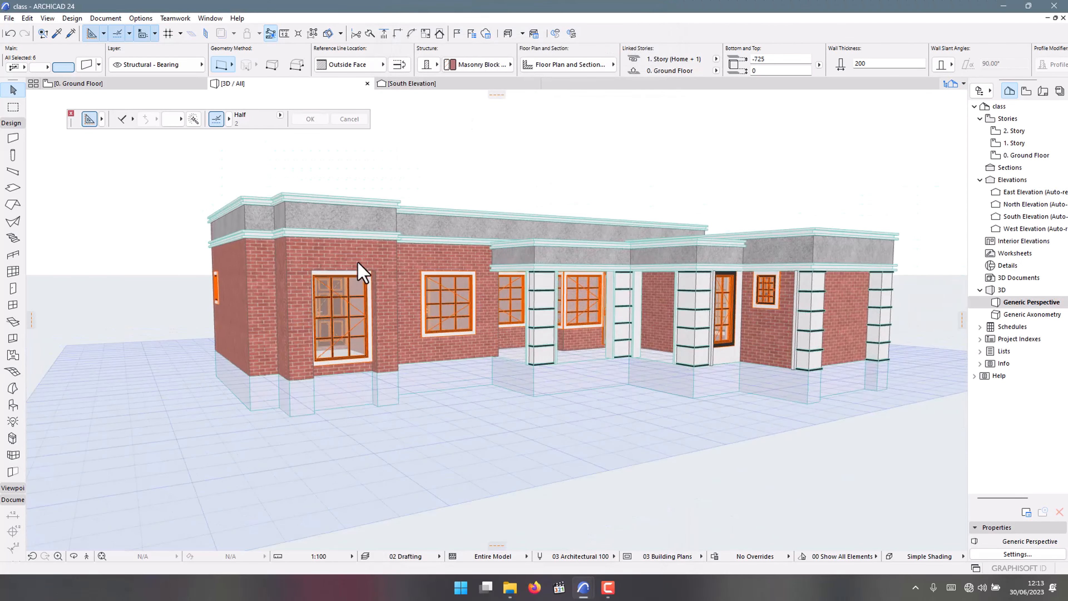
# - Examine the house's front walls, banded pillars, extended slab and roof parapets from several angles in the 3D view
pyautogui.scroll(-2, 201, 199)
pyautogui.keyDown('shift'); pyautogui.moveTo(308, 252); pyautogui.dragTo(219, 255, button='middle'); pyautogui.keyUp('shift')
pyautogui.keyDown('shift'); pyautogui.moveTo(294, 282); pyautogui.dragTo(577, 331, button='middle'); pyautogui.keyUp('shift')
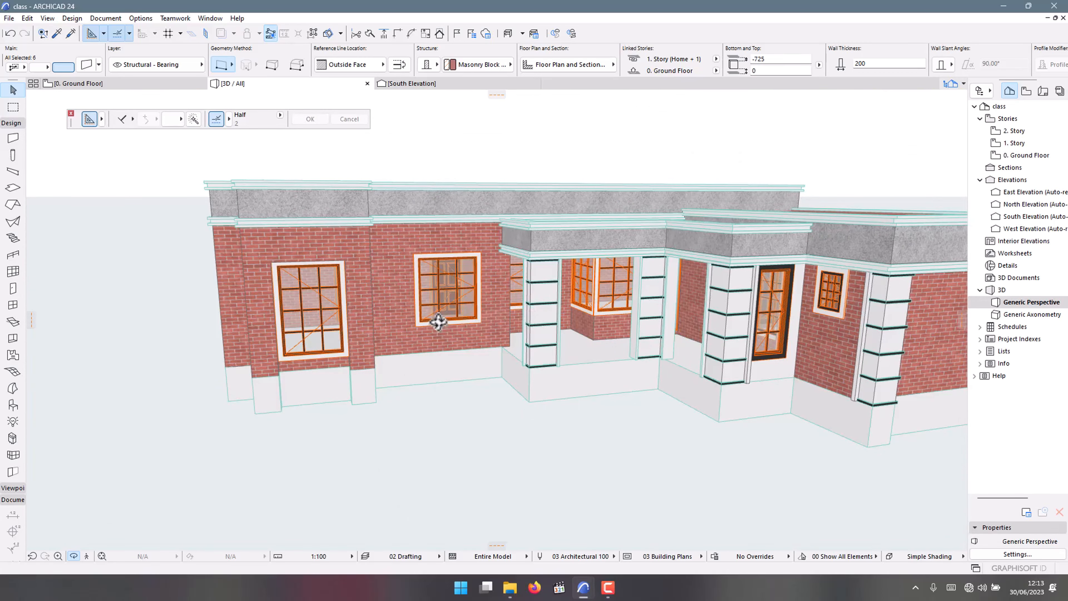
pyautogui.keyDown('shift'); pyautogui.moveTo(470, 249); pyautogui.dragTo(248, 353, button='middle'); pyautogui.keyUp('shift')
pyautogui.keyDown('shift'); pyautogui.moveTo(563, 403); pyautogui.dragTo(266, 461, button='middle'); pyautogui.keyUp('shift')
pyautogui.scroll(2, 505, 489)
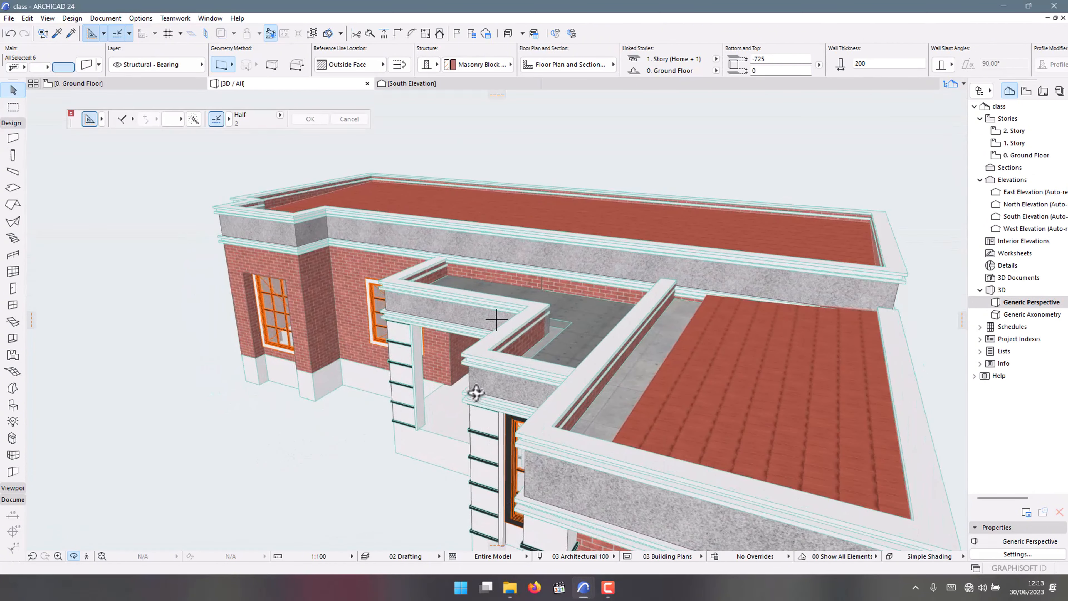
pyautogui.keyDown('shift'); pyautogui.moveTo(476, 392); pyautogui.dragTo(530, 353, button='middle'); pyautogui.keyUp('shift')
pyautogui.scroll(4, 521, 357)
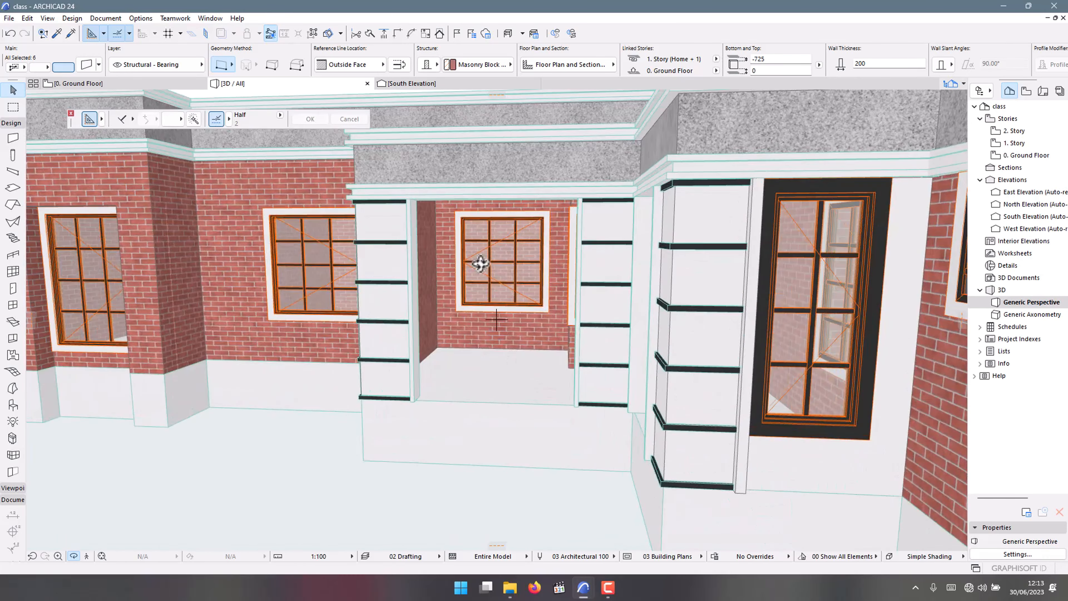
pyautogui.keyDown('shift'); pyautogui.moveTo(480, 264); pyautogui.dragTo(559, 288, button='middle'); pyautogui.keyUp('shift')
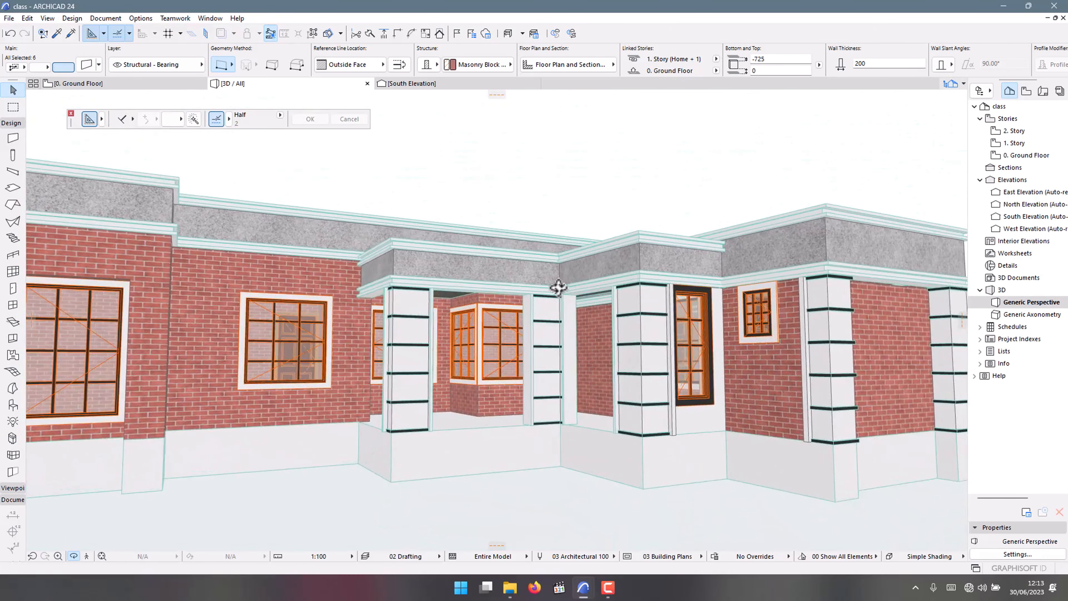
pyautogui.scroll(5, 488, 306)
pyautogui.scroll(-5, 481, 309)
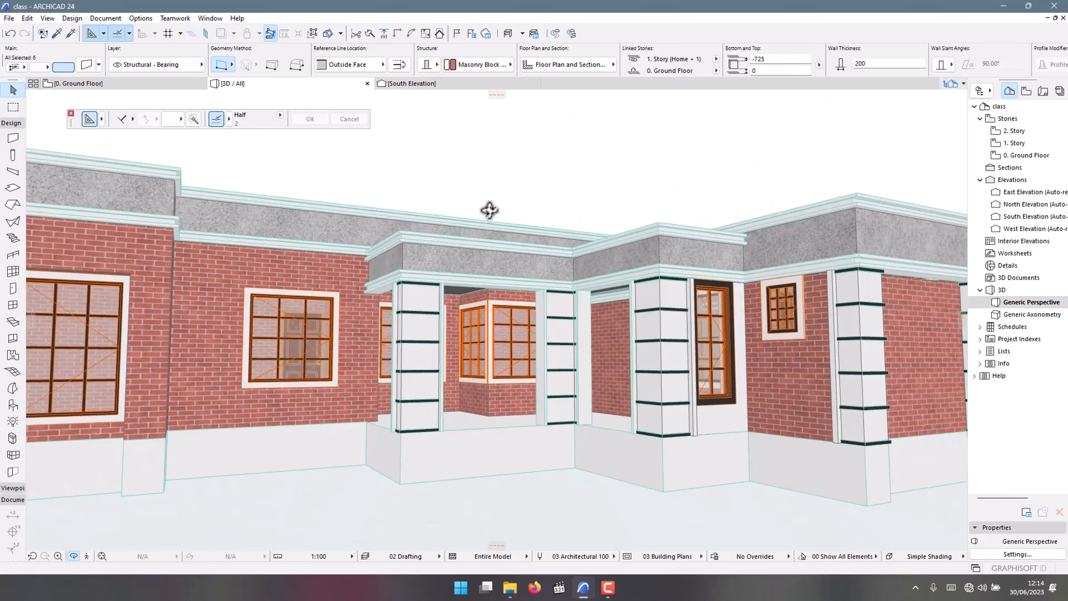
pyautogui.keyDown('shift'); pyautogui.moveTo(489, 210); pyautogui.dragTo(425, 338, button='middle'); pyautogui.keyUp('shift')
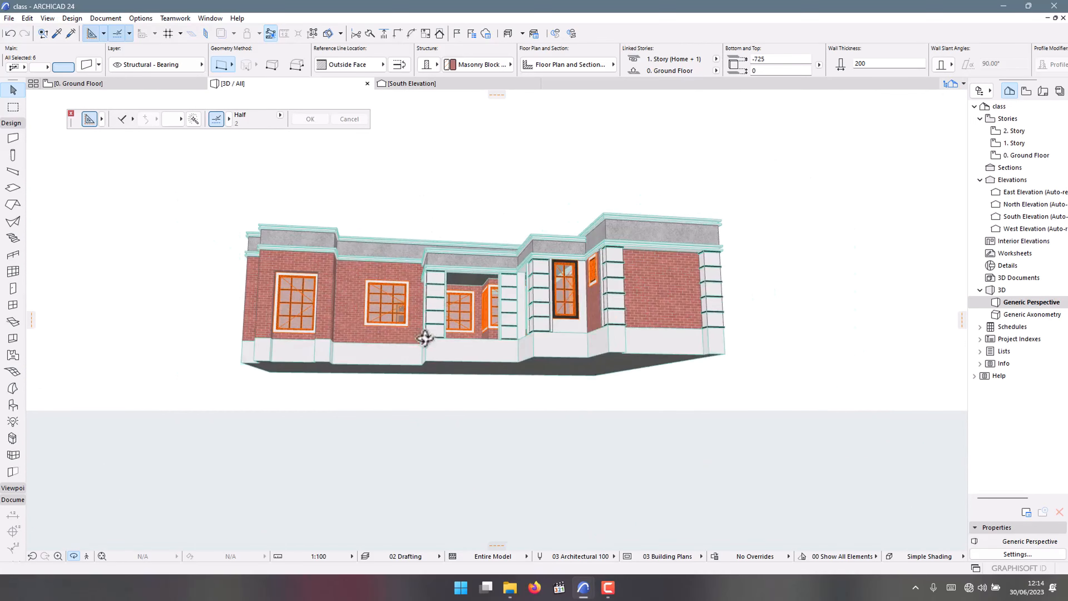
pyautogui.keyDown('shift'); pyautogui.moveTo(335, 333); pyautogui.dragTo(289, 298, button='middle'); pyautogui.keyUp('shift')
pyautogui.scroll(5, 278, 297)
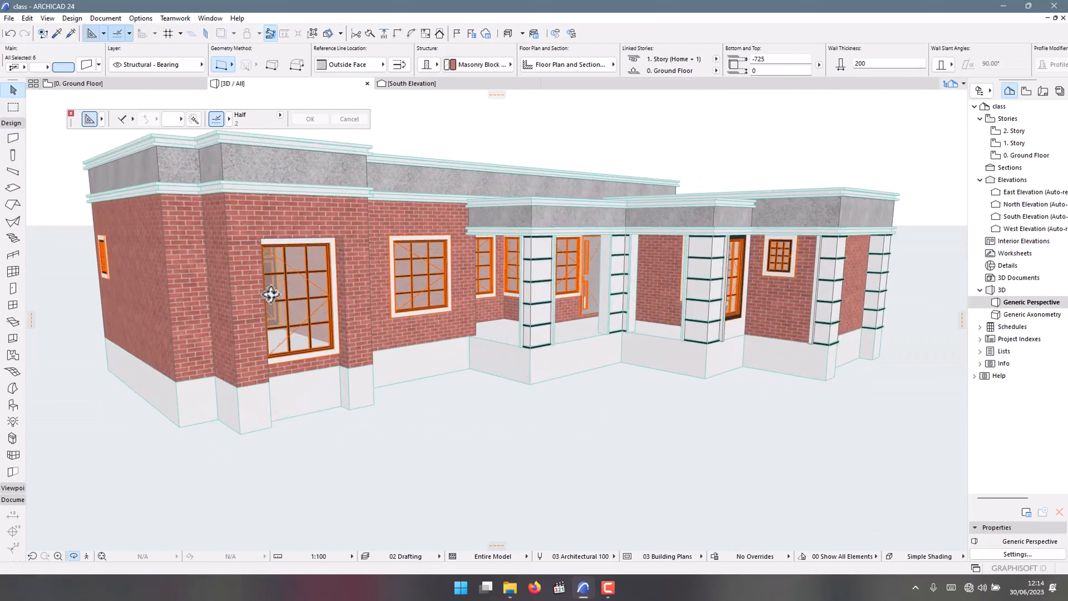
pyautogui.scroll(3, 276, 290)
pyautogui.scroll(-8, 277, 267)
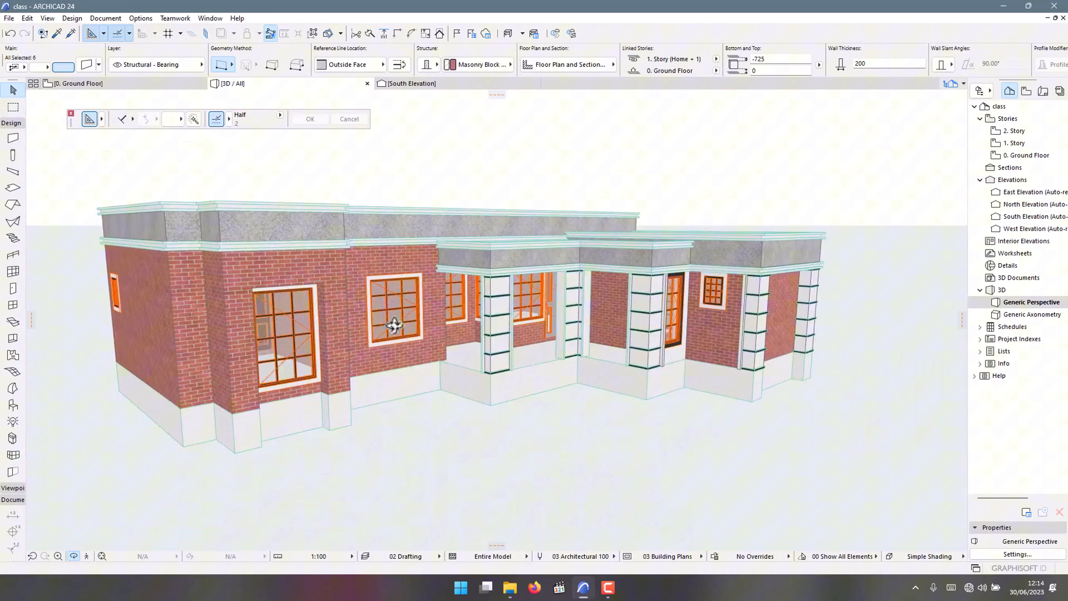
pyautogui.keyDown('shift'); pyautogui.moveTo(394, 325); pyautogui.dragTo(212, 359, button='middle'); pyautogui.keyUp('shift')
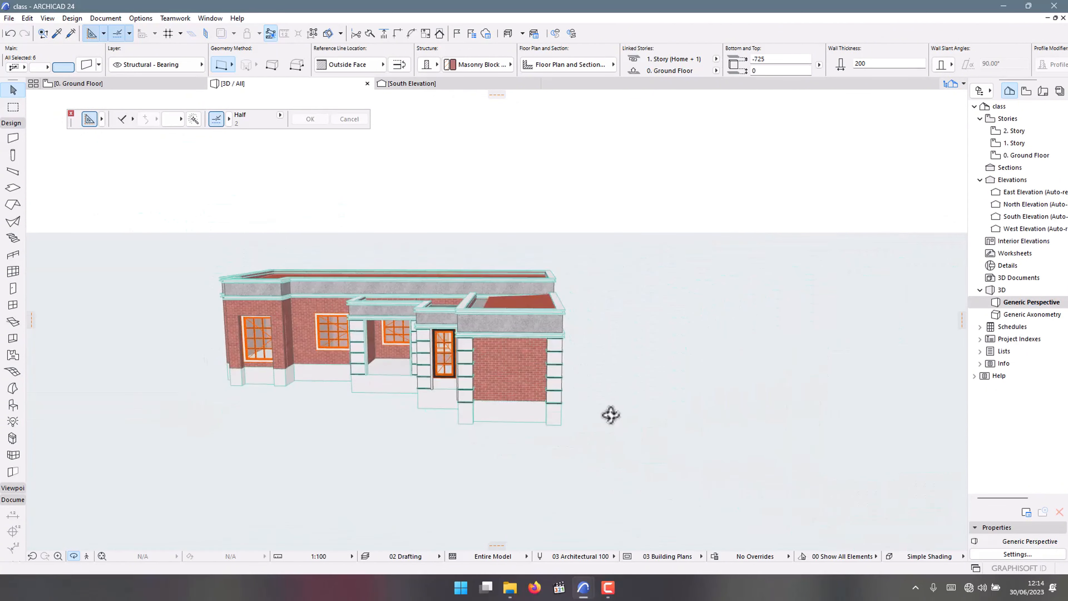
pyautogui.keyDown('shift'); pyautogui.moveTo(610, 415); pyautogui.dragTo(416, 389, button='middle'); pyautogui.keyUp('shift')
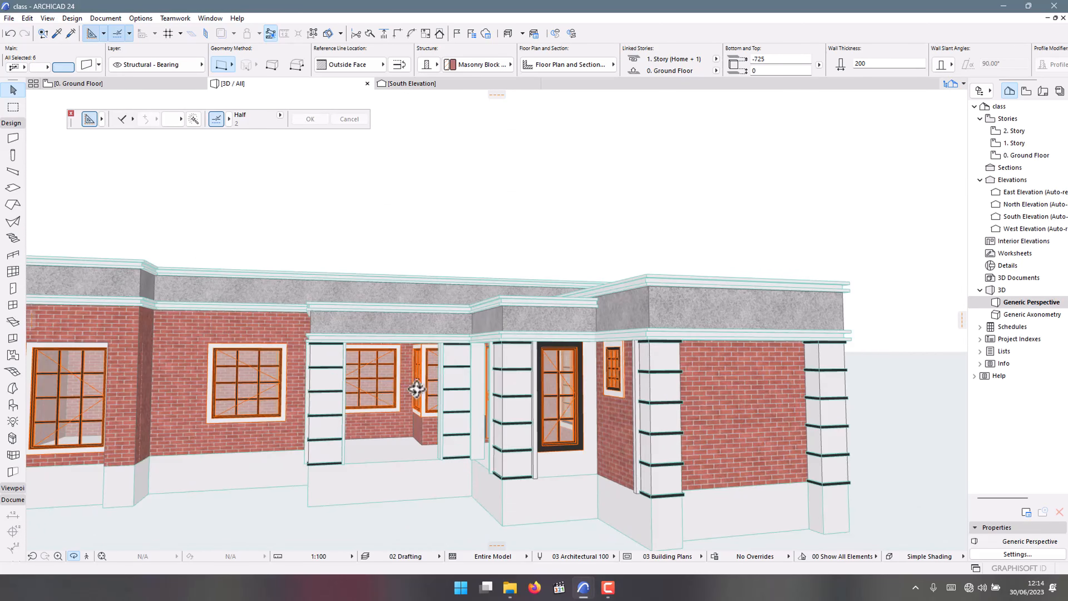
pyautogui.scroll(-3, 416, 388)
pyautogui.scroll(6, 534, 364)
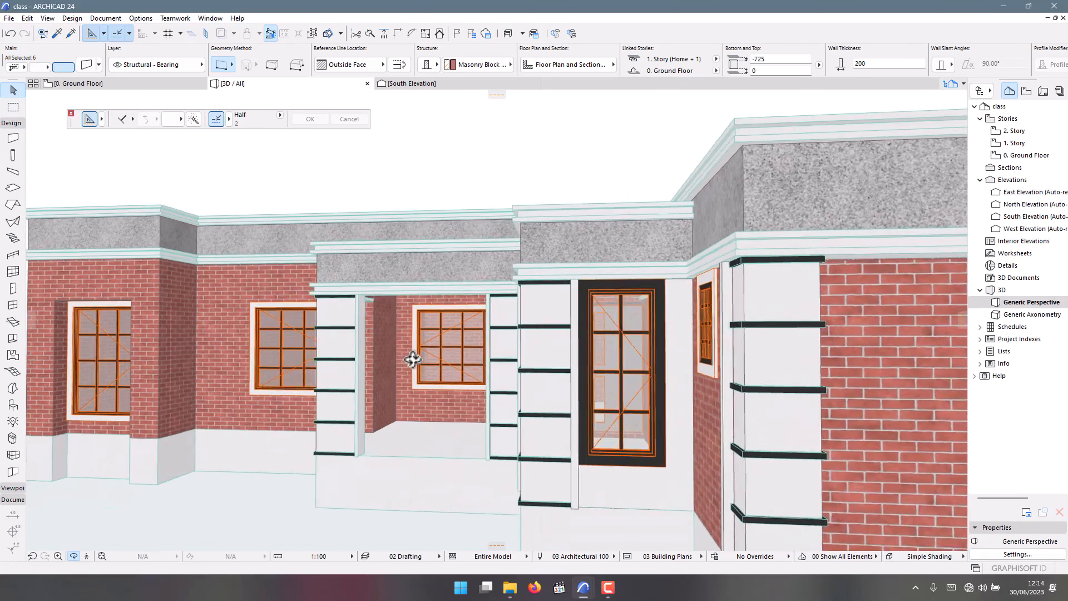
pyautogui.scroll(1, 413, 360)
pyautogui.scroll(-3, 514, 339)
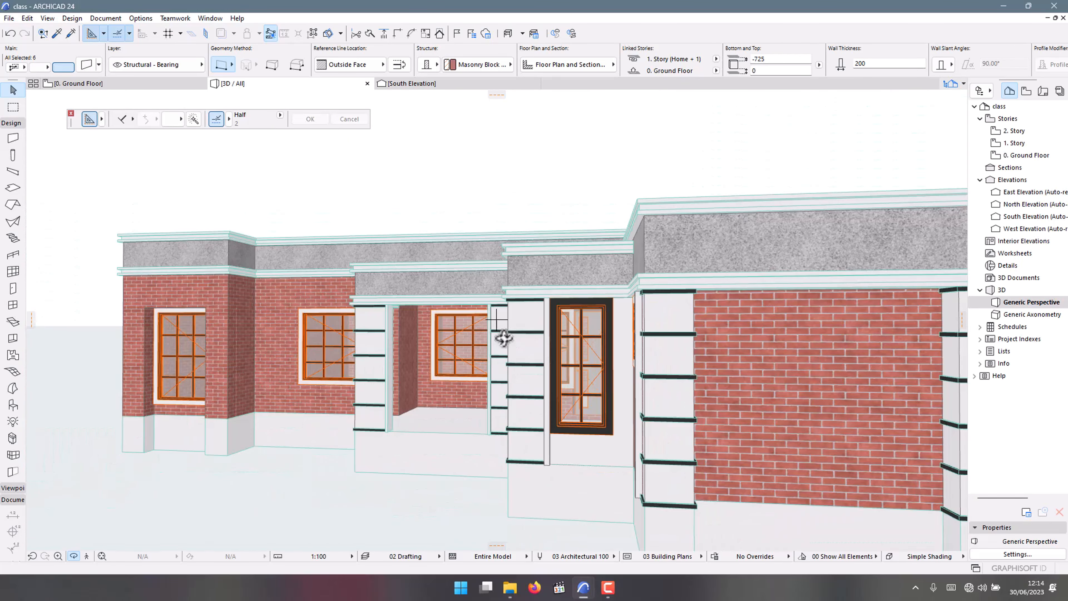
pyautogui.scroll(-5, 504, 338)
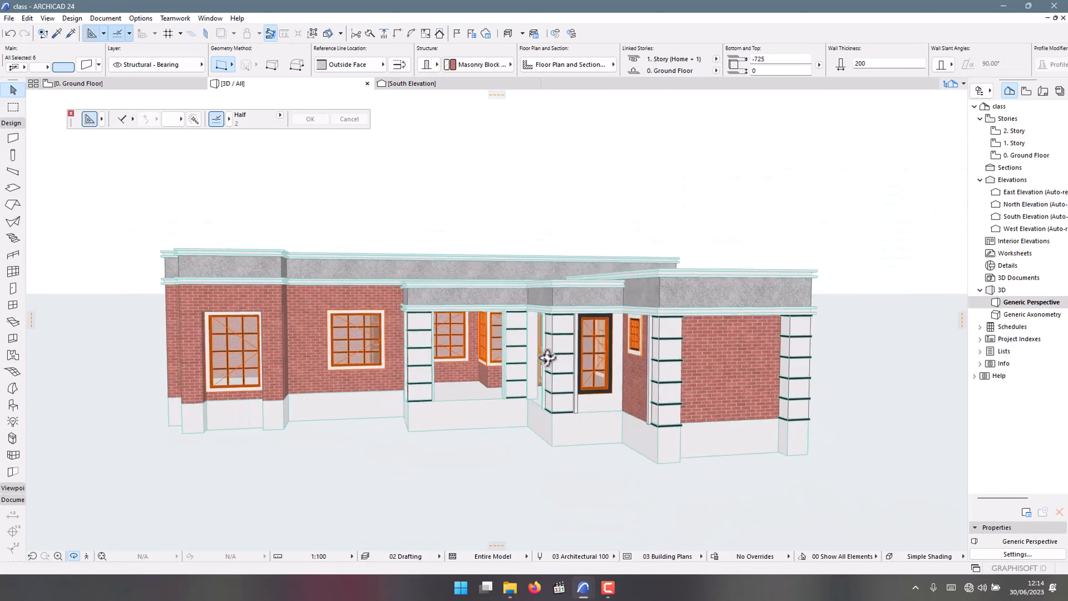
pyautogui.keyDown('shift'); pyautogui.moveTo(547, 357); pyautogui.dragTo(422, 298, button='middle'); pyautogui.keyUp('shift')
pyautogui.scroll(-4, 675, 311)
pyautogui.keyDown('shift'); pyautogui.moveTo(513, 327); pyautogui.dragTo(598, 377, button='middle'); pyautogui.keyUp('shift')
pyautogui.scroll(3, 599, 377)
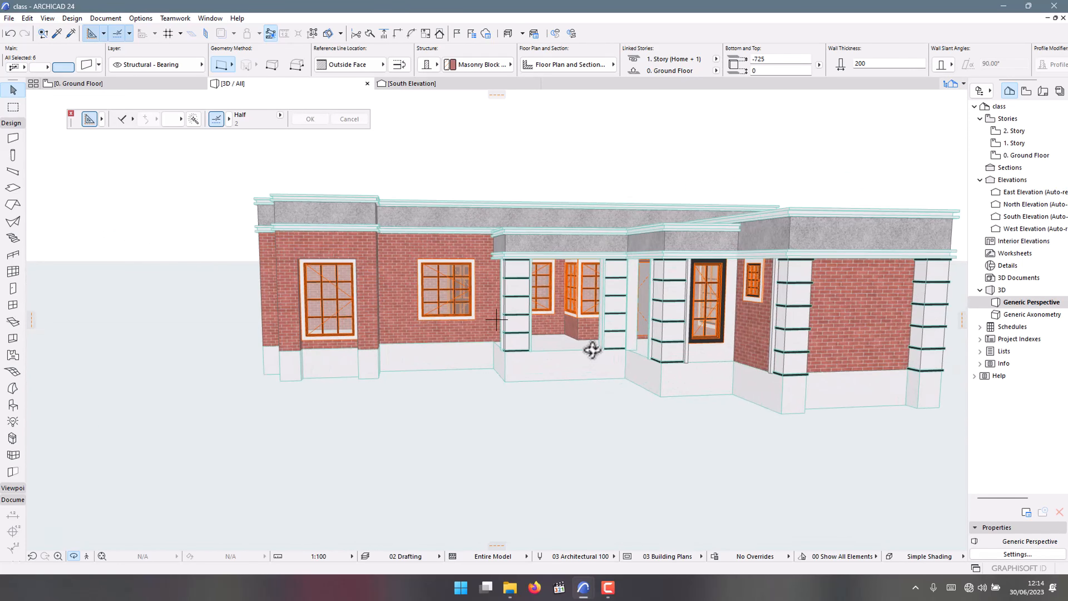
pyautogui.scroll(3, 592, 350)
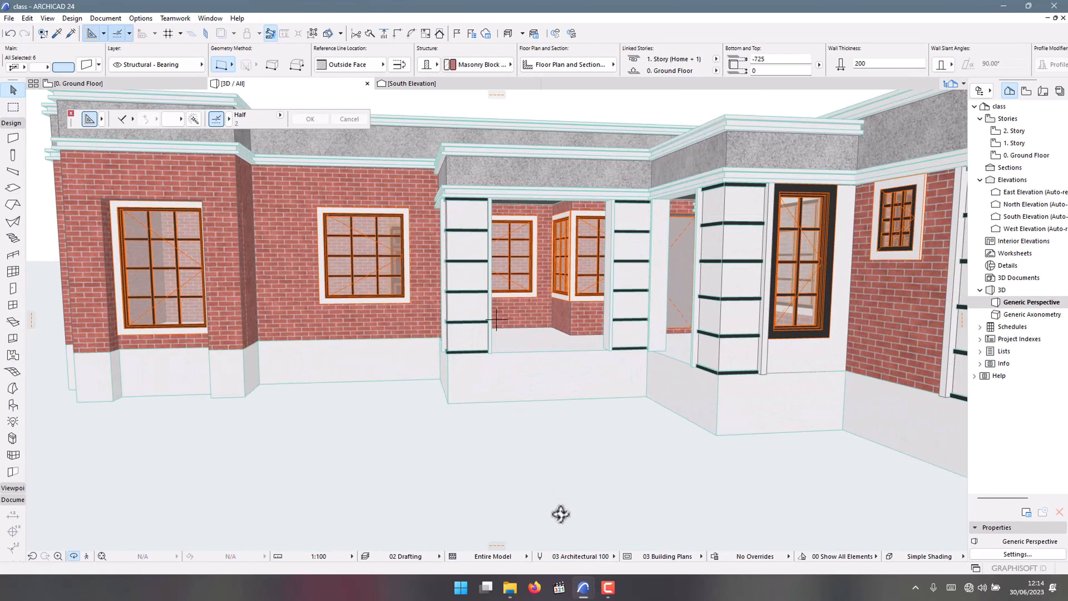
# - Switch to the kiamunyi project and examine the entrance steps' stacked slabs on its ground floor plan
pyautogui.moveTo(580, 589)
pyautogui.click(637, 565)
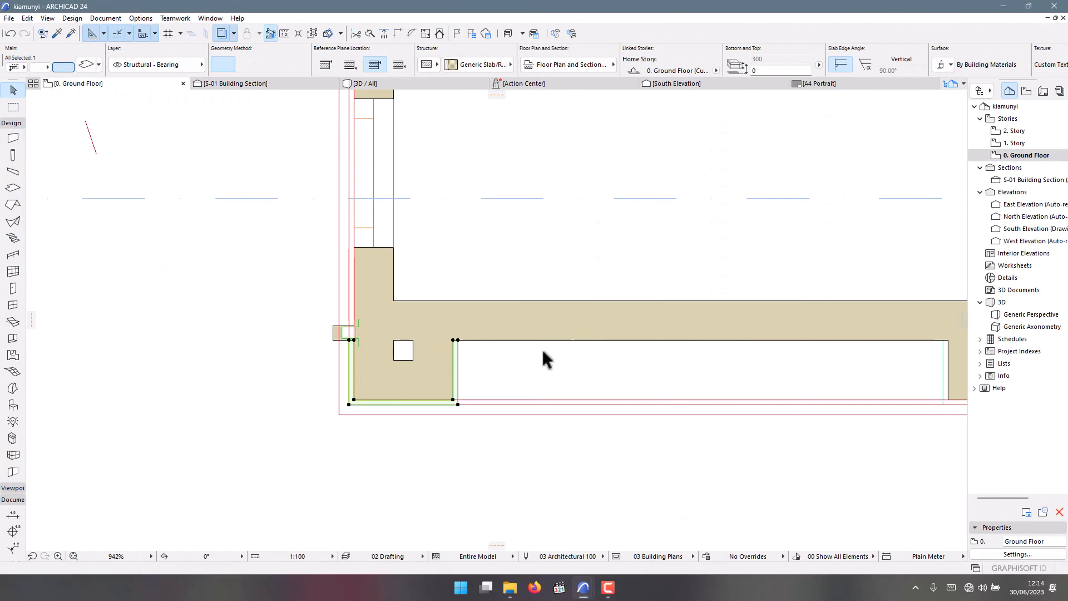
pyautogui.scroll(-3, 544, 359)
pyautogui.scroll(4, 476, 296)
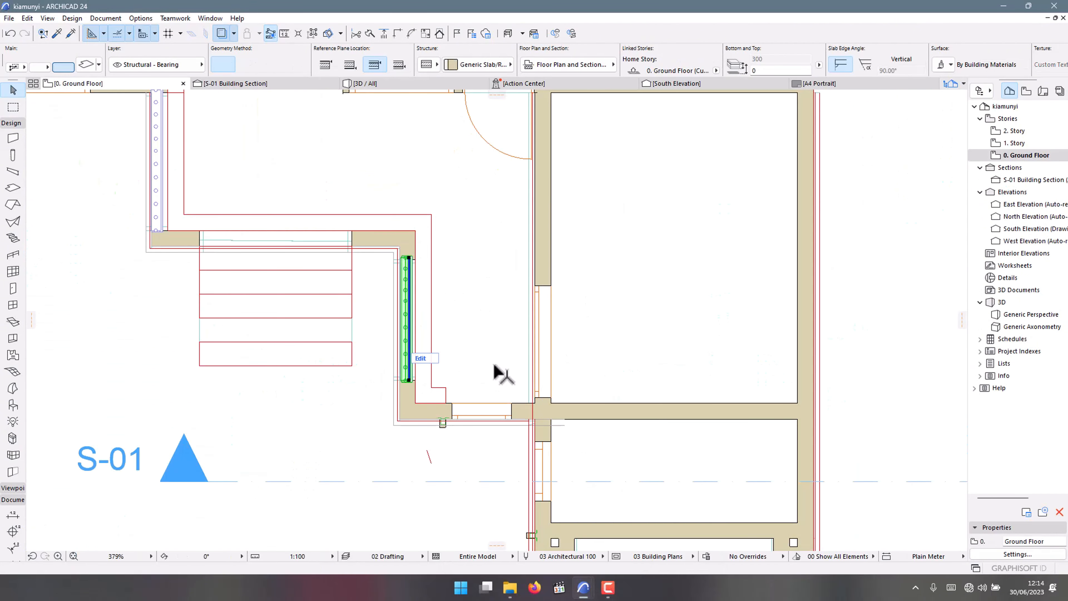
pyautogui.scroll(-3, 245, 236)
pyautogui.click(248, 294)
pyautogui.scroll(3, 217, 299)
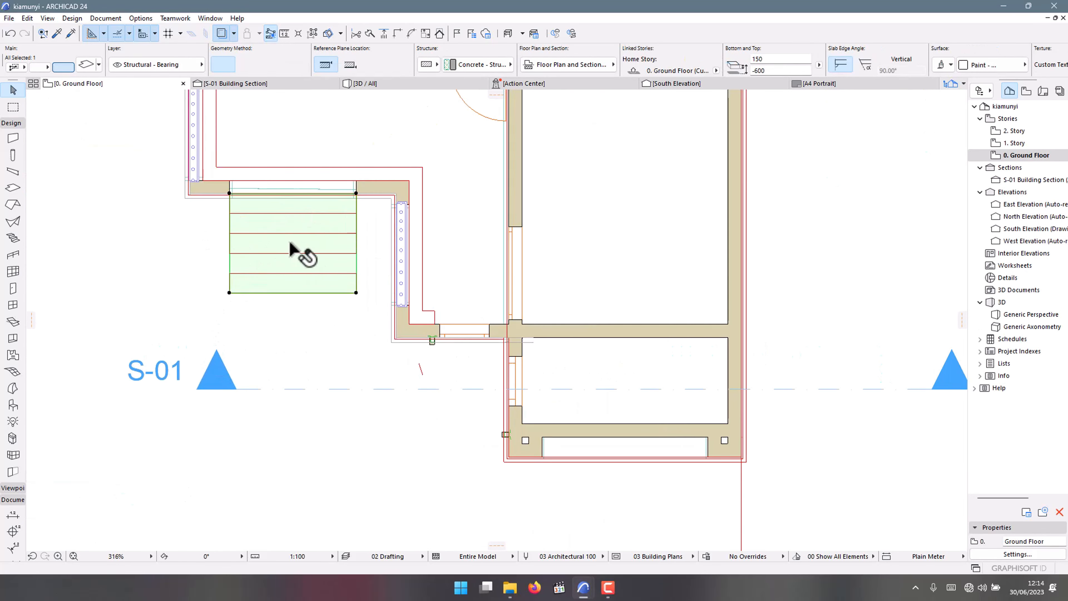
pyautogui.press('Escape')
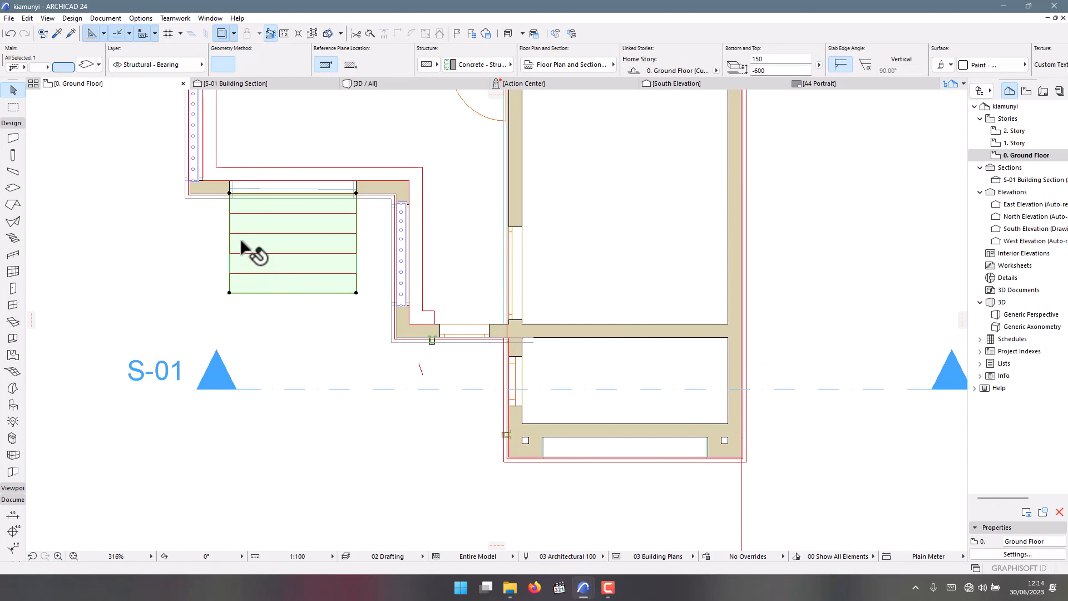
pyautogui.click(216, 247)
pyautogui.click(249, 244)
pyautogui.click(145, 257)
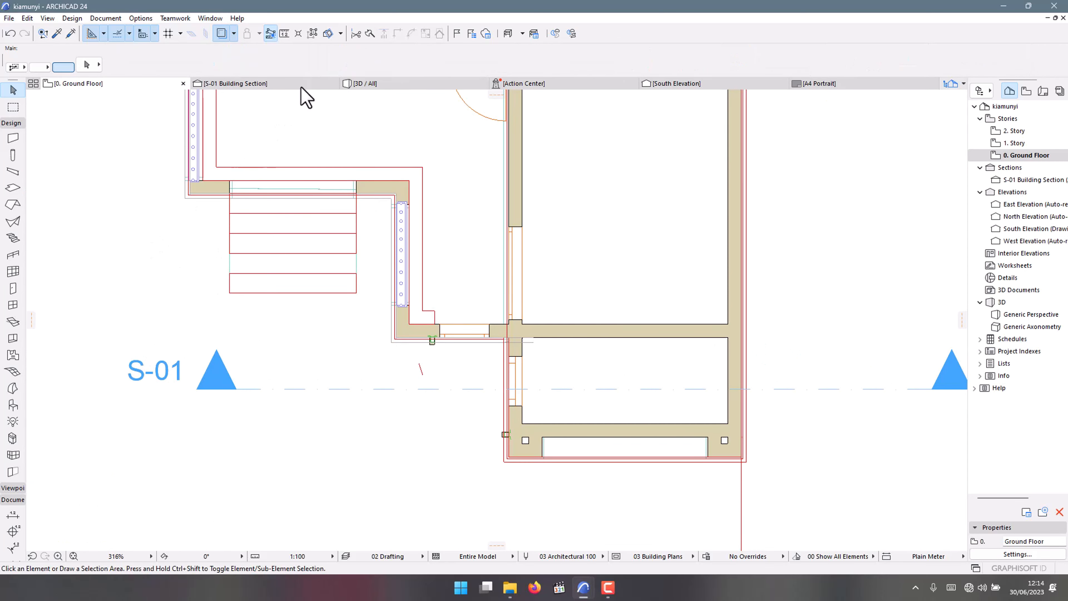
# - Show the kiamunyi house in 3D and examine its entrance steps, porch railings and pillars from the front
pyautogui.click(372, 86)
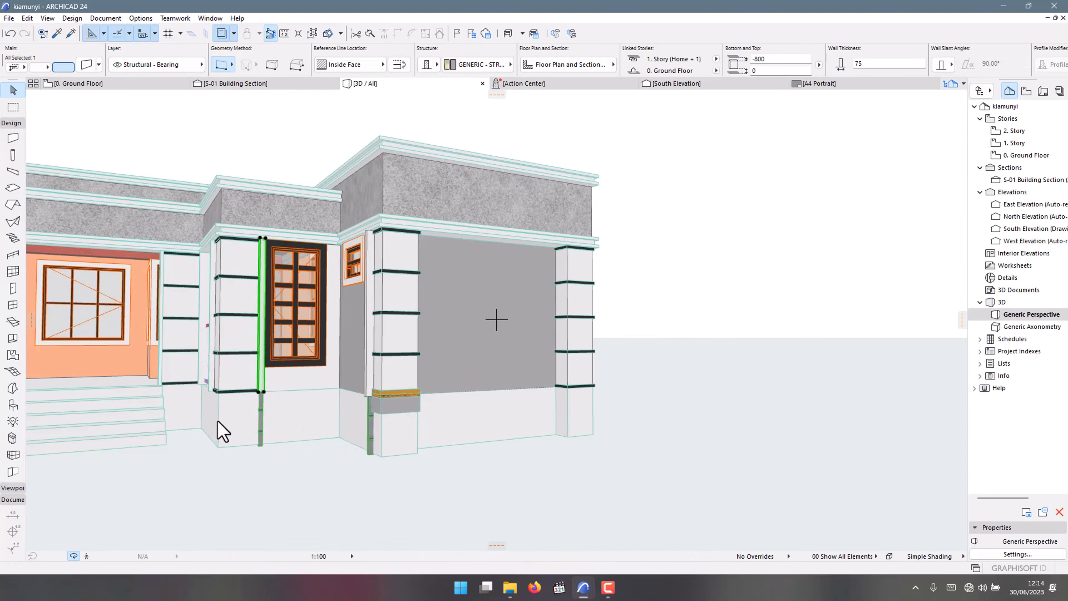
pyautogui.moveTo(131, 415); pyautogui.dragTo(668, 429)
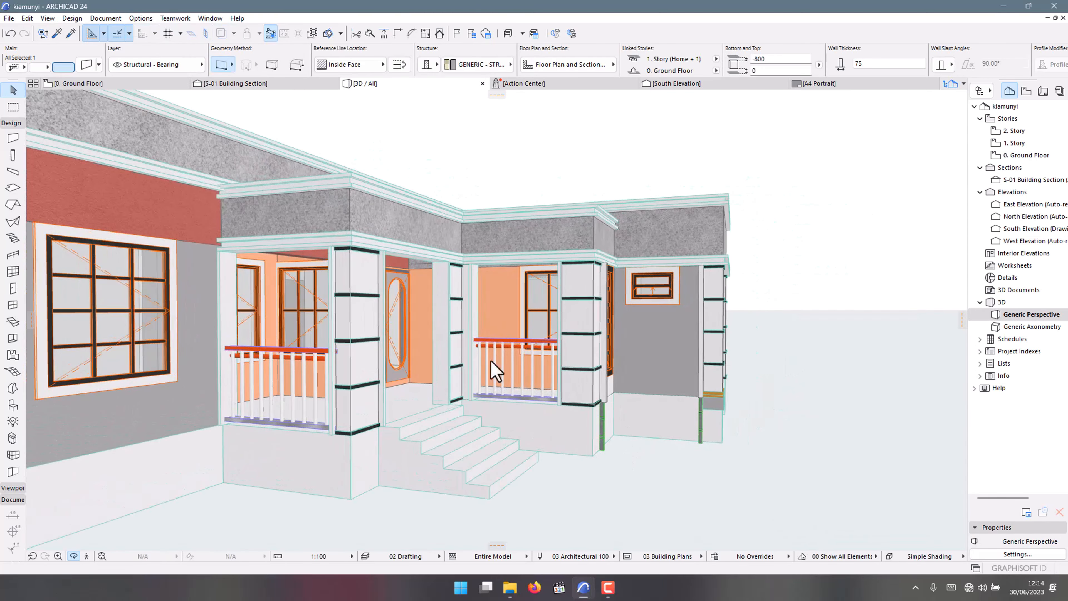
pyautogui.moveTo(591, 584)
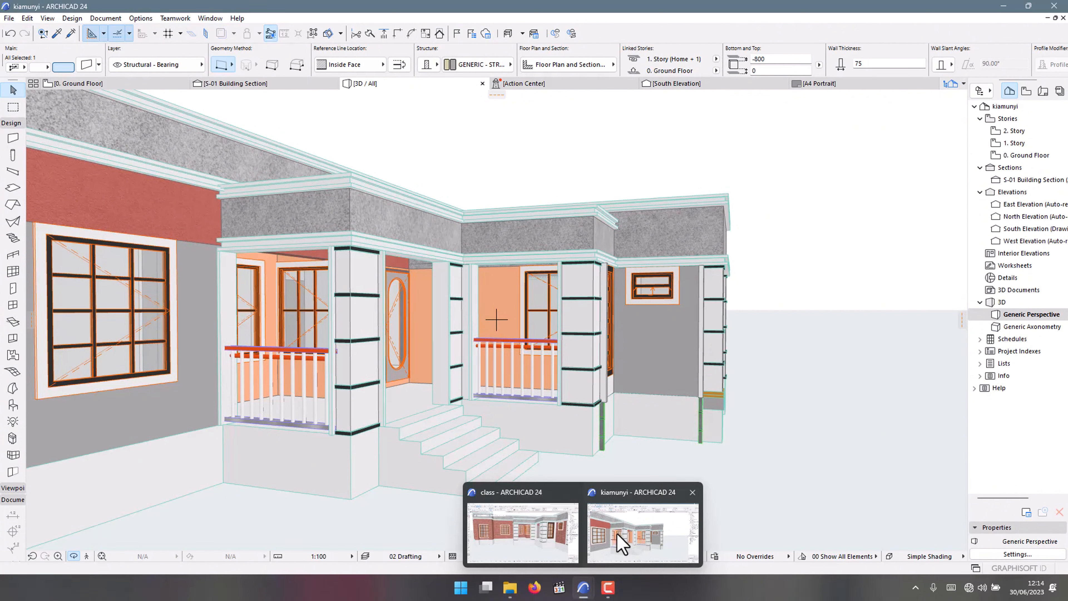
pyautogui.click(612, 587)
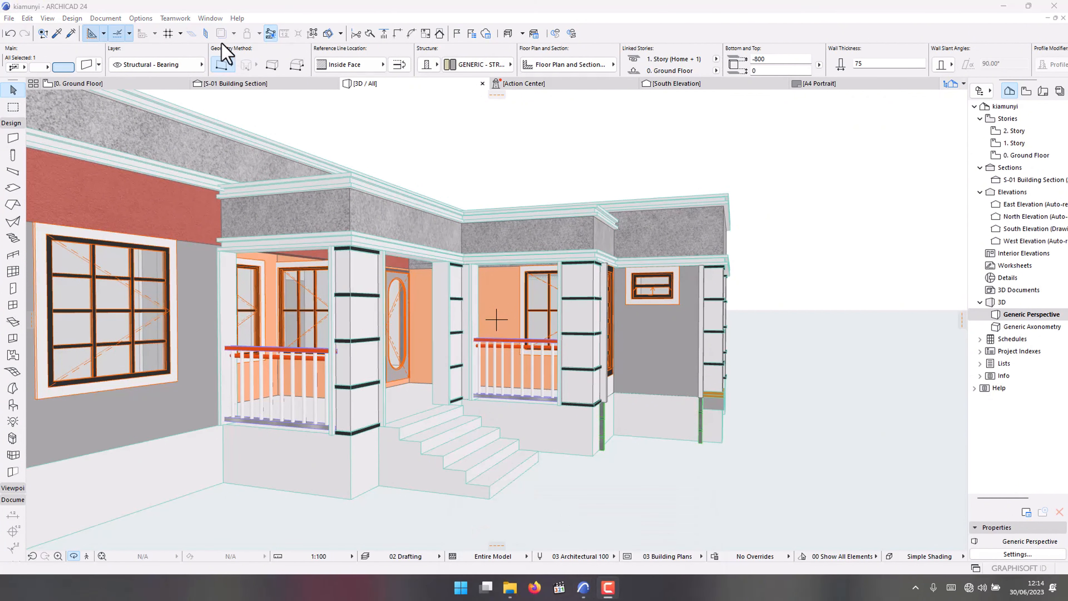